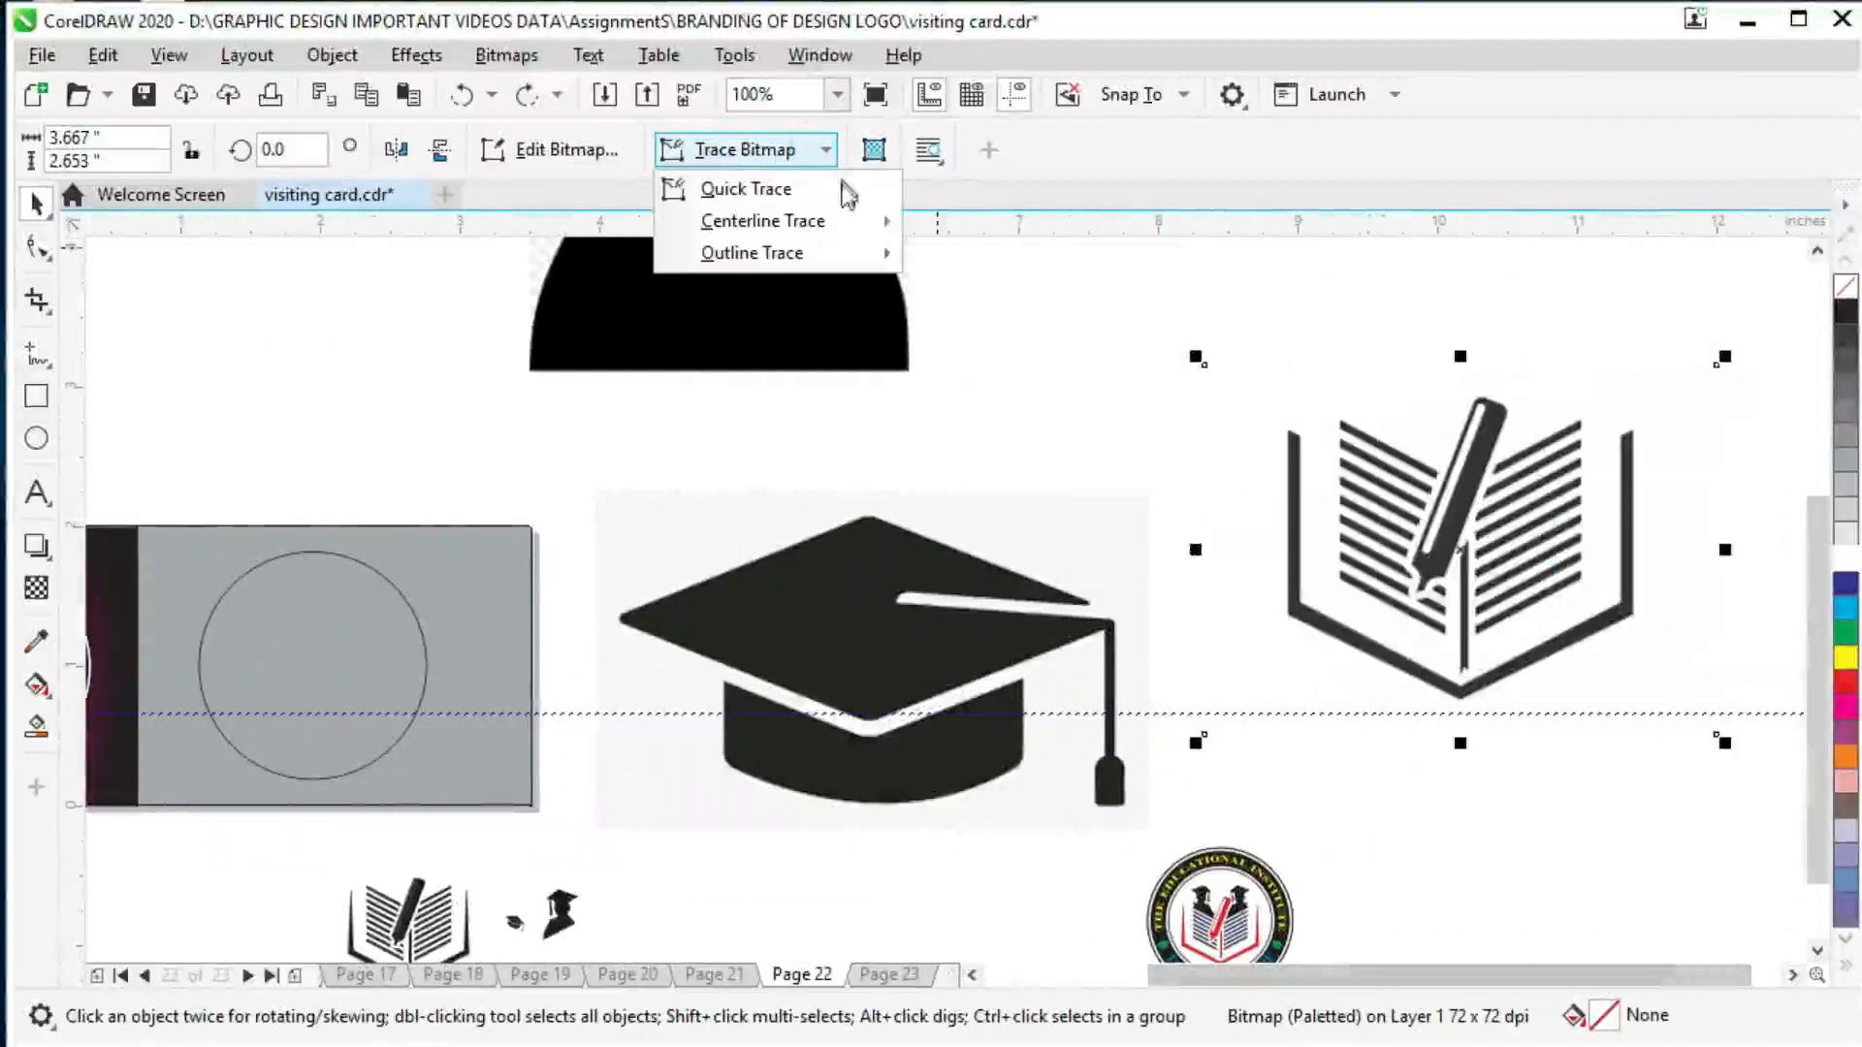
Step: Outline-trace the book-and-pencil bitmap as a Logo with the detail raised to 92
mouse_move(748, 249)
left_click(969, 287)
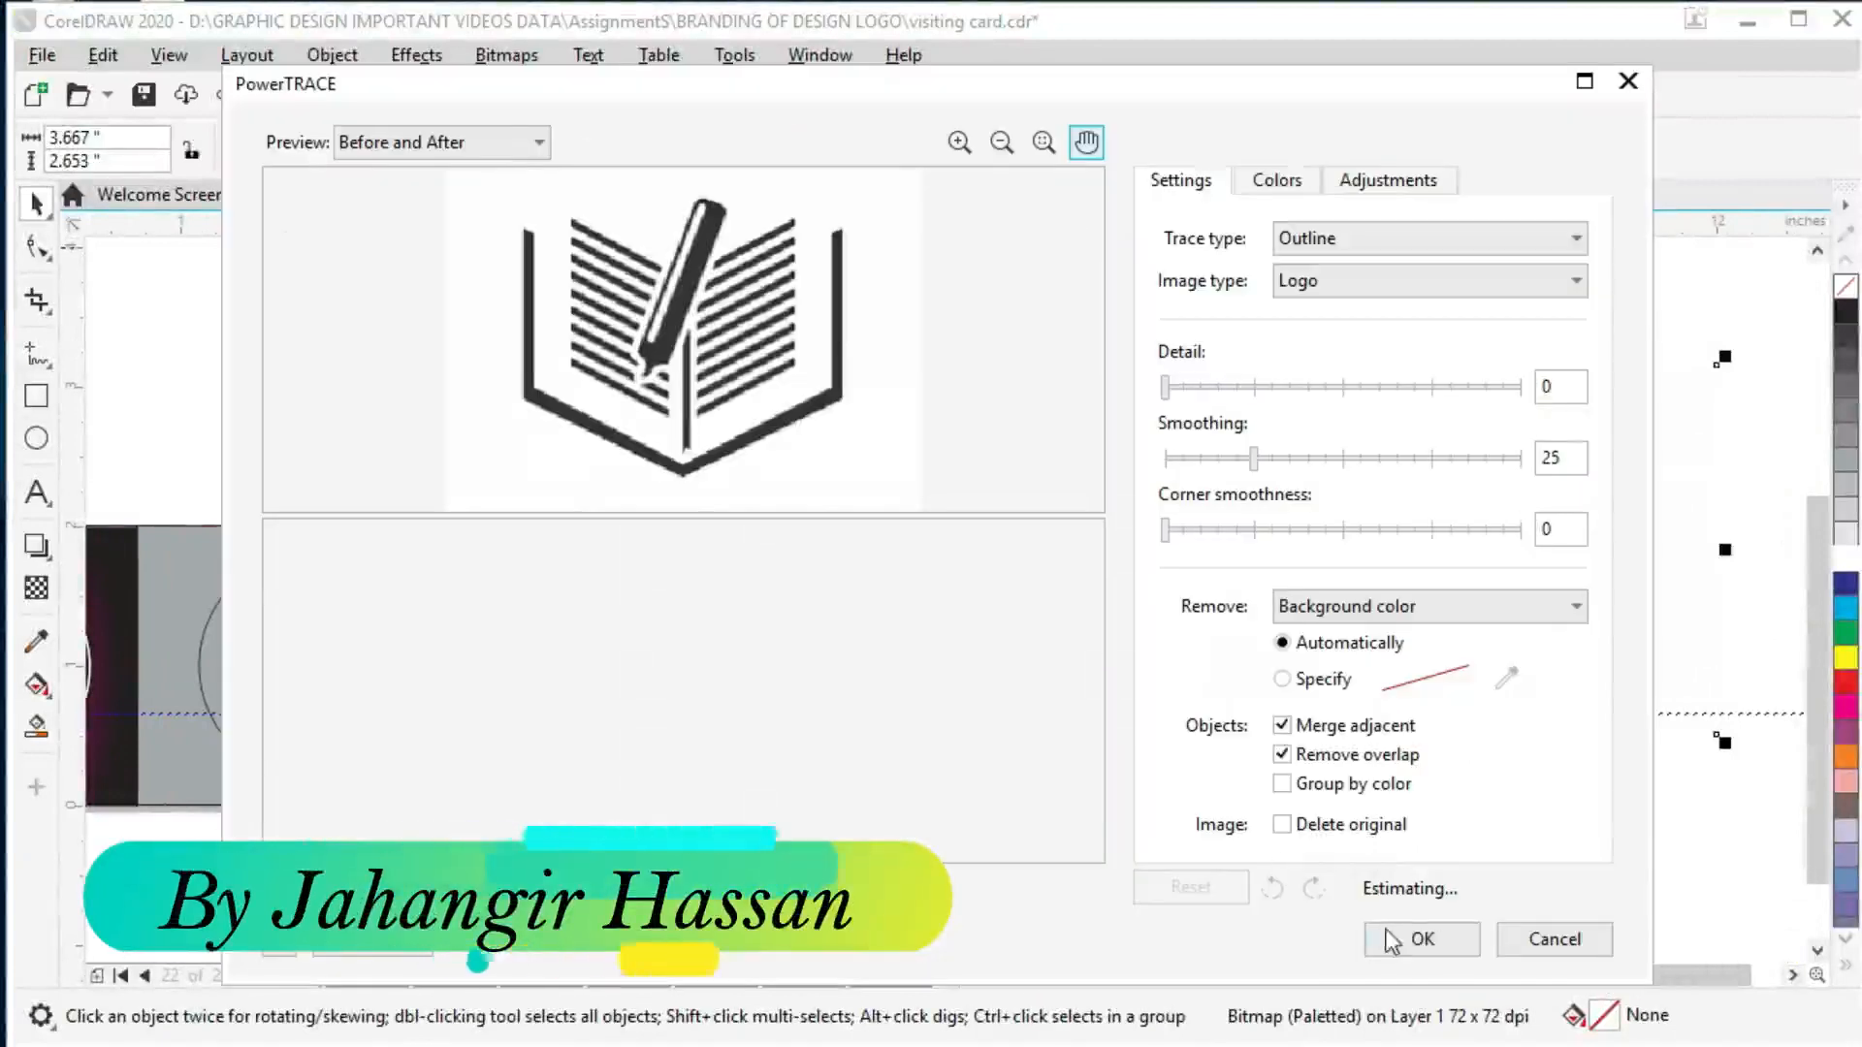
left_click(1322, 388)
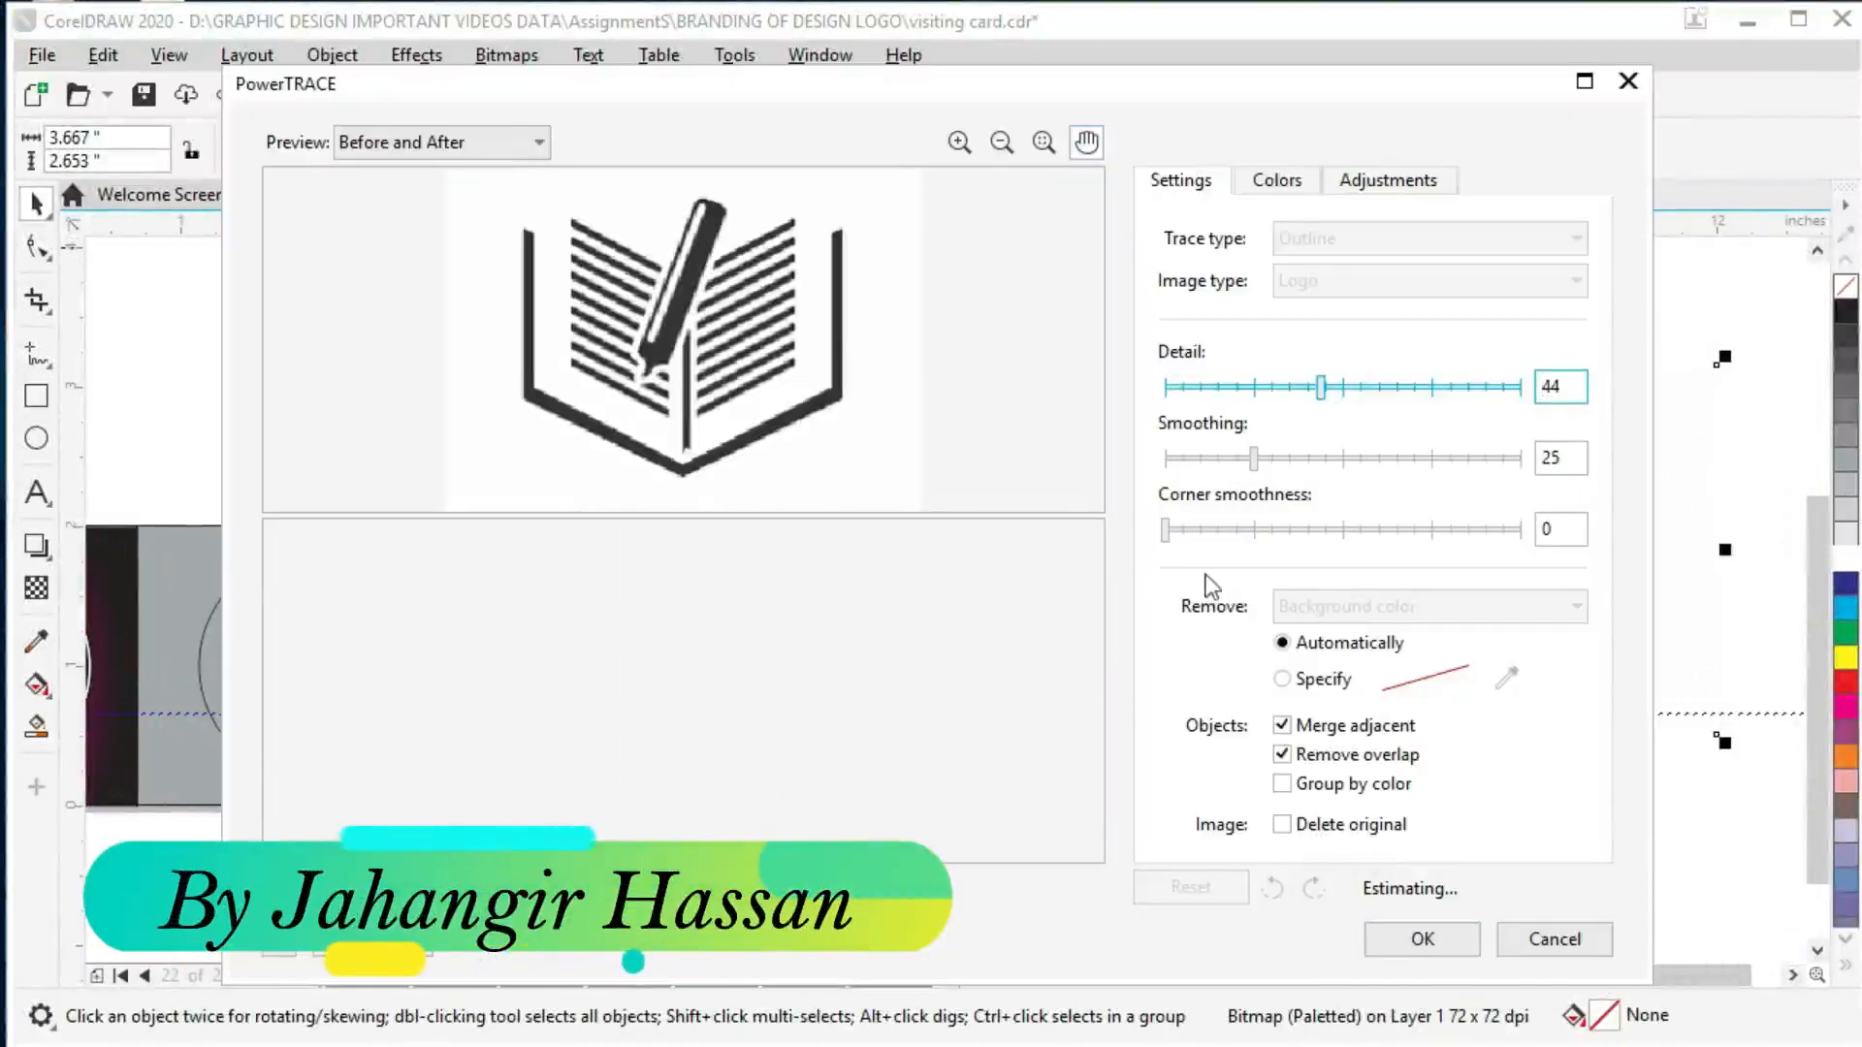
left_click(1343, 387)
left_click(1297, 387)
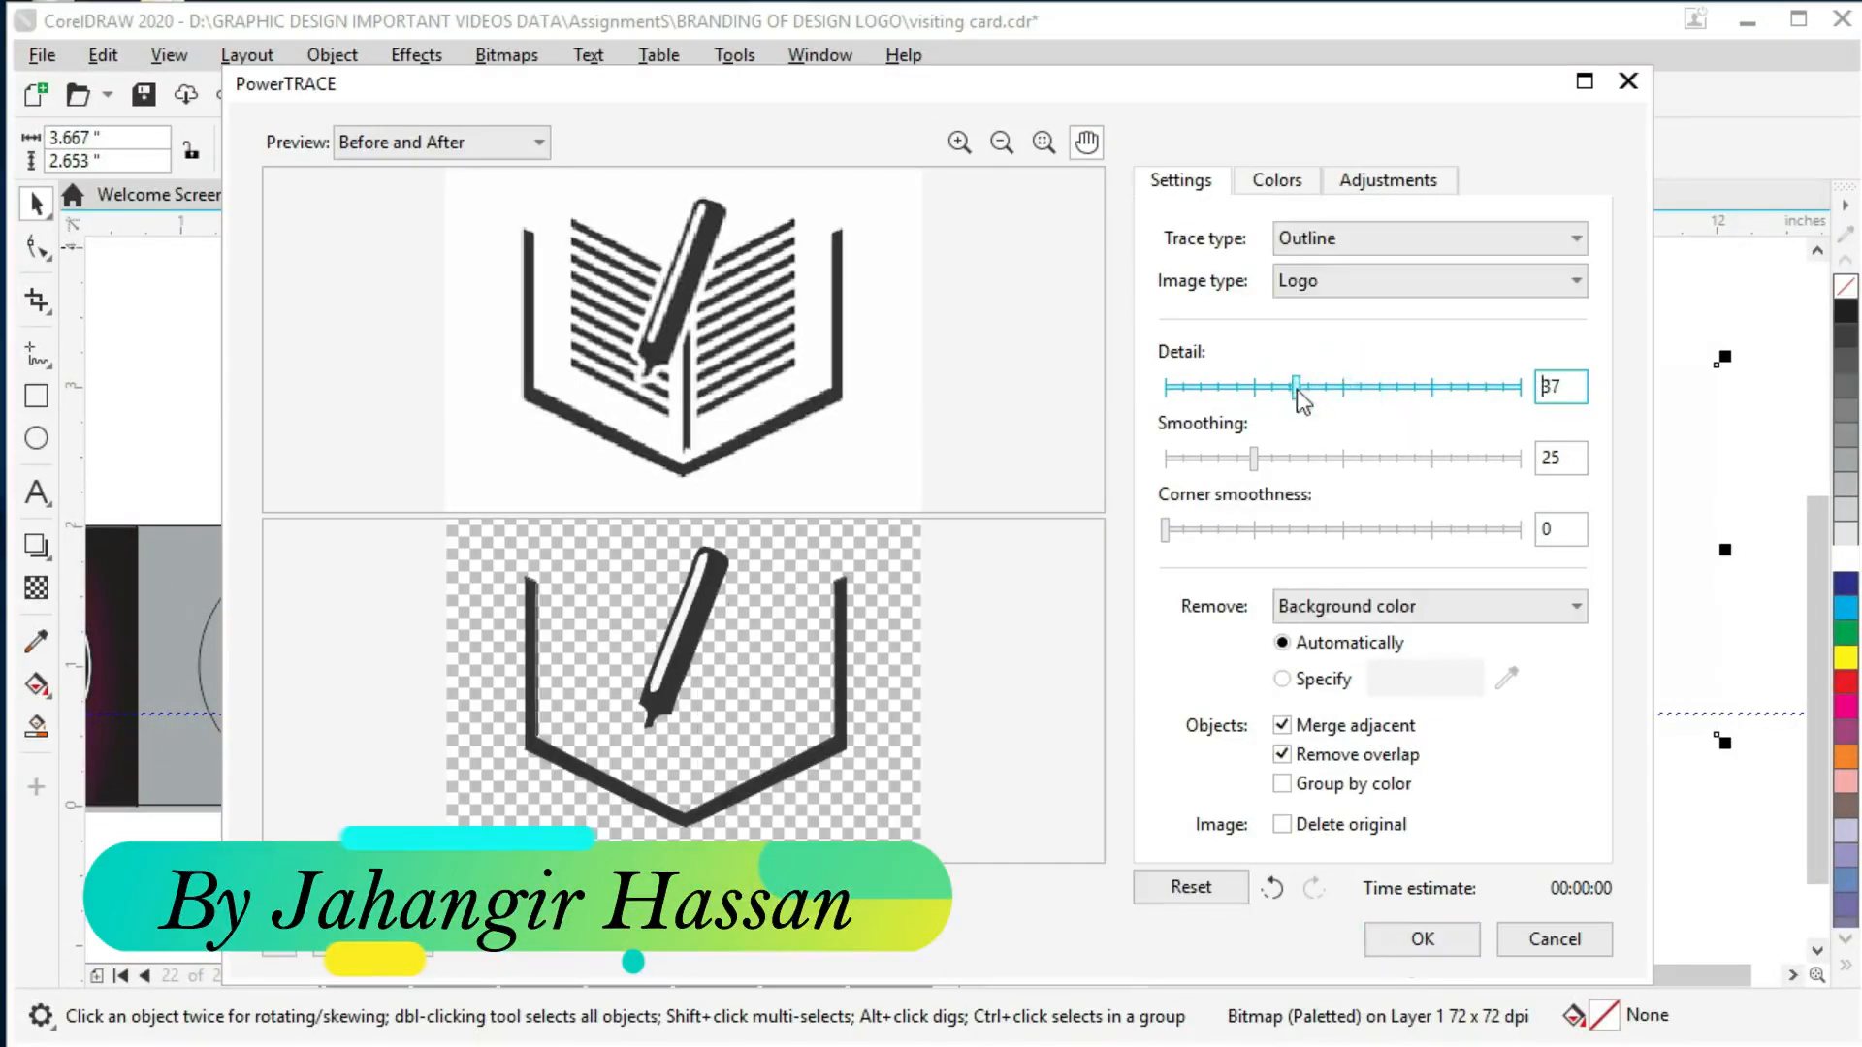
left_click(1460, 386)
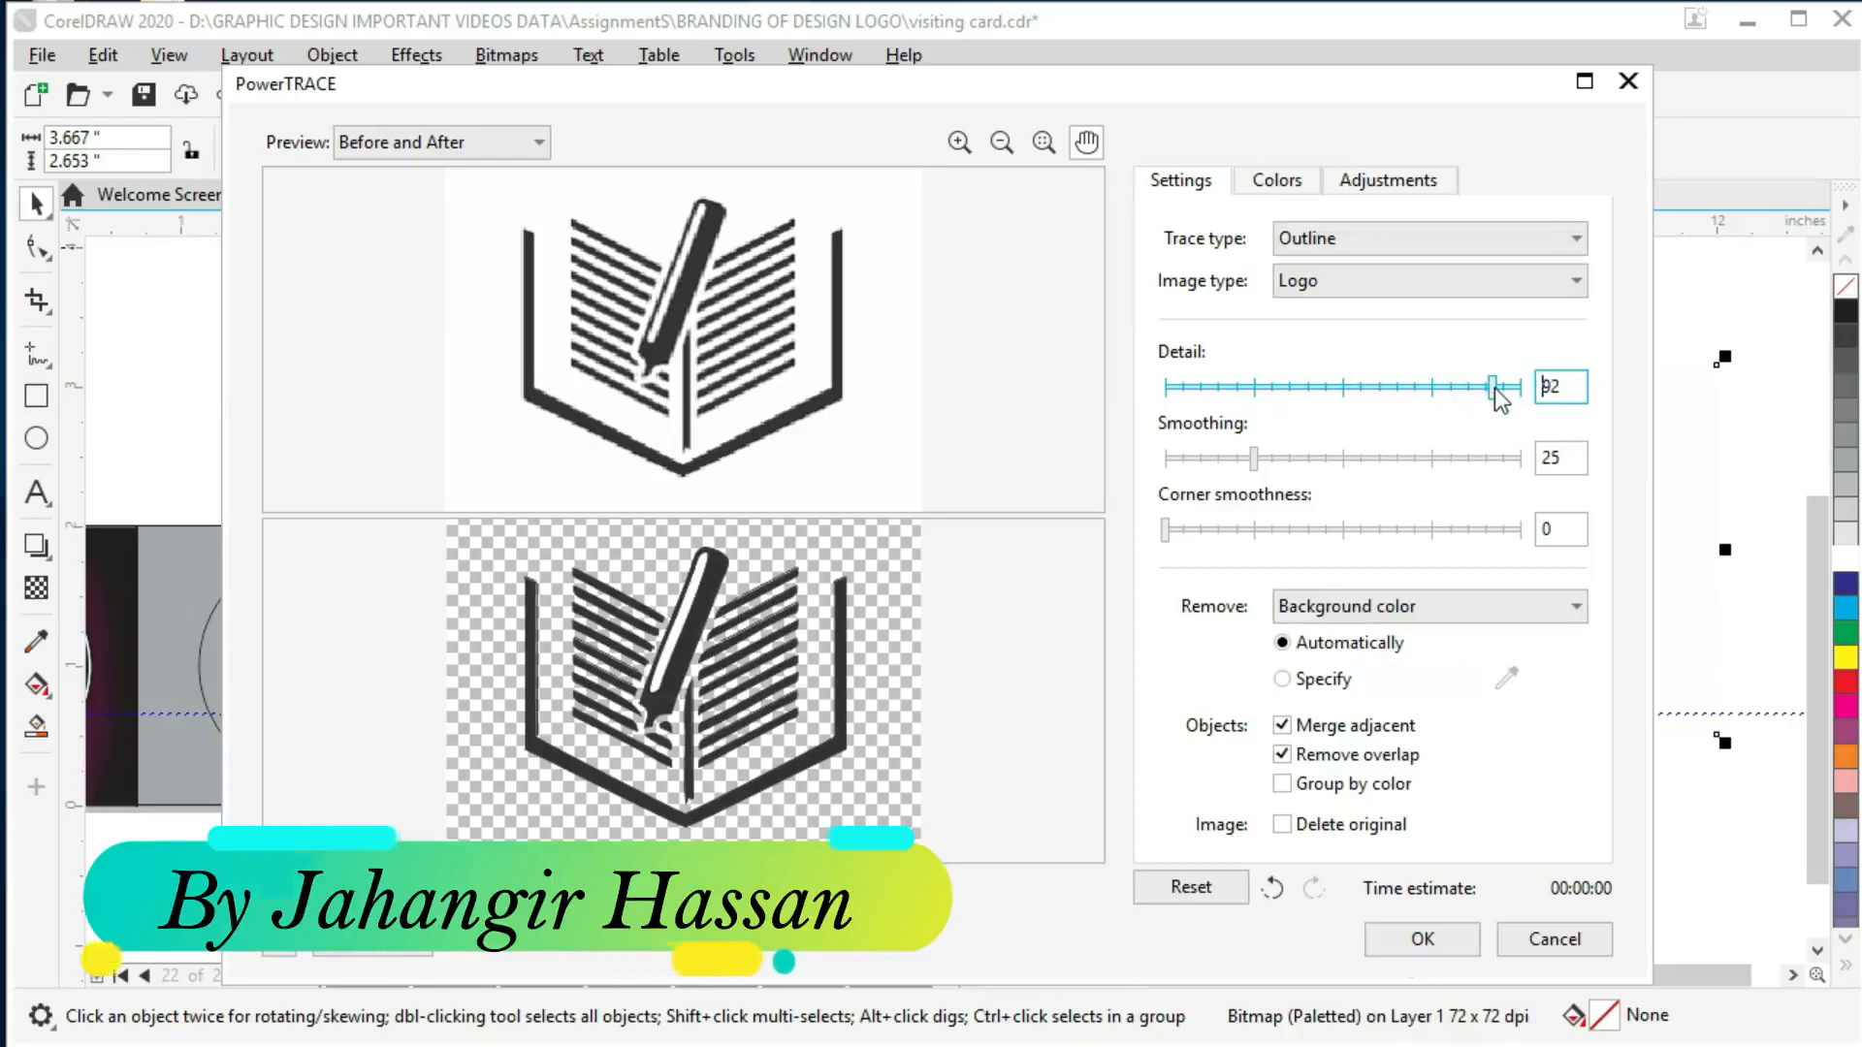
left_click(1451, 935)
Step: Move the traced book off the original bitmap, delete the bitmap, and put the tracing back in its place
mouse_move(1437, 428)
left_mouse_down()
mouse_move(1115, 395)
mouse_move(1101, 332)
left_mouse_up()
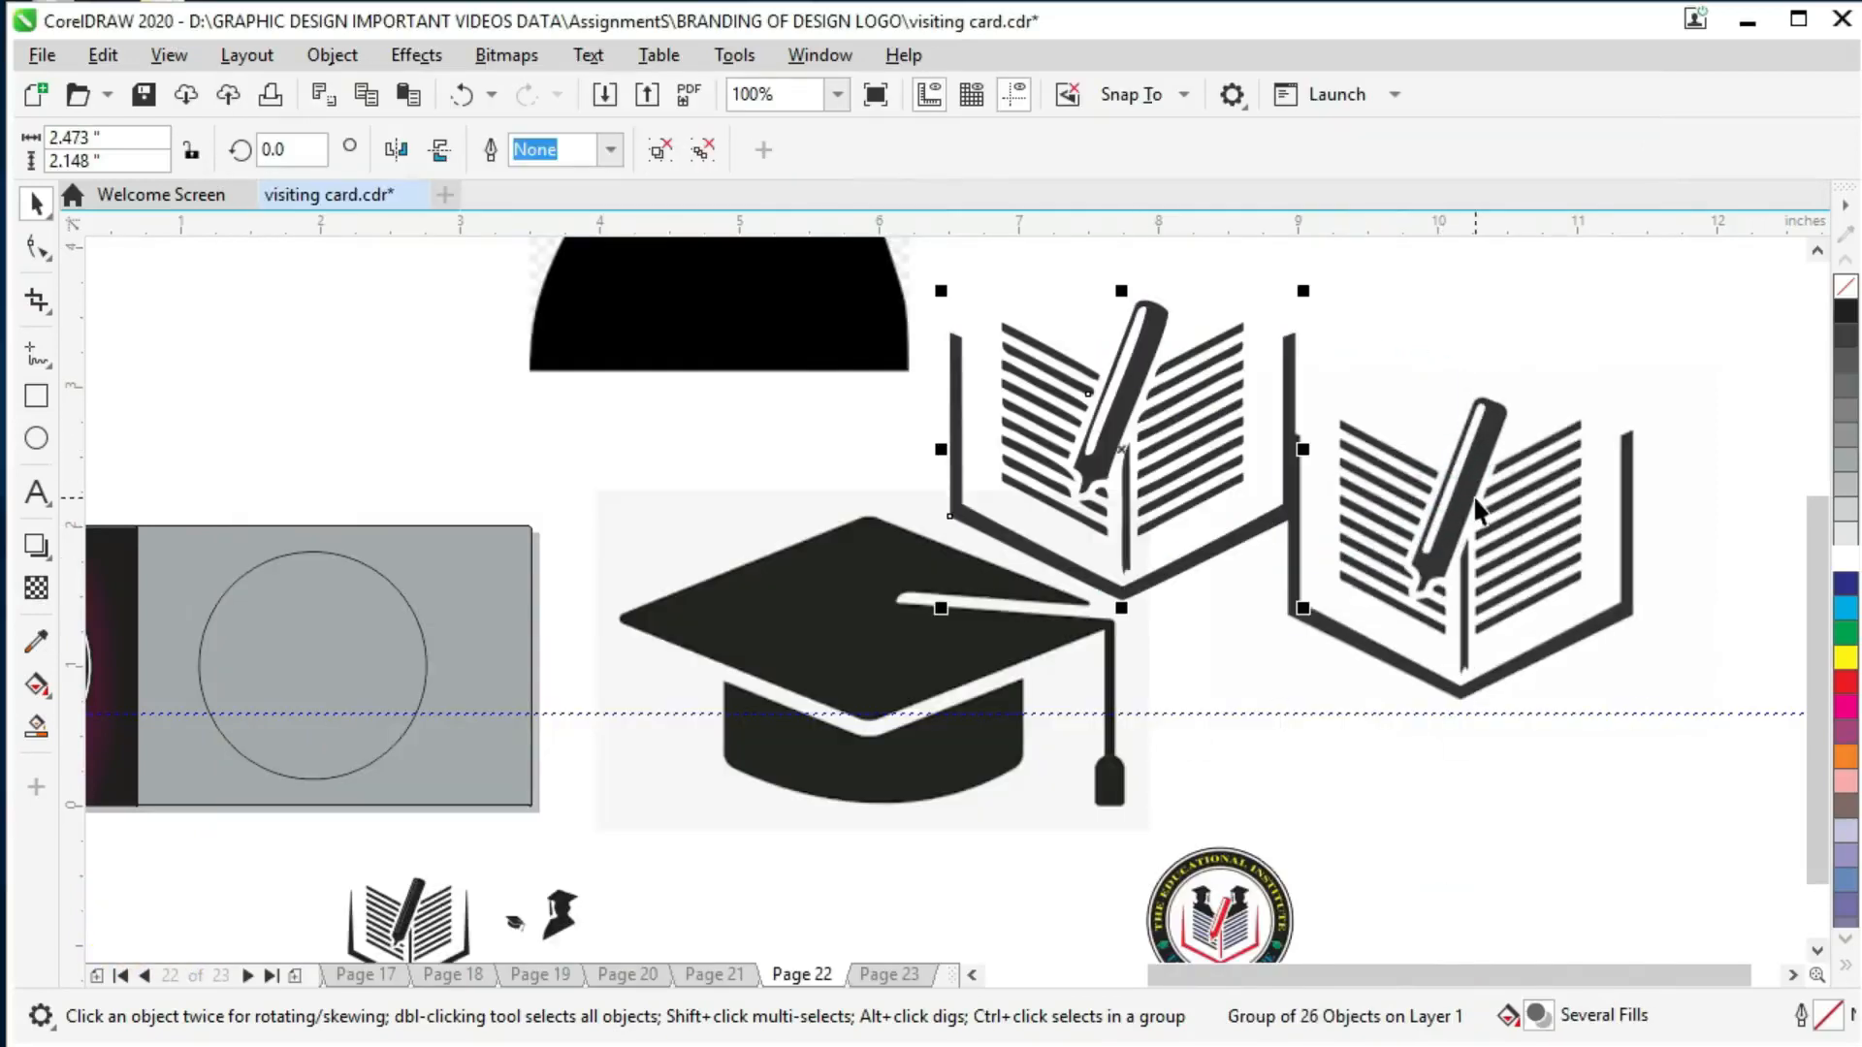
left_click_drag(1476, 509, 1579, 612)
key("Delete")
mouse_move(1136, 524)
left_mouse_down()
mouse_move(1433, 555)
mouse_move(1444, 631)
left_mouse_up()
scroll(1254, 643, "down", 2)
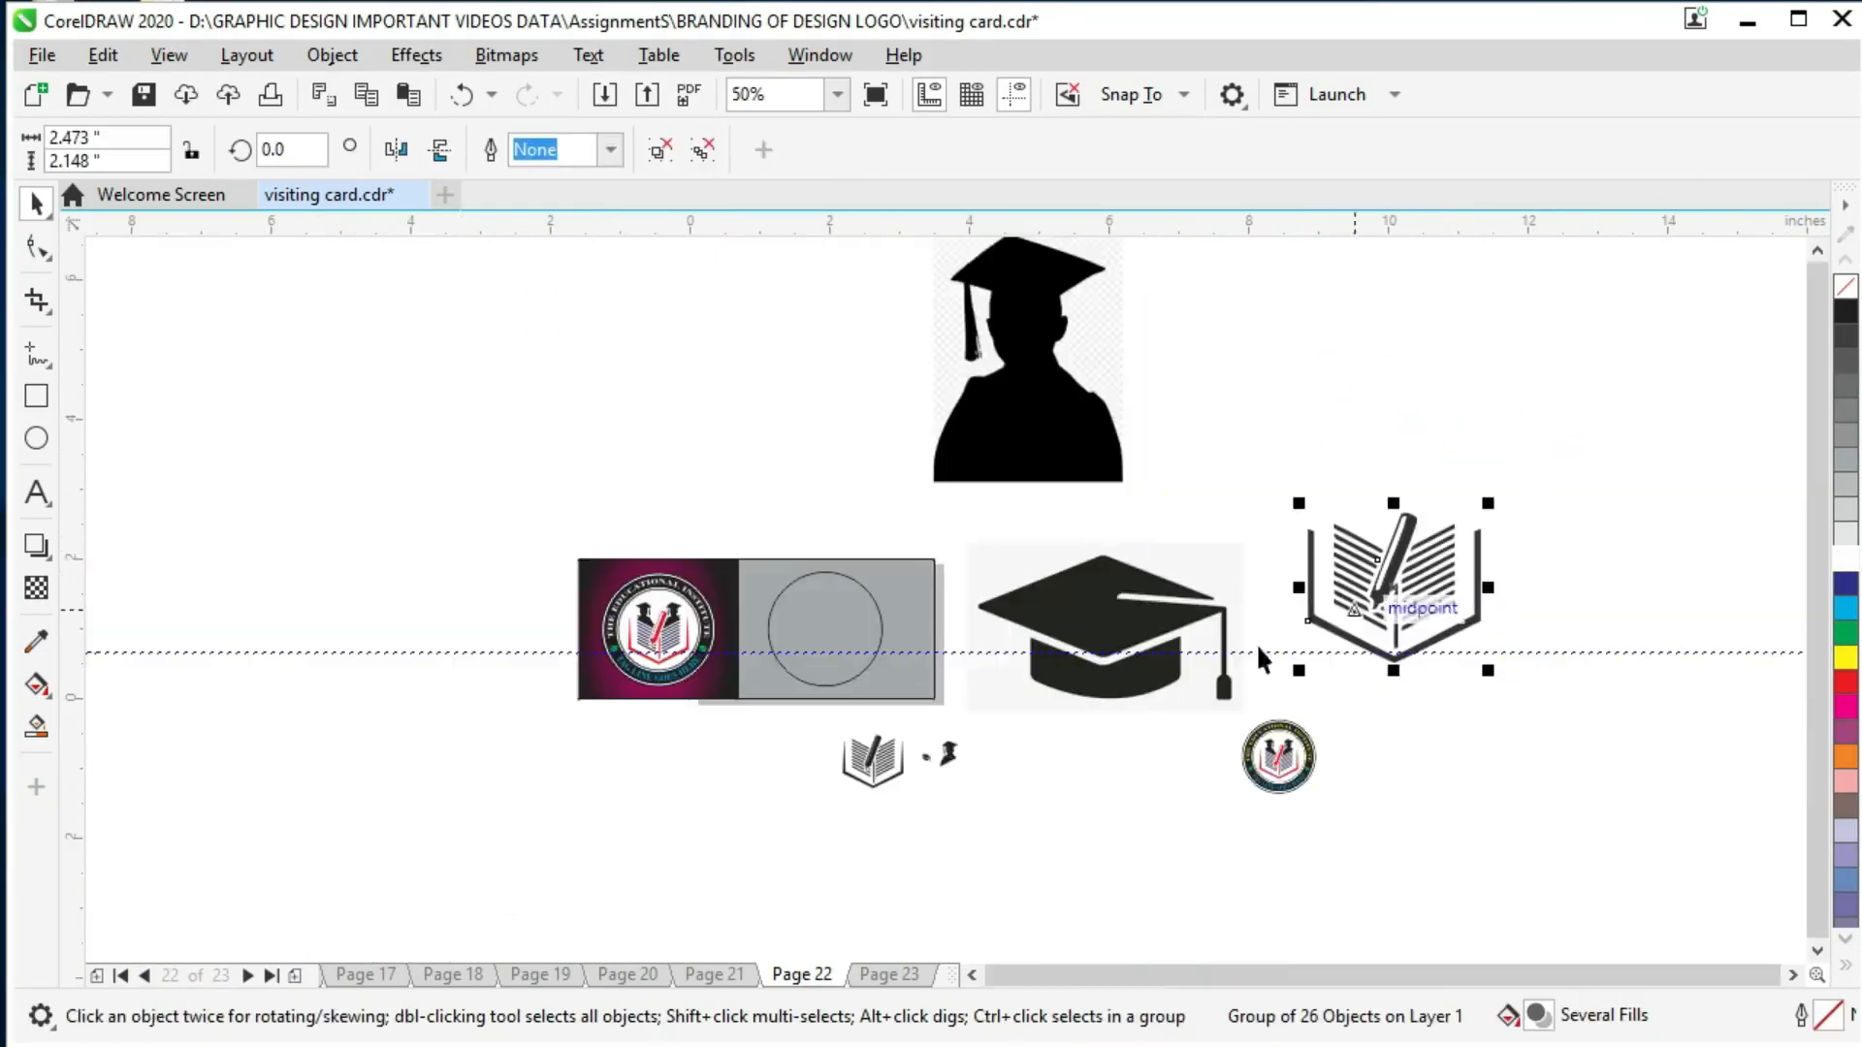
Step: Delete the small book graphic below the card and move the traced book above the card
left_click(876, 766, "ctrl")
key("Delete")
left_click(1399, 559)
left_click_drag(1400, 559, 719, 423)
Step: Move the graduate silhouette bitmap clear of the other graphics and outline-trace it as a Logo with increased detail
left_click_drag(1067, 397, 1474, 481)
left_click(744, 149)
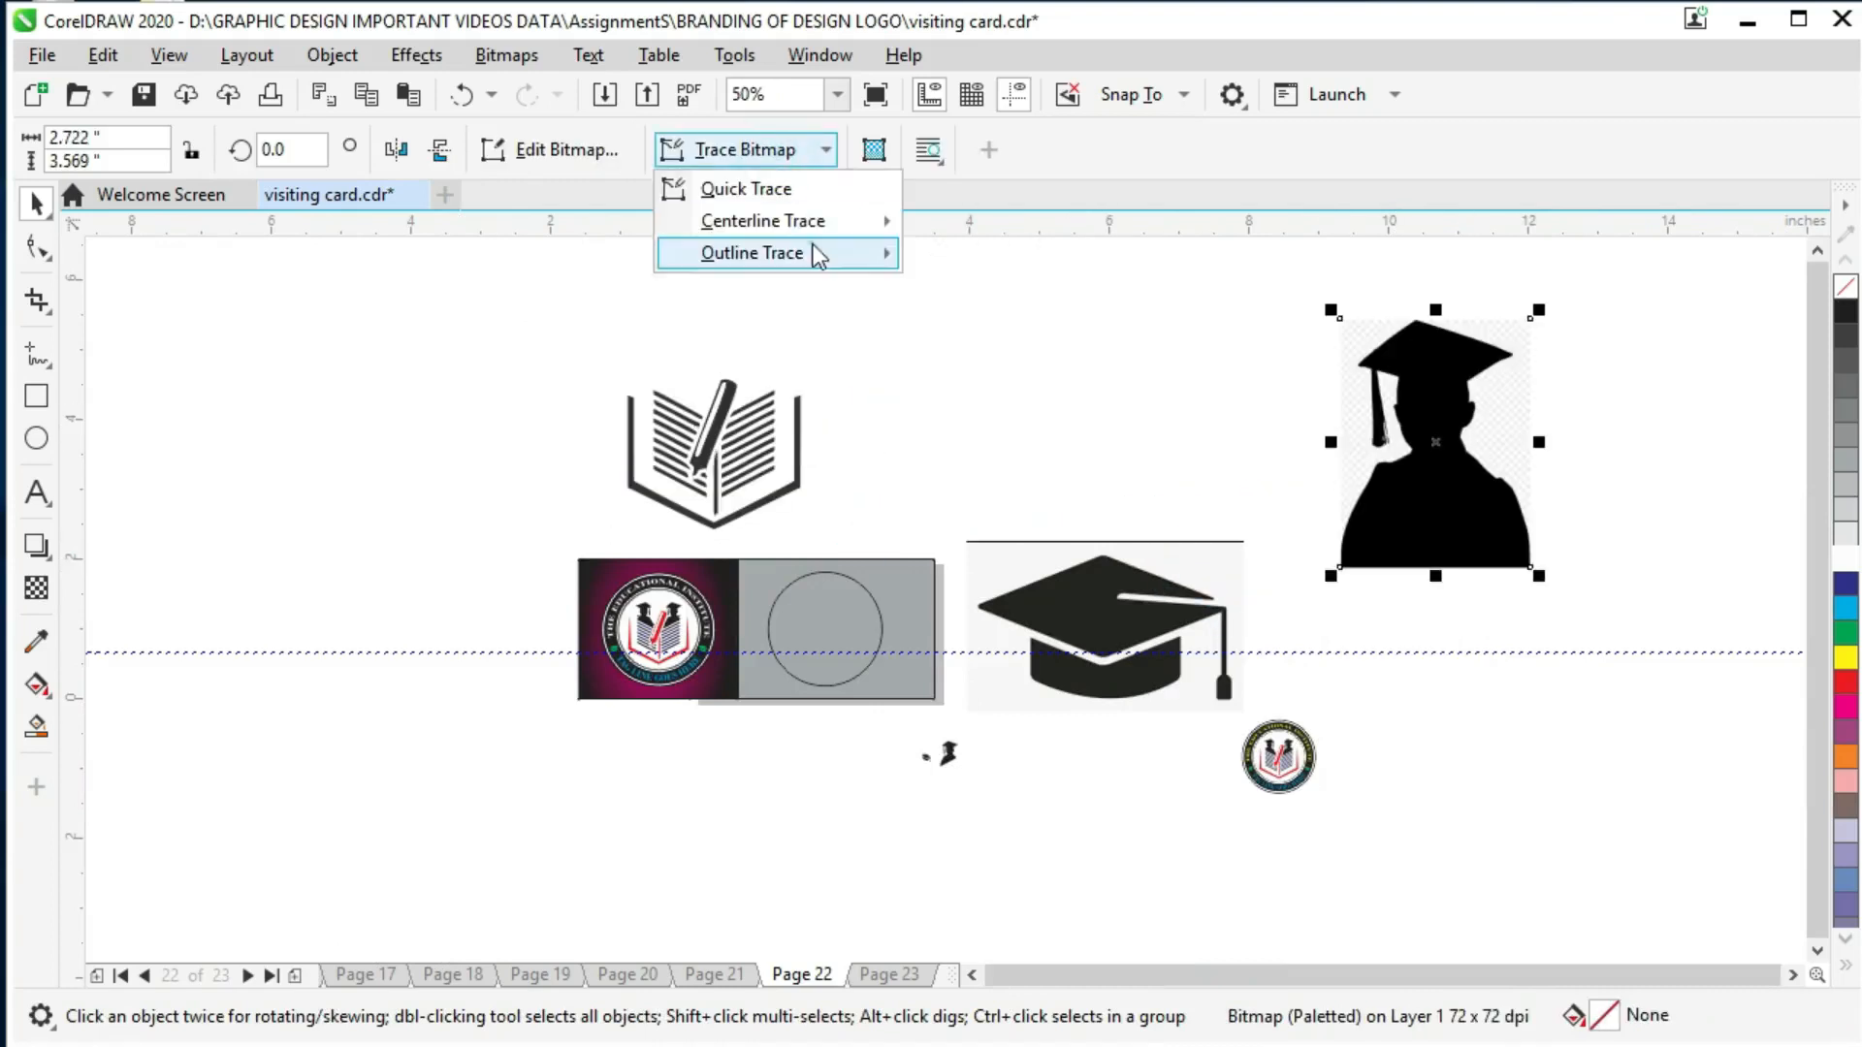
mouse_move(814, 254)
left_click(985, 291)
left_click_drag(1324, 387, 1474, 382)
left_click(1393, 960)
Step: Move the traced graduate off its source bitmap and delete the bitmap
mouse_move(1404, 498)
left_mouse_down()
mouse_move(1191, 485)
mouse_move(1175, 443)
left_mouse_up()
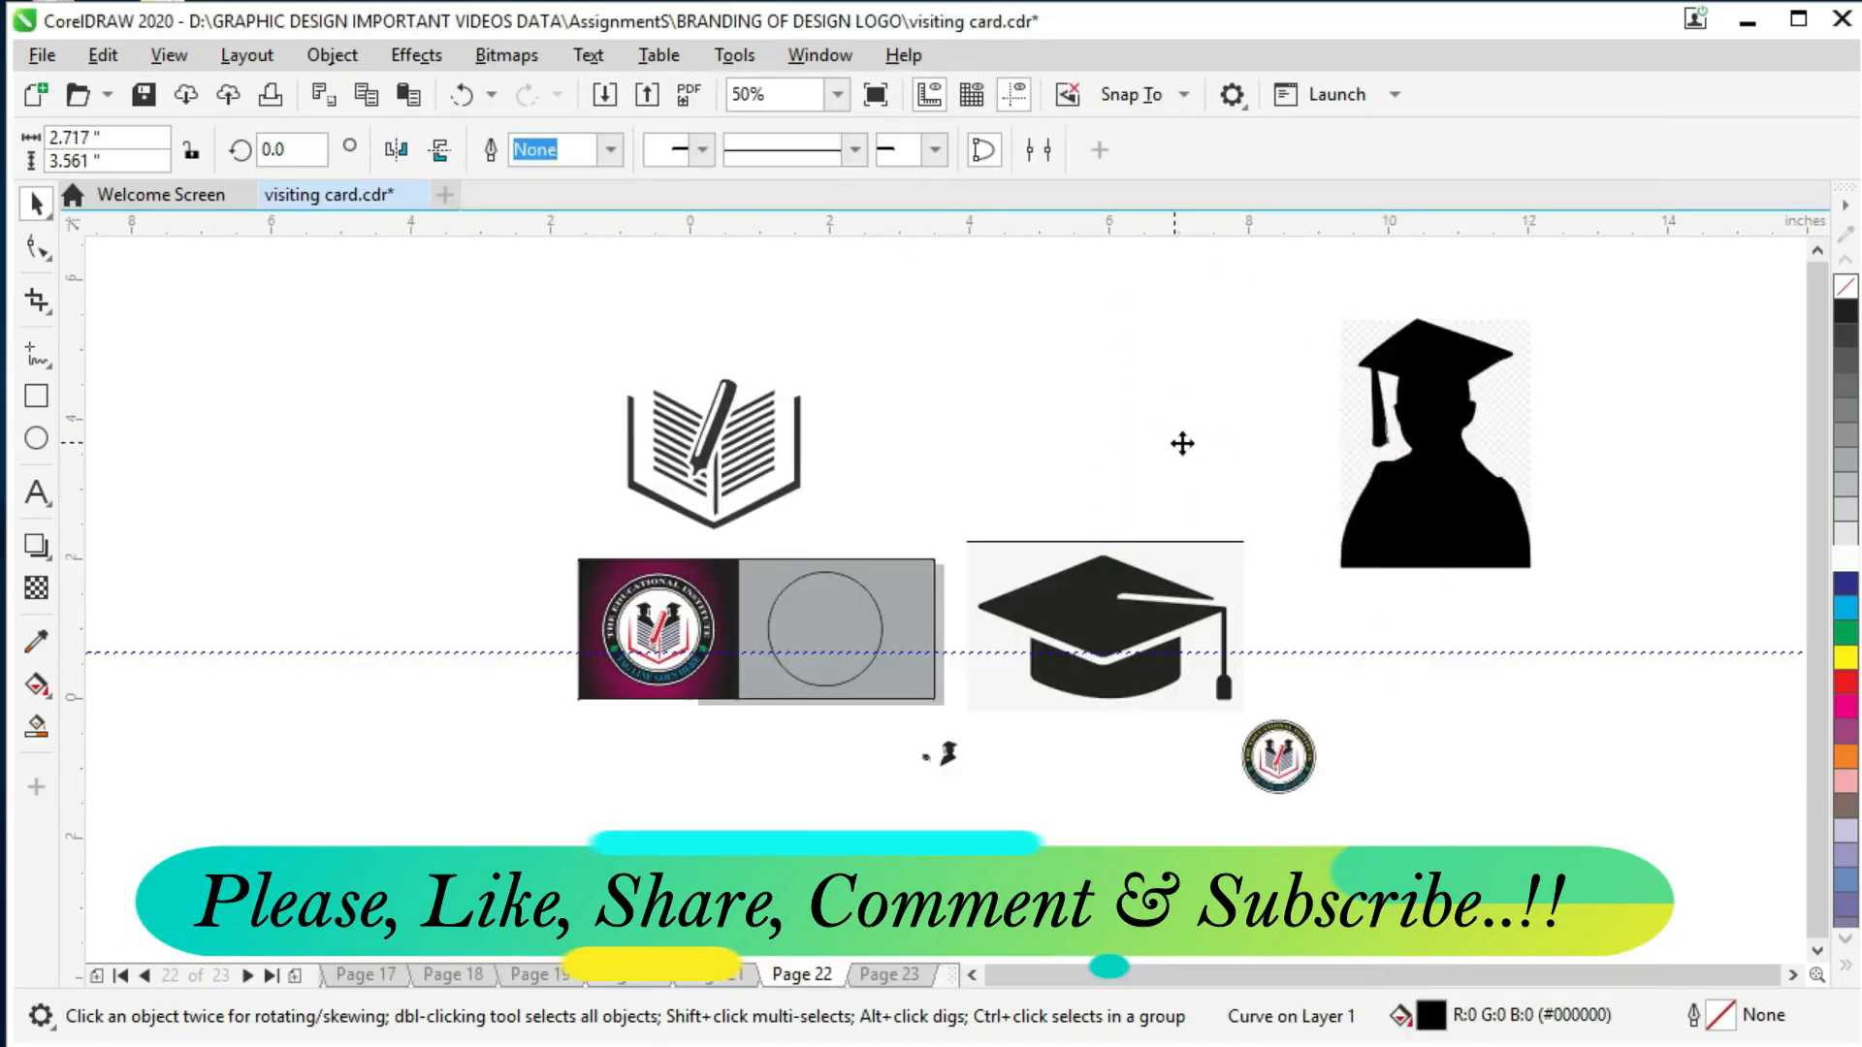
left_click(1413, 465)
key("Delete")
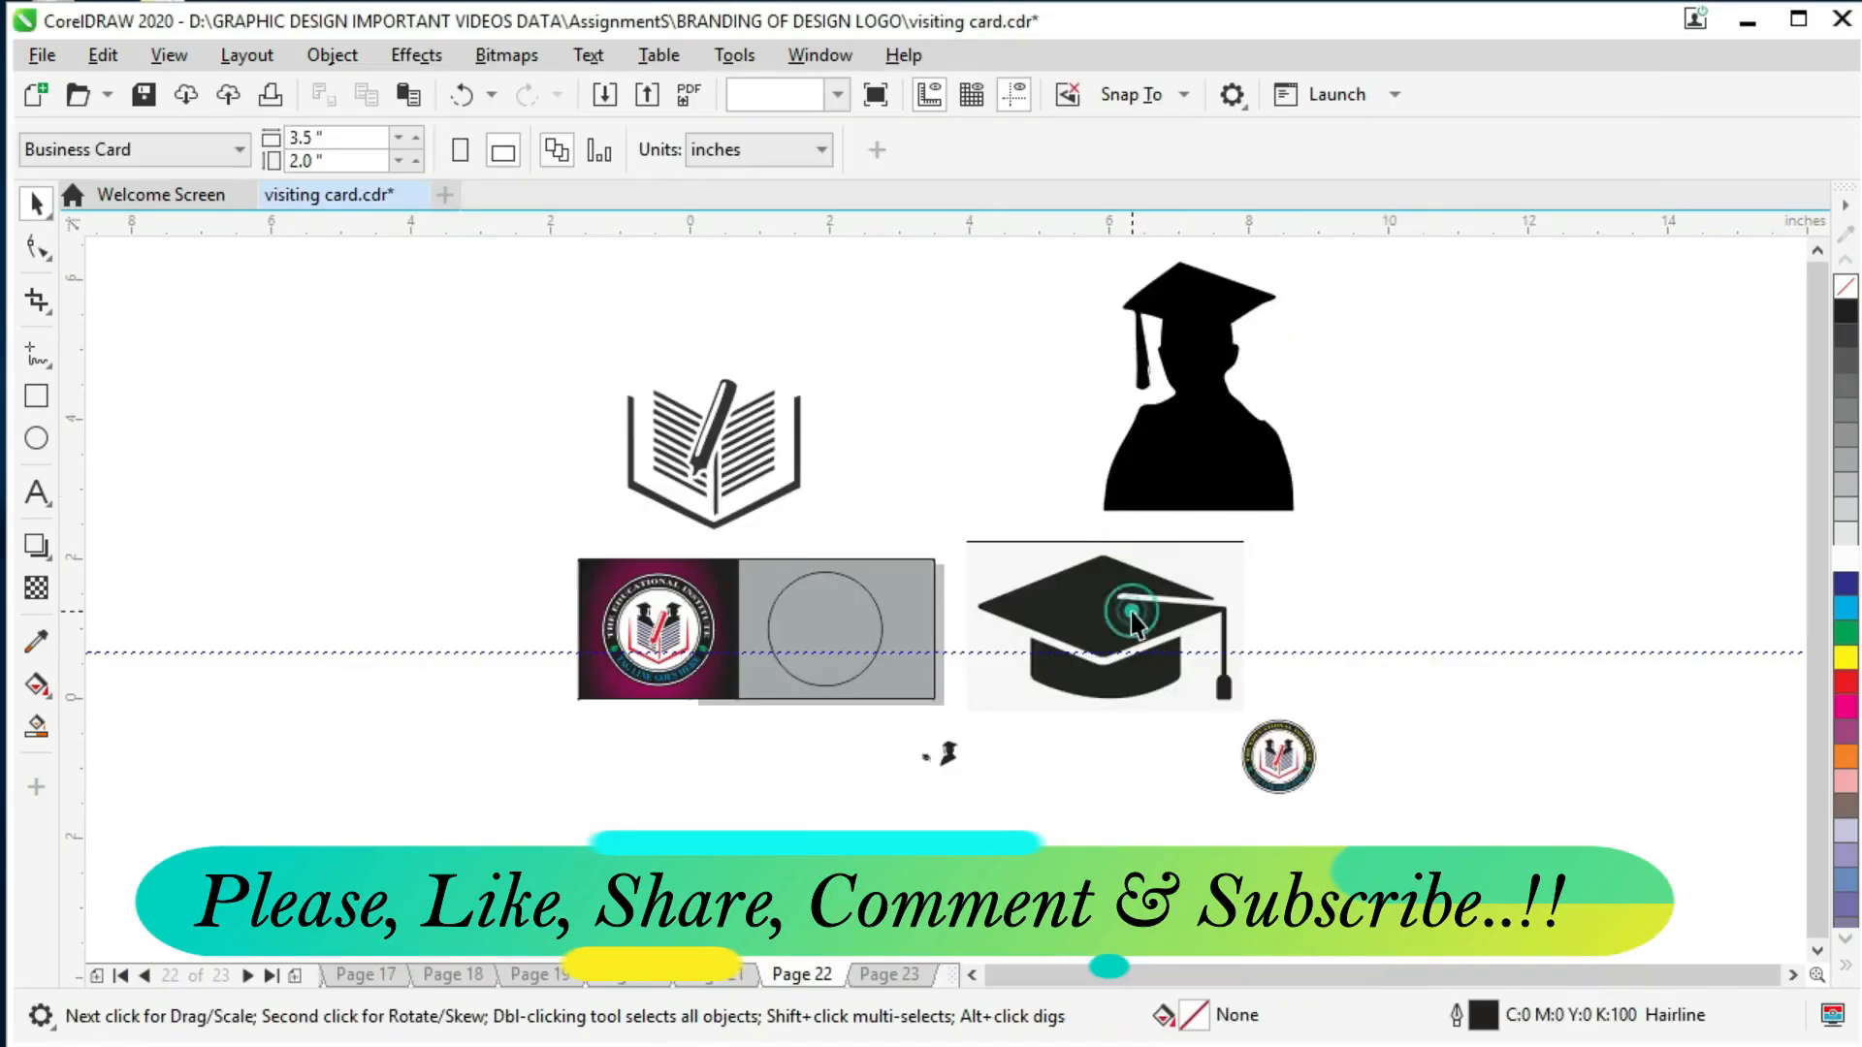
Step: Outline-trace the graduation cap bitmap as a Logo with the detail set to 67
left_click(1132, 617)
left_click(751, 150)
left_click(997, 282)
left_click_drag(1165, 386, 1403, 387)
left_click(1423, 936)
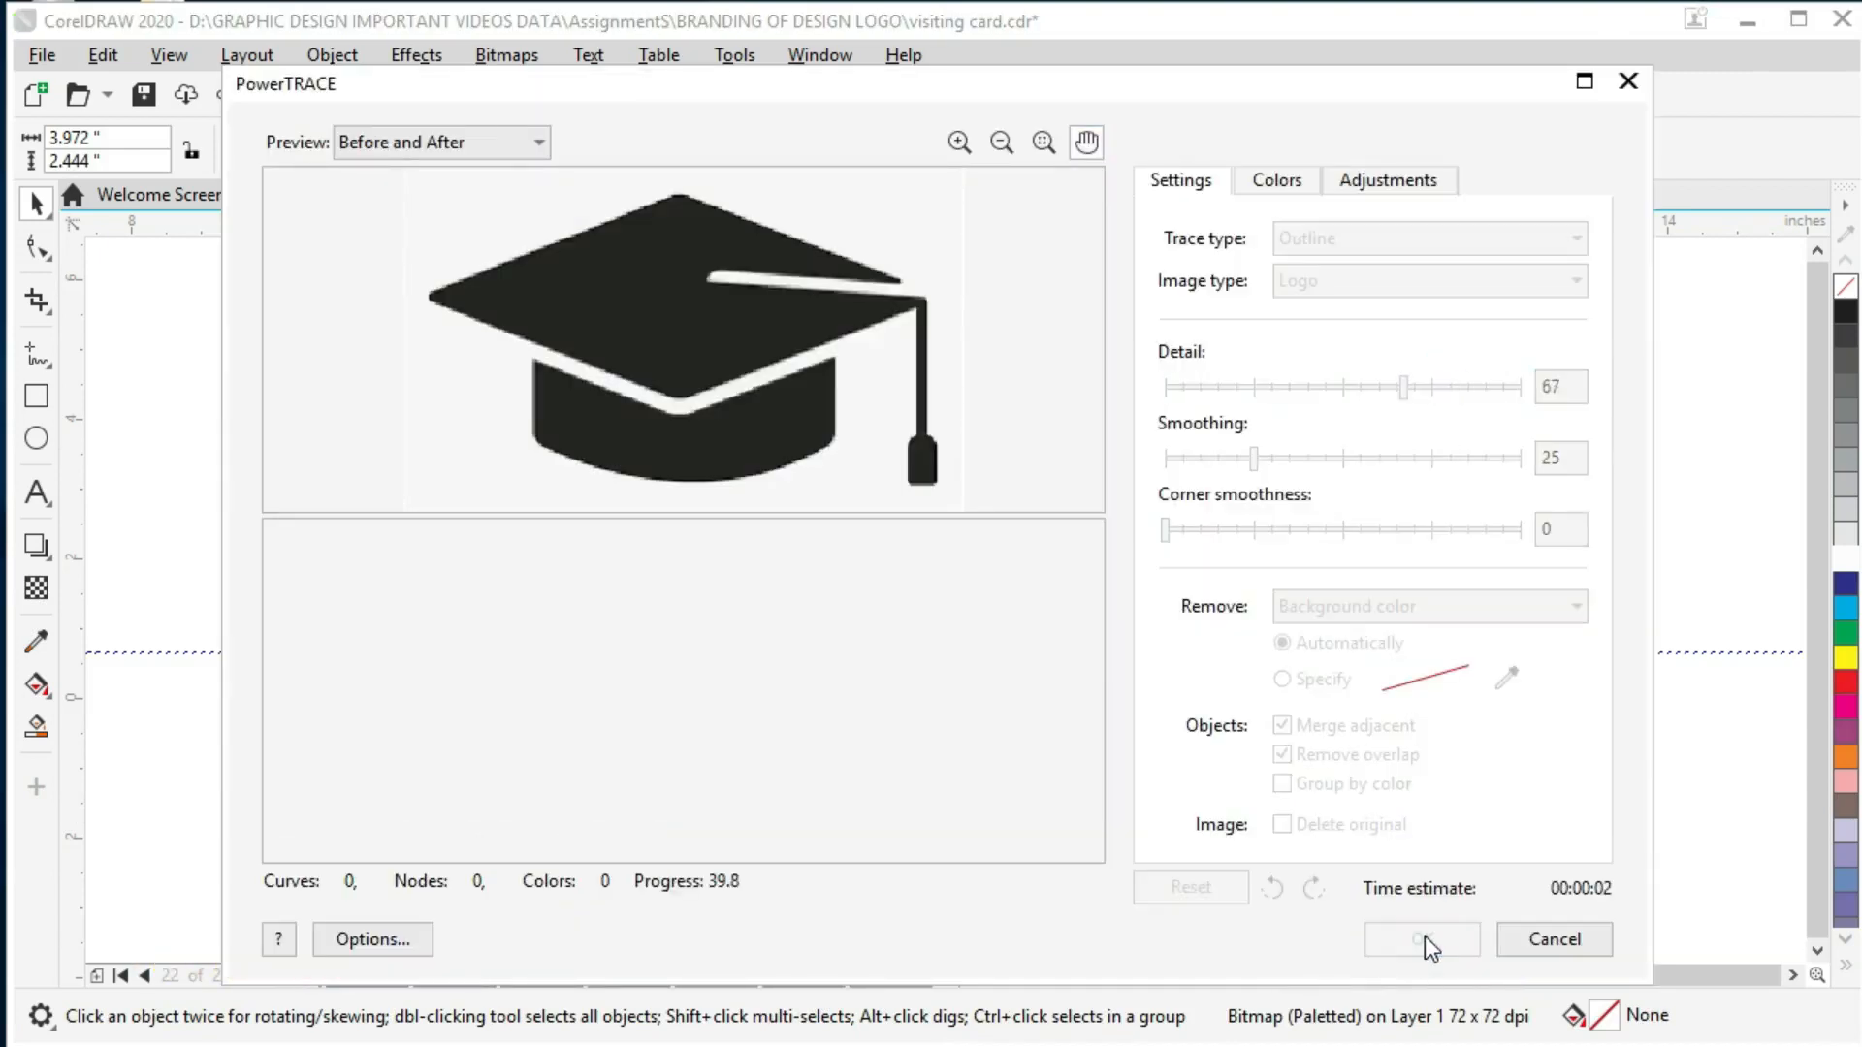
Step: Move the traced graduation cap off its source bitmap and delete the bitmap
left_click_drag(1106, 625, 1529, 570)
left_click(1130, 623)
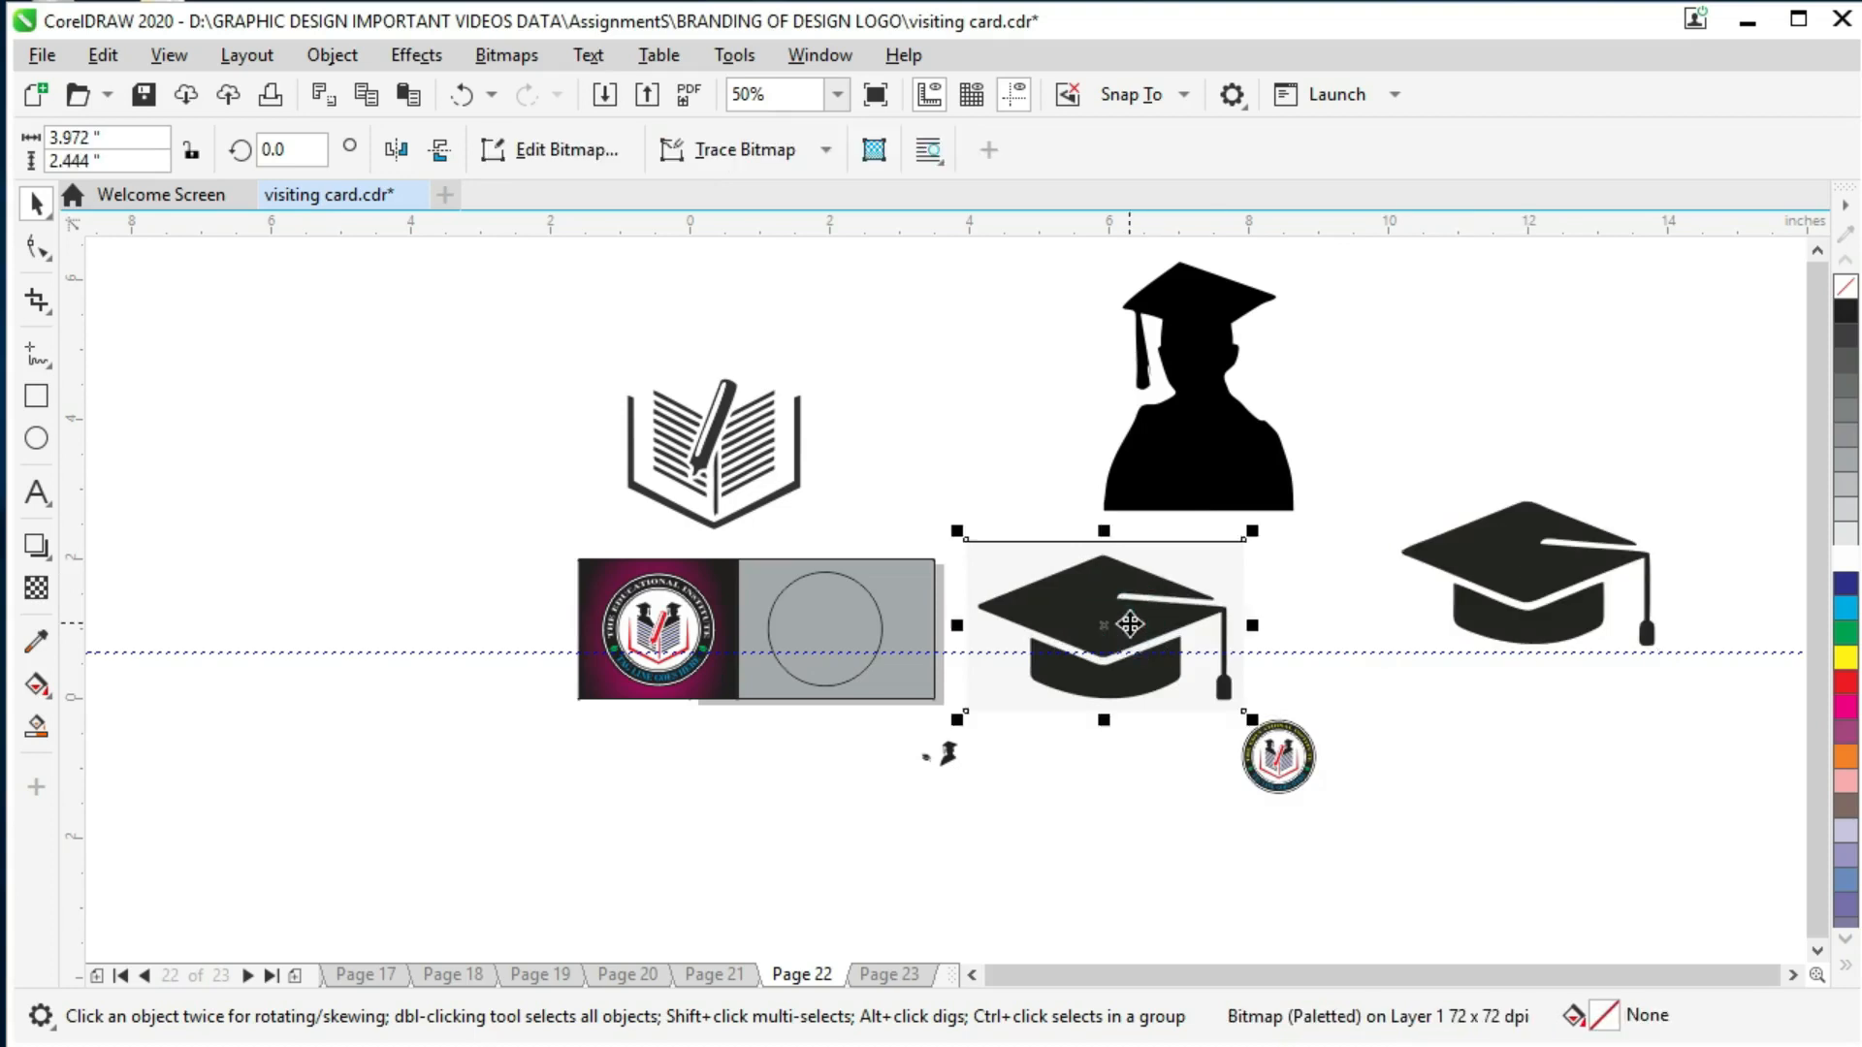
key("Delete")
Step: Reshape the graduate silhouette with the Shape tool so its lower body is cut off diagonally below the shoulder
left_click(1180, 433)
key("F10")
left_click_drag(1294, 506, 1171, 672)
left_click(1282, 448)
left_click(36, 199)
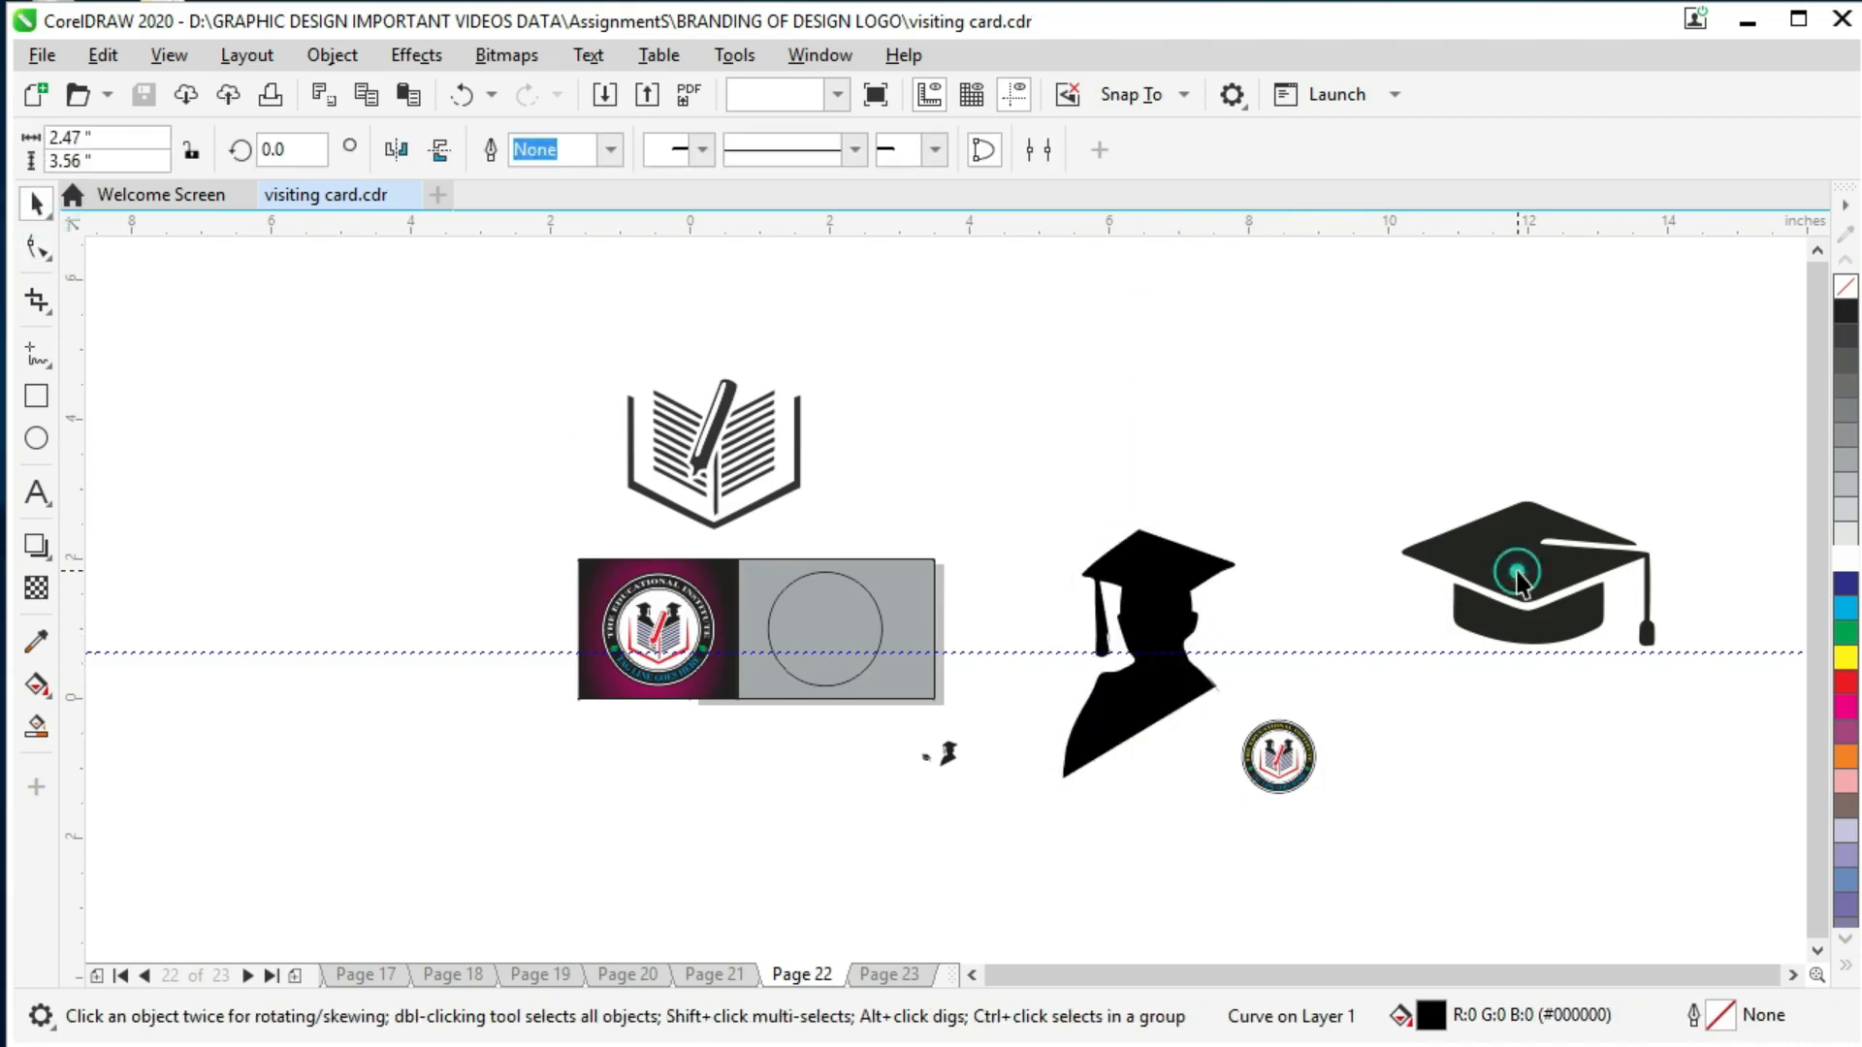
Step: Scale down the traced cap and move it and the traced book next to each other above the graduate silhouette
left_click(1517, 577)
left_click_drag(1666, 494, 1600, 520)
left_click_drag(1498, 568, 991, 471)
left_click(684, 460)
left_click_drag(677, 476, 1198, 469)
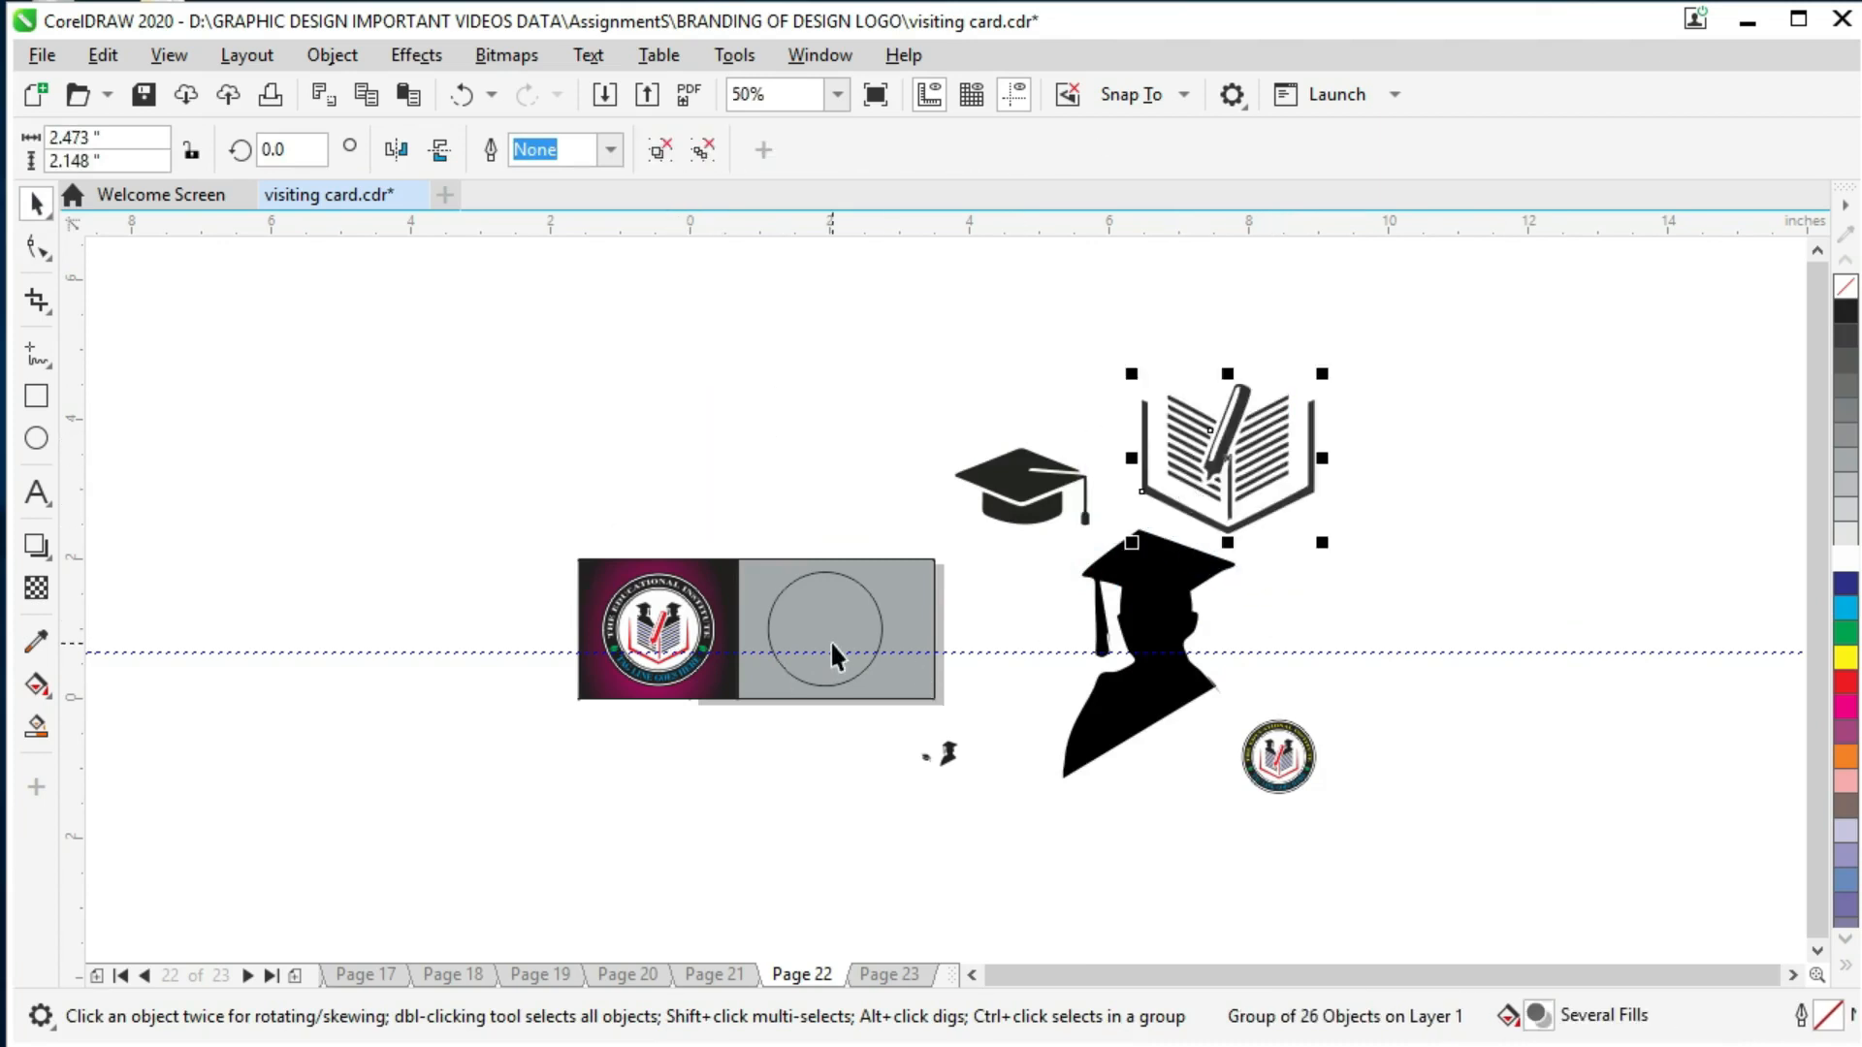
Step: Fill the empty circle on the grey part of the card with yellow
scroll(832, 644, "up", 2)
left_click(1125, 441)
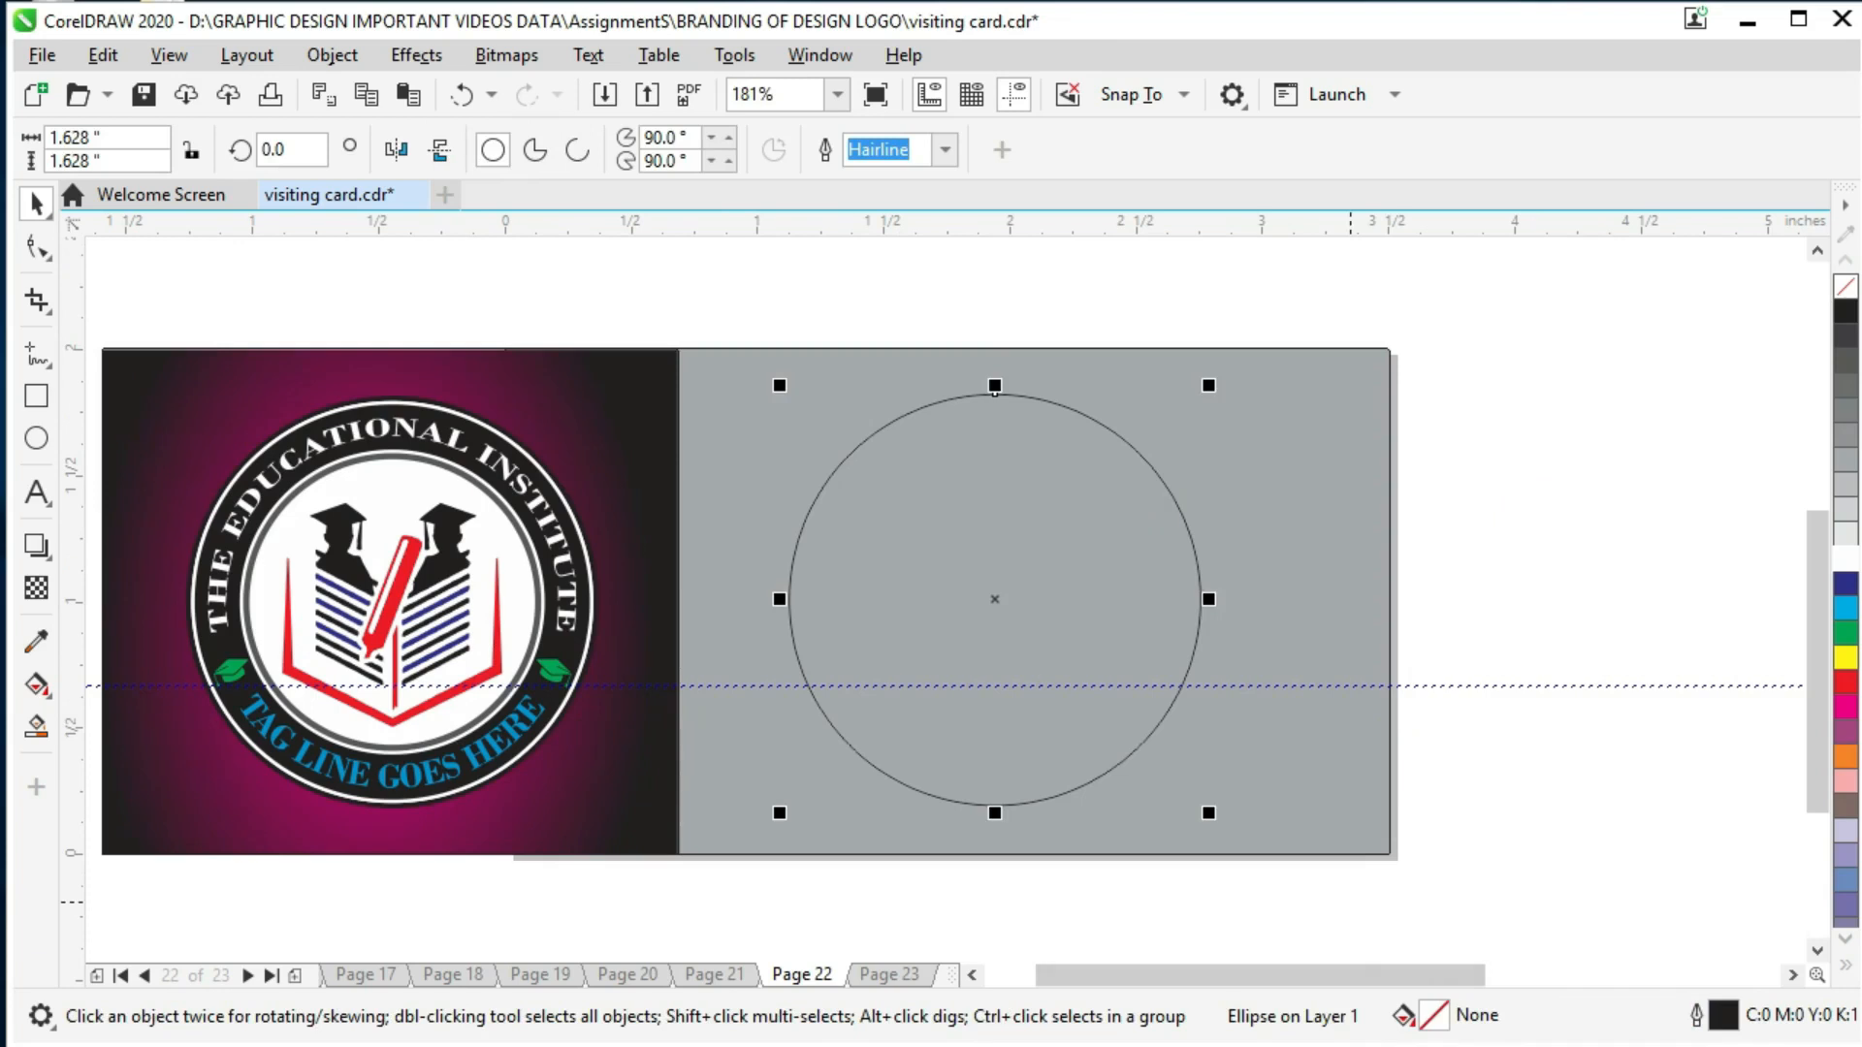
left_click(1845, 312)
key("ctrl+z")
left_click(1846, 658)
Step: Create a slightly smaller concentric copy of the yellow circle, about 1.56 in wide, with a 1.0 pt outline
left_click_drag(1209, 384, 1196, 370)
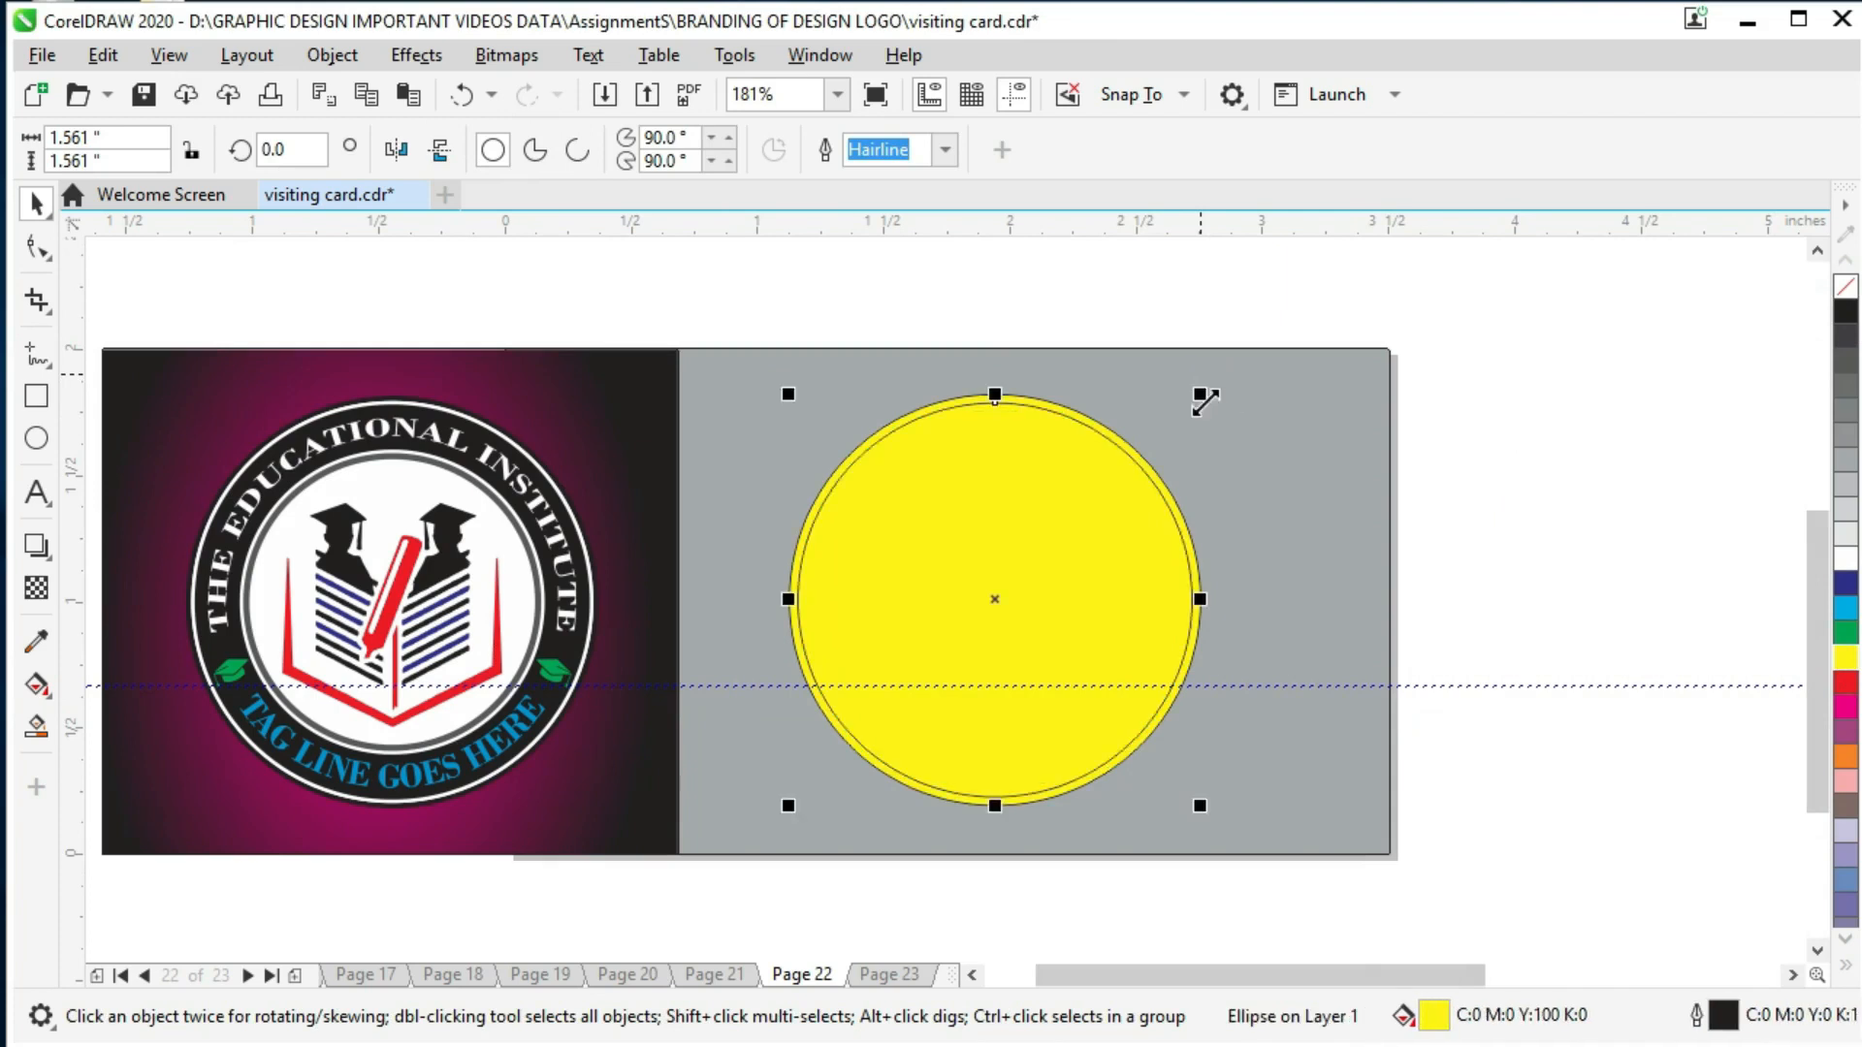
left_click(946, 150)
left_click(939, 267)
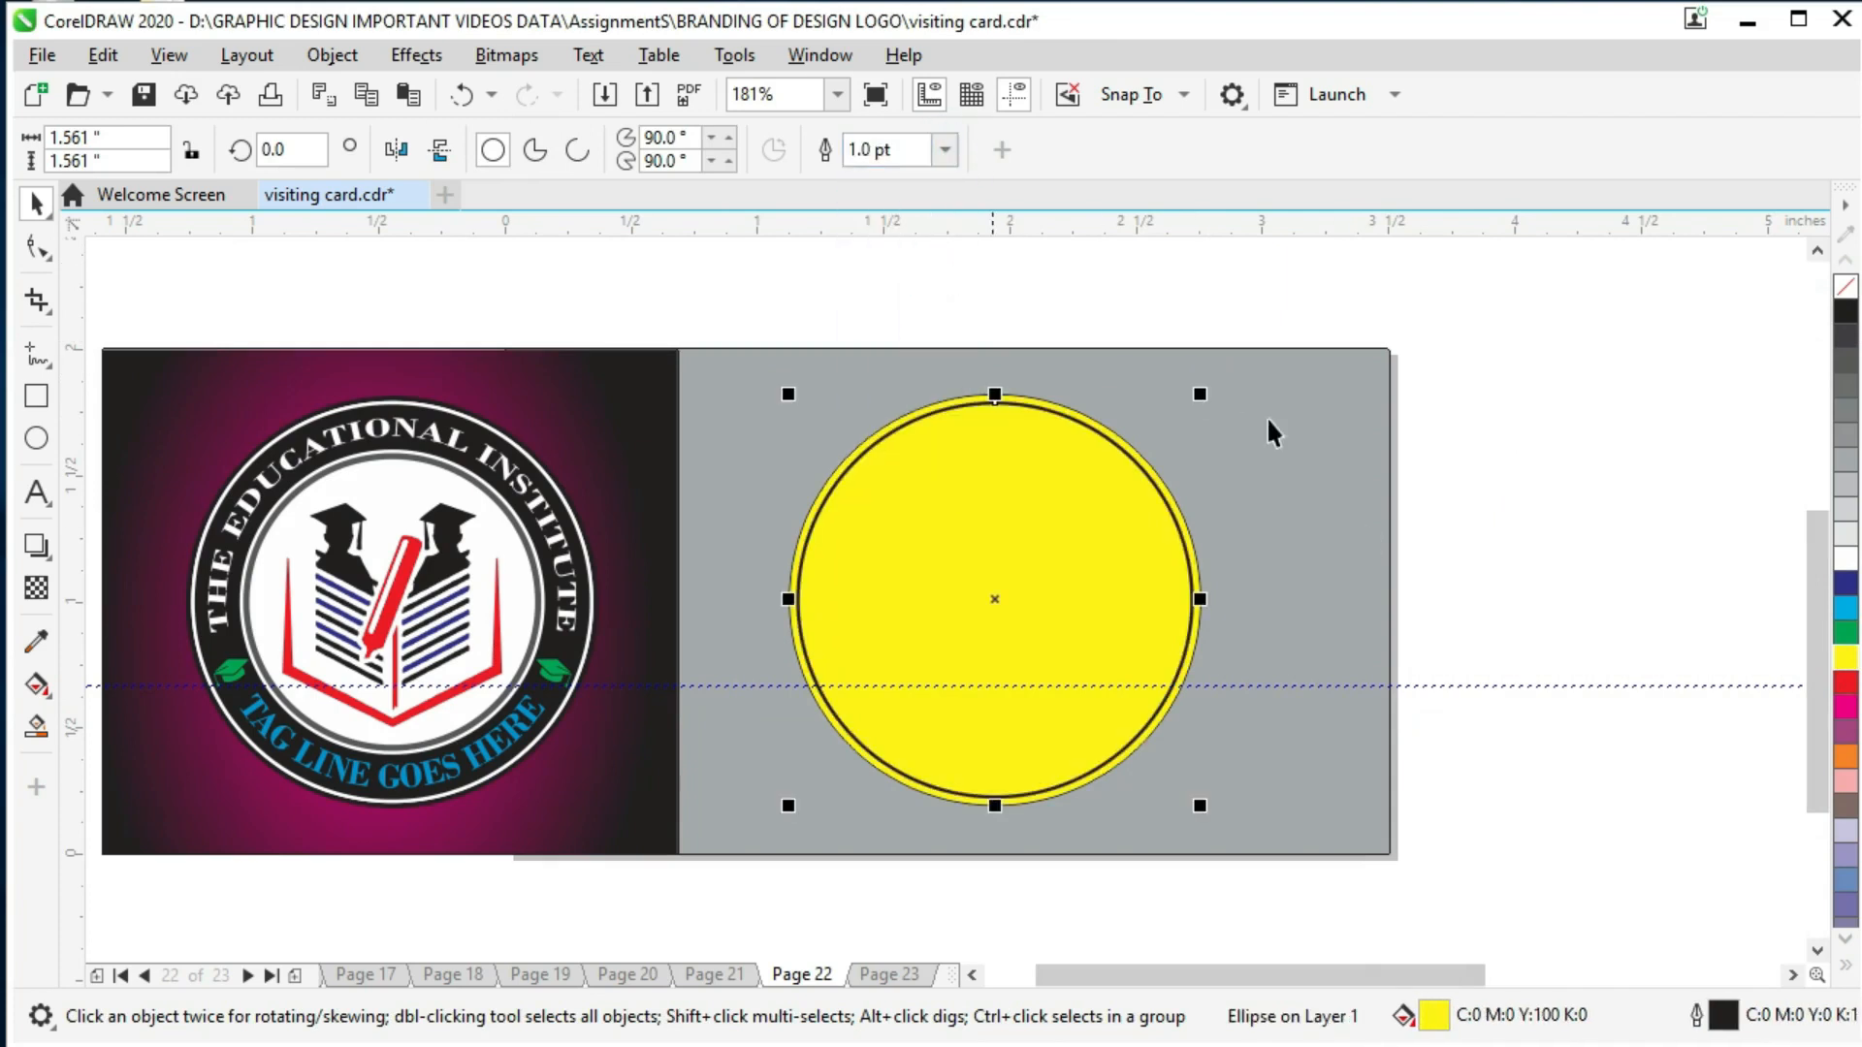
left_click(1234, 537)
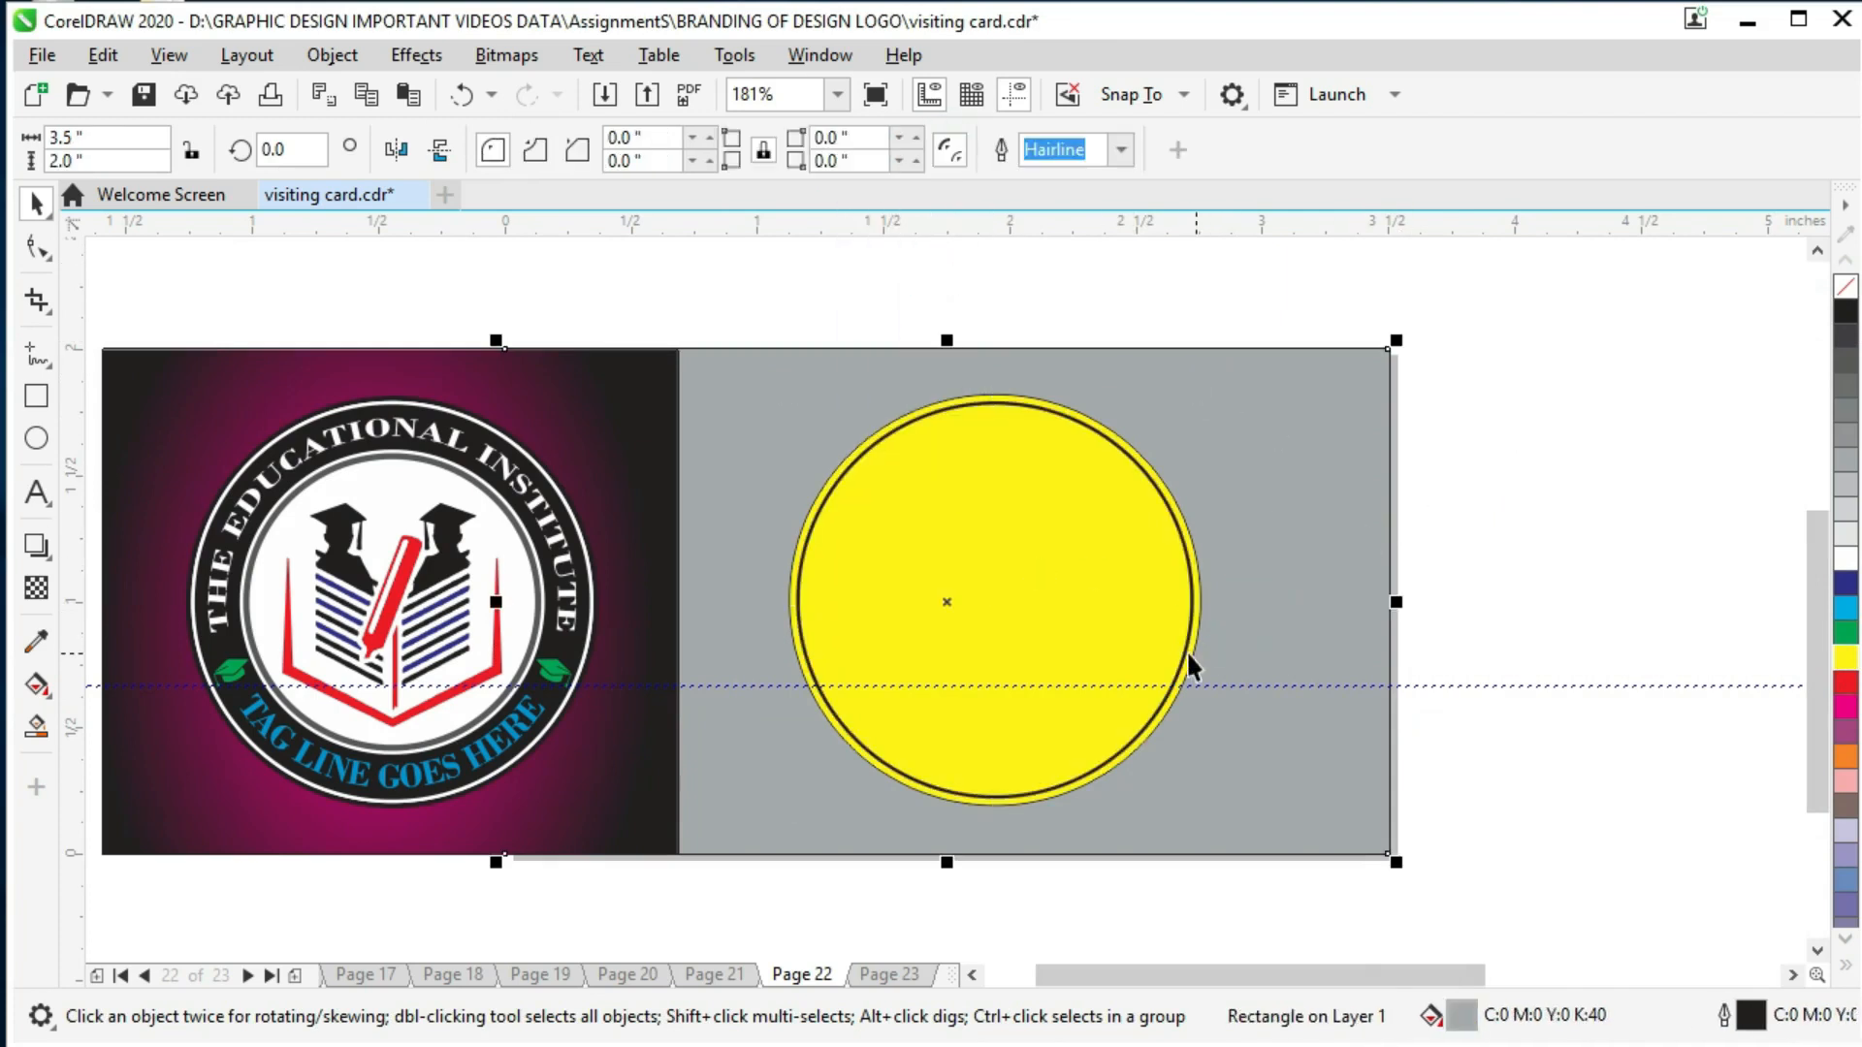
Step: Place horizontal guidelines at the upper and lower edges of the reference logo's inner ring and delete the old guideline between them
left_click(1154, 487)
left_click_drag(1018, 221, 1004, 447)
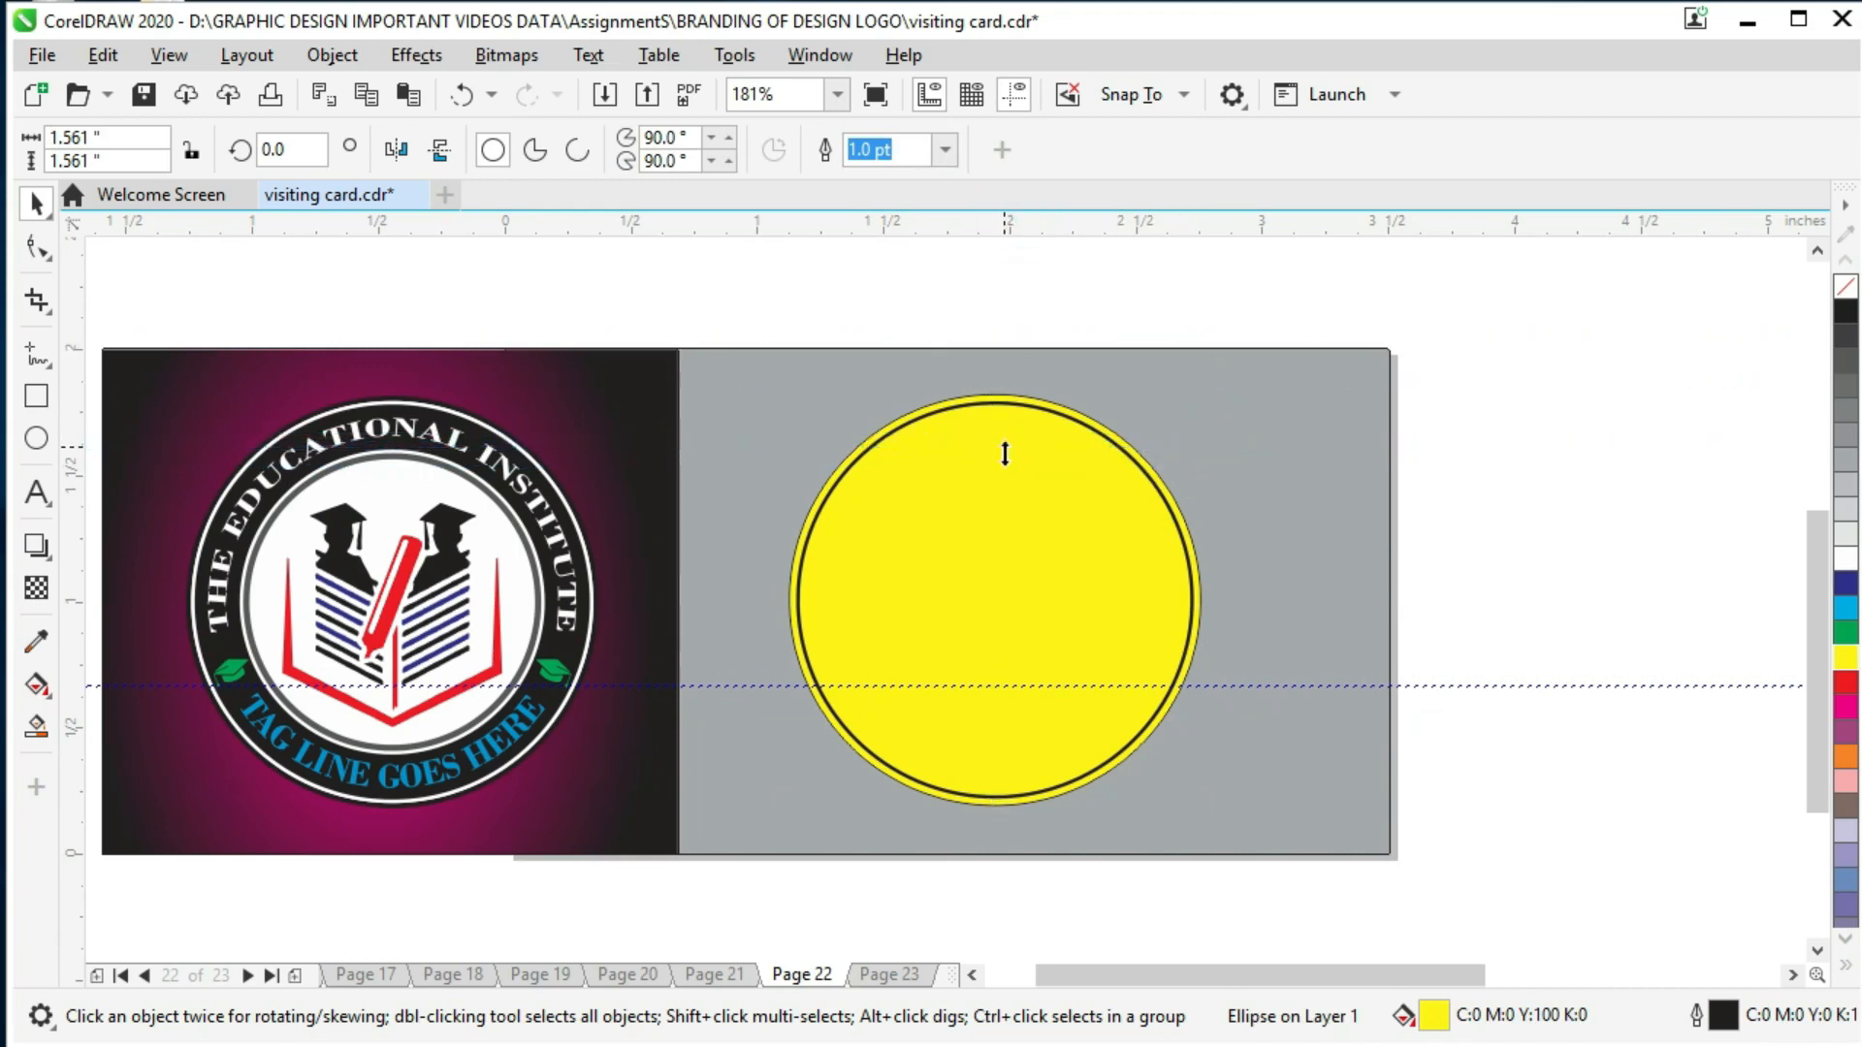
left_click_drag(1021, 588, 988, 259)
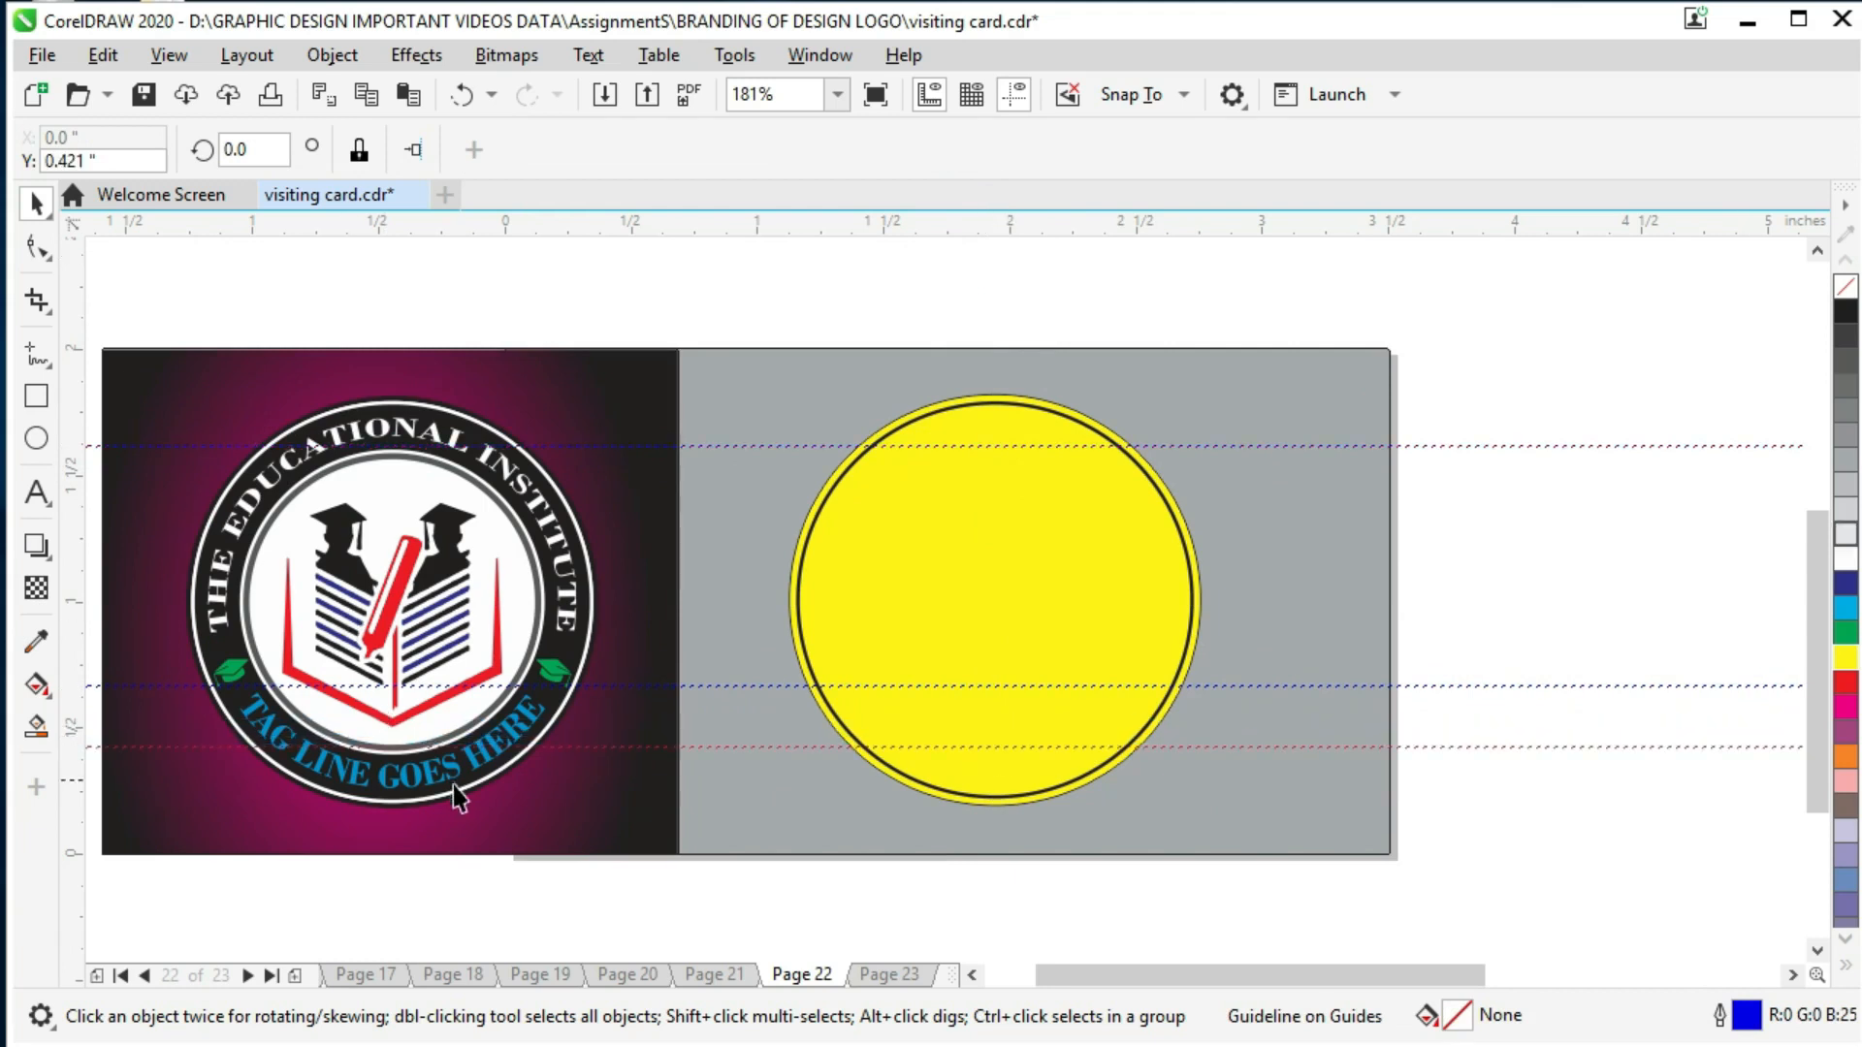
left_click_drag(546, 749, 547, 758)
left_click(687, 689)
left_click(688, 688)
key("Delete")
Step: Create a concentric inner copy of the circle, about 1.18 in wide, sized to fit between the two guidelines
left_click(967, 401)
left_click_drag(1200, 398, 1156, 401)
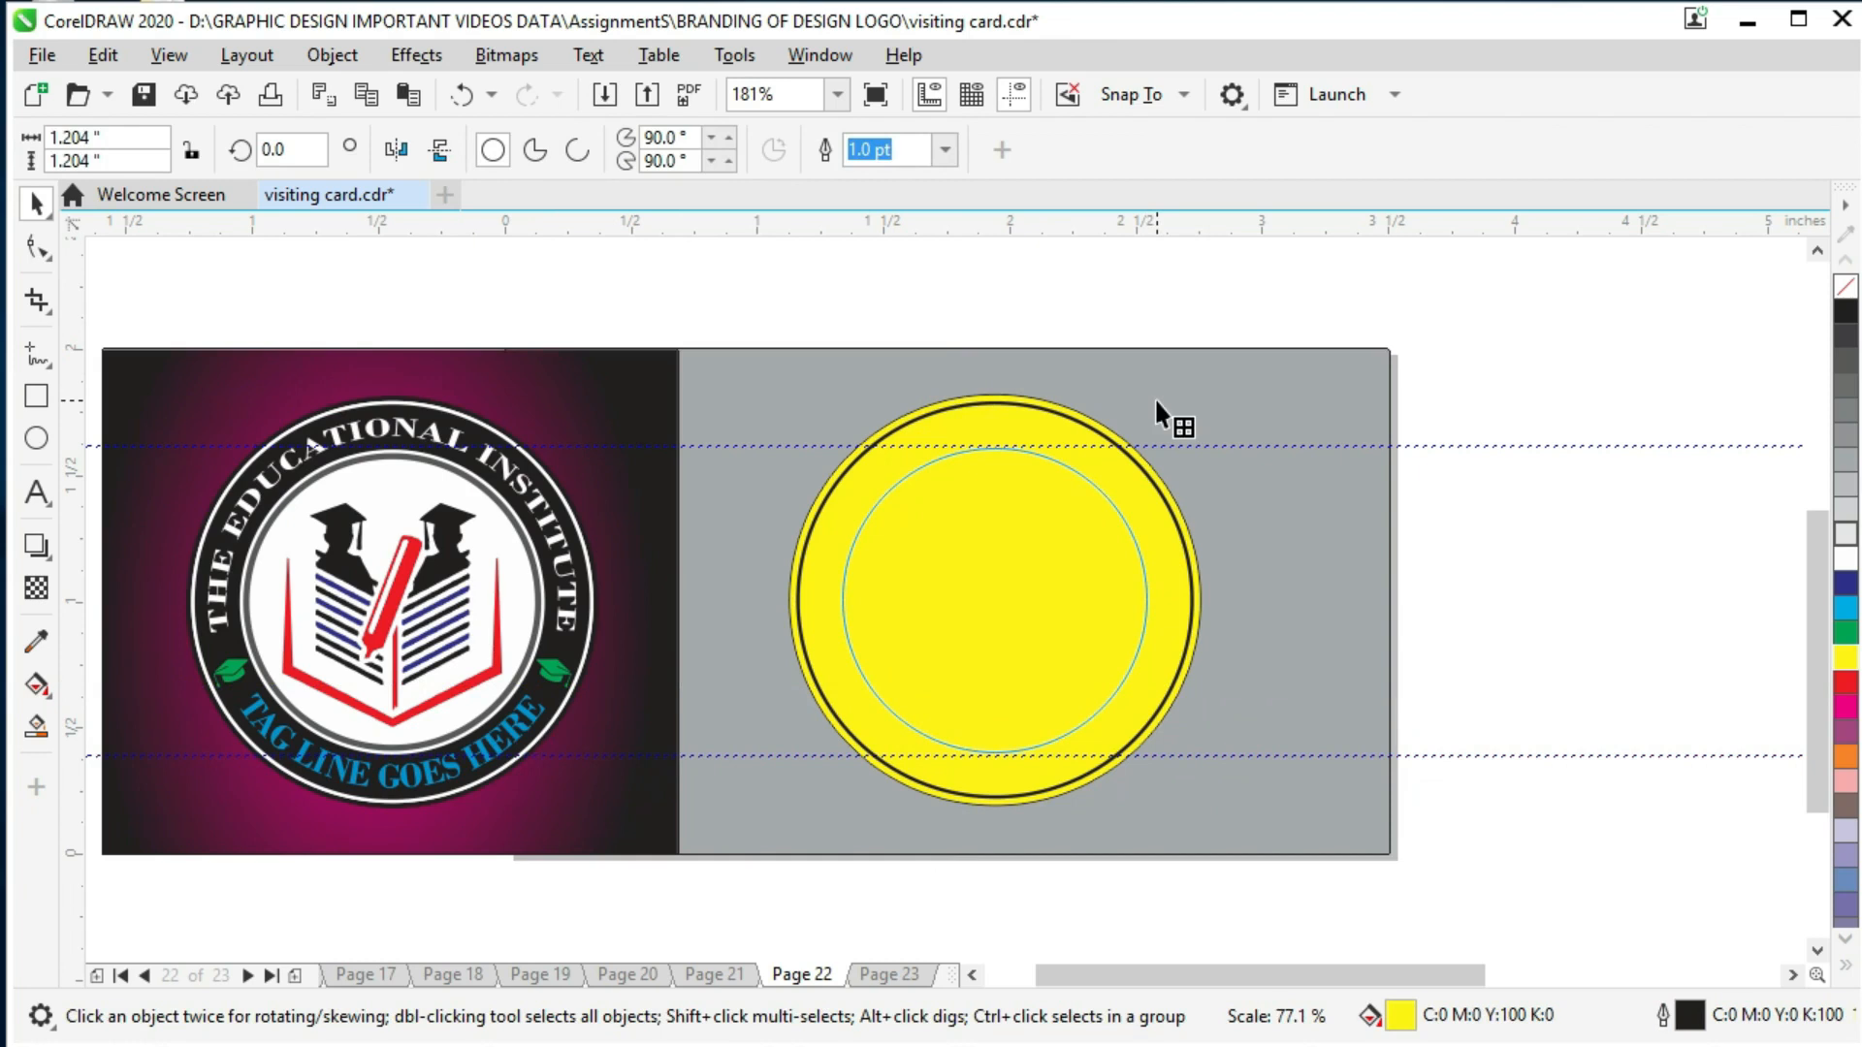
mouse_move(1156, 401)
left_mouse_down()
mouse_move(1201, 393)
mouse_move(1142, 424)
mouse_move(1150, 404)
left_mouse_up()
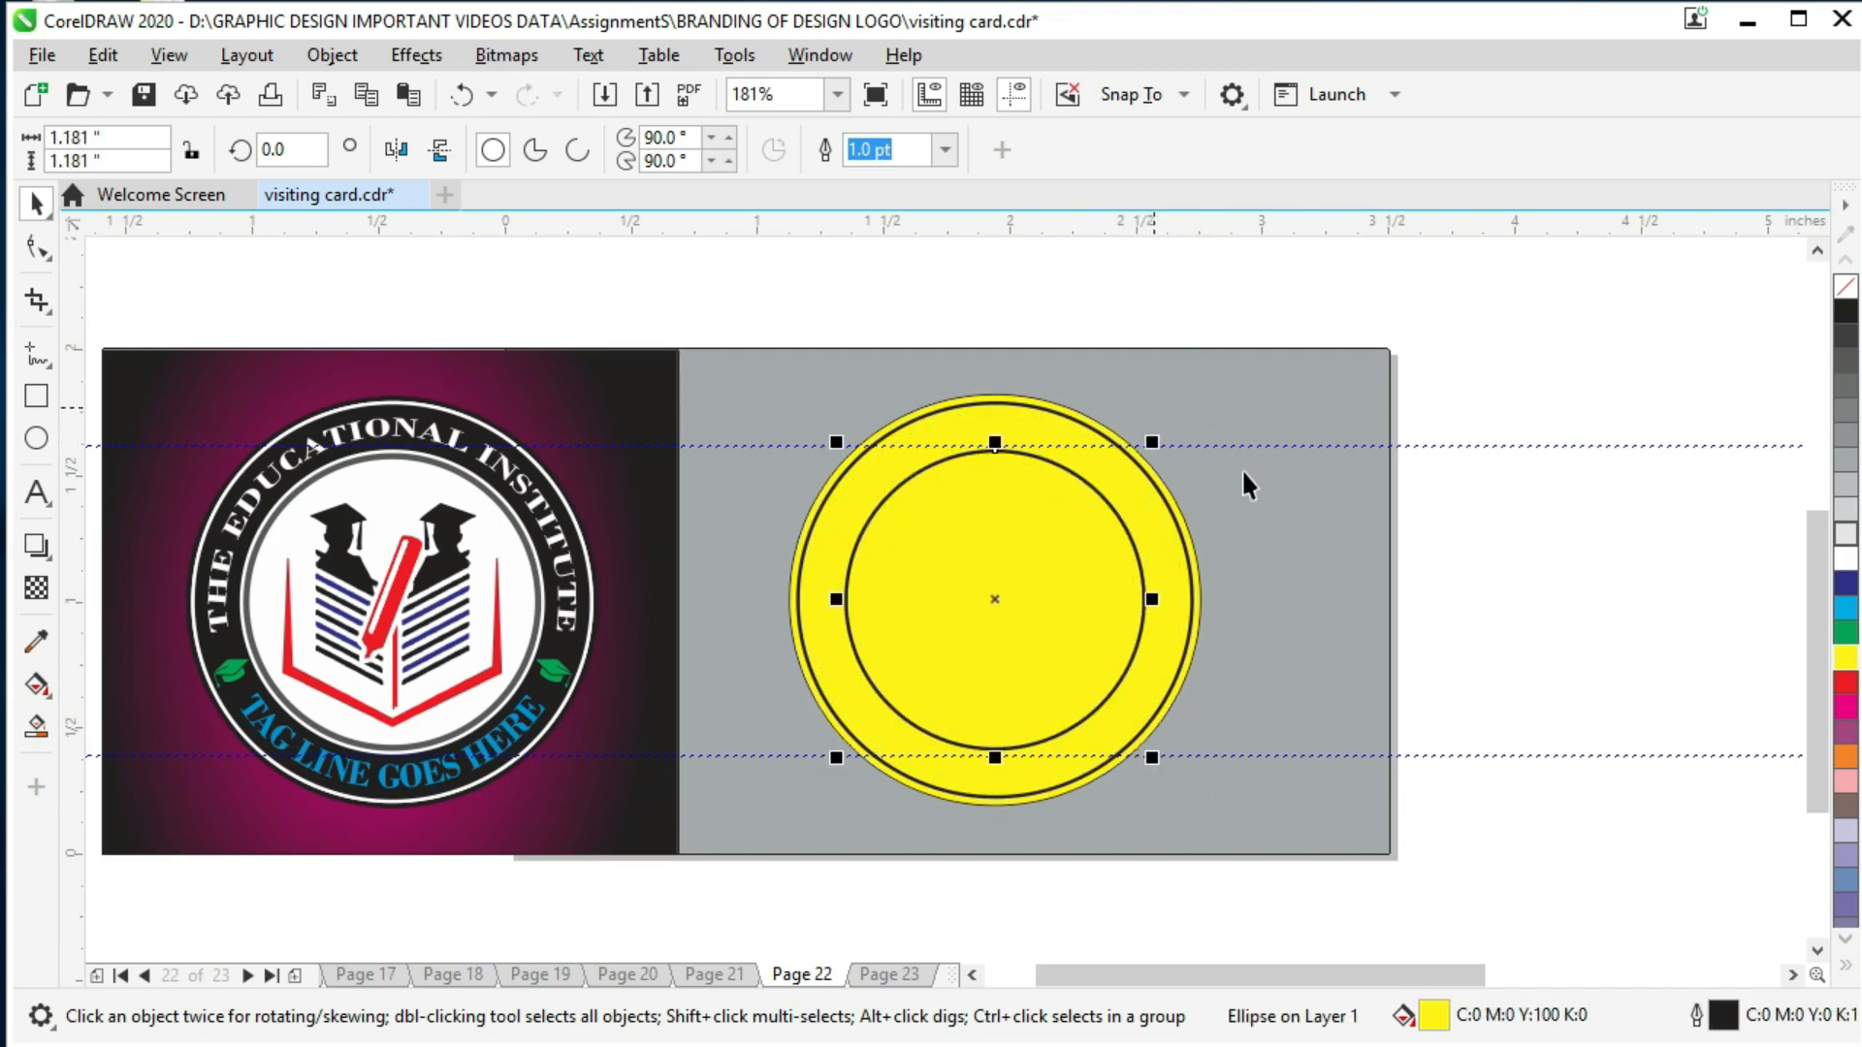
Step: Give the 1.561 in circle and the inner 1.181 in circle white outlines
left_click(1208, 557)
left_click(1155, 549)
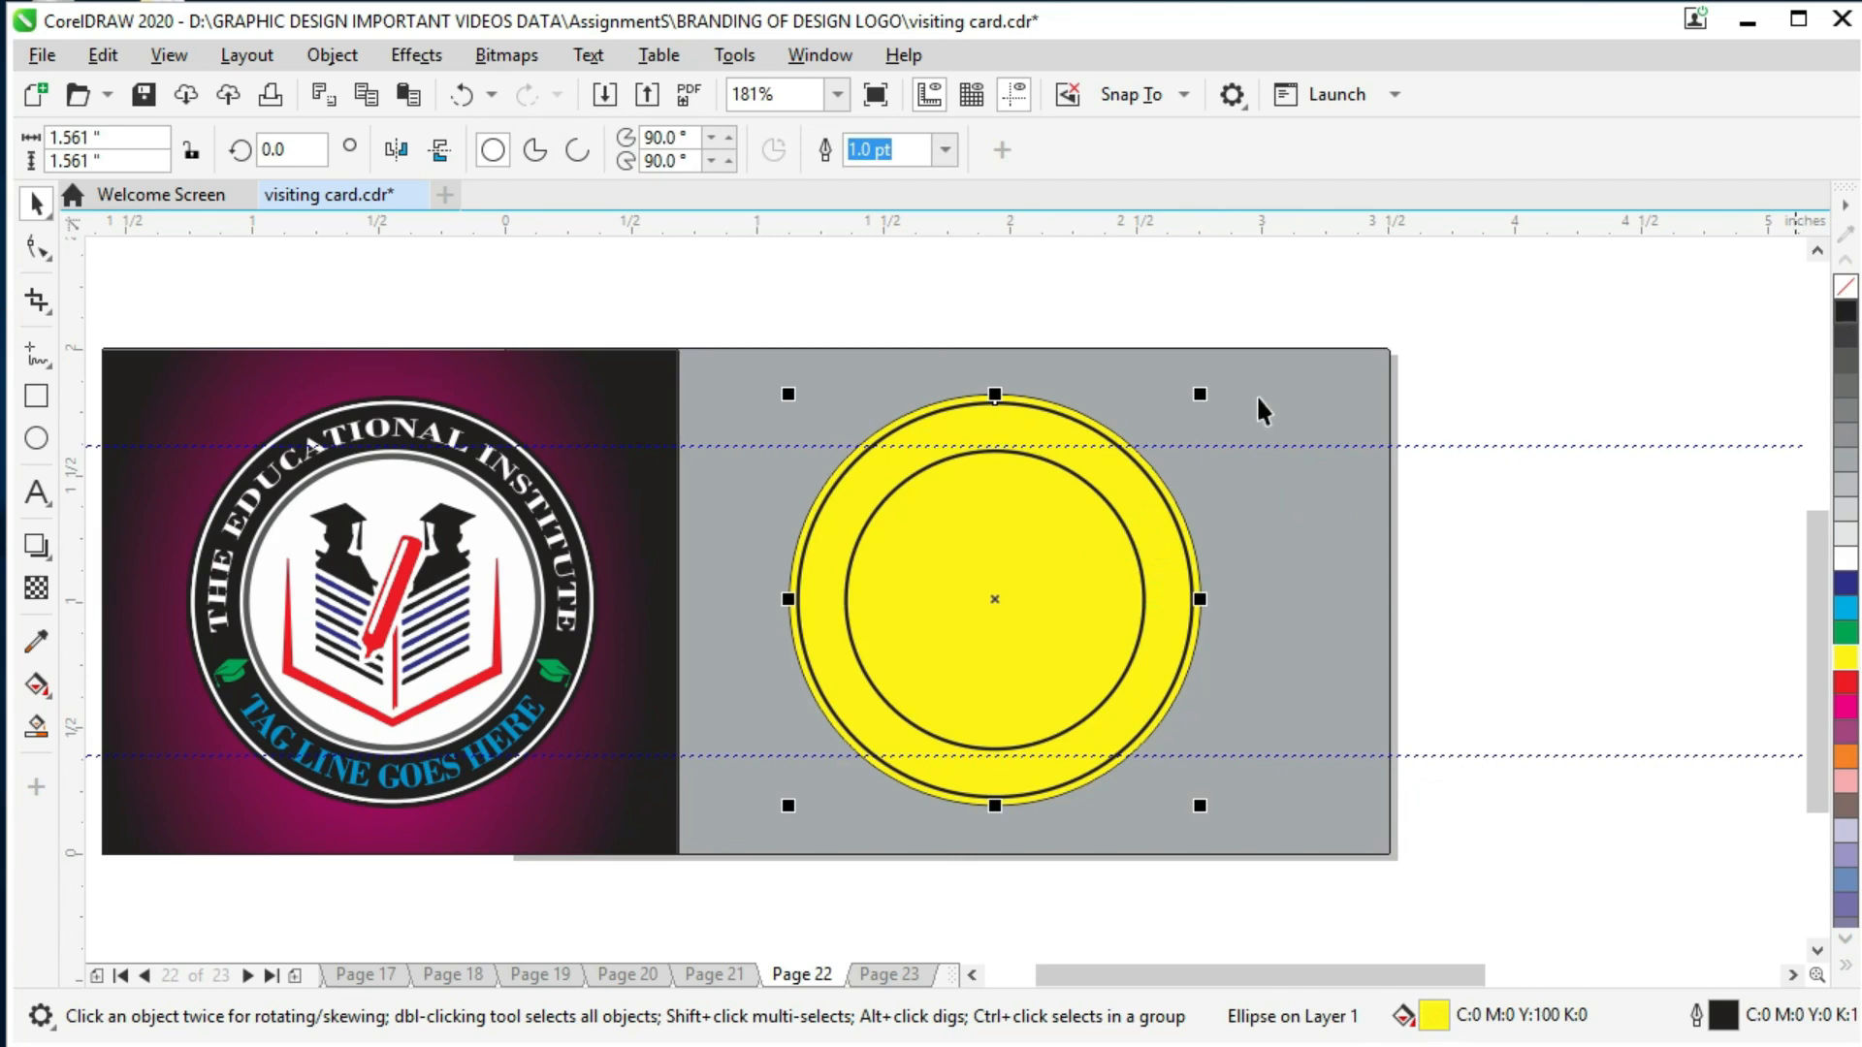
left_click(1185, 470)
left_click(1158, 501)
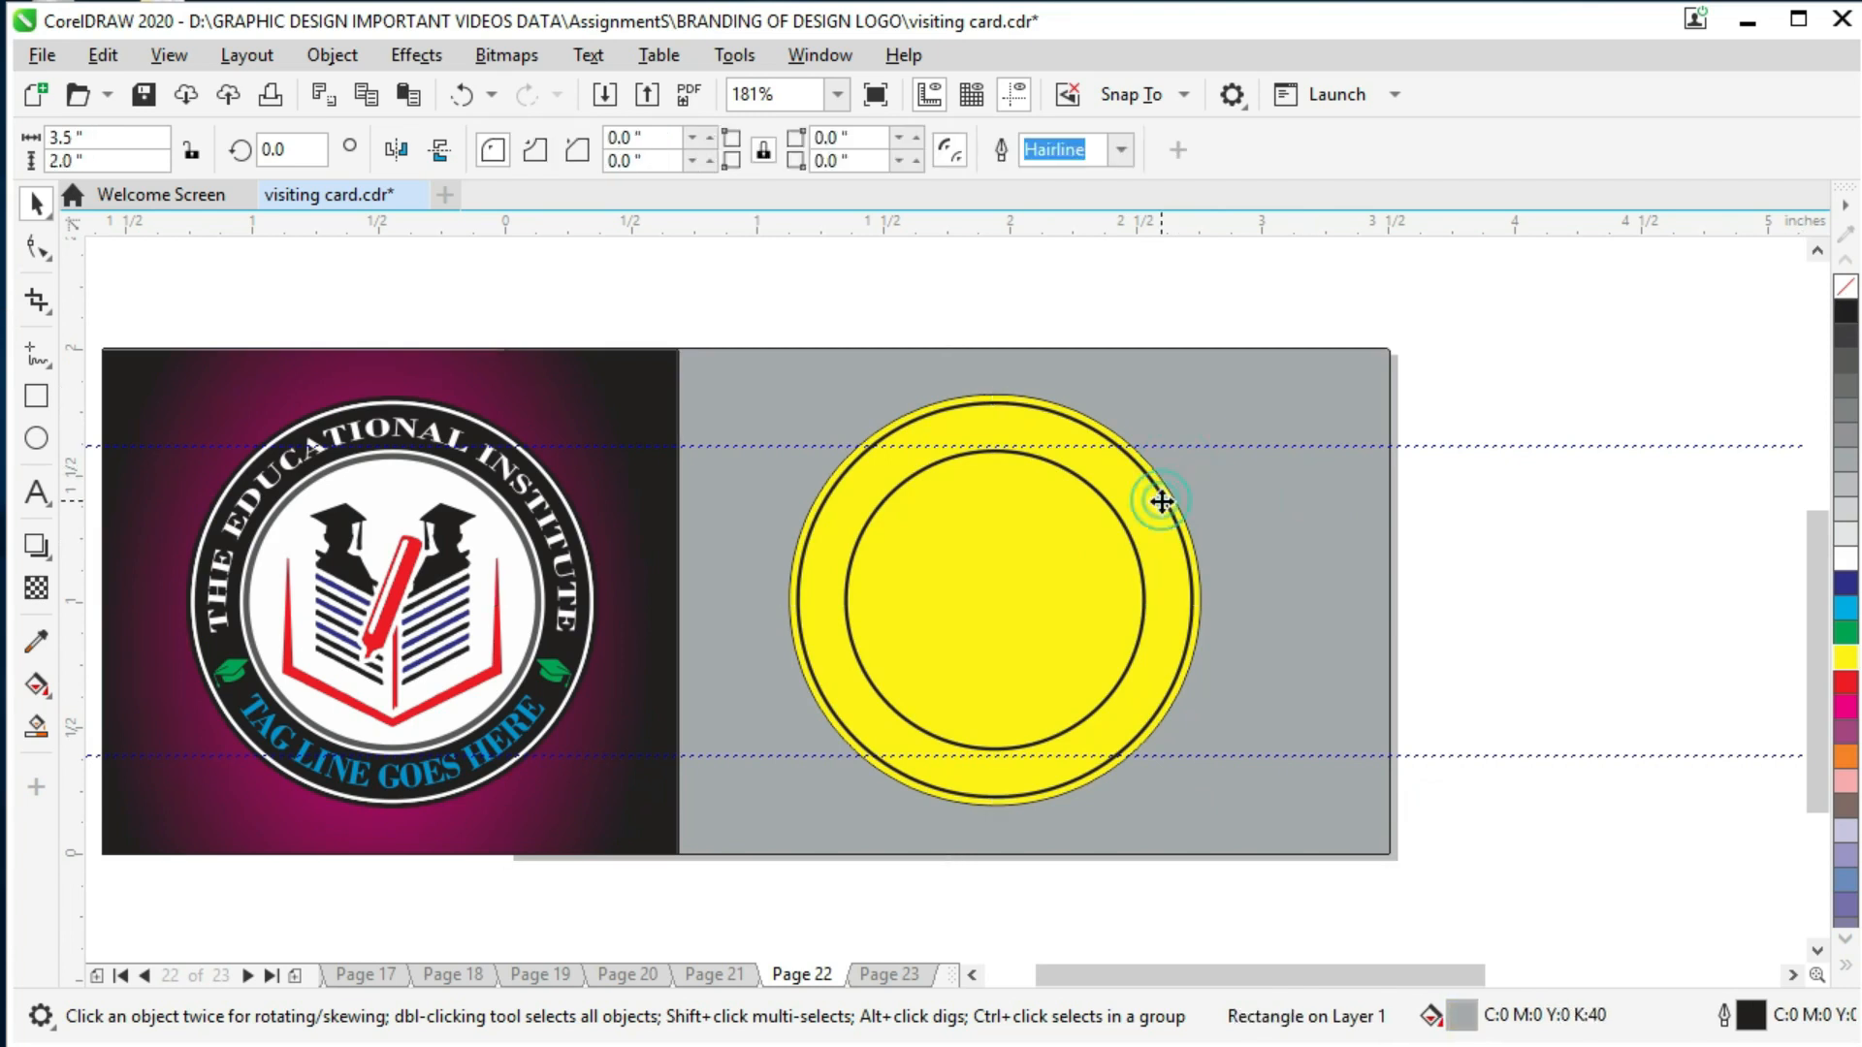
right_click(1848, 559)
left_click(1138, 640)
right_click(1846, 556)
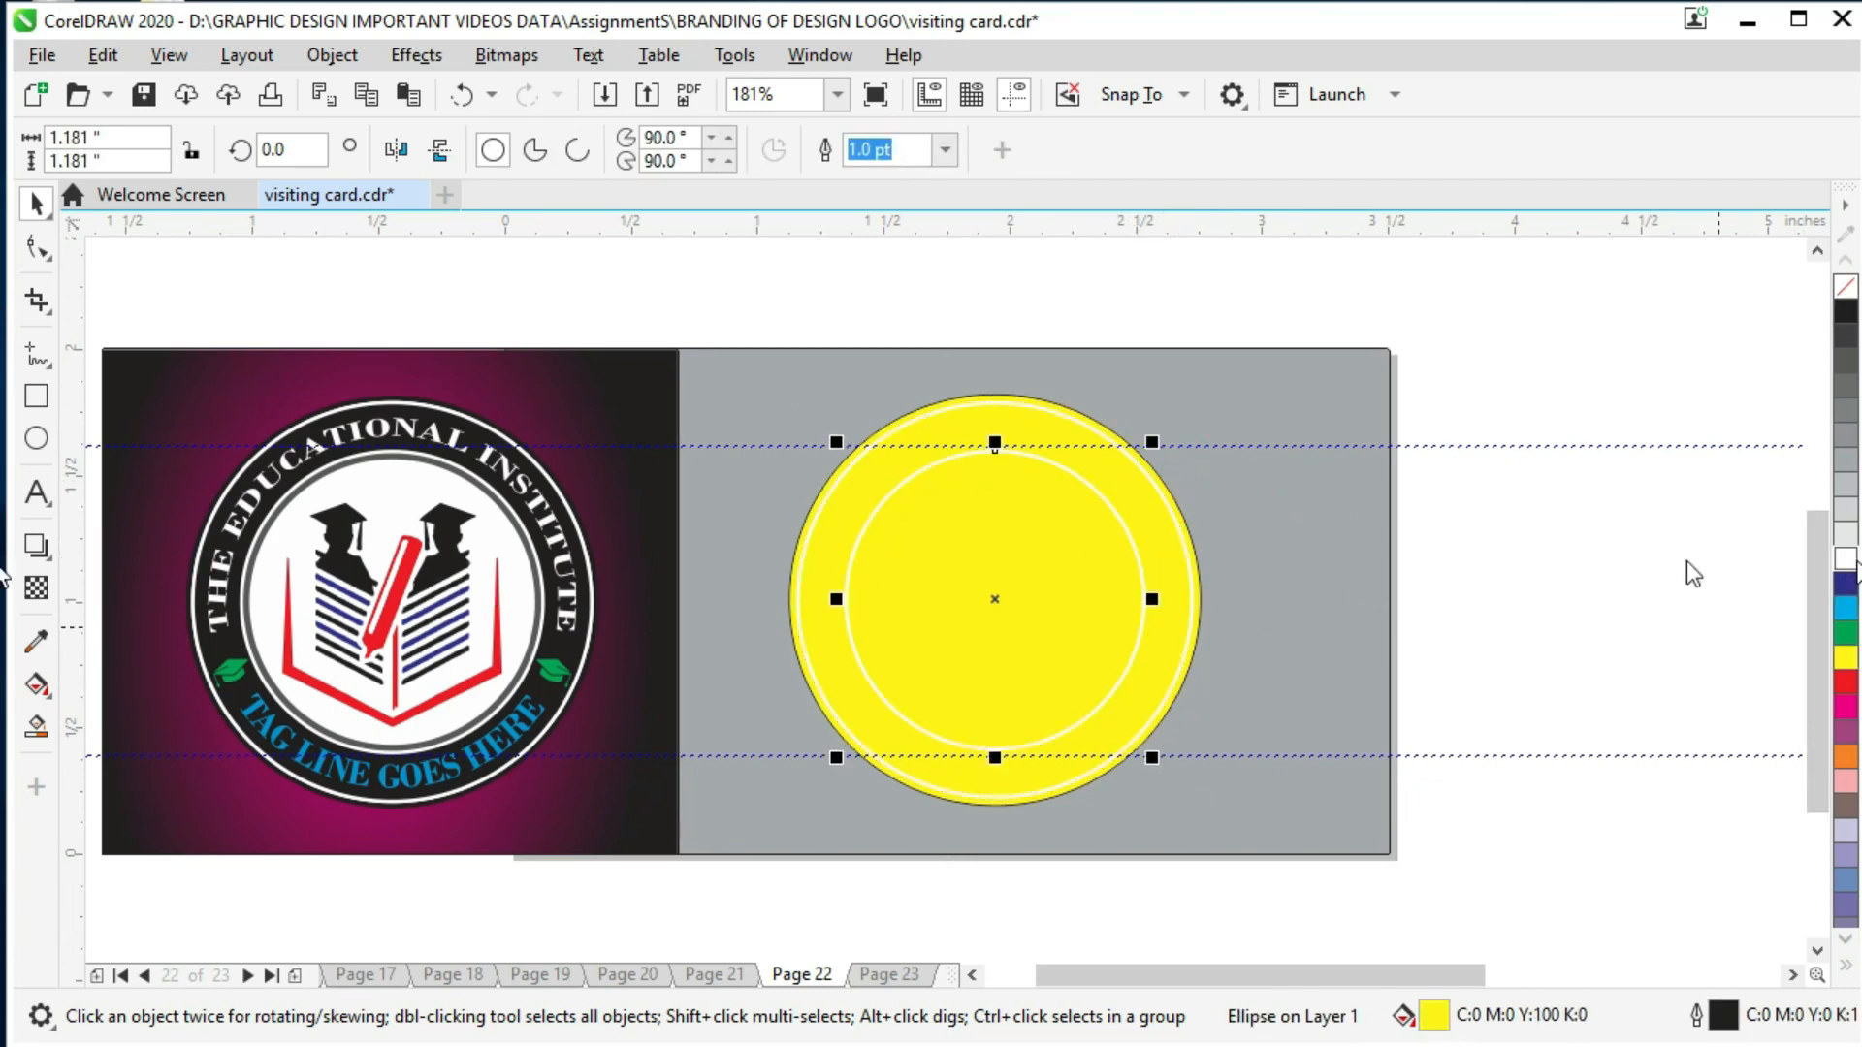
left_click(1472, 562)
left_click(1174, 548)
left_click(1847, 312)
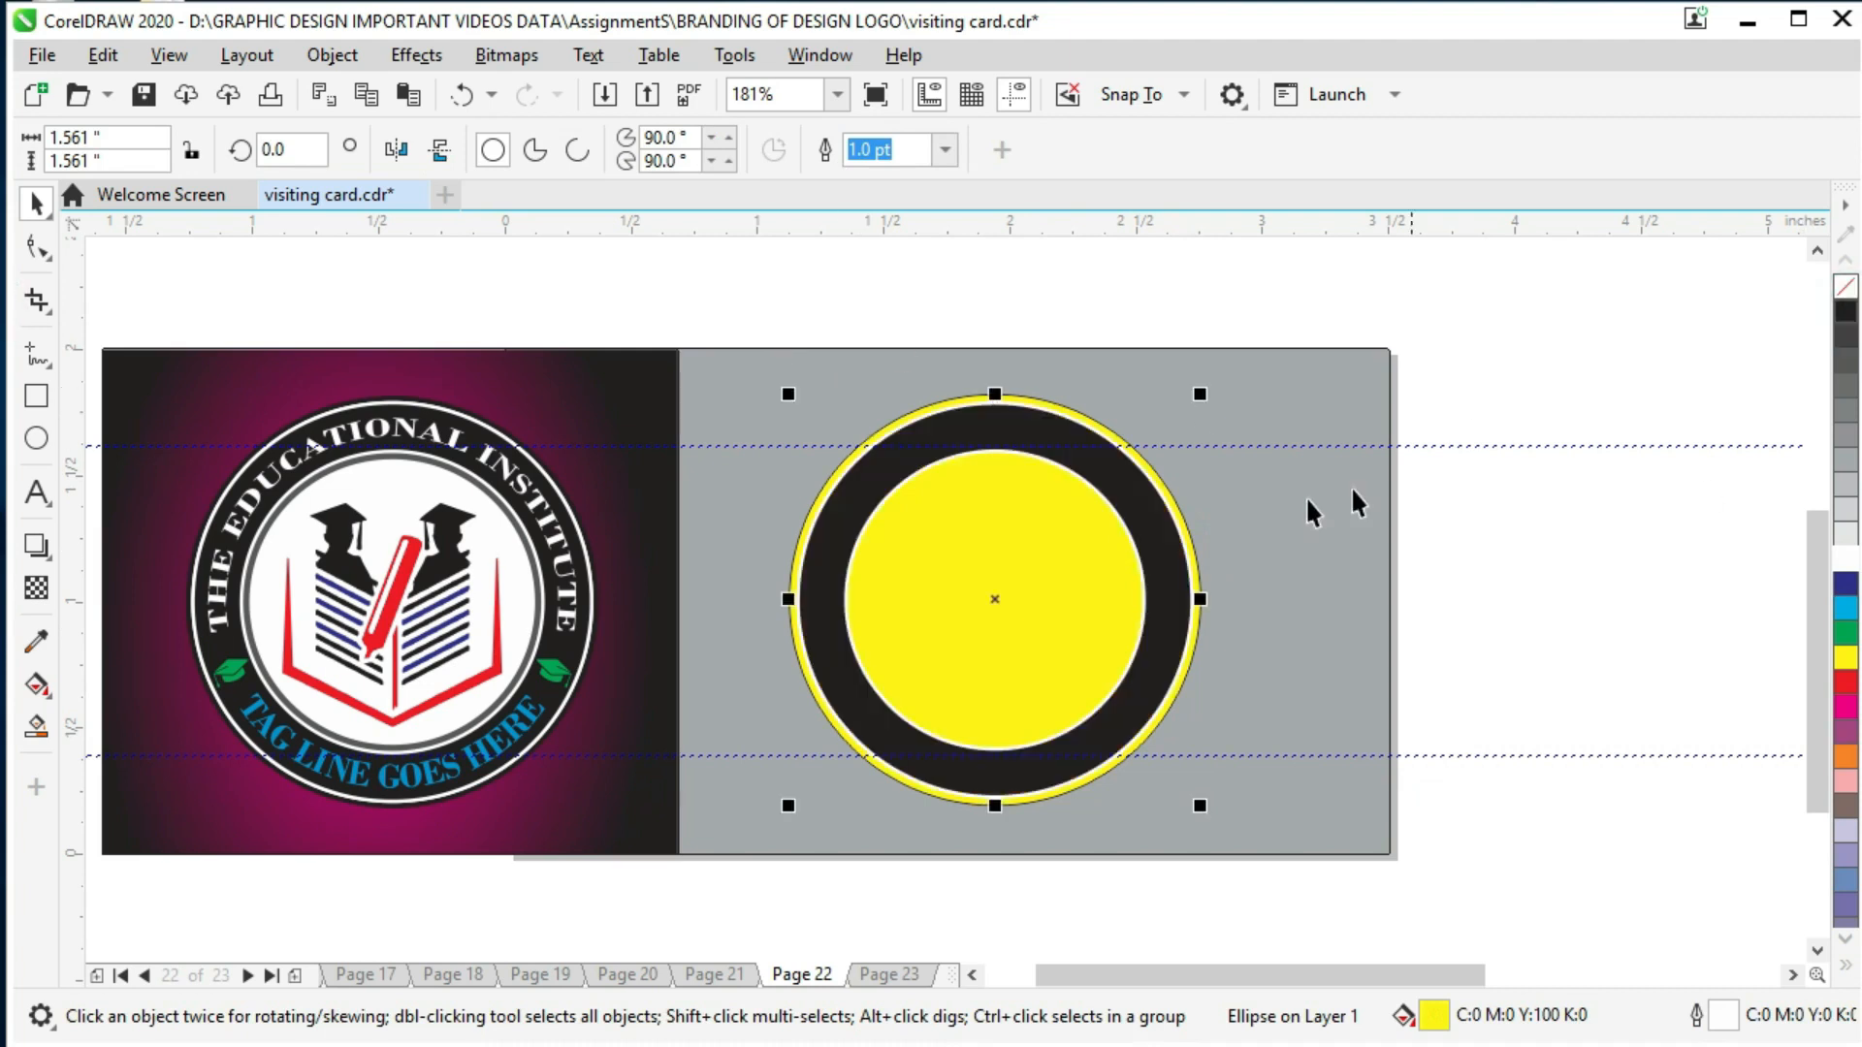
key("ctrl+z")
Step: Fill the outermost circle and the white-outlined 1.561 in circle with black
left_click(1206, 632)
left_click(1200, 612)
left_click(1844, 314)
left_click(875, 713)
left_click(1846, 316)
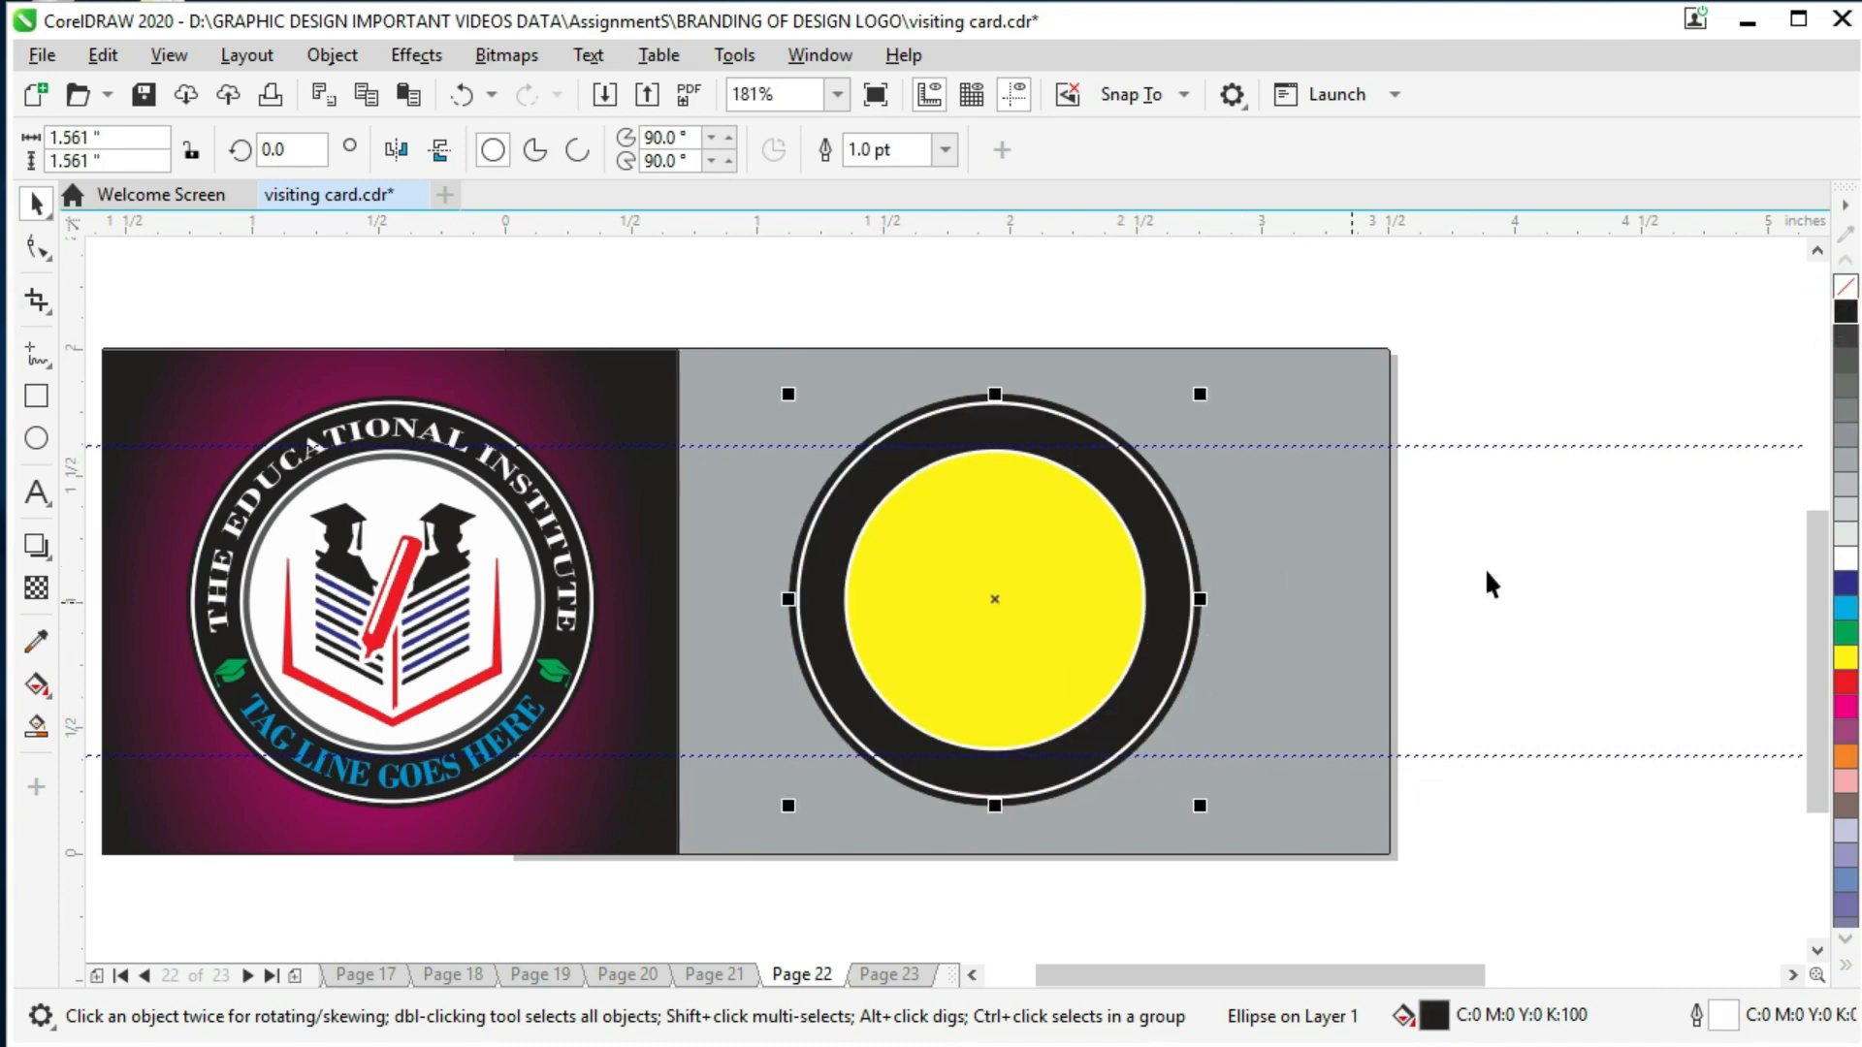
Step: Create a concentric copy of the inner yellow circle, about 1.13 in wide, just inside its white outline
left_click(989, 615)
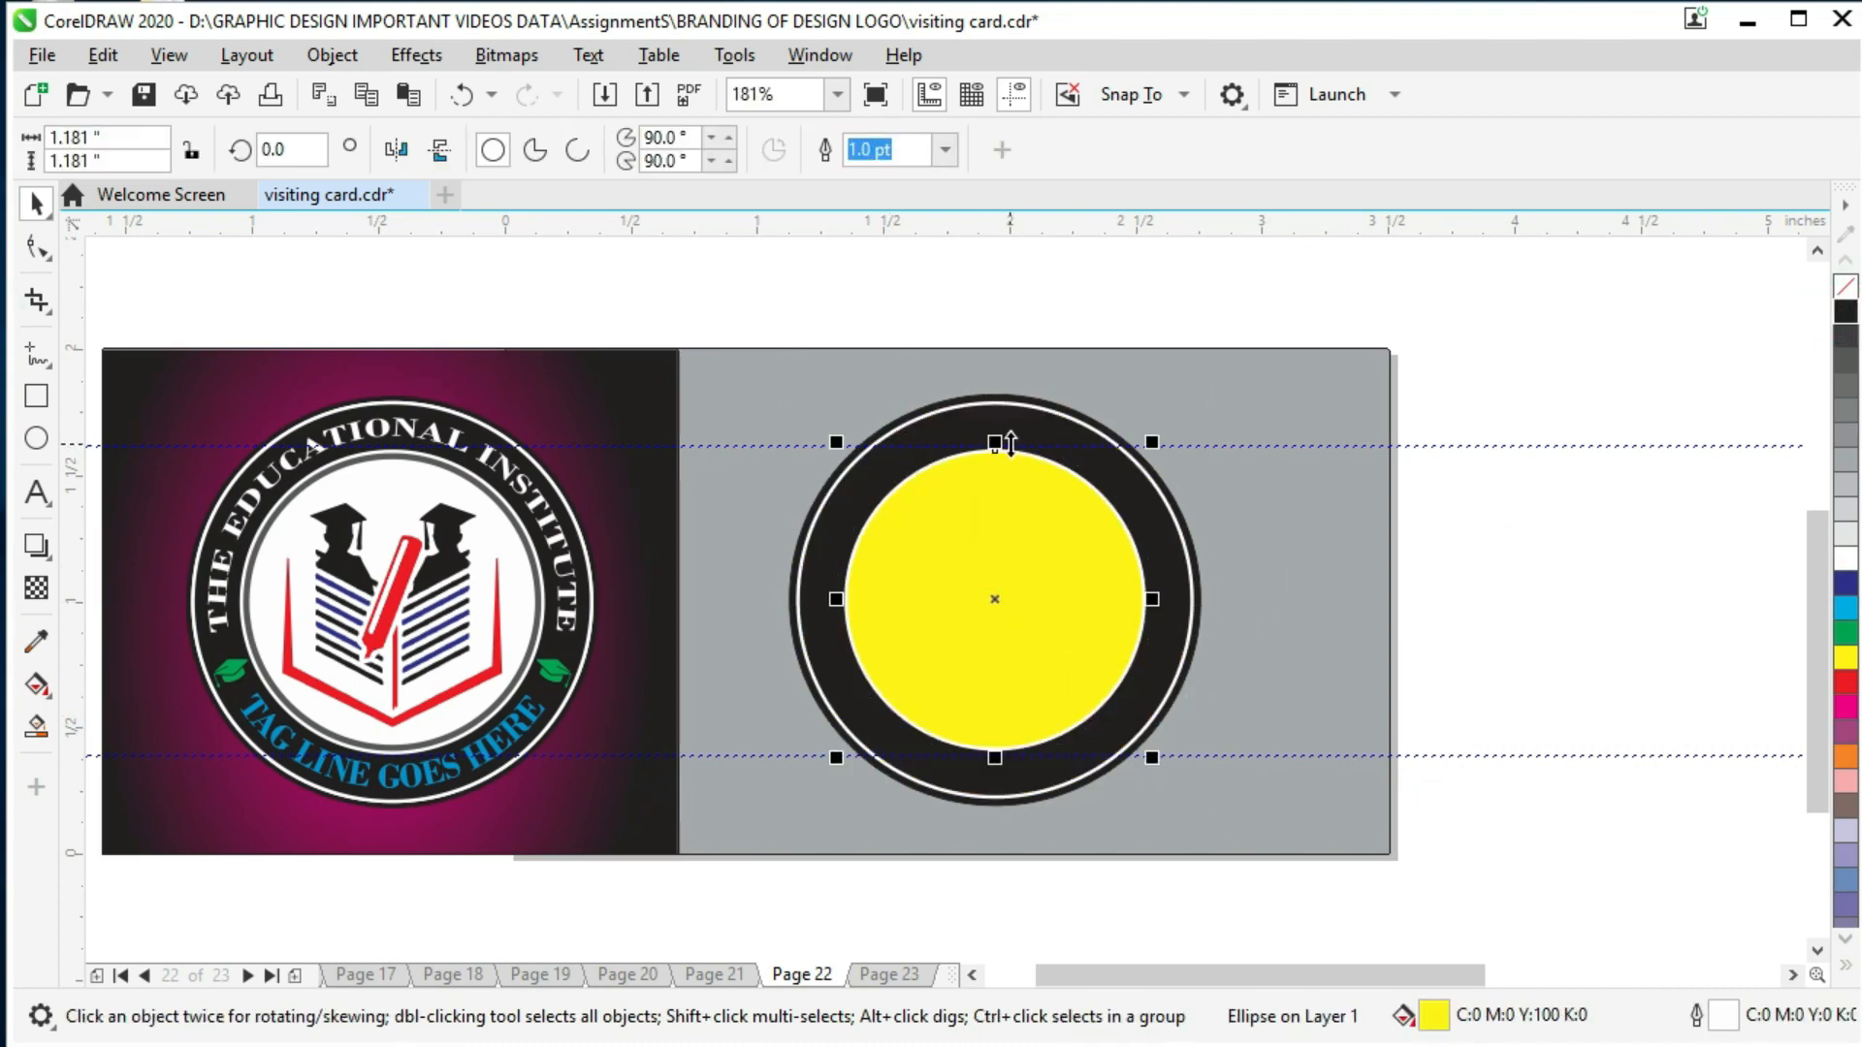
left_click_drag(994, 440, 996, 444)
left_click_drag(1147, 445, 1145, 433)
right_click(1145, 433)
left_click(1257, 489)
Step: Fill the innermost circle with white and the yellow circle behind it with black
left_click(1047, 567)
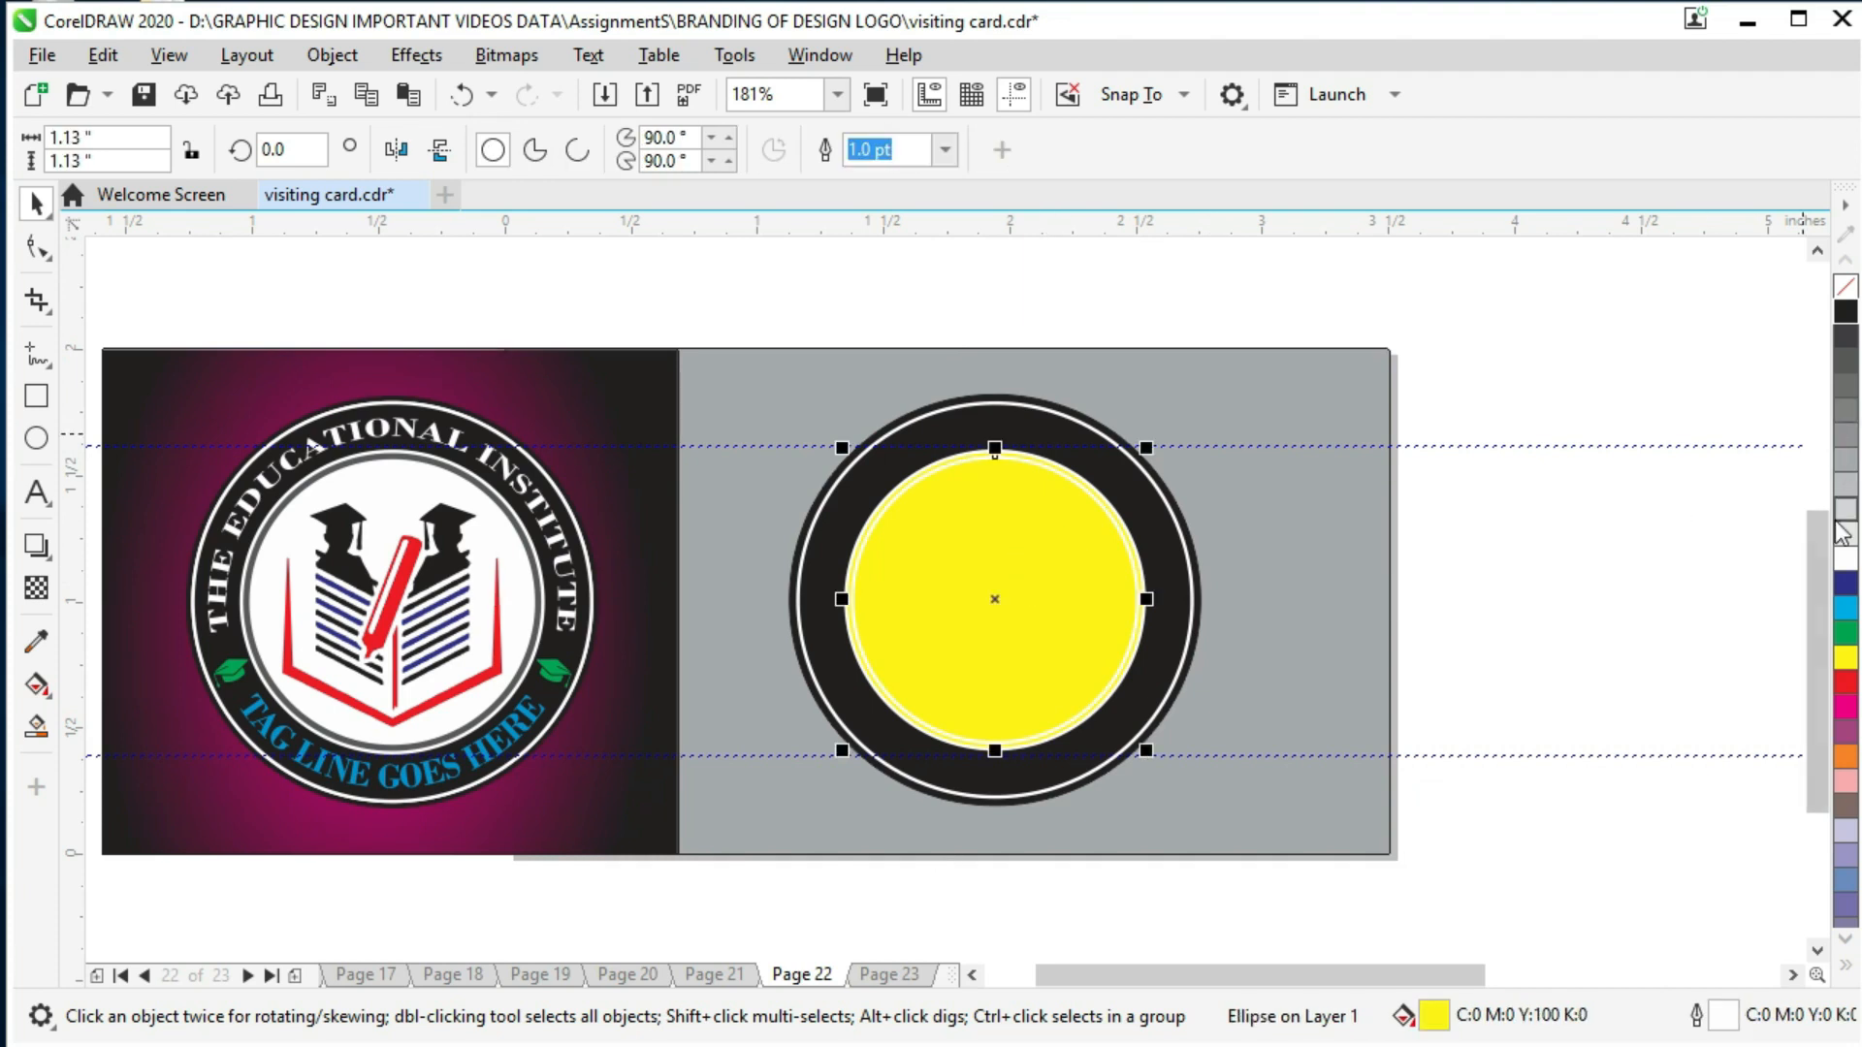
left_click(1847, 312)
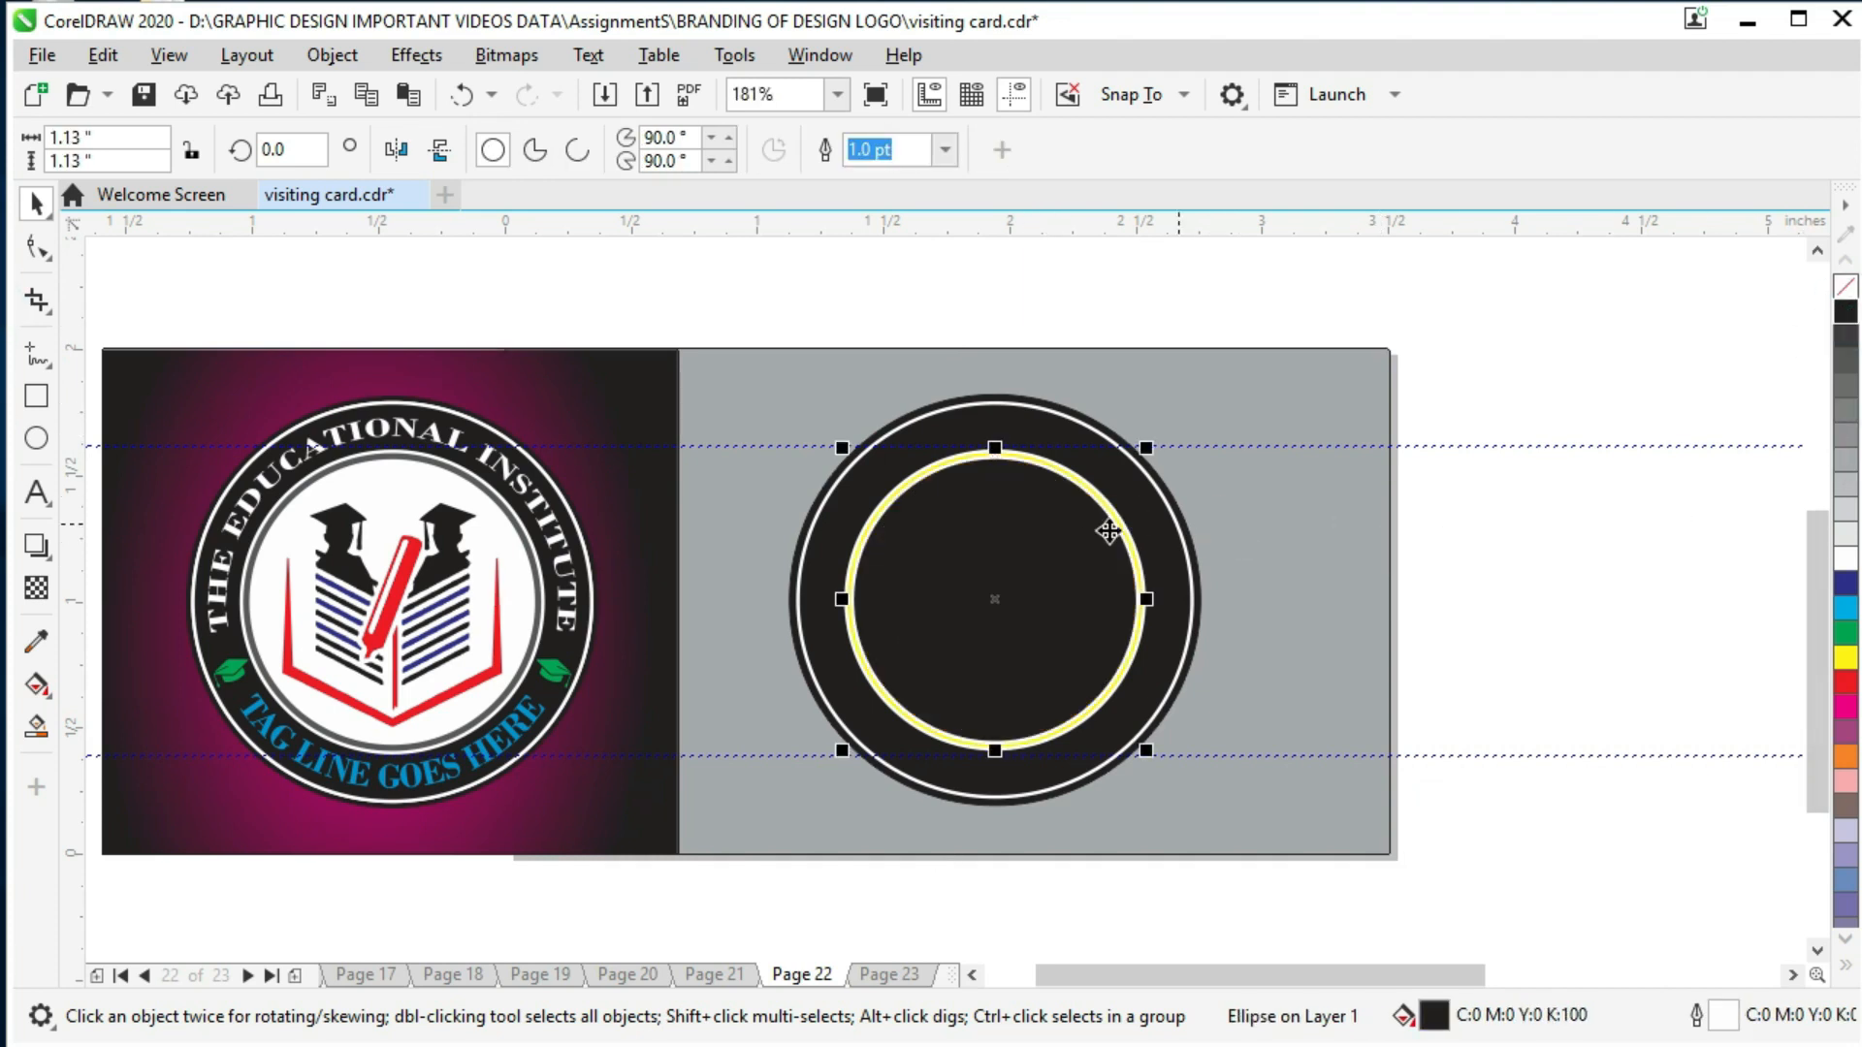
left_click(1845, 558)
scroll(1037, 446, "up", 3)
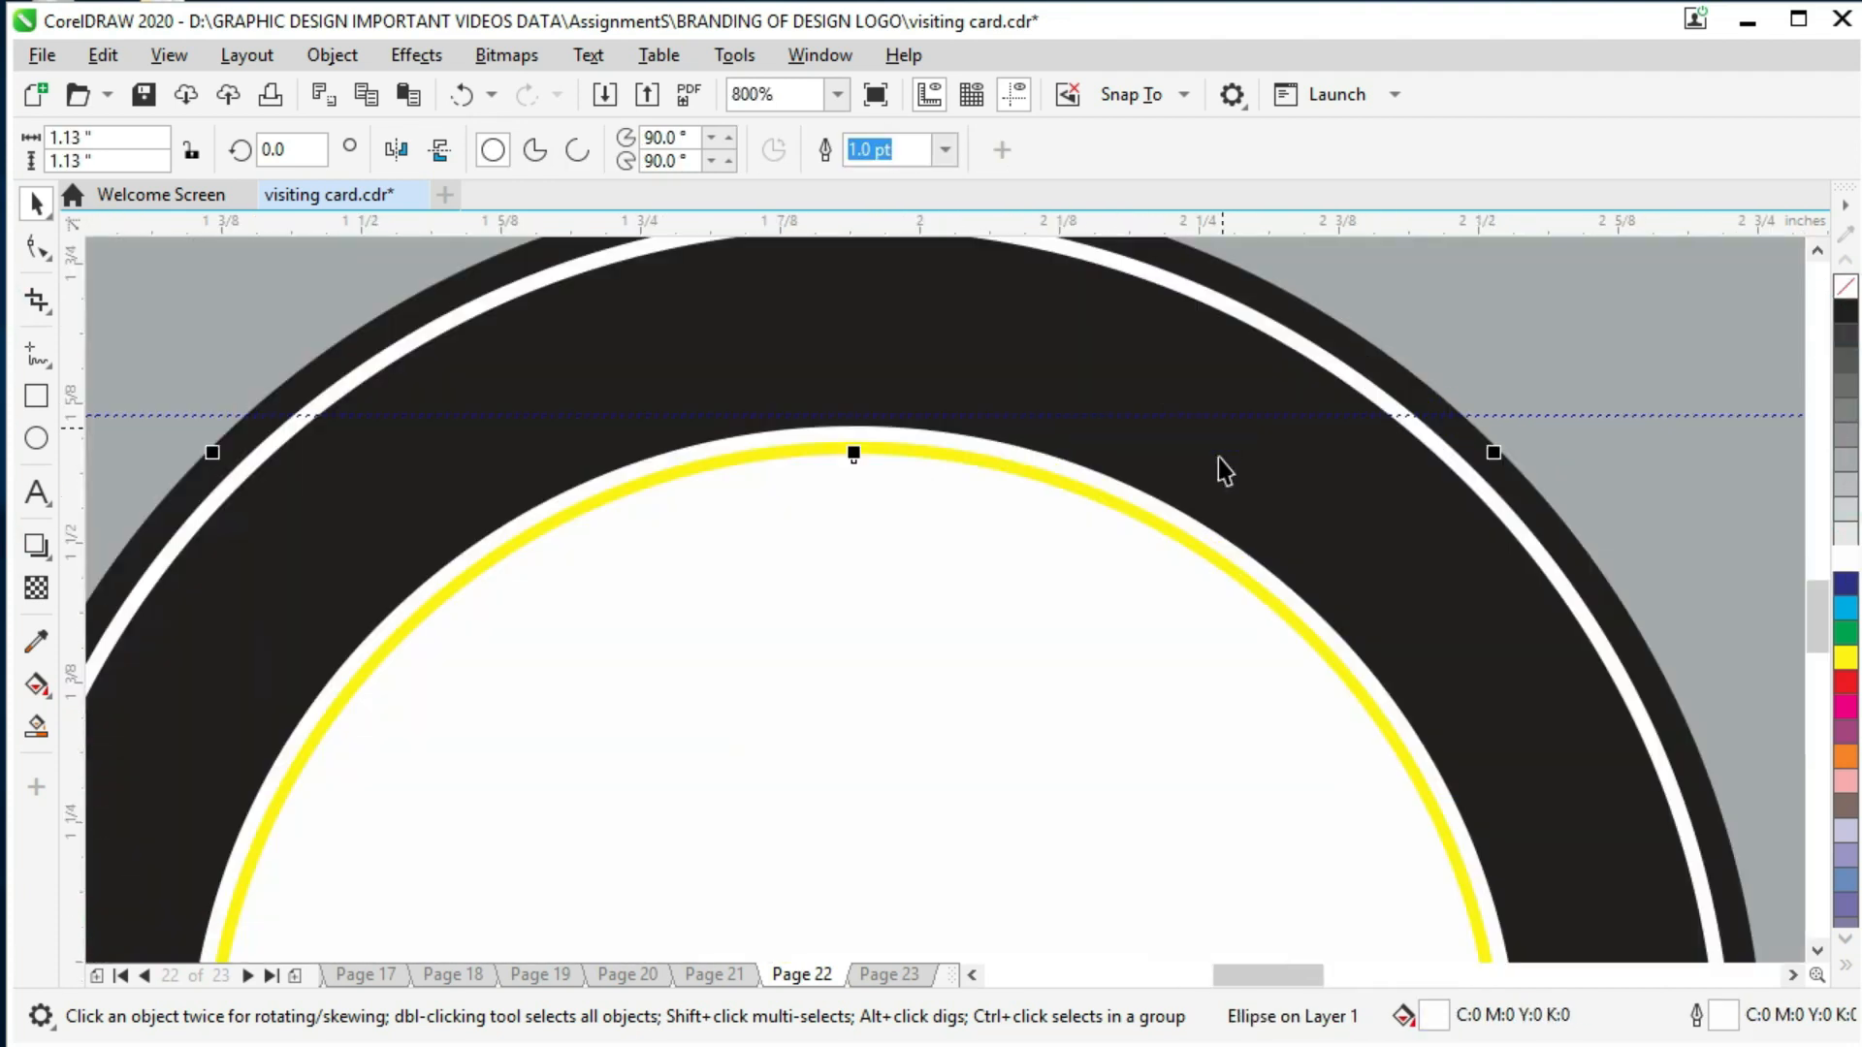
scroll(1187, 522, "up", 2)
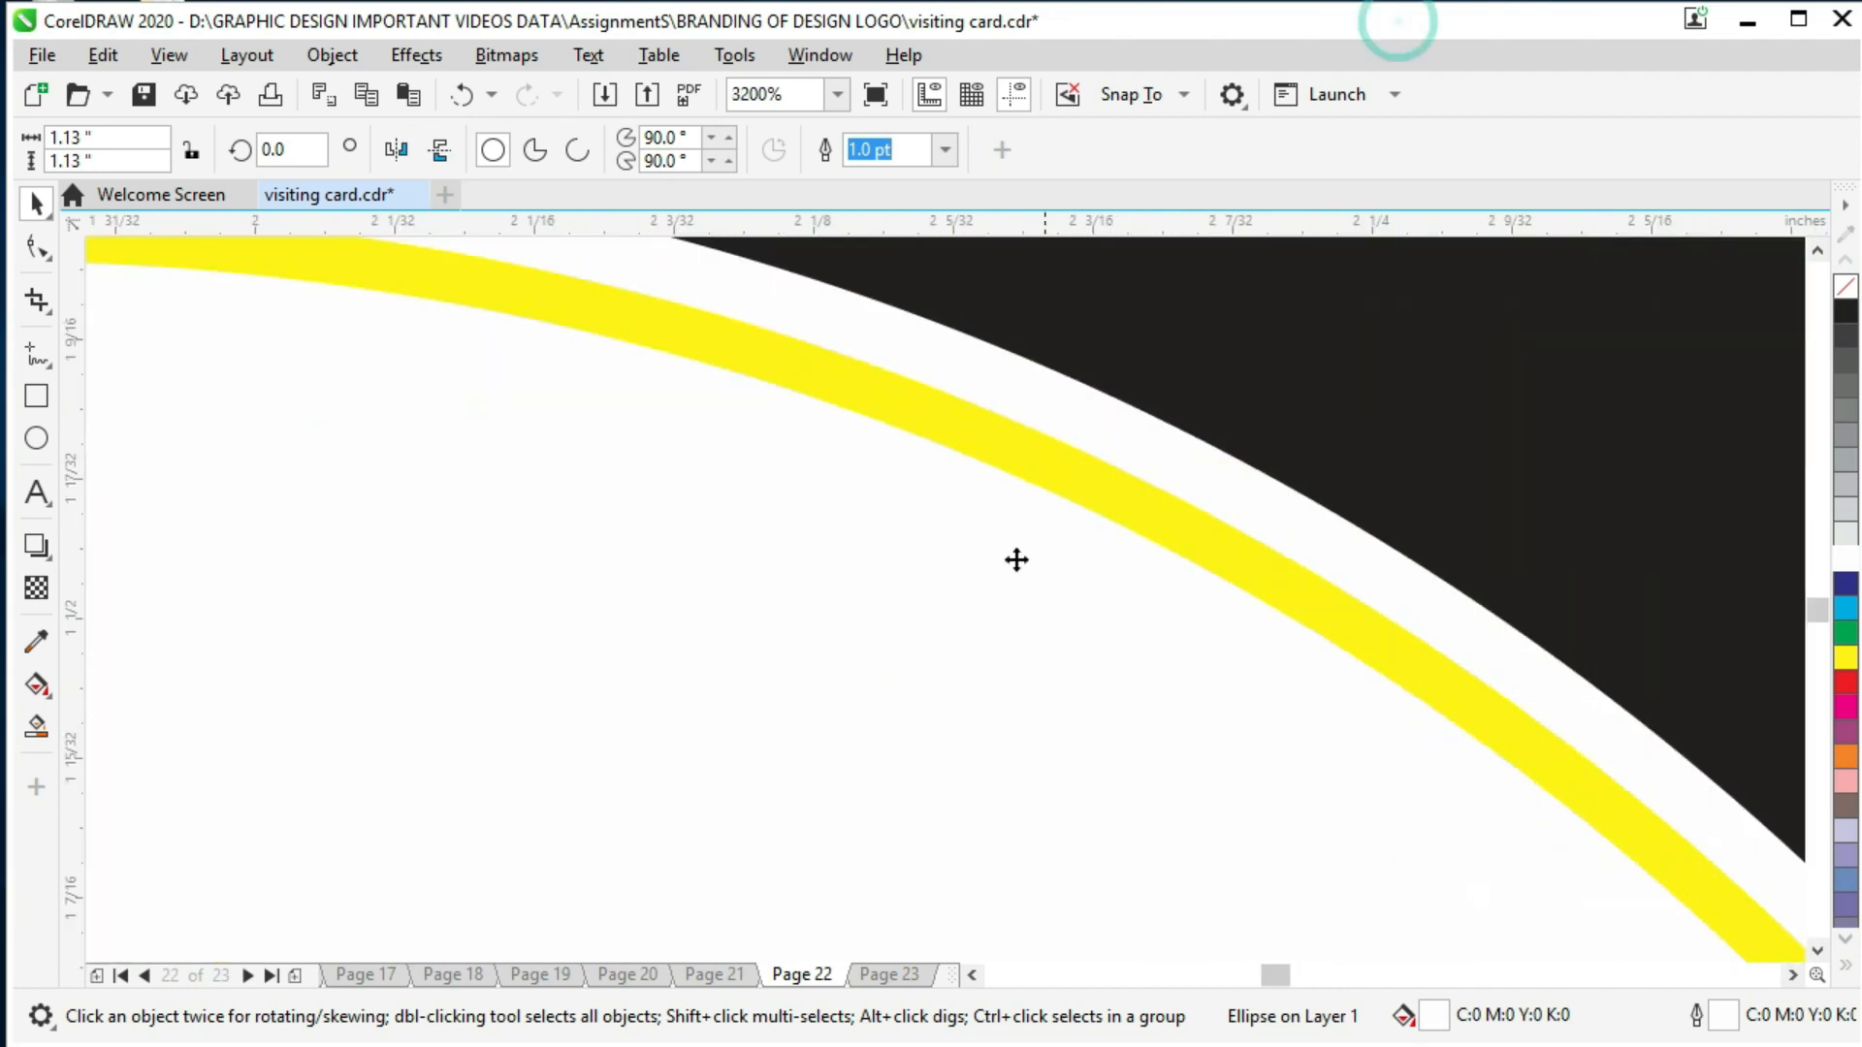
left_click(1843, 313)
Step: Shrink the innermost white circle about its centre to about 1.106 in wide, widening the thin black ring around it
scroll(1067, 522, "down", 4)
scroll(979, 583, "up", 2)
left_click(1073, 374)
left_click_drag(1067, 275, 1063, 282)
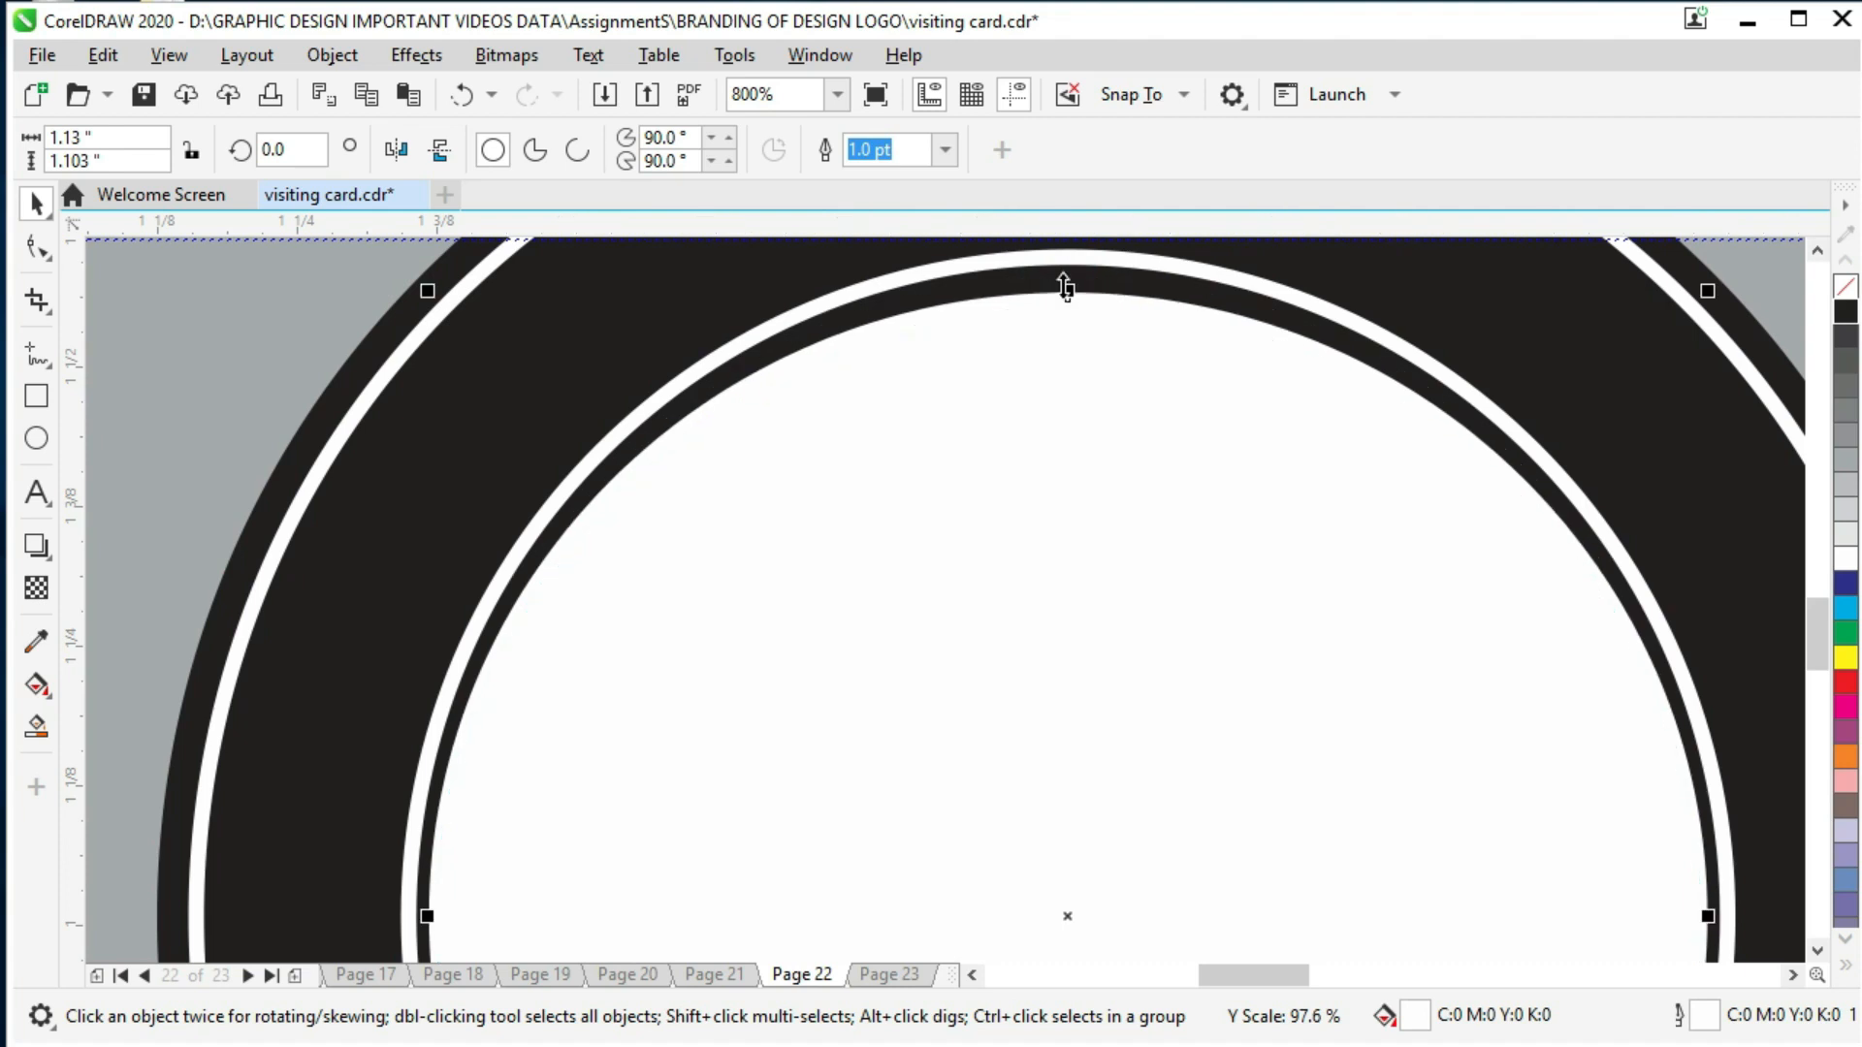
scroll(1064, 282, "down", 3)
left_click_drag(1232, 611, 1228, 607)
left_click(1204, 327)
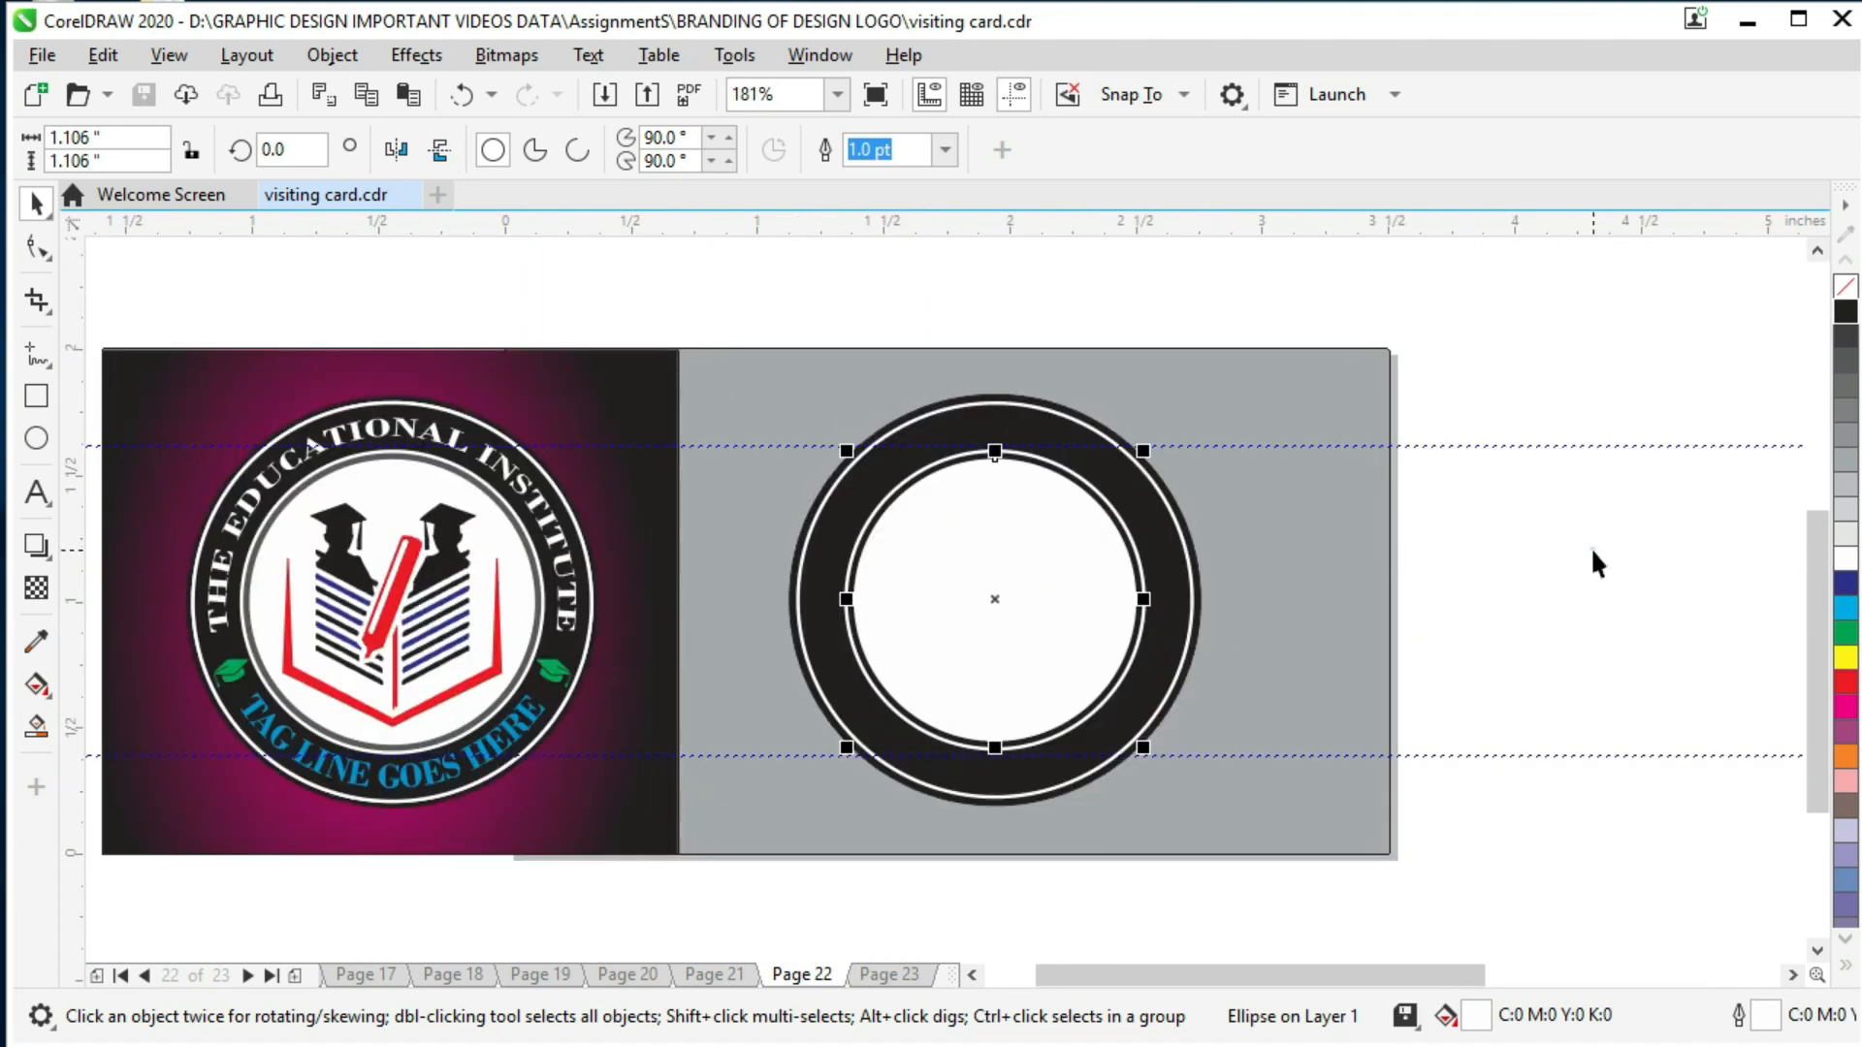
Step: Add the artistic text THE EDUCATIONAL INSTITUTE above the business card, checking the reference logo's lettering first
left_click(1595, 562)
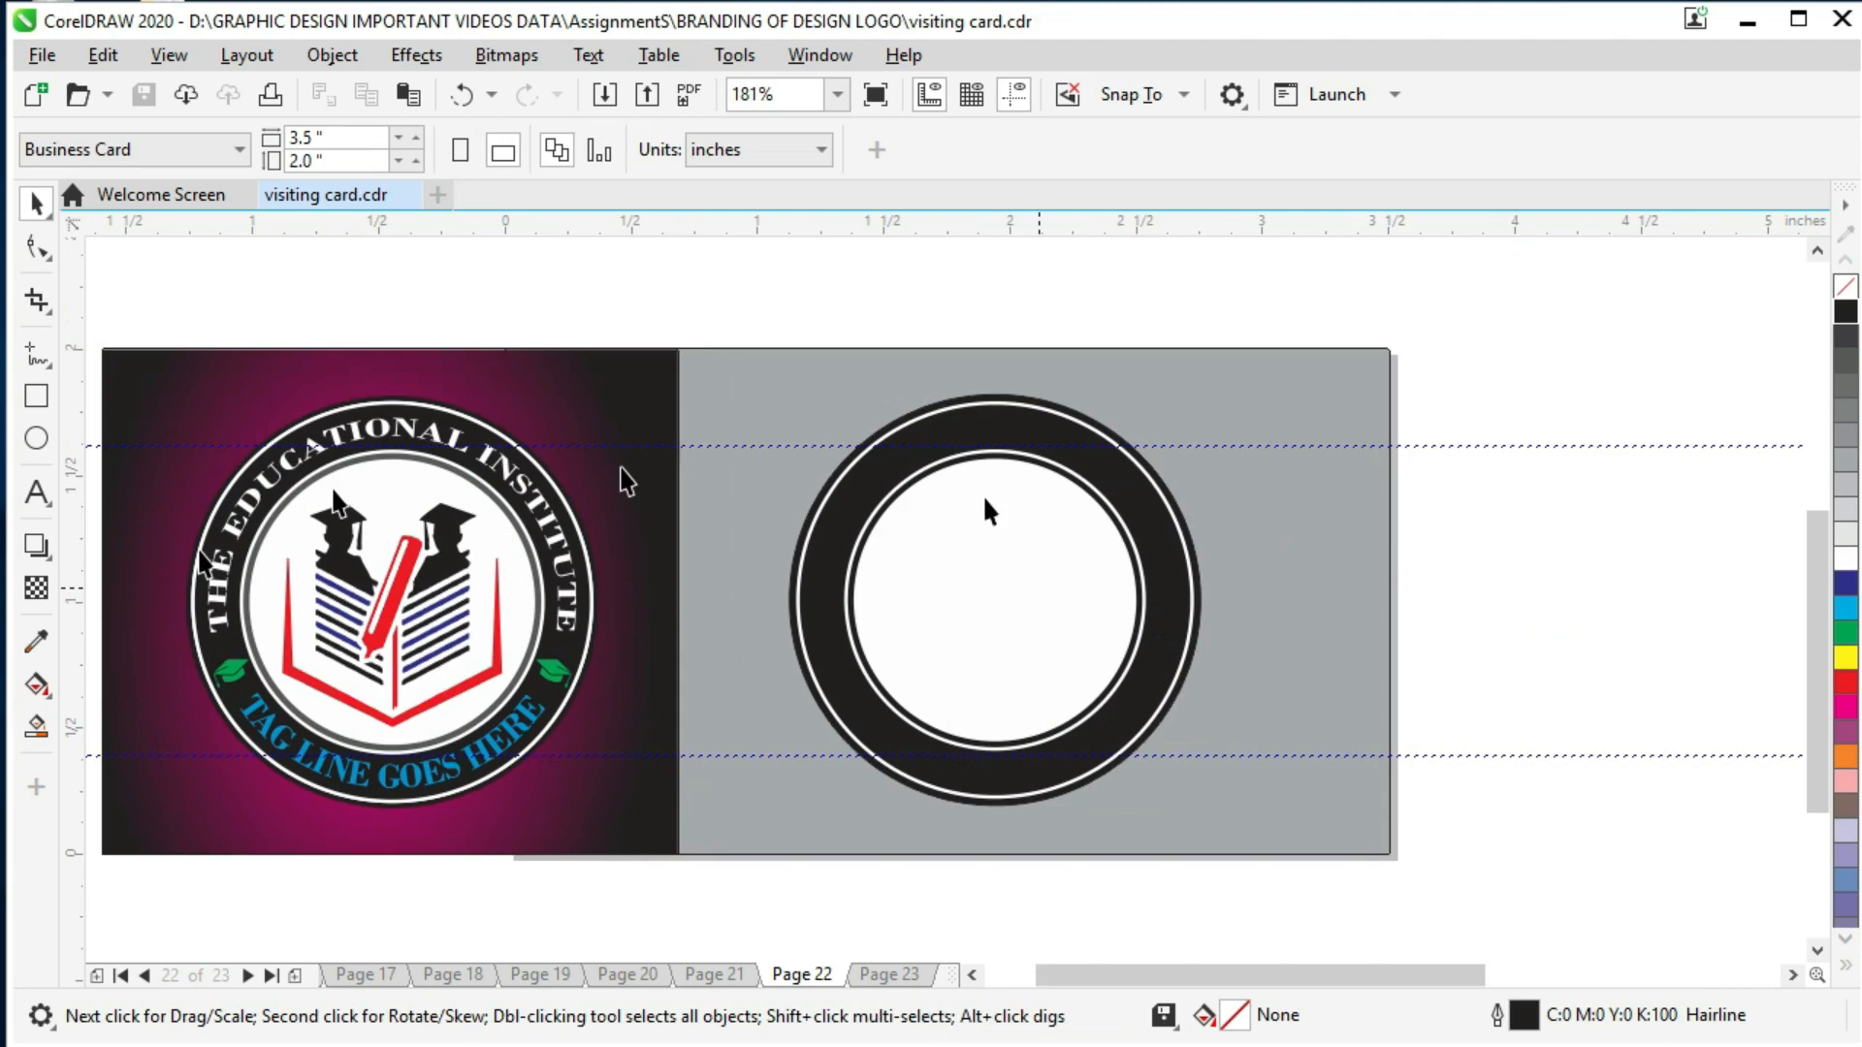
left_click(223, 582)
left_click(224, 585, "ctrl")
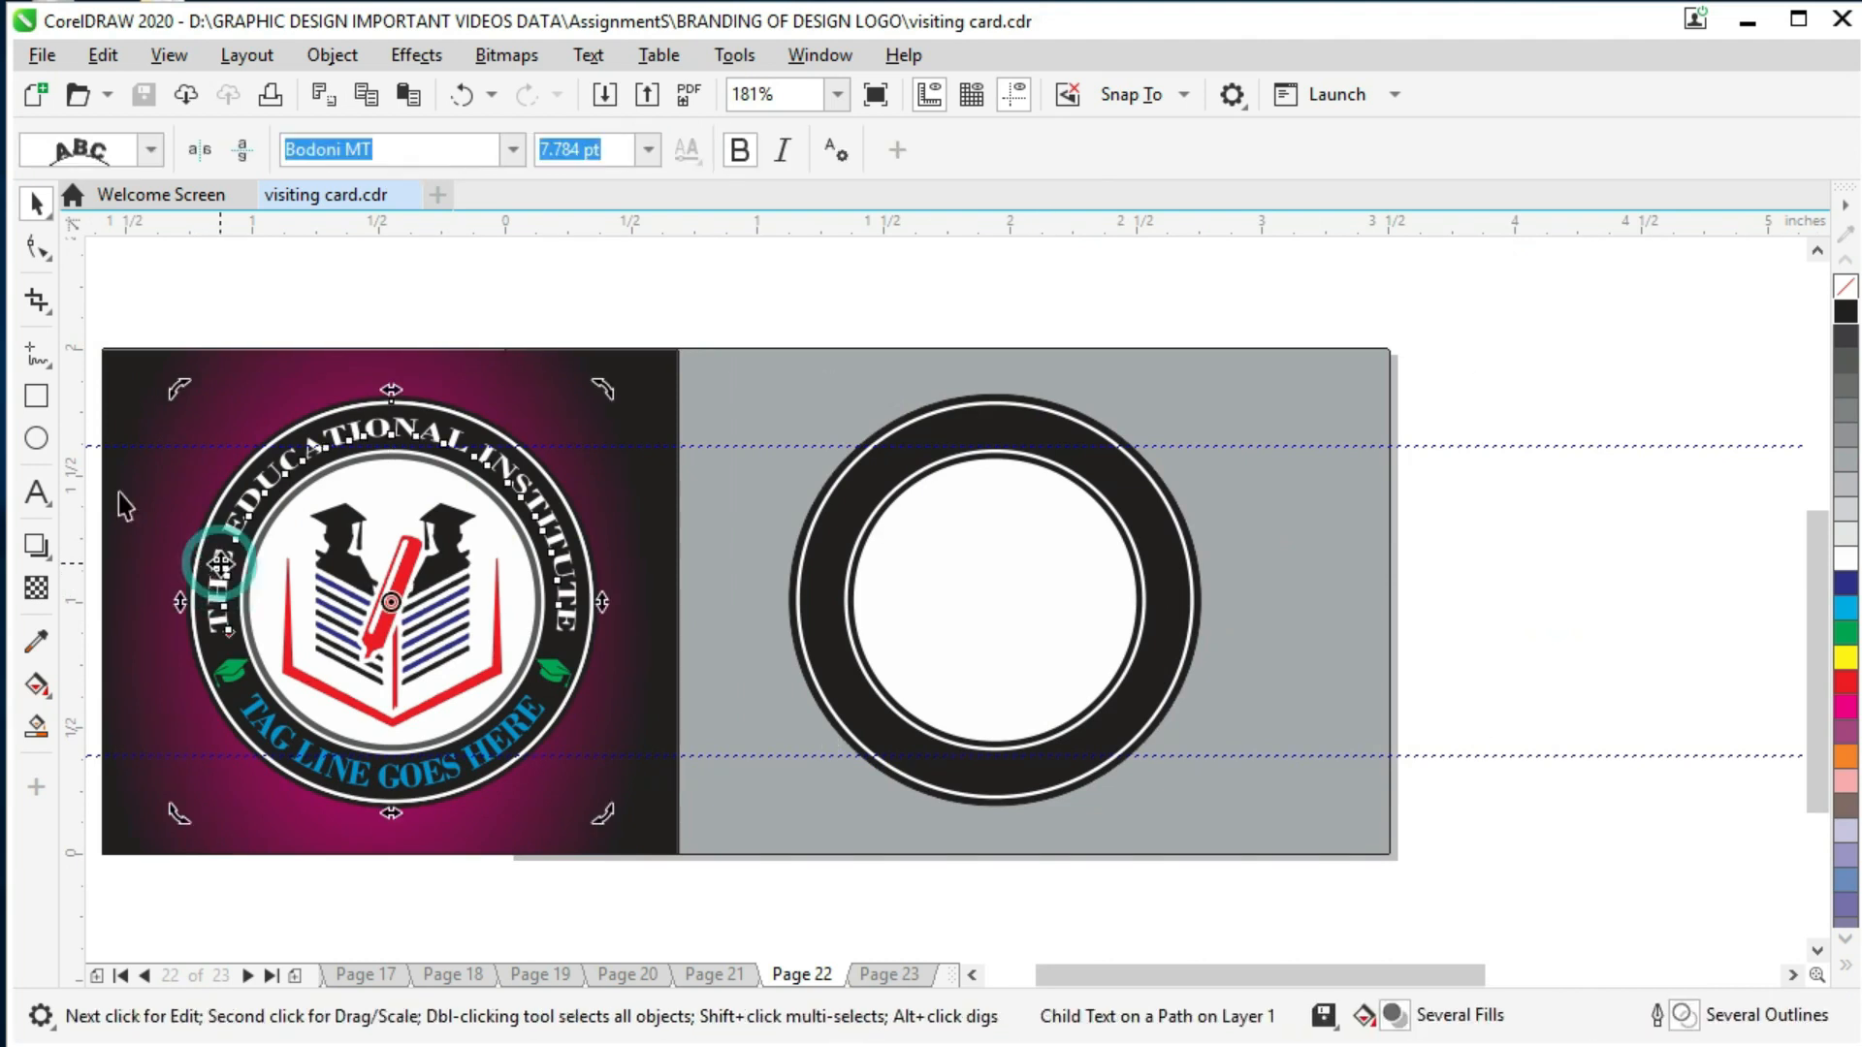
left_click(36, 492)
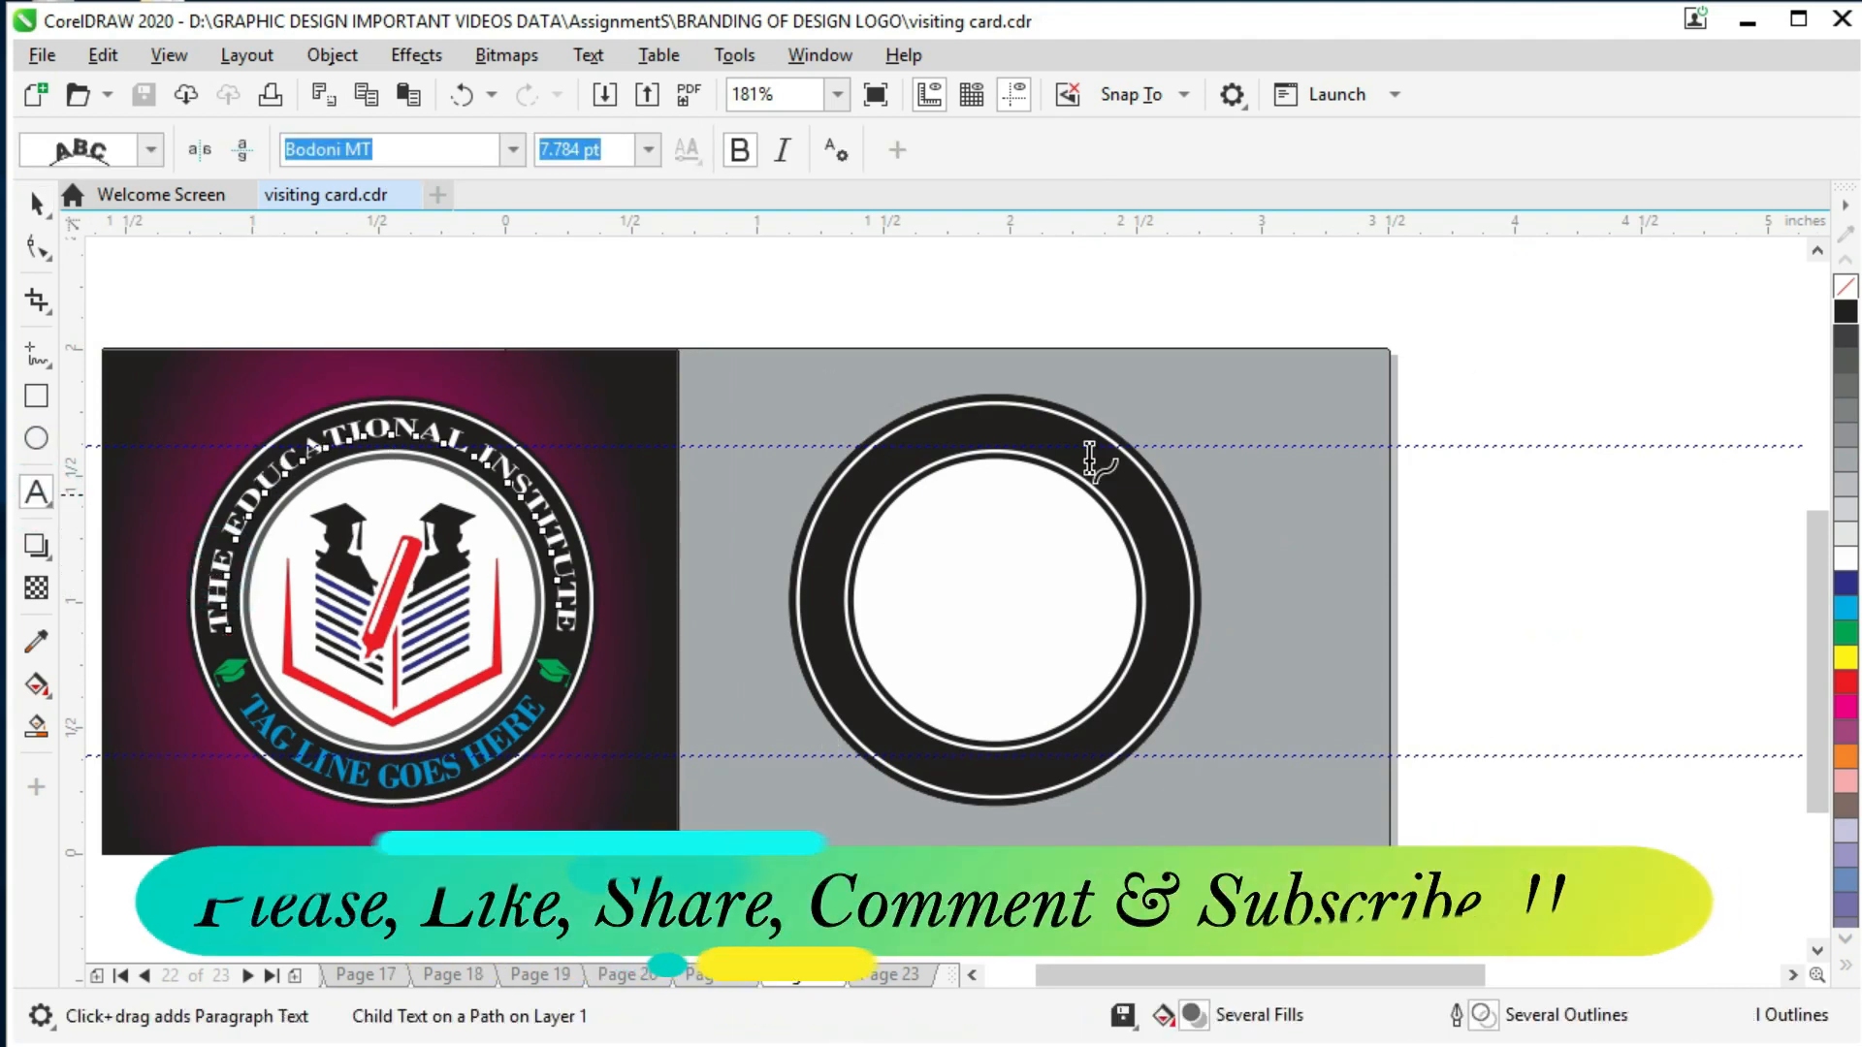
left_click(636, 319)
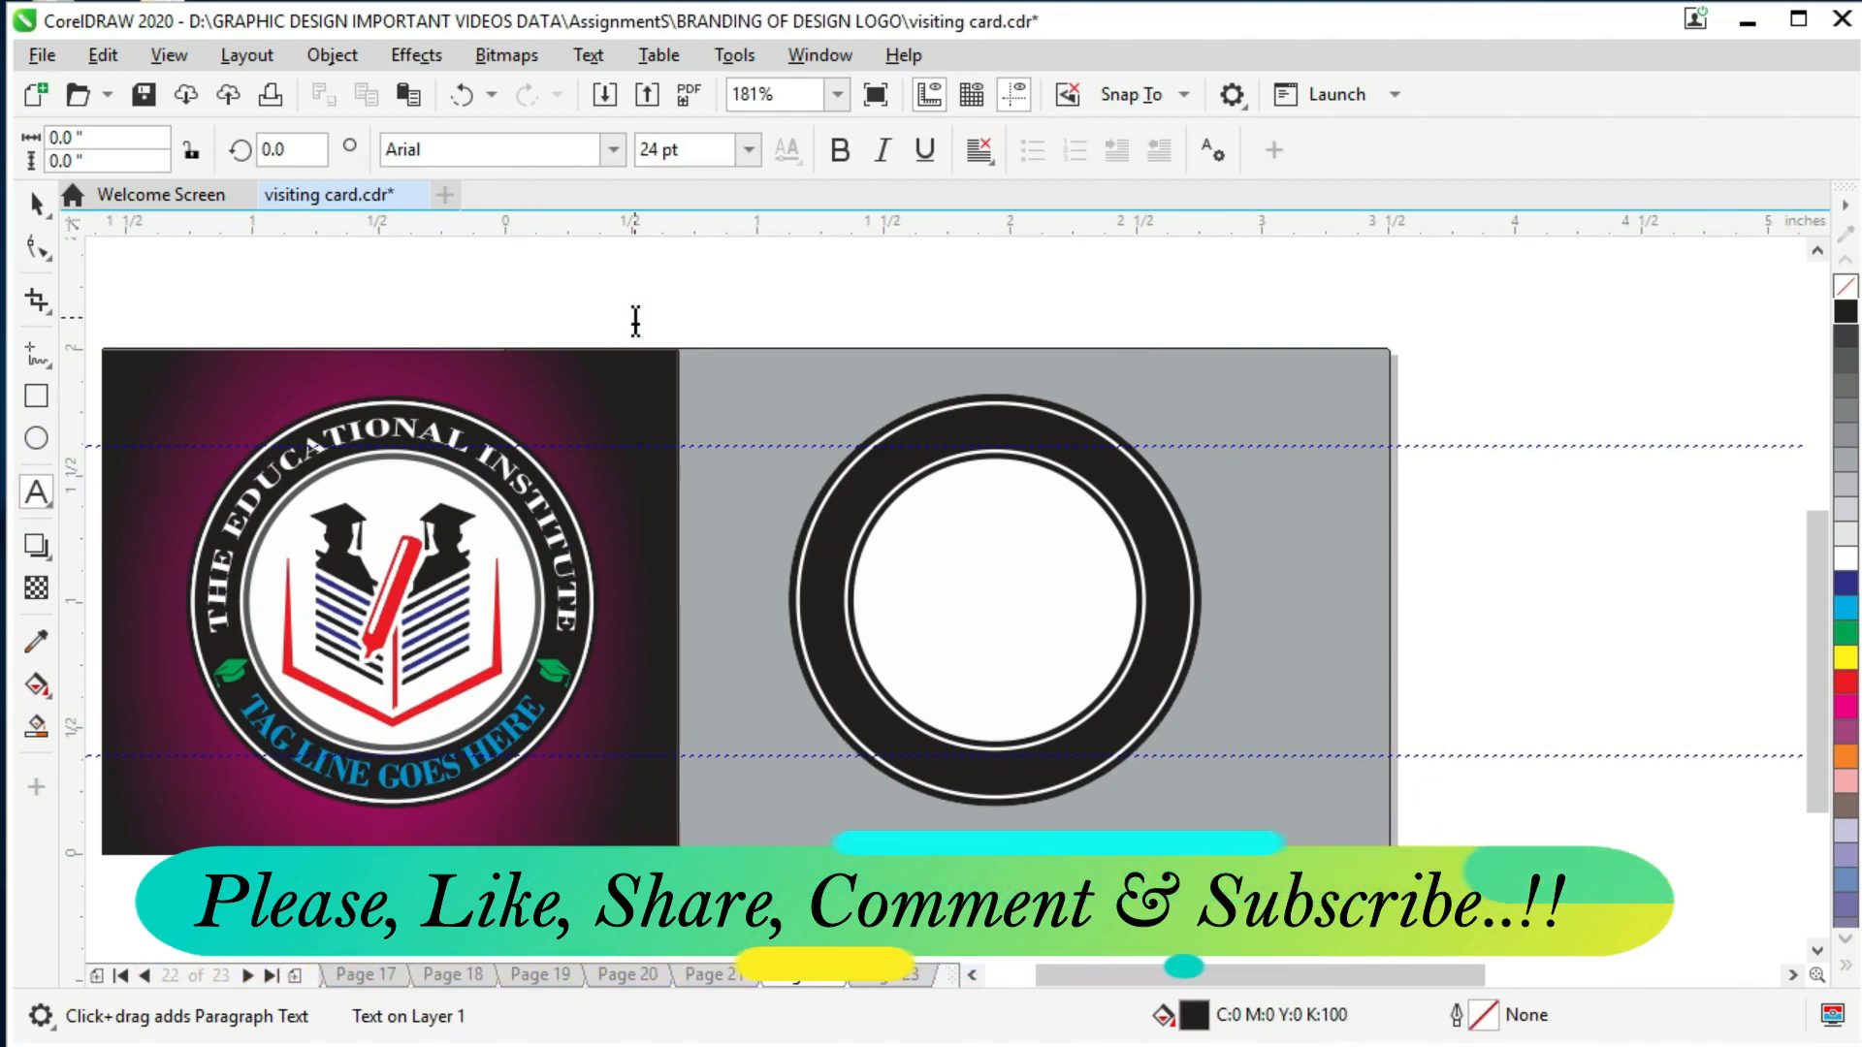
type("THE EDUCATI")
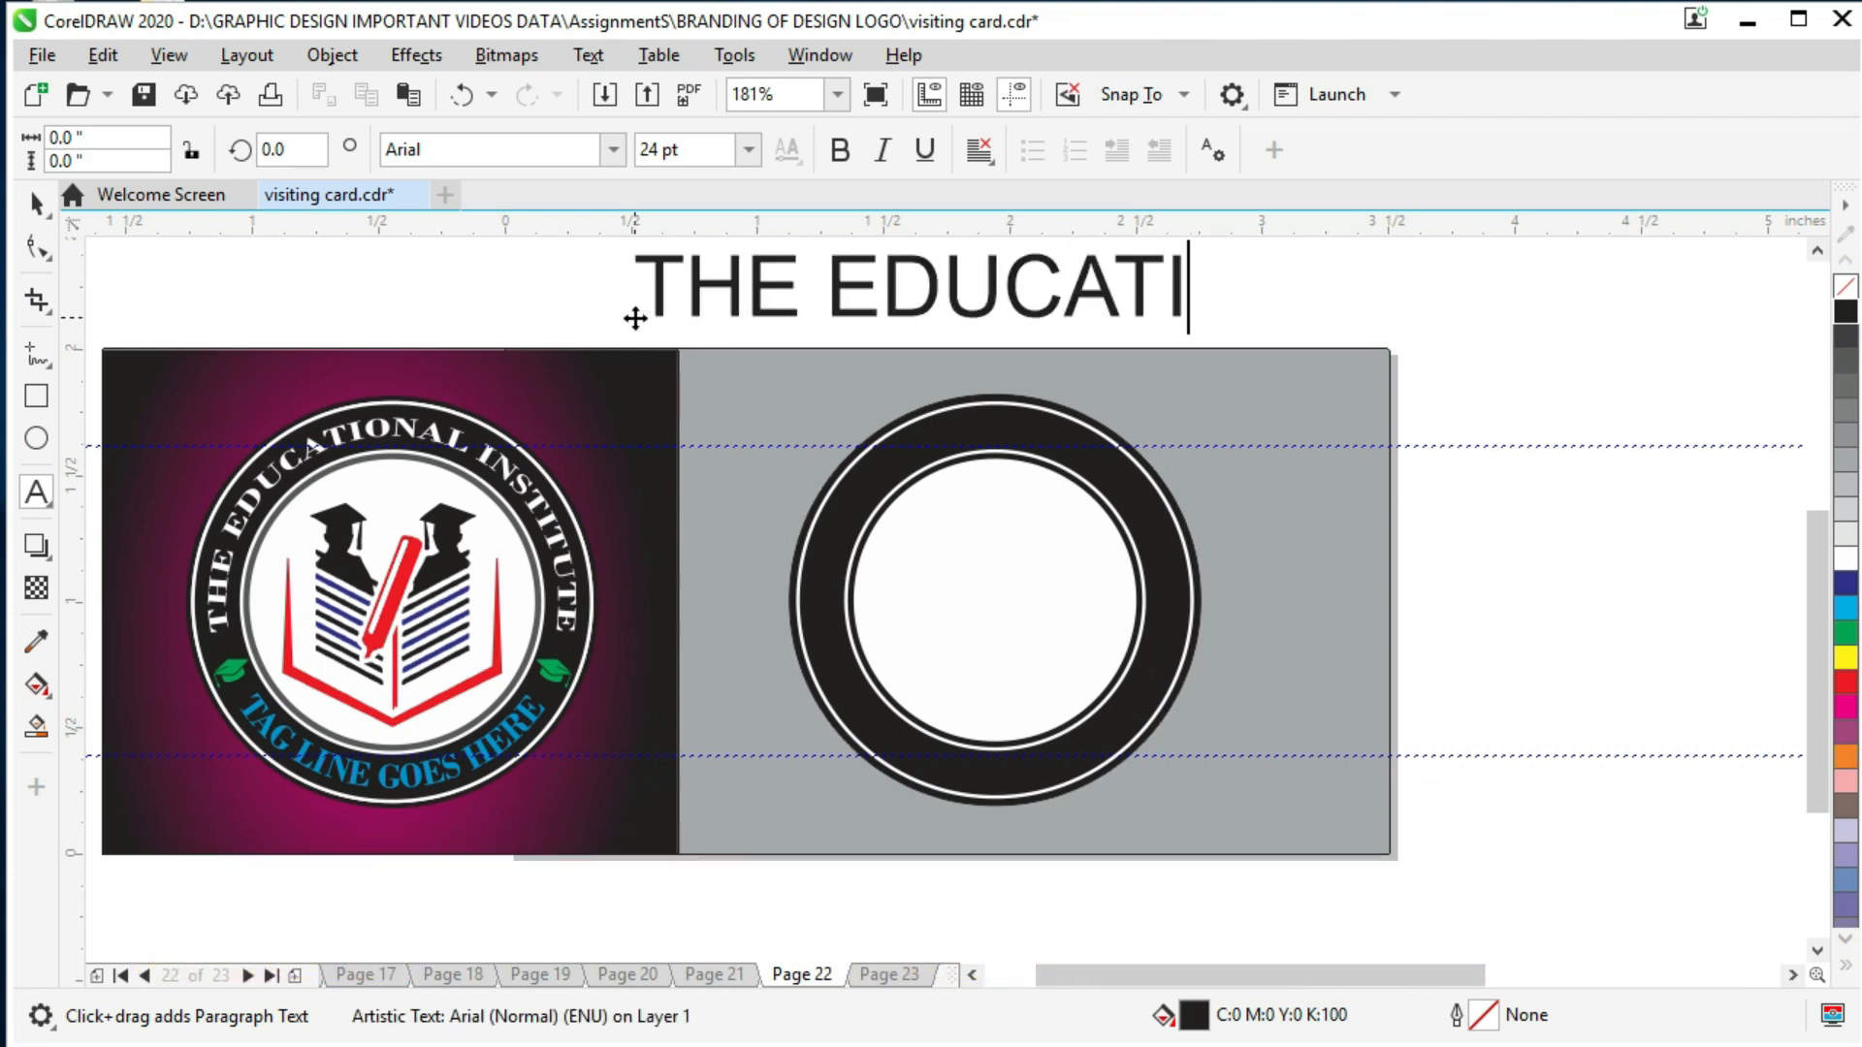
type("ONAL INSTITUTE")
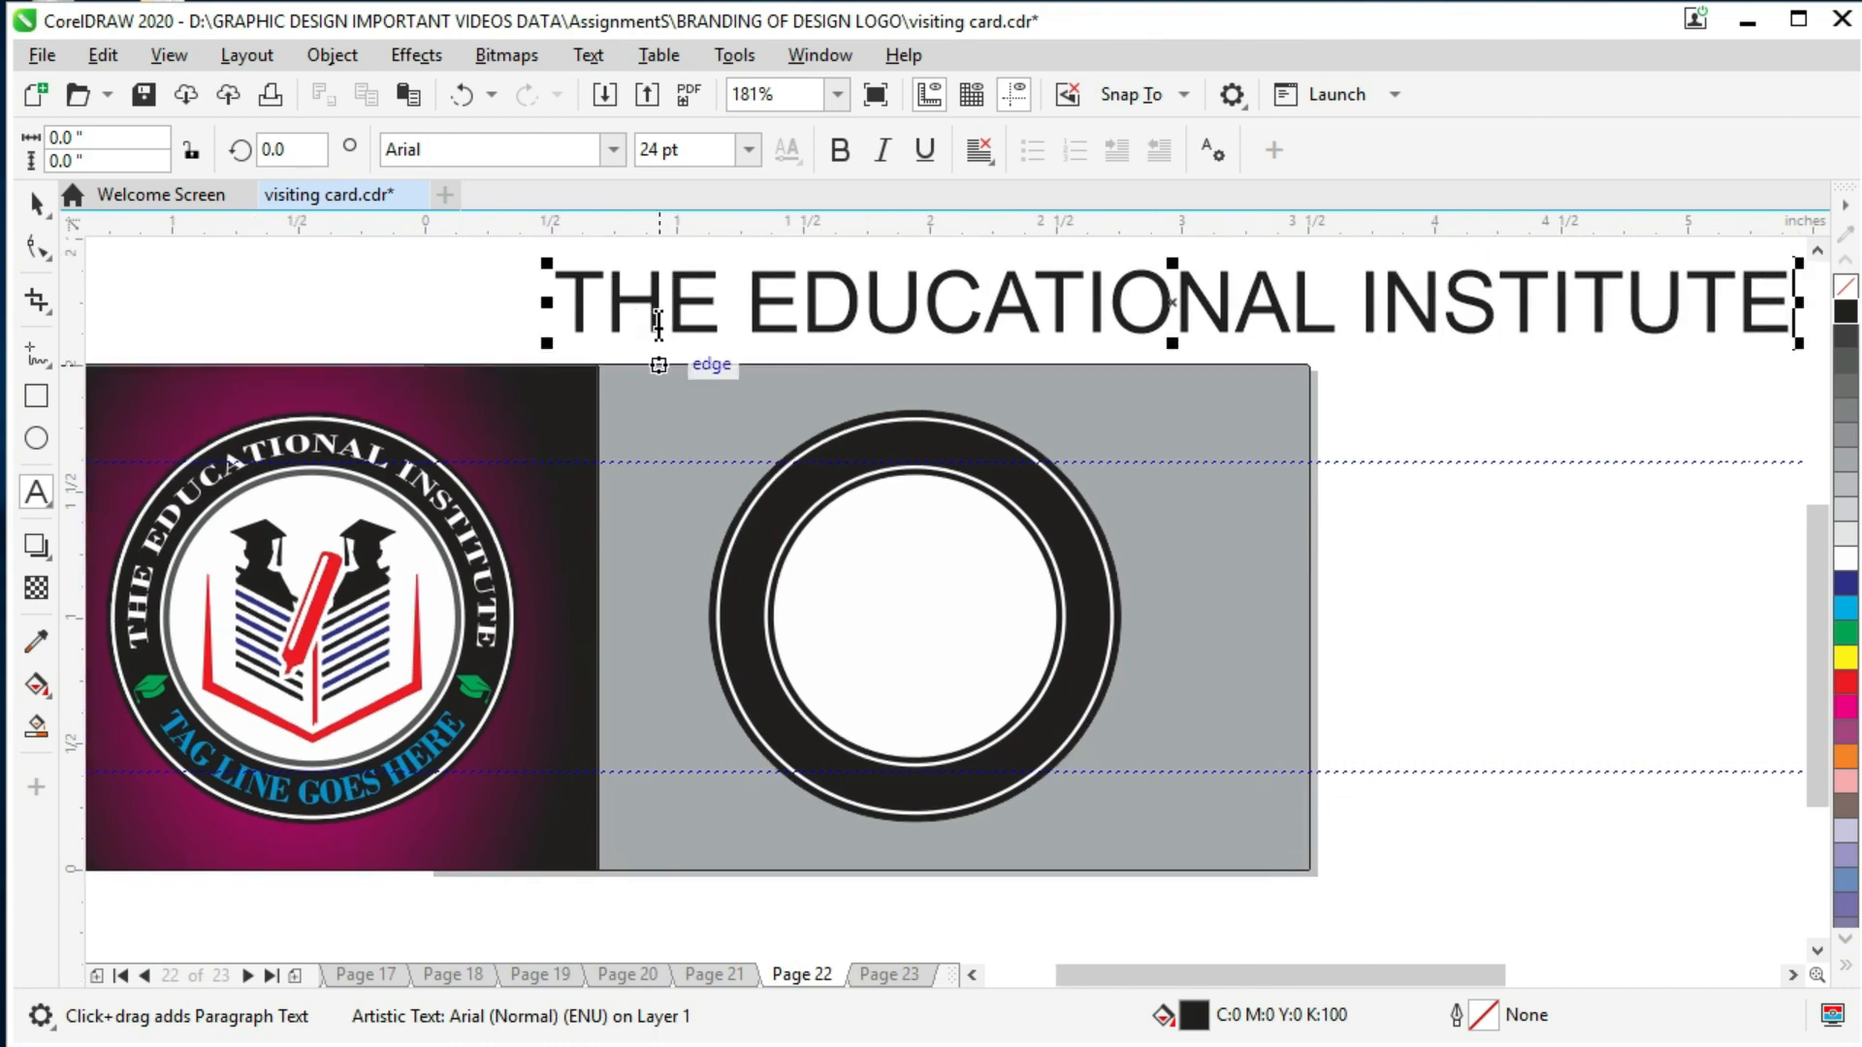
Step: Change the font of the whole THE EDUCATIONAL INSTITUTE text to Bodoni MT Bold
double_click(659, 326)
key("ctrl+a")
left_click(607, 150)
left_click(464, 240)
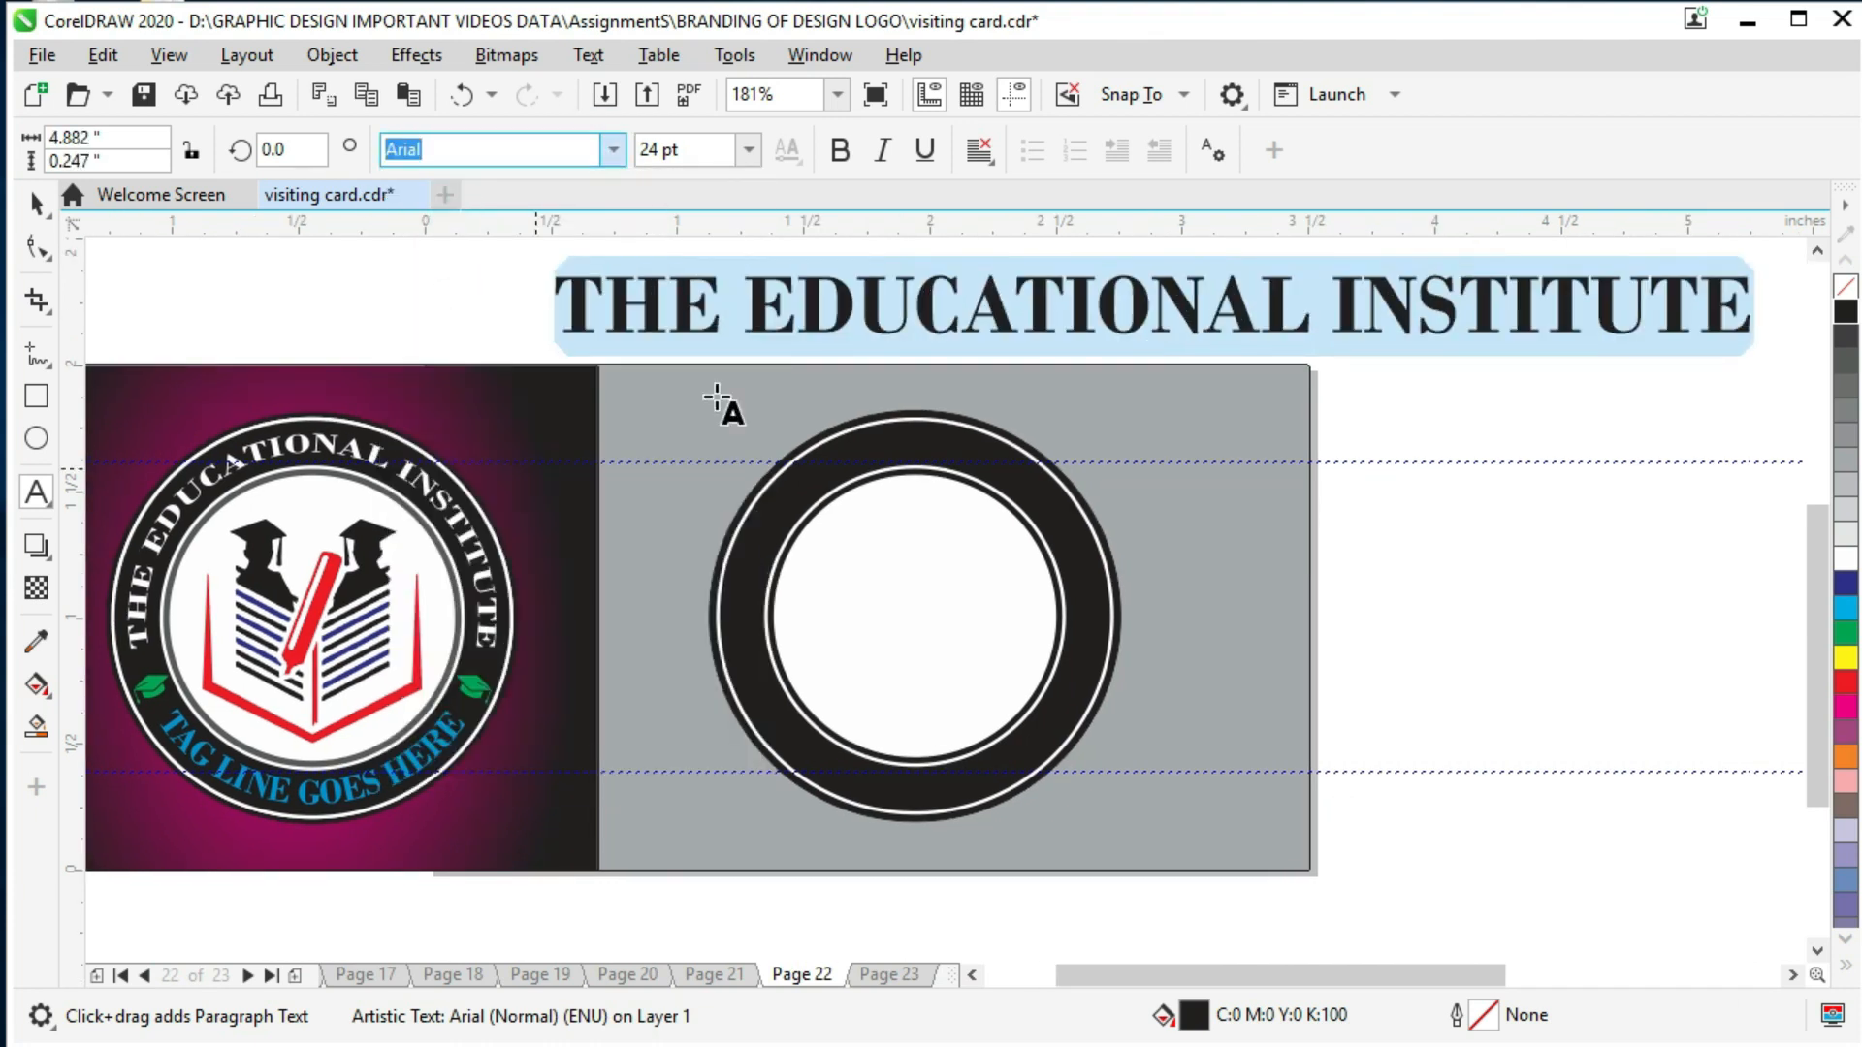
Step: Set the title text to 8 pt and move it beside the upper right of the new ring logo
left_click(36, 204)
left_click(330, 455)
left_click(330, 446, "ctrl")
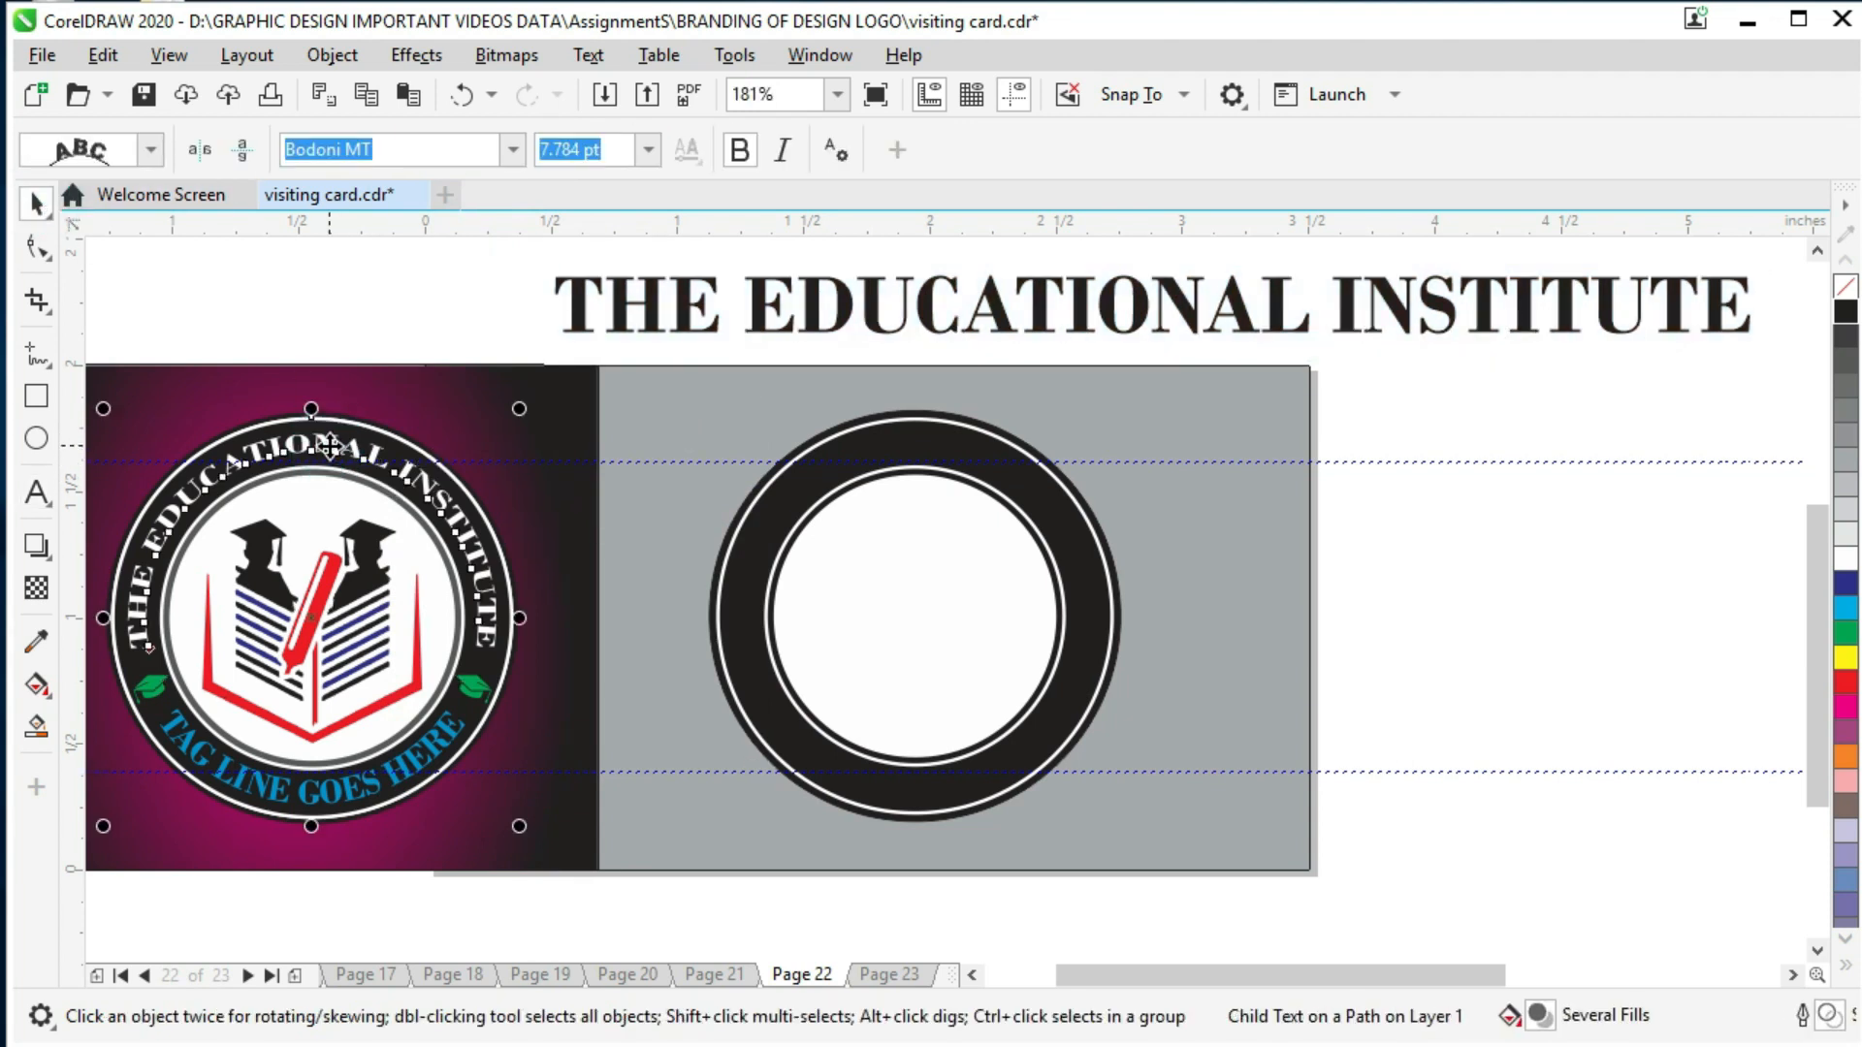
key("Escape")
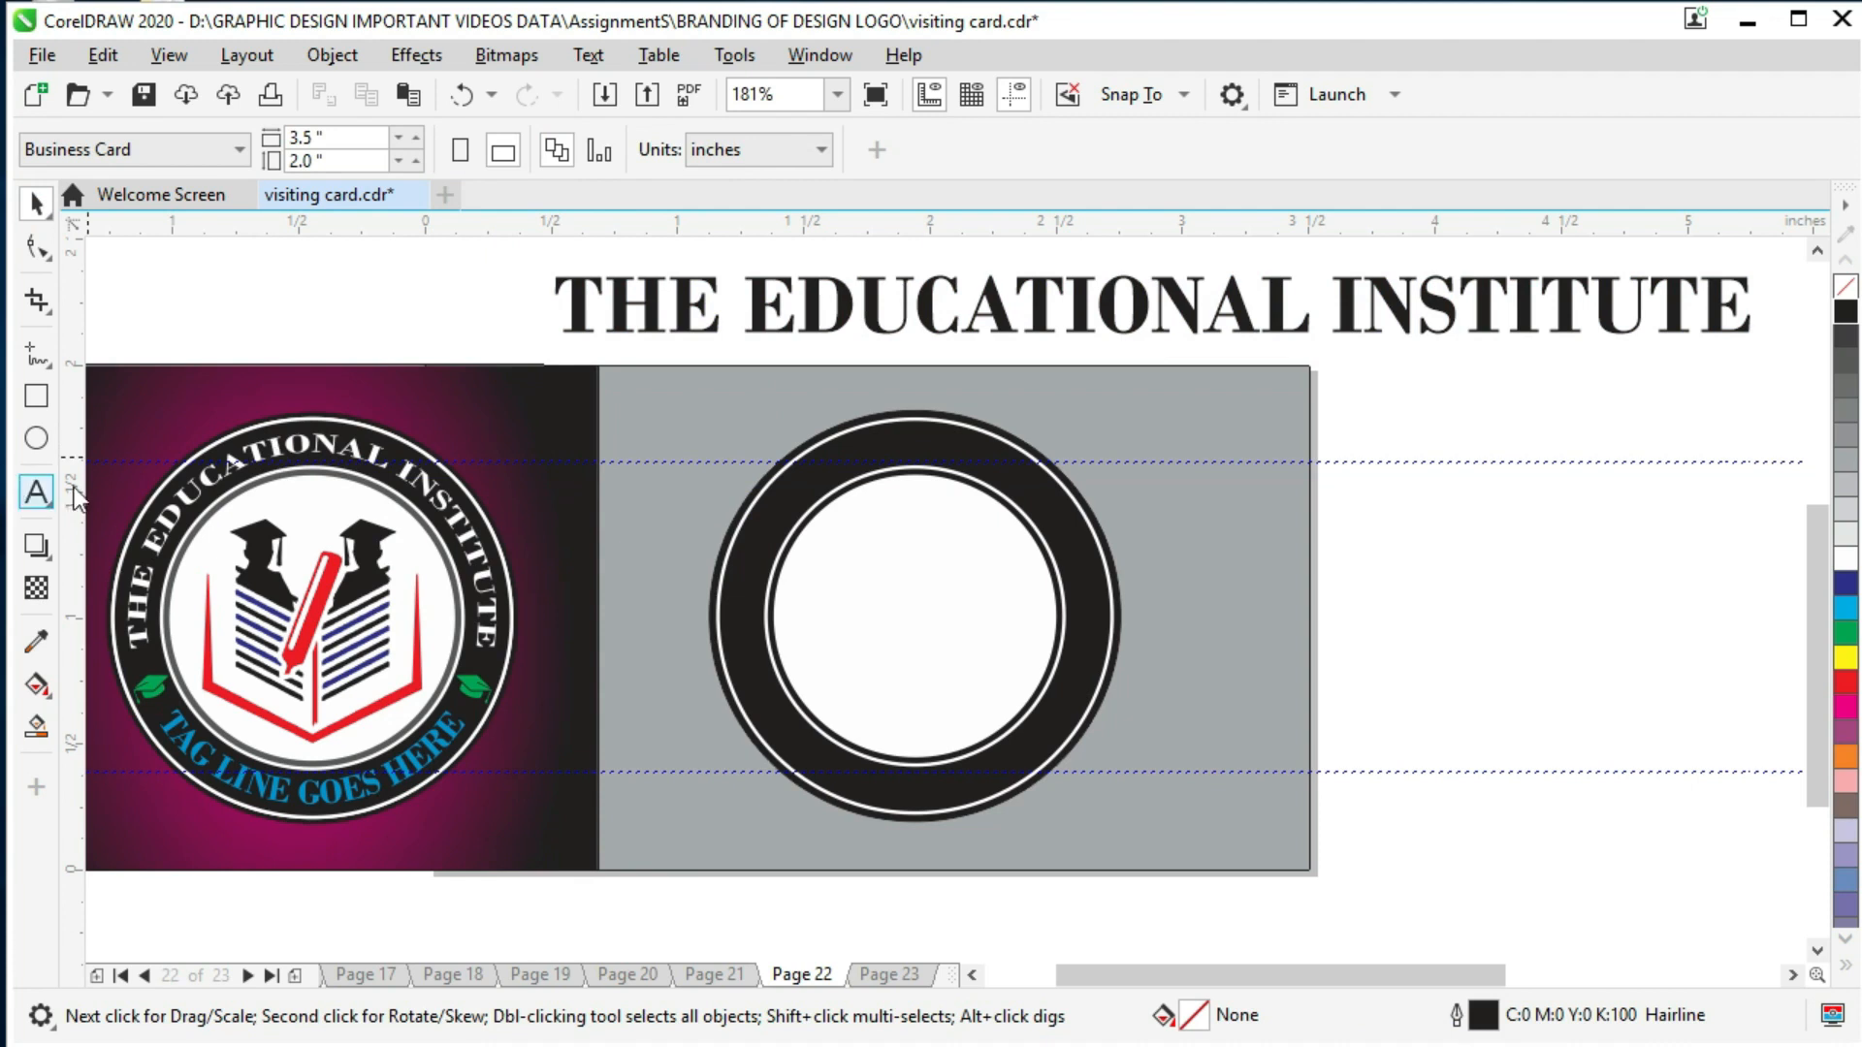
left_click(261, 451, "ctrl")
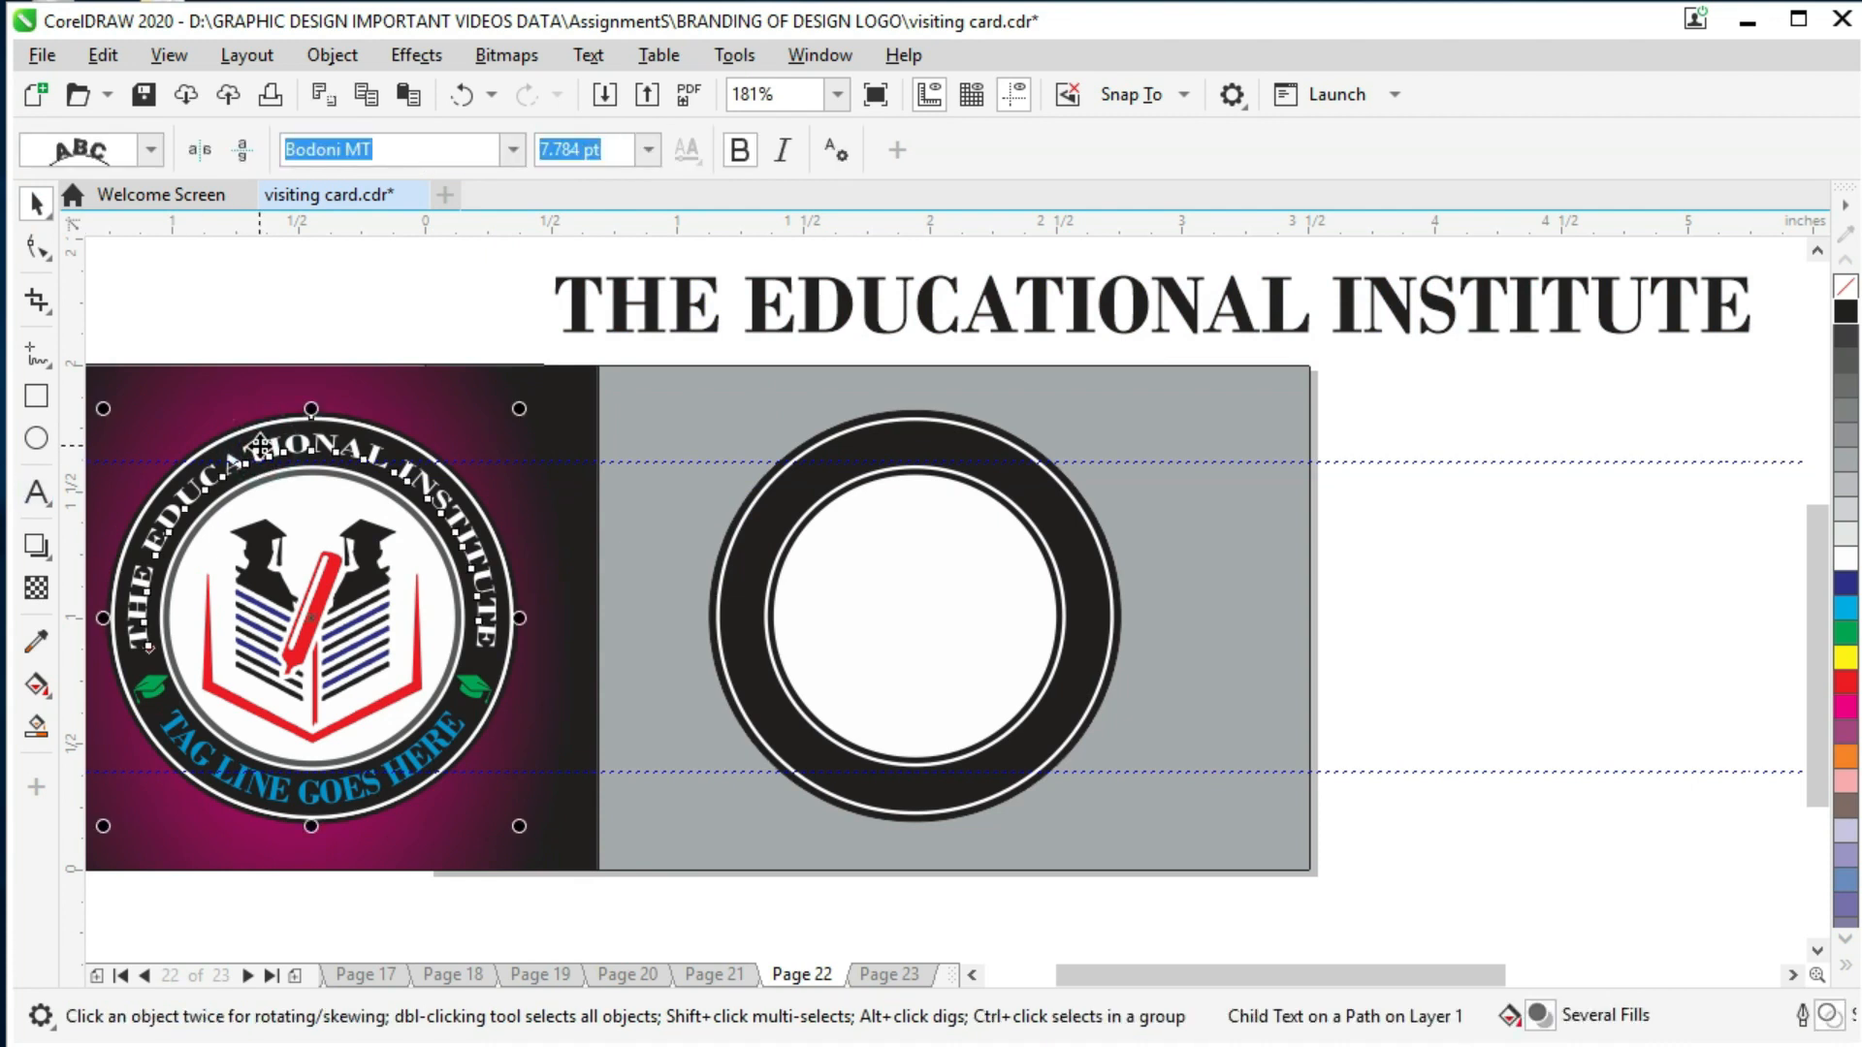
left_click(788, 309)
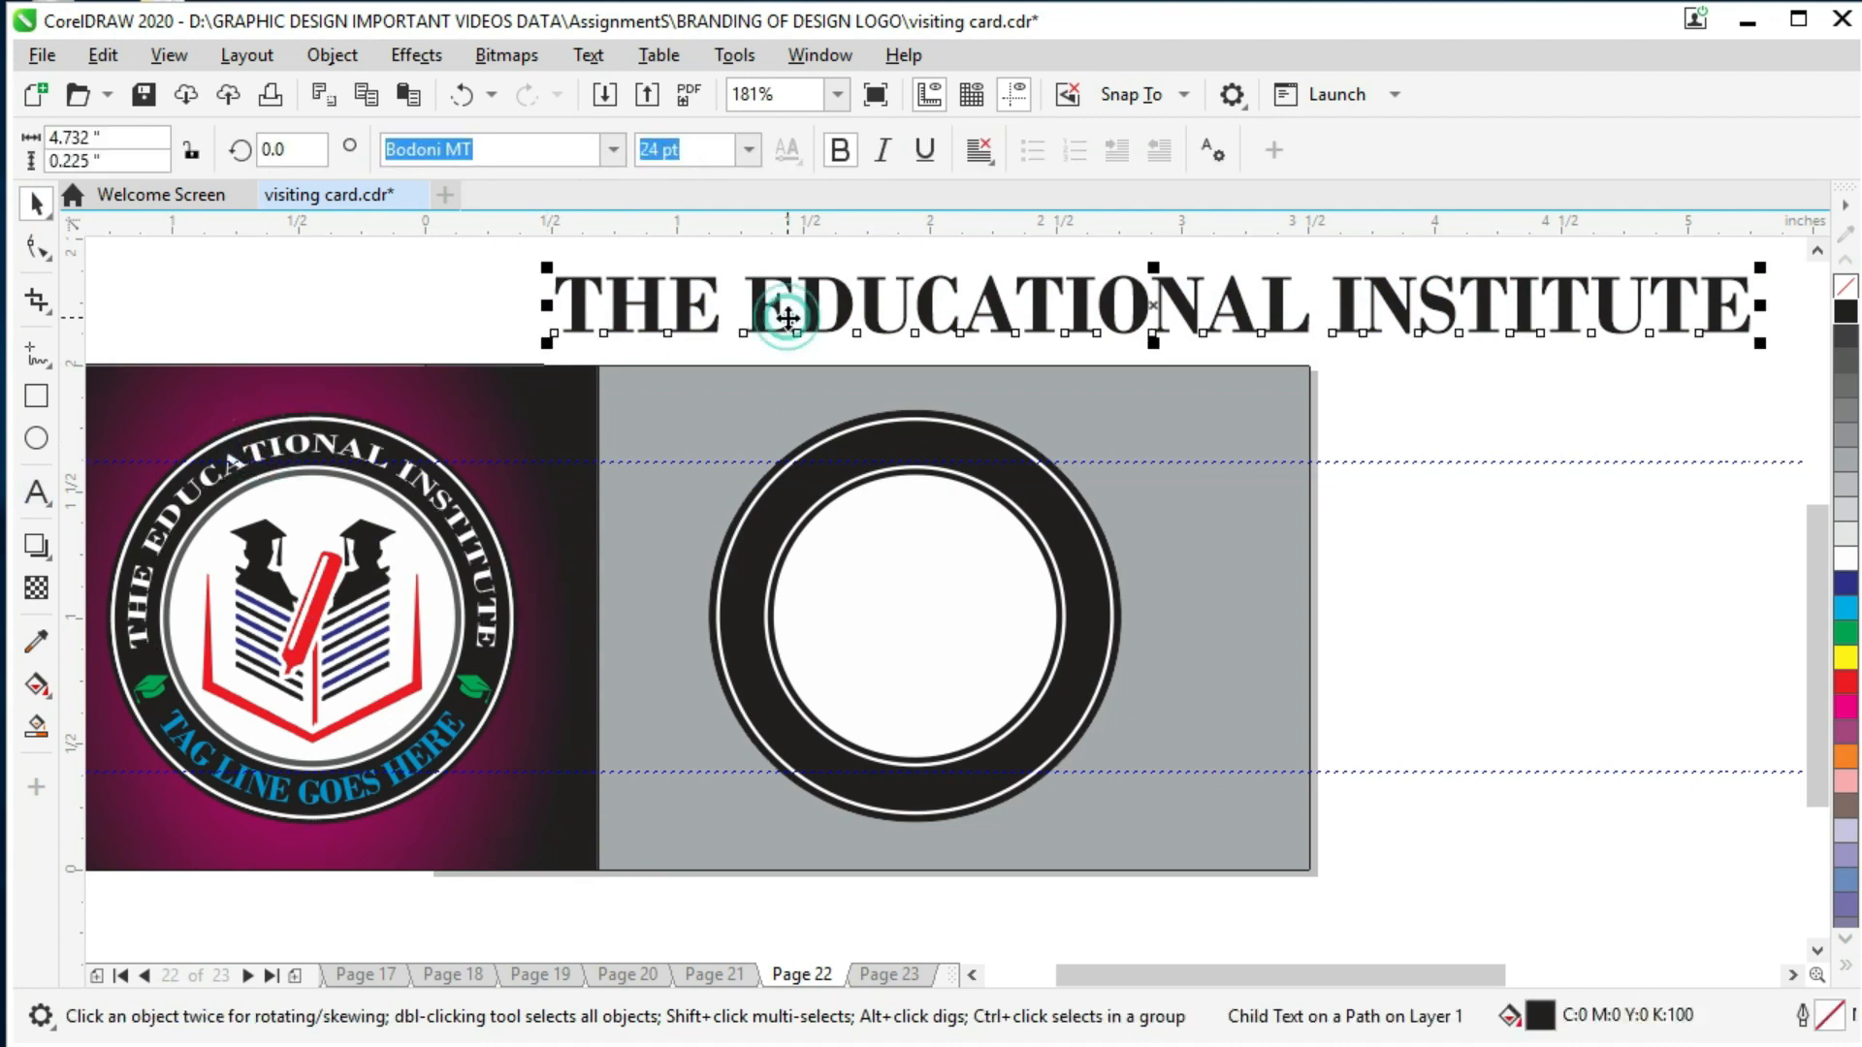
left_click(744, 153)
left_click(705, 248)
left_click_drag(755, 310, 1266, 432)
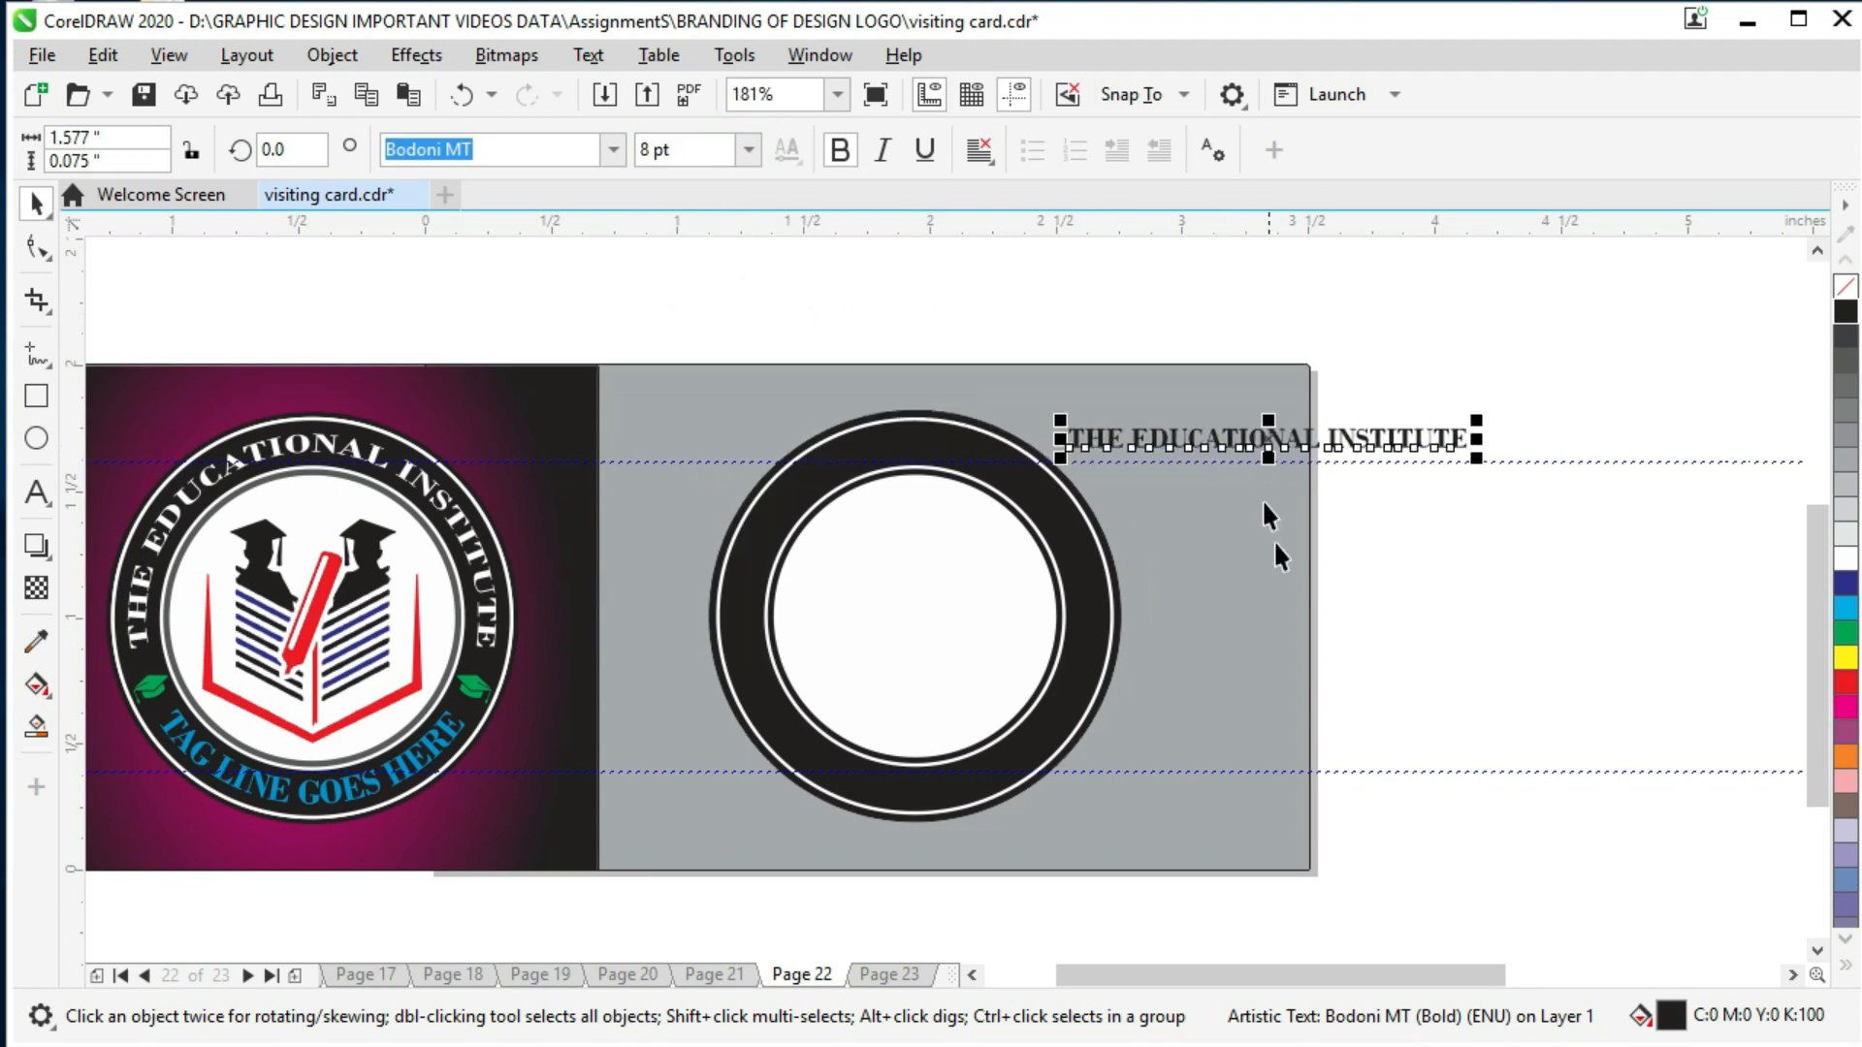
Step: Fit the title text to the upper arc of the black ring, offset about 0.125 in inward, and fill it white
left_click(1243, 439)
left_click(589, 56)
left_click(678, 567)
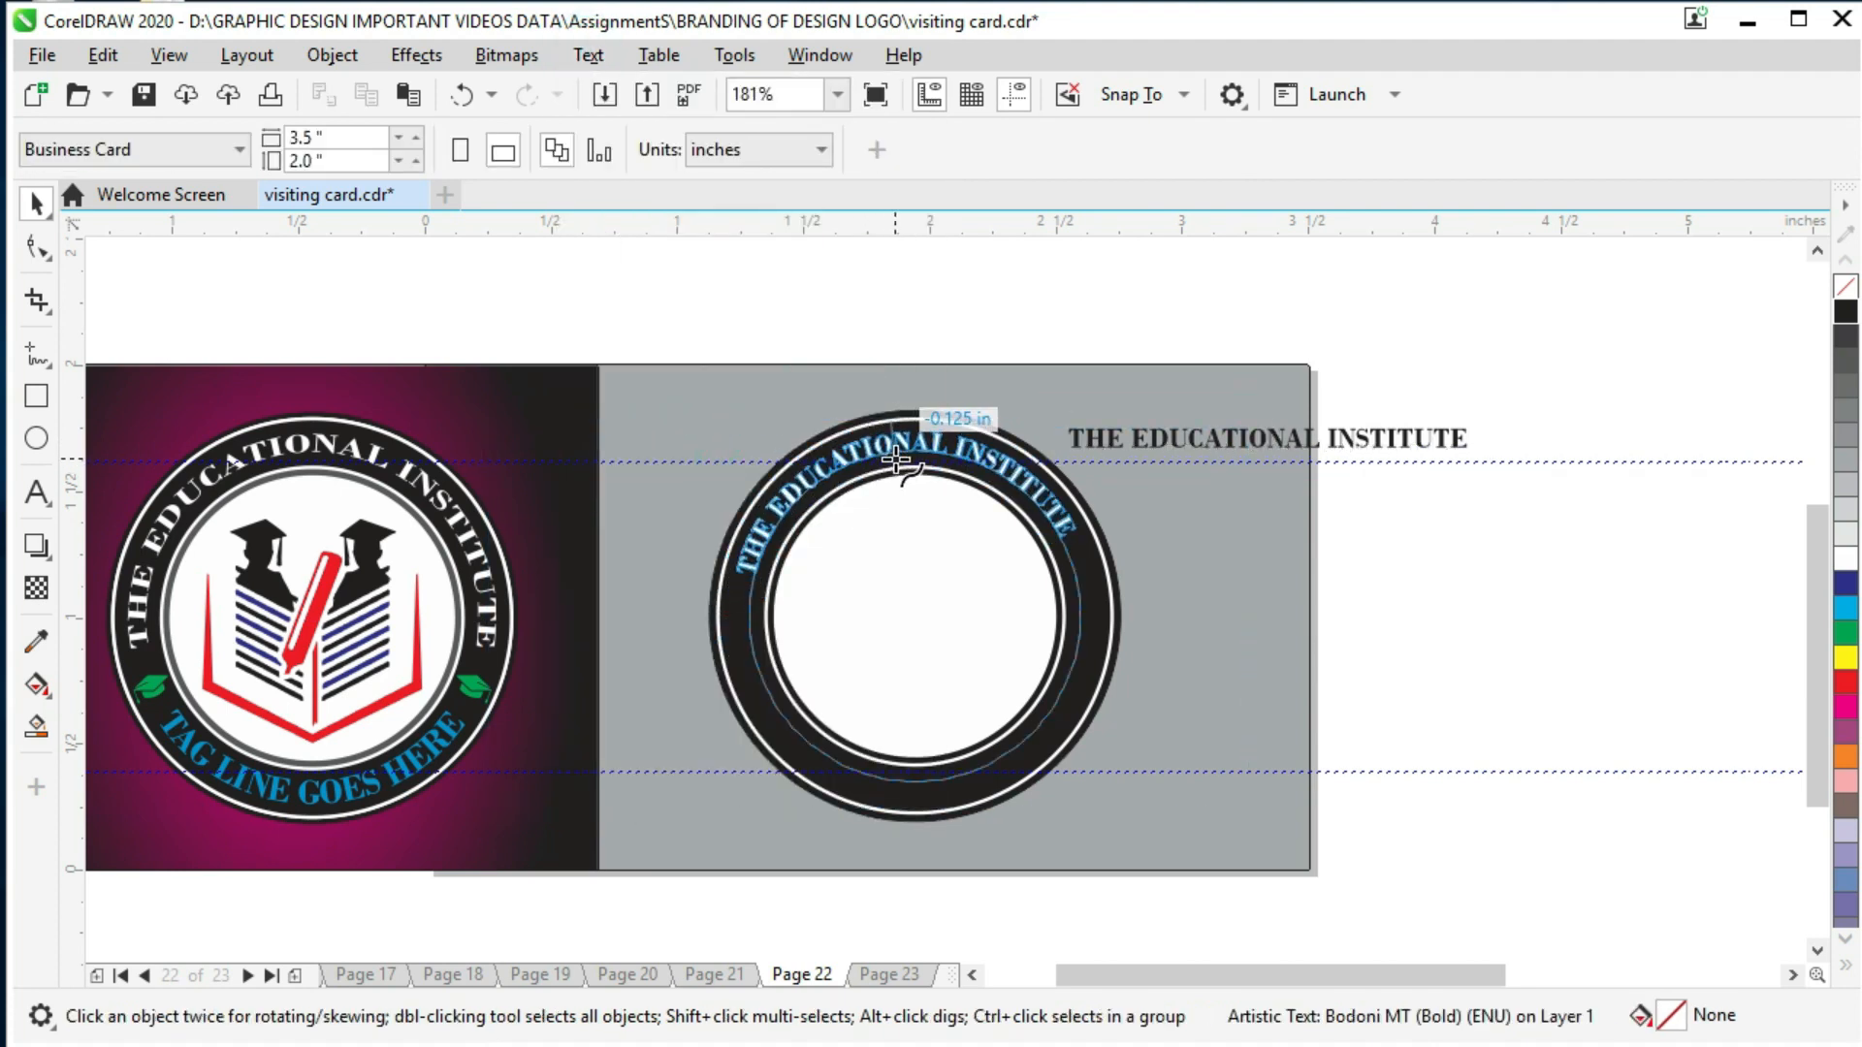
left_click(895, 460)
left_click(1845, 560)
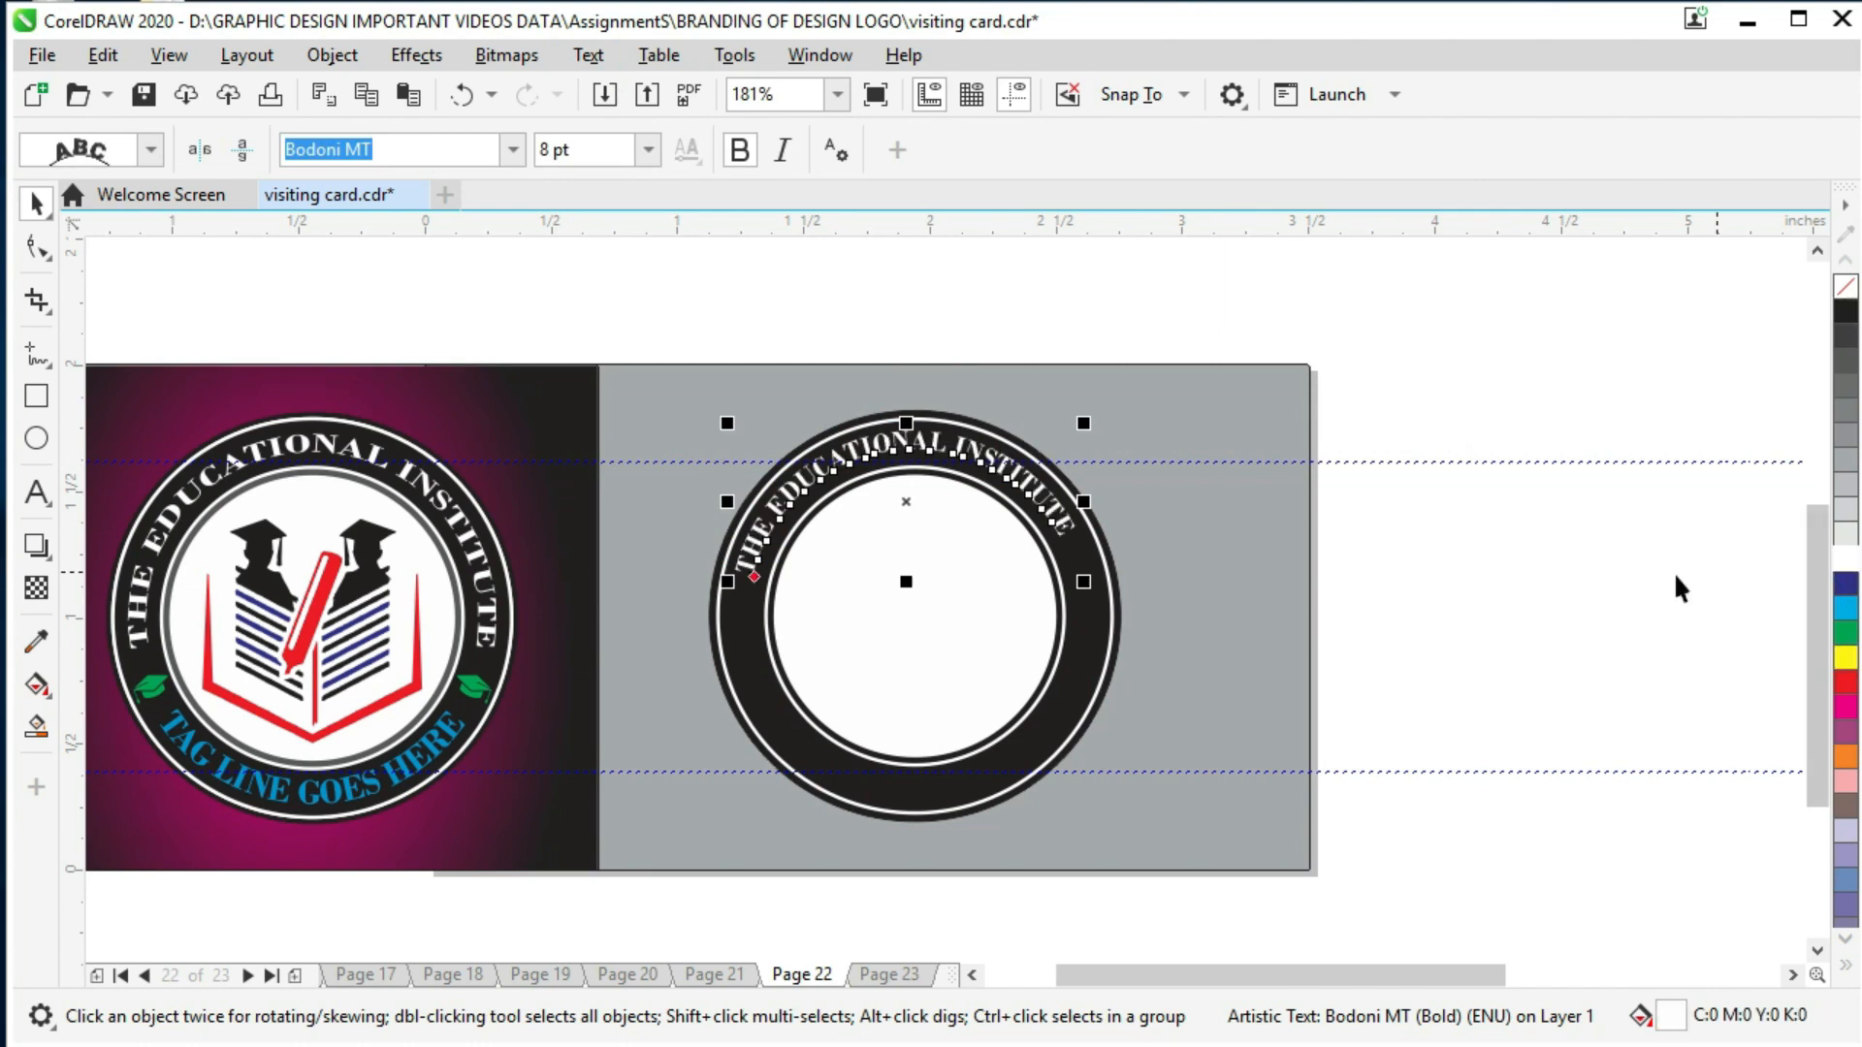
Step: Enlarge the curved title text to about 10.65 pt and adjust its position around the ring's upper half
left_click_drag(1083, 582, 1110, 781)
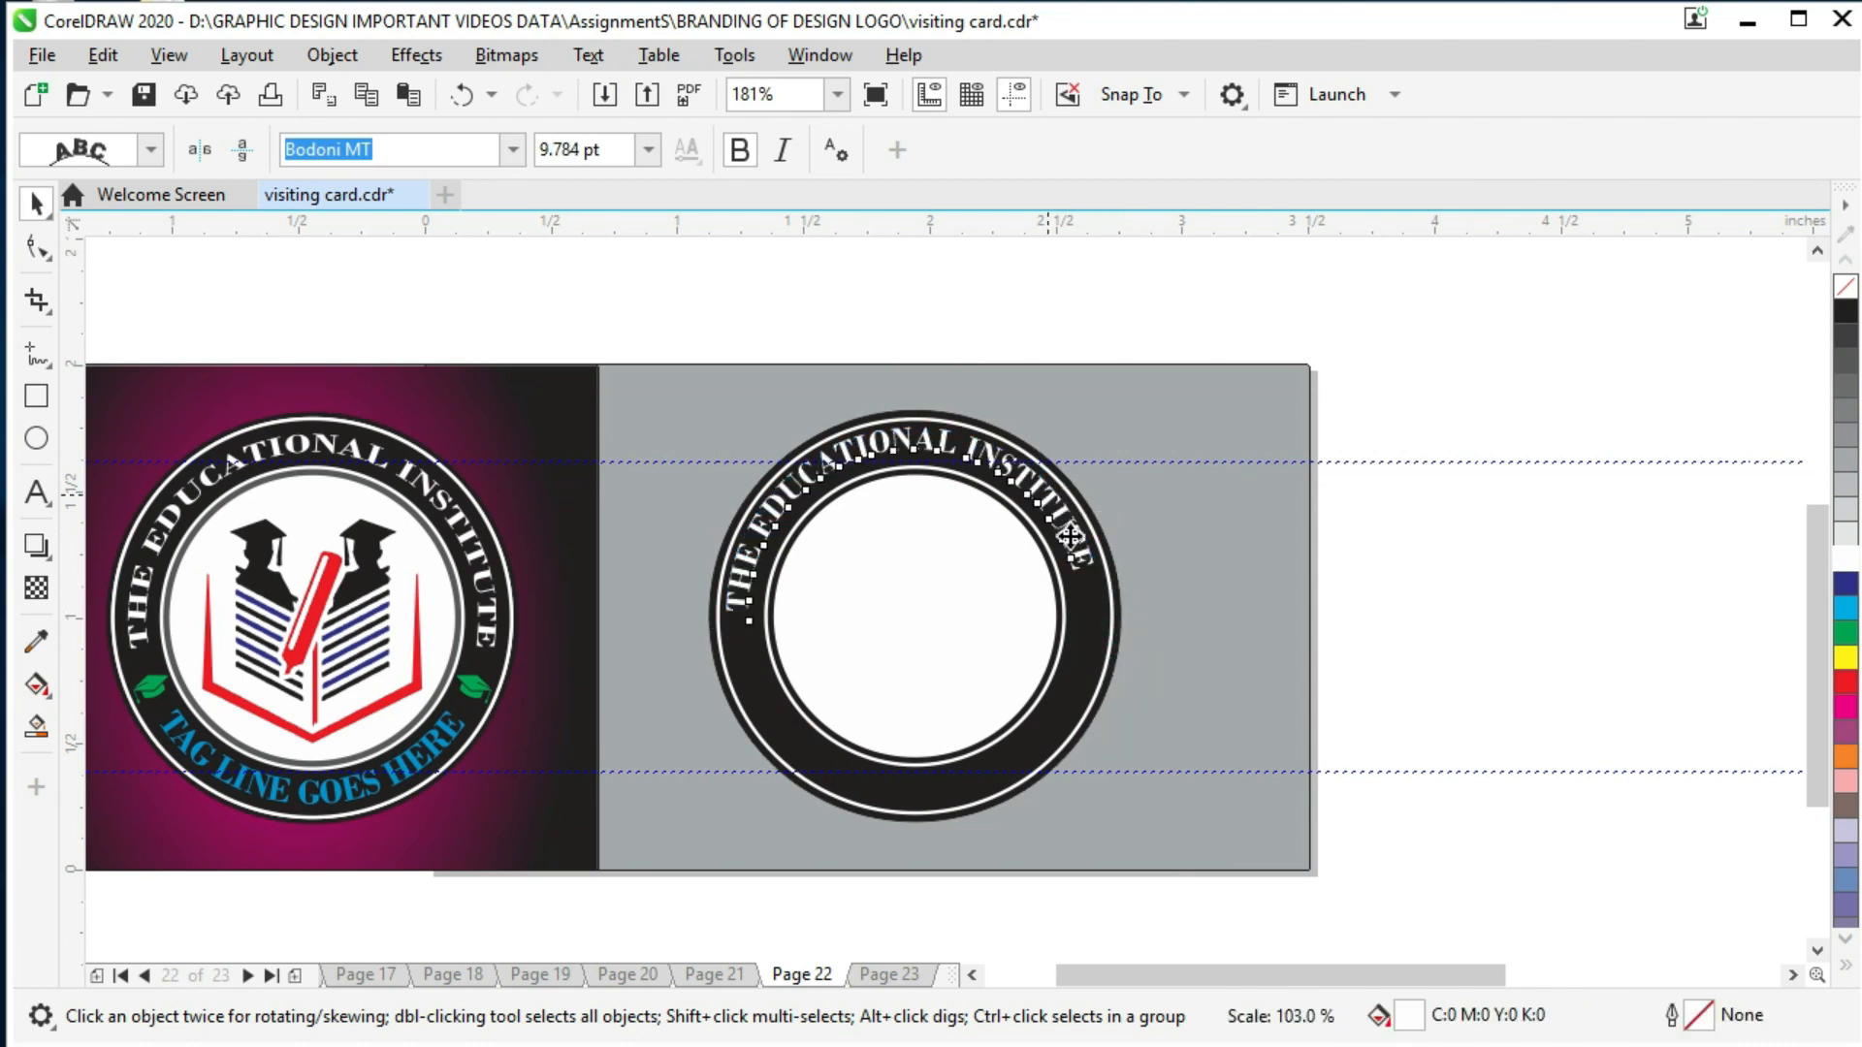
left_click_drag(746, 621, 747, 582)
left_click_drag(1120, 597, 1150, 847)
mouse_move(1127, 624)
left_mouse_down()
mouse_move(1122, 916)
mouse_move(1124, 629)
left_mouse_up()
left_click_drag(1136, 528, 1135, 529)
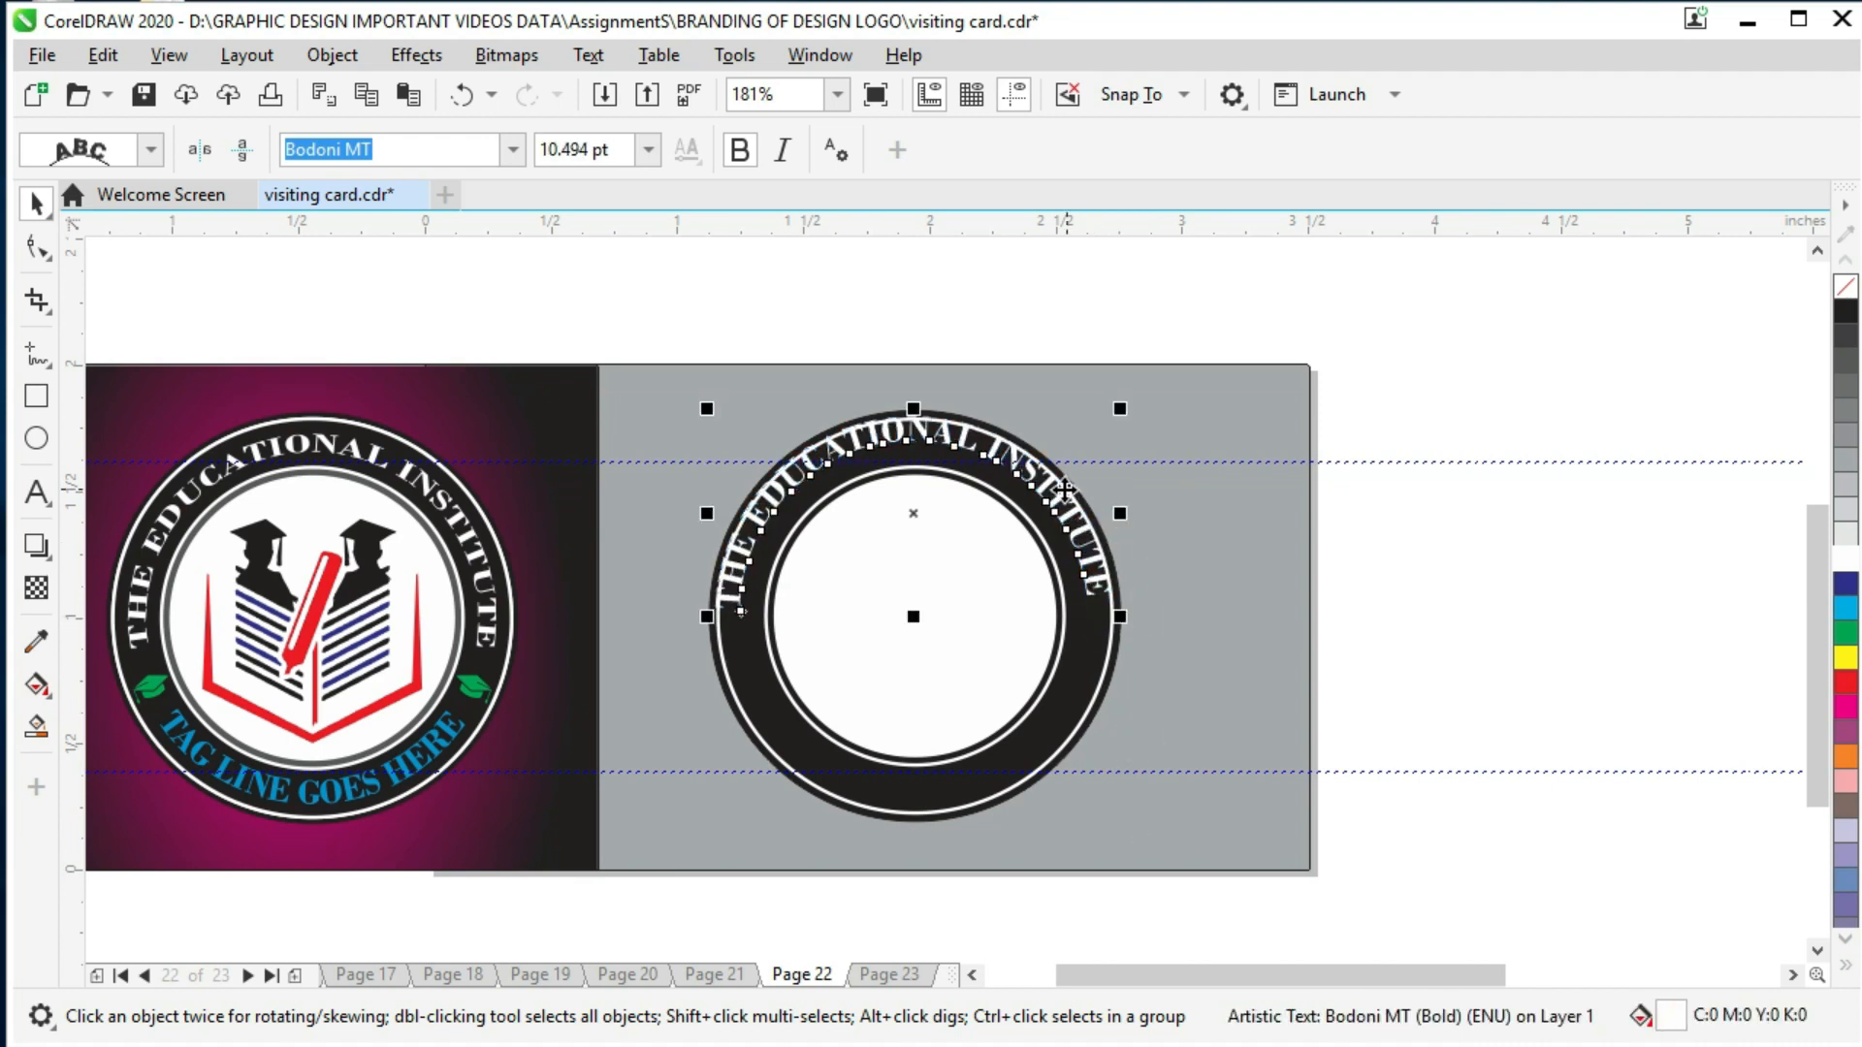
left_click_drag(1122, 617, 1136, 543)
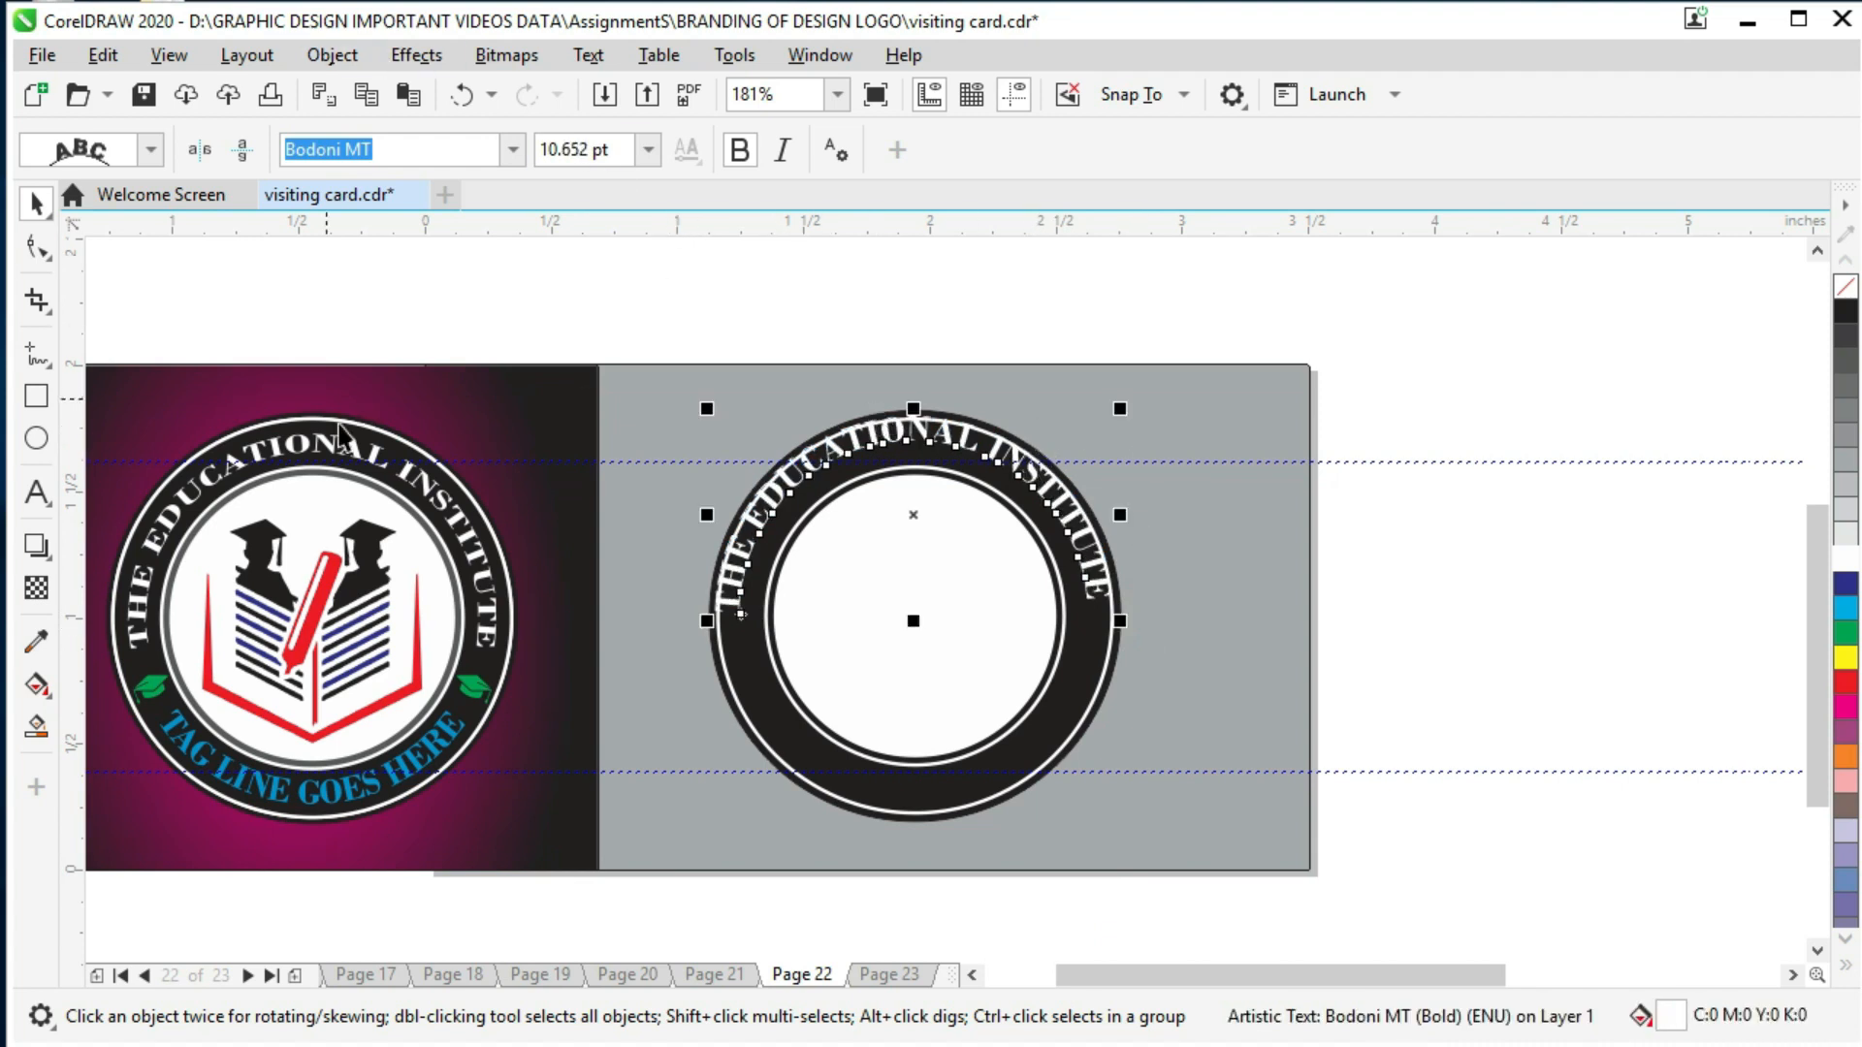
Step: Shift the curved title inward from the outer white outline and enlarge it to about 11.34 pt
left_click(341, 455)
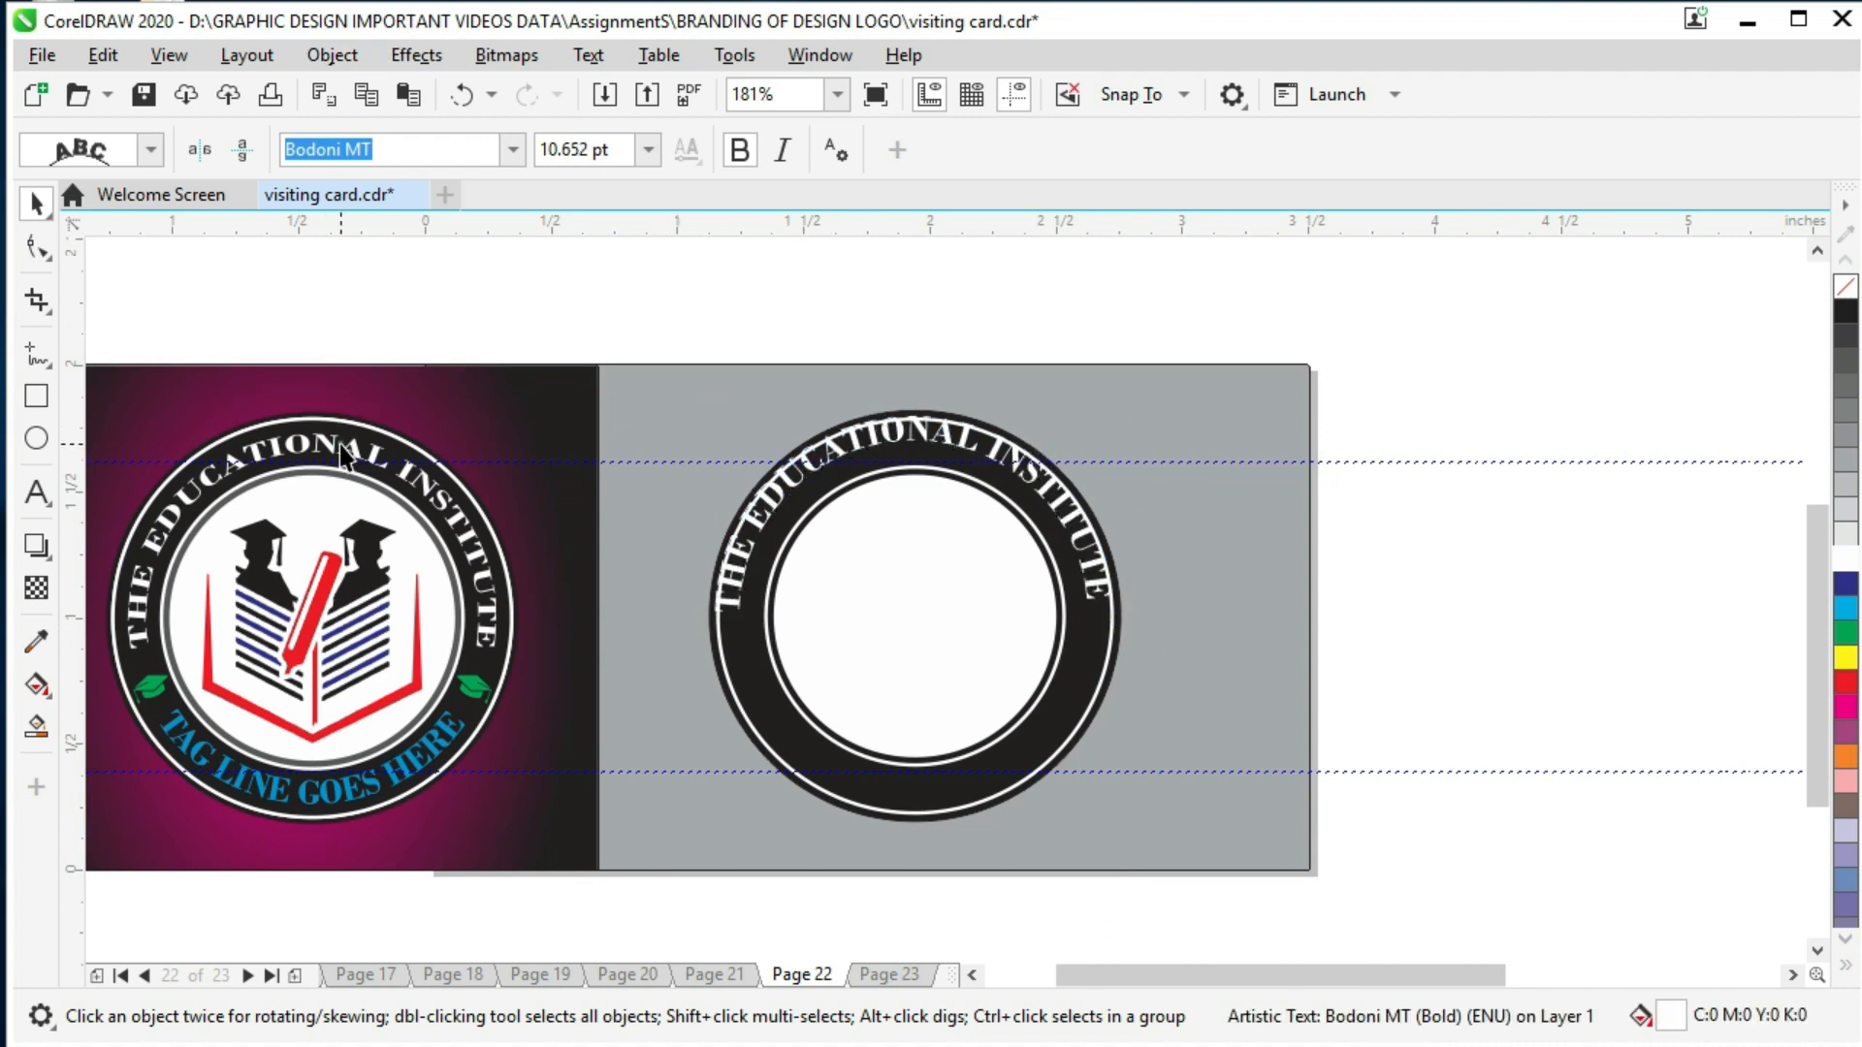
left_click(952, 448)
left_click_drag(747, 614, 765, 630)
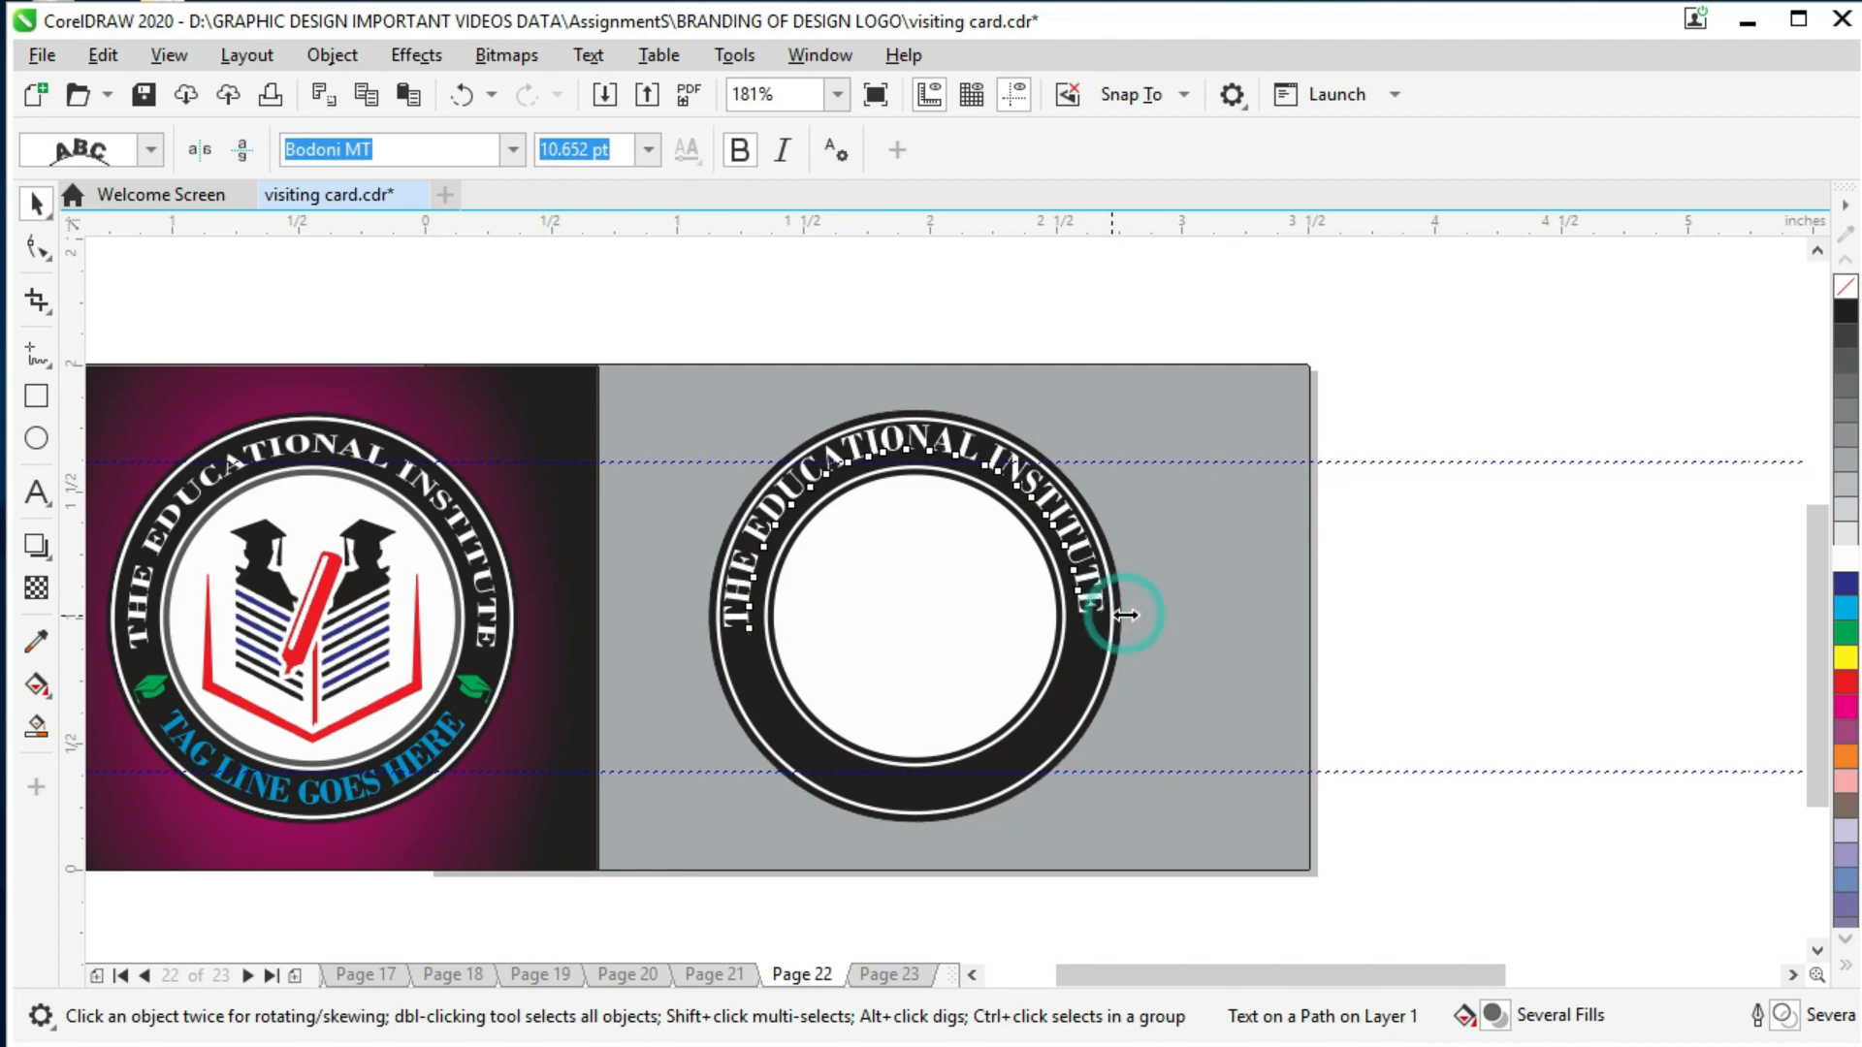
left_click_drag(1125, 823, 1132, 878)
key("ctrl+z")
left_click_drag(1113, 640, 1139, 811)
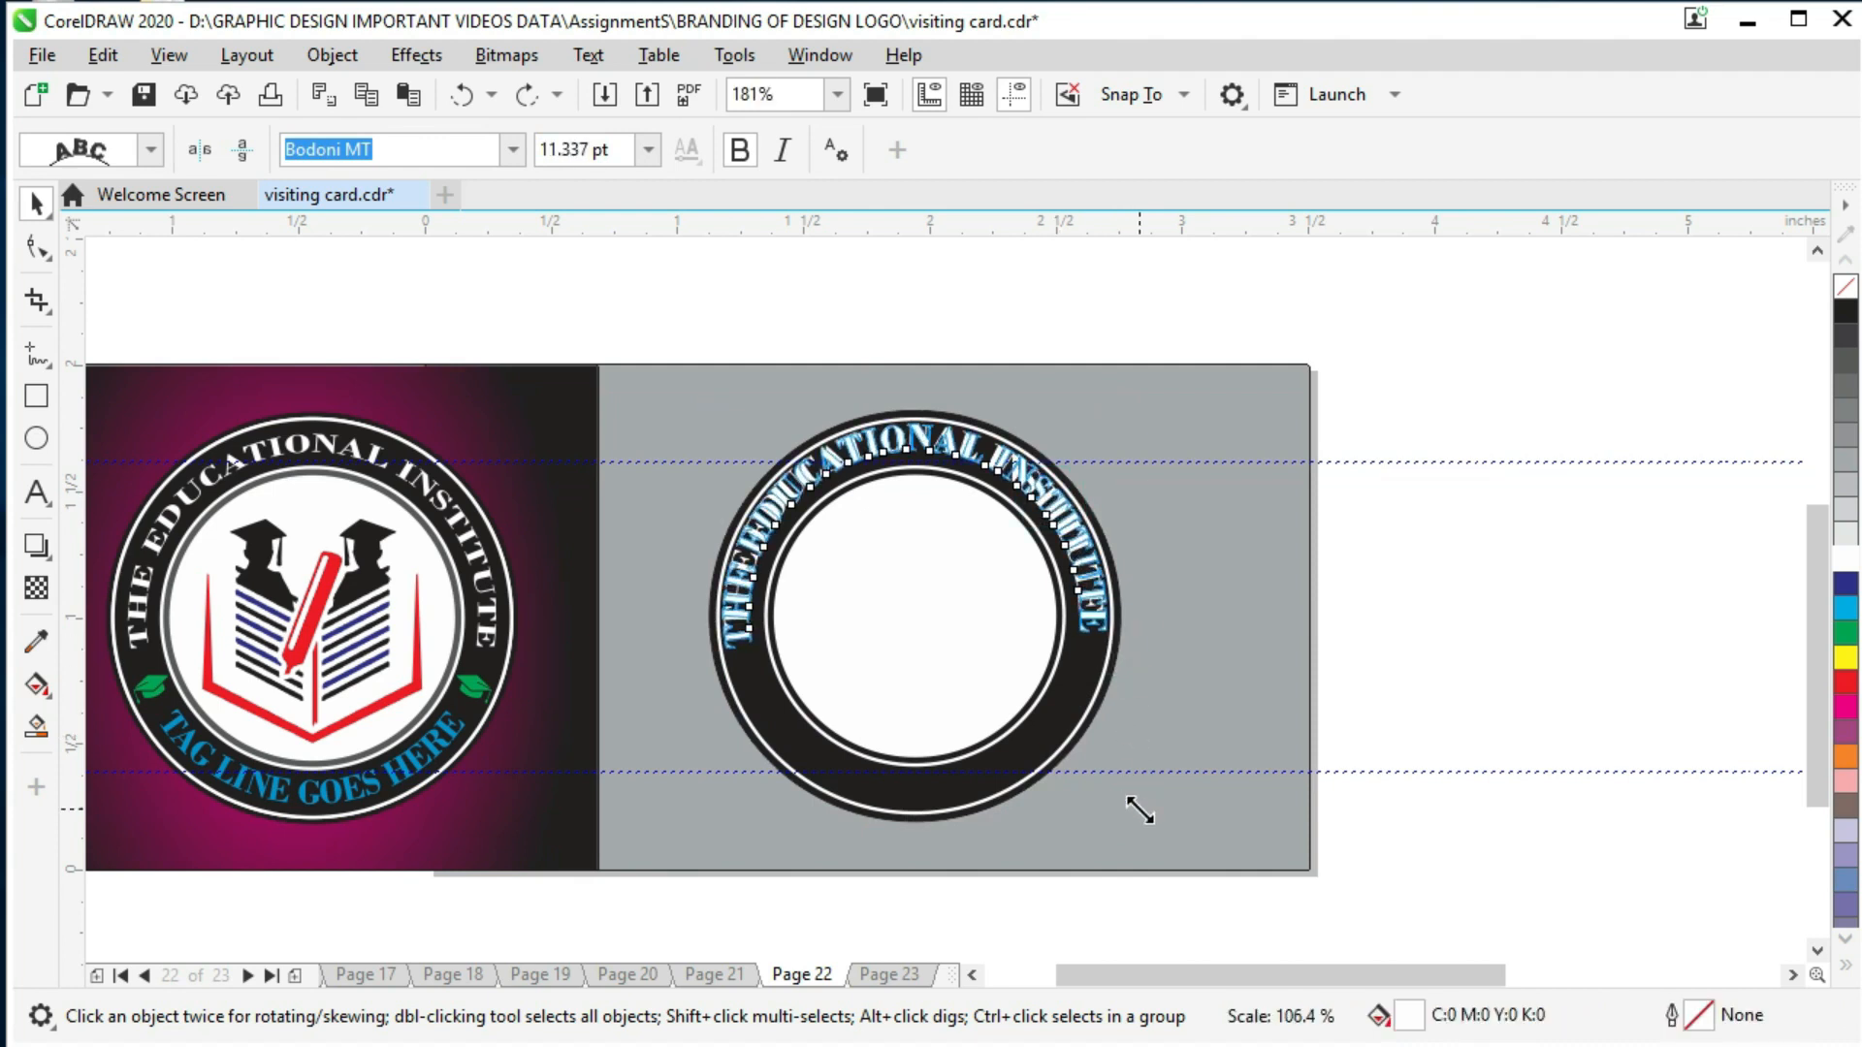
Step: Fine-tune the curved title's offset and rotation so its letters sit between the white outlines and its ends are roughly level
left_click(897, 451)
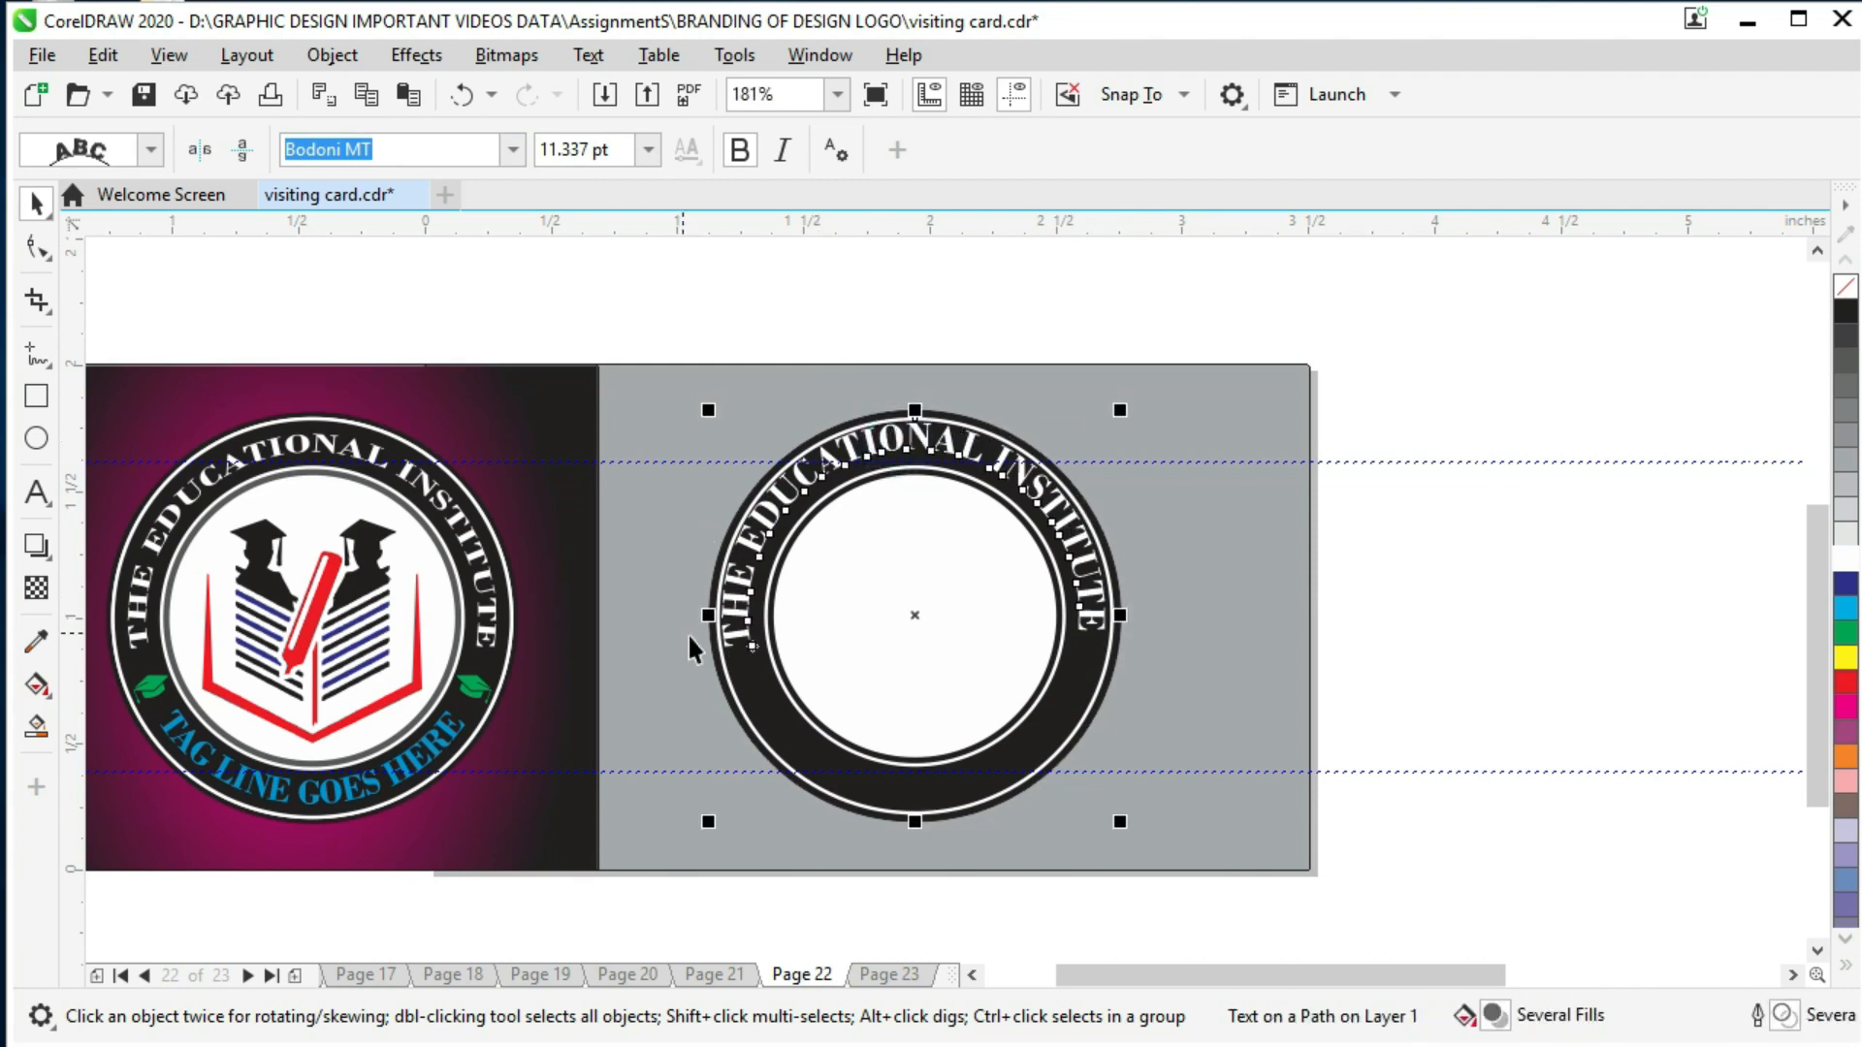
mouse_move(749, 644)
left_mouse_down()
mouse_move(766, 642)
mouse_move(757, 625)
left_mouse_up()
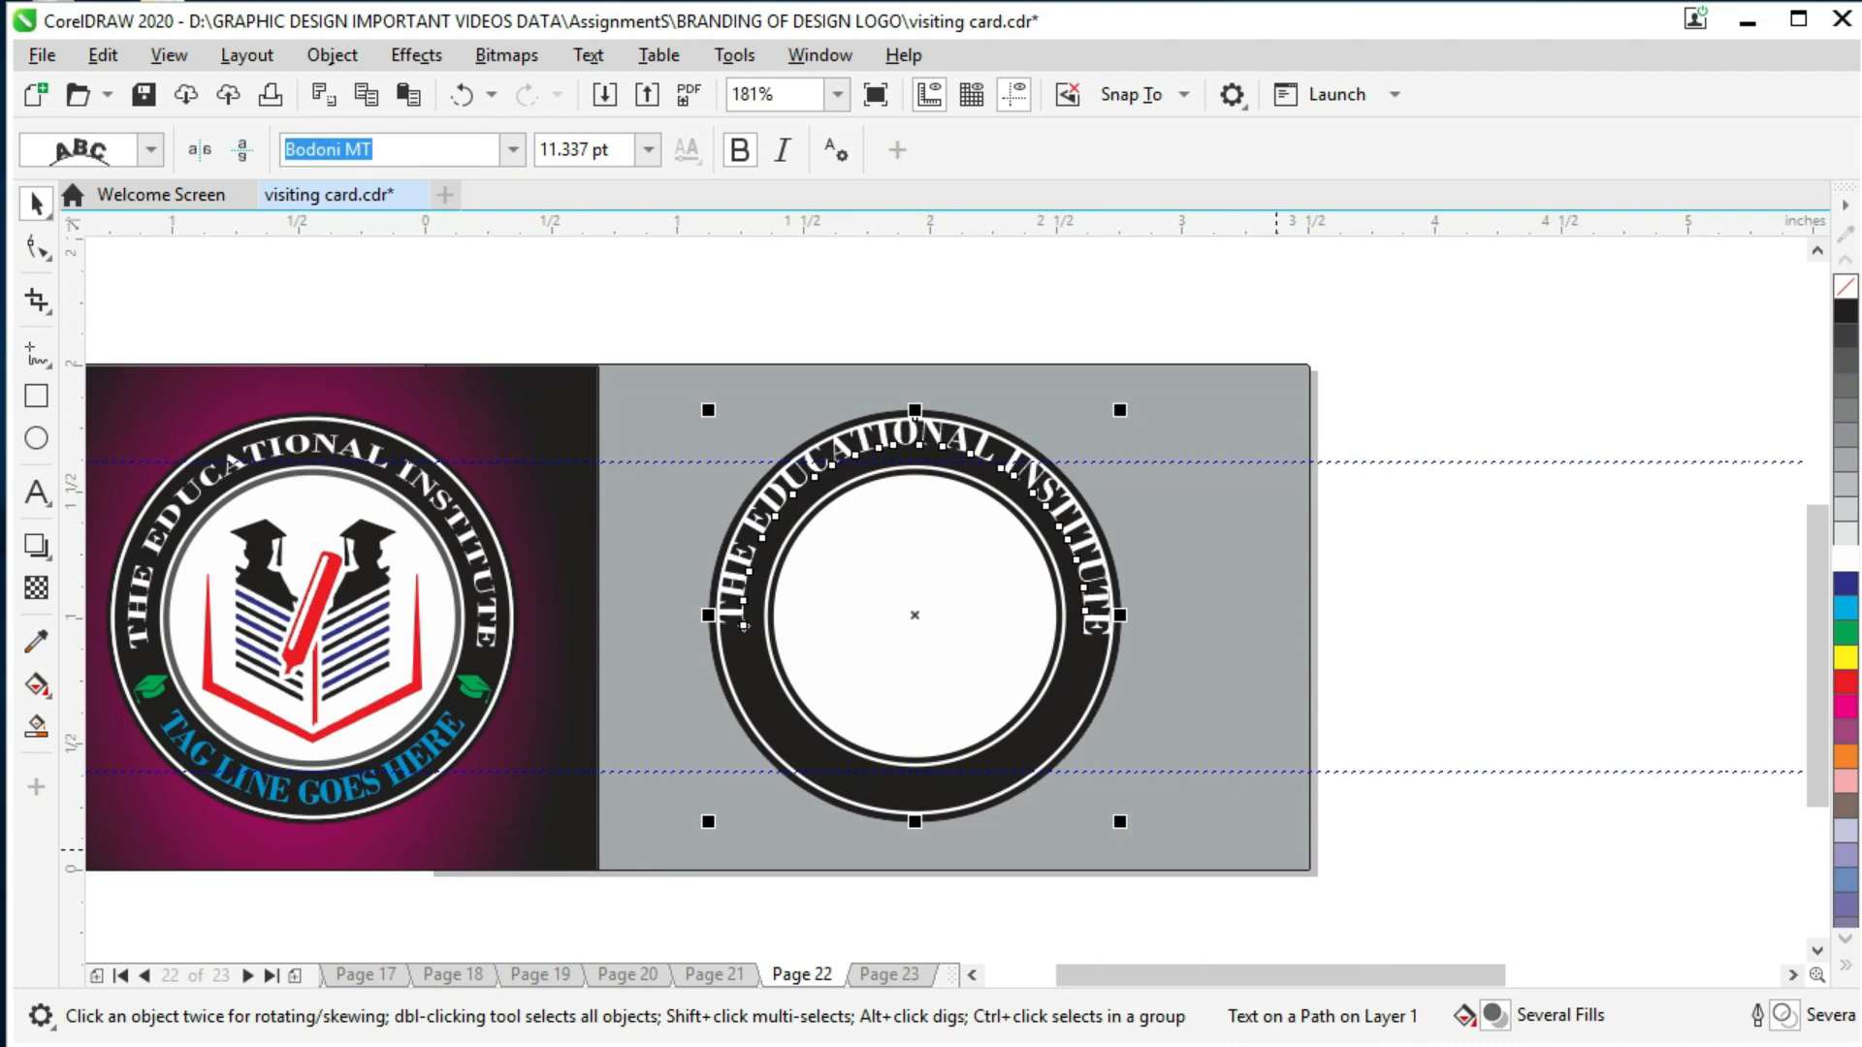
scroll(745, 629, "up", 4)
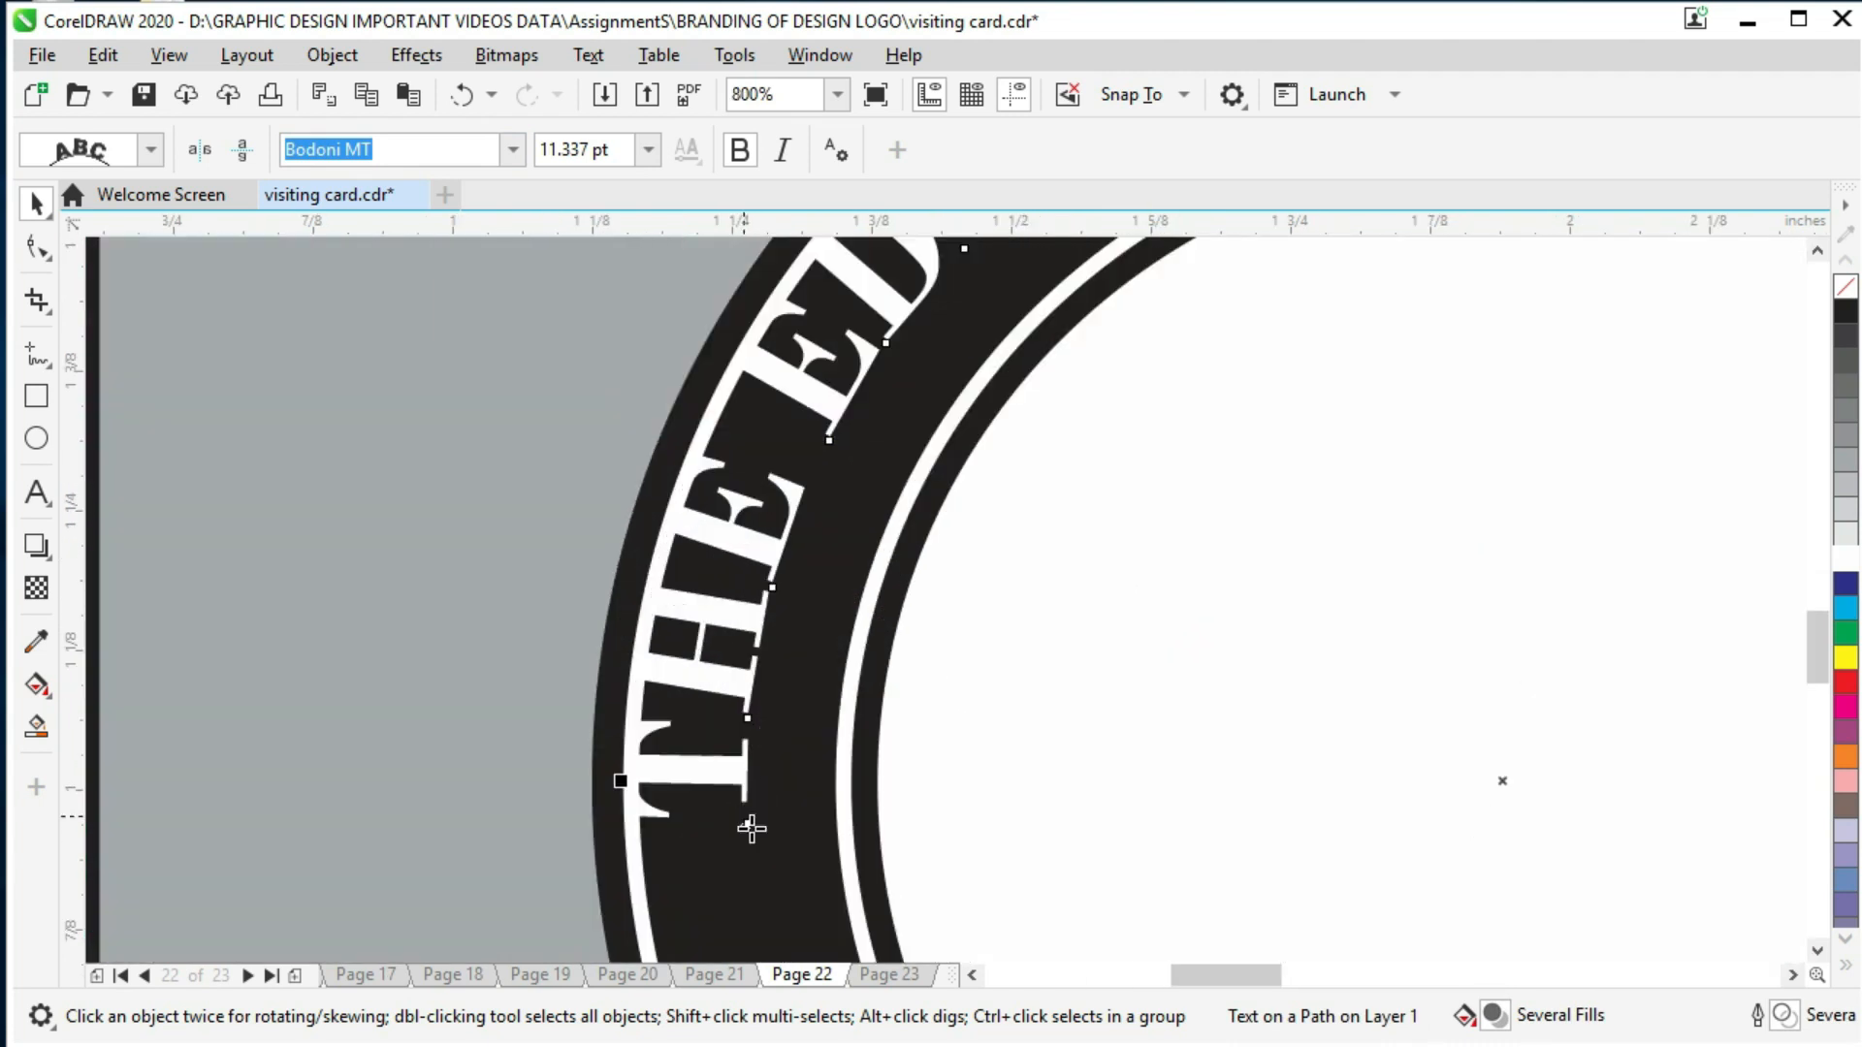
left_click_drag(747, 823, 785, 832)
scroll(1549, 561, "down", 4)
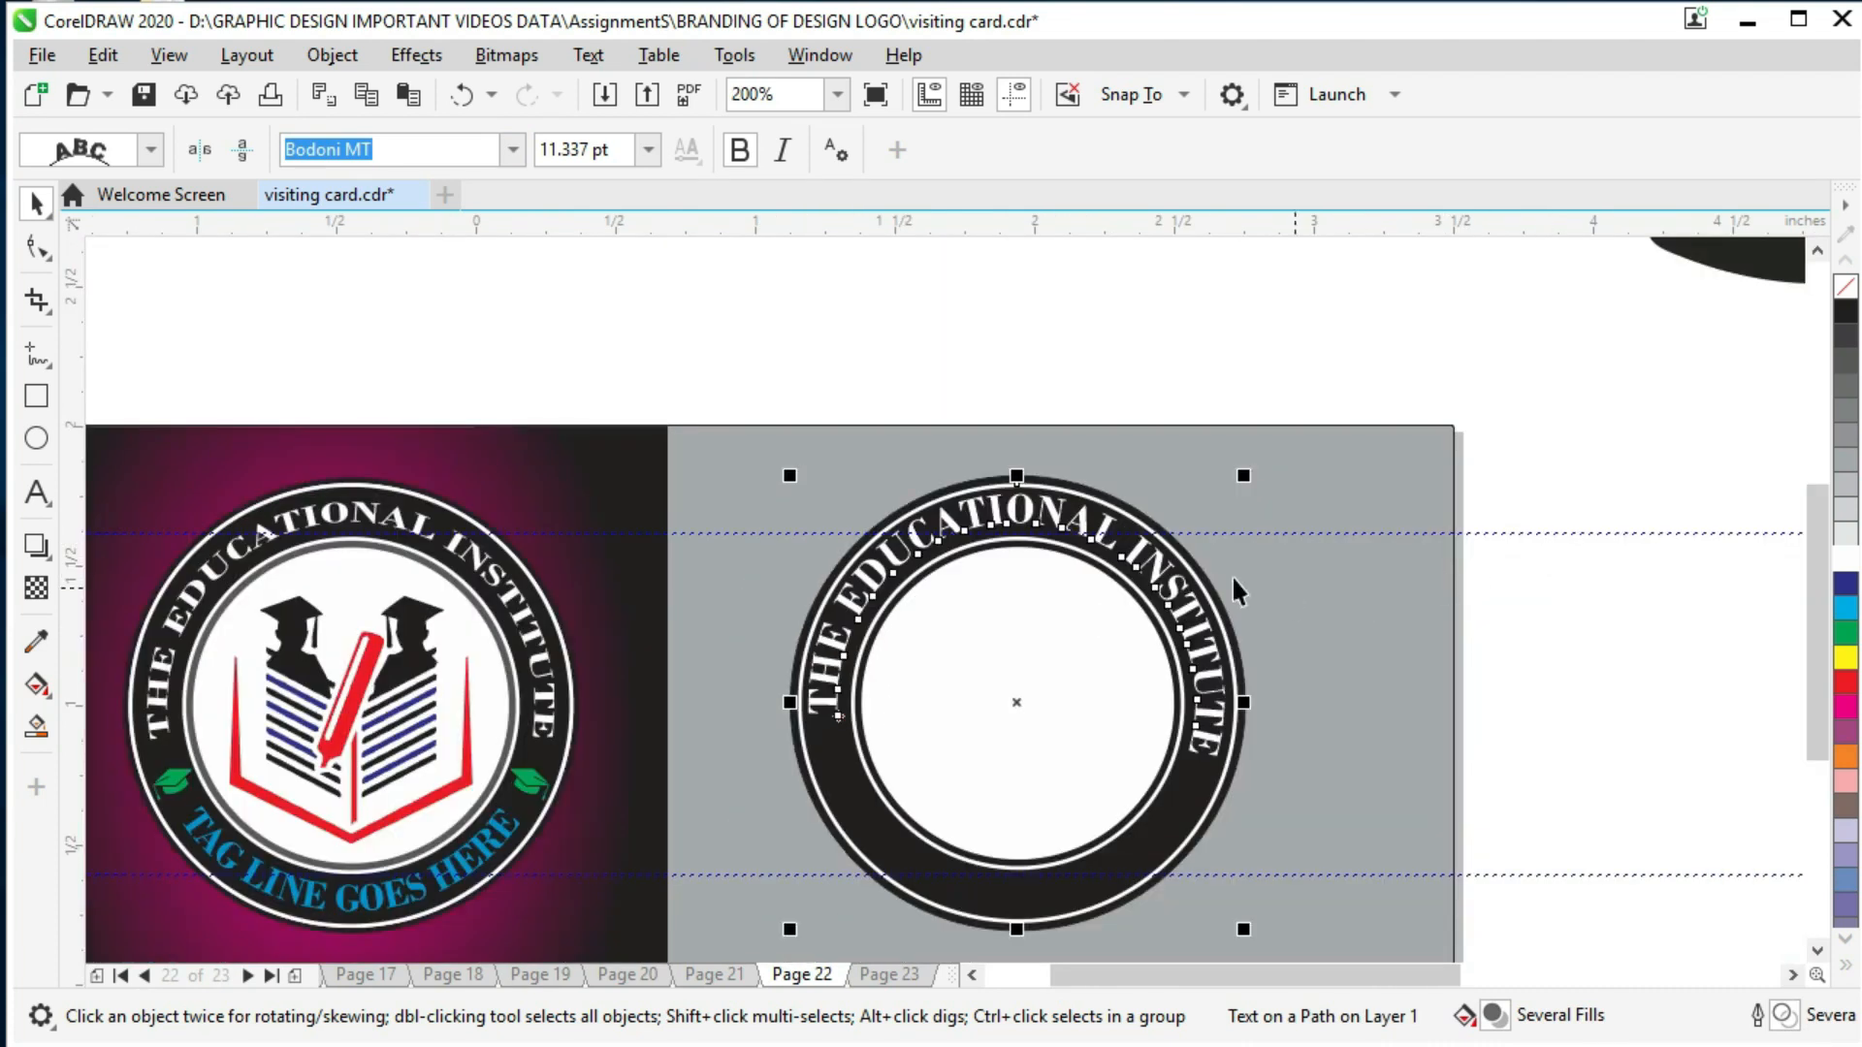
left_click(1054, 517)
left_click_drag(834, 718, 844, 733)
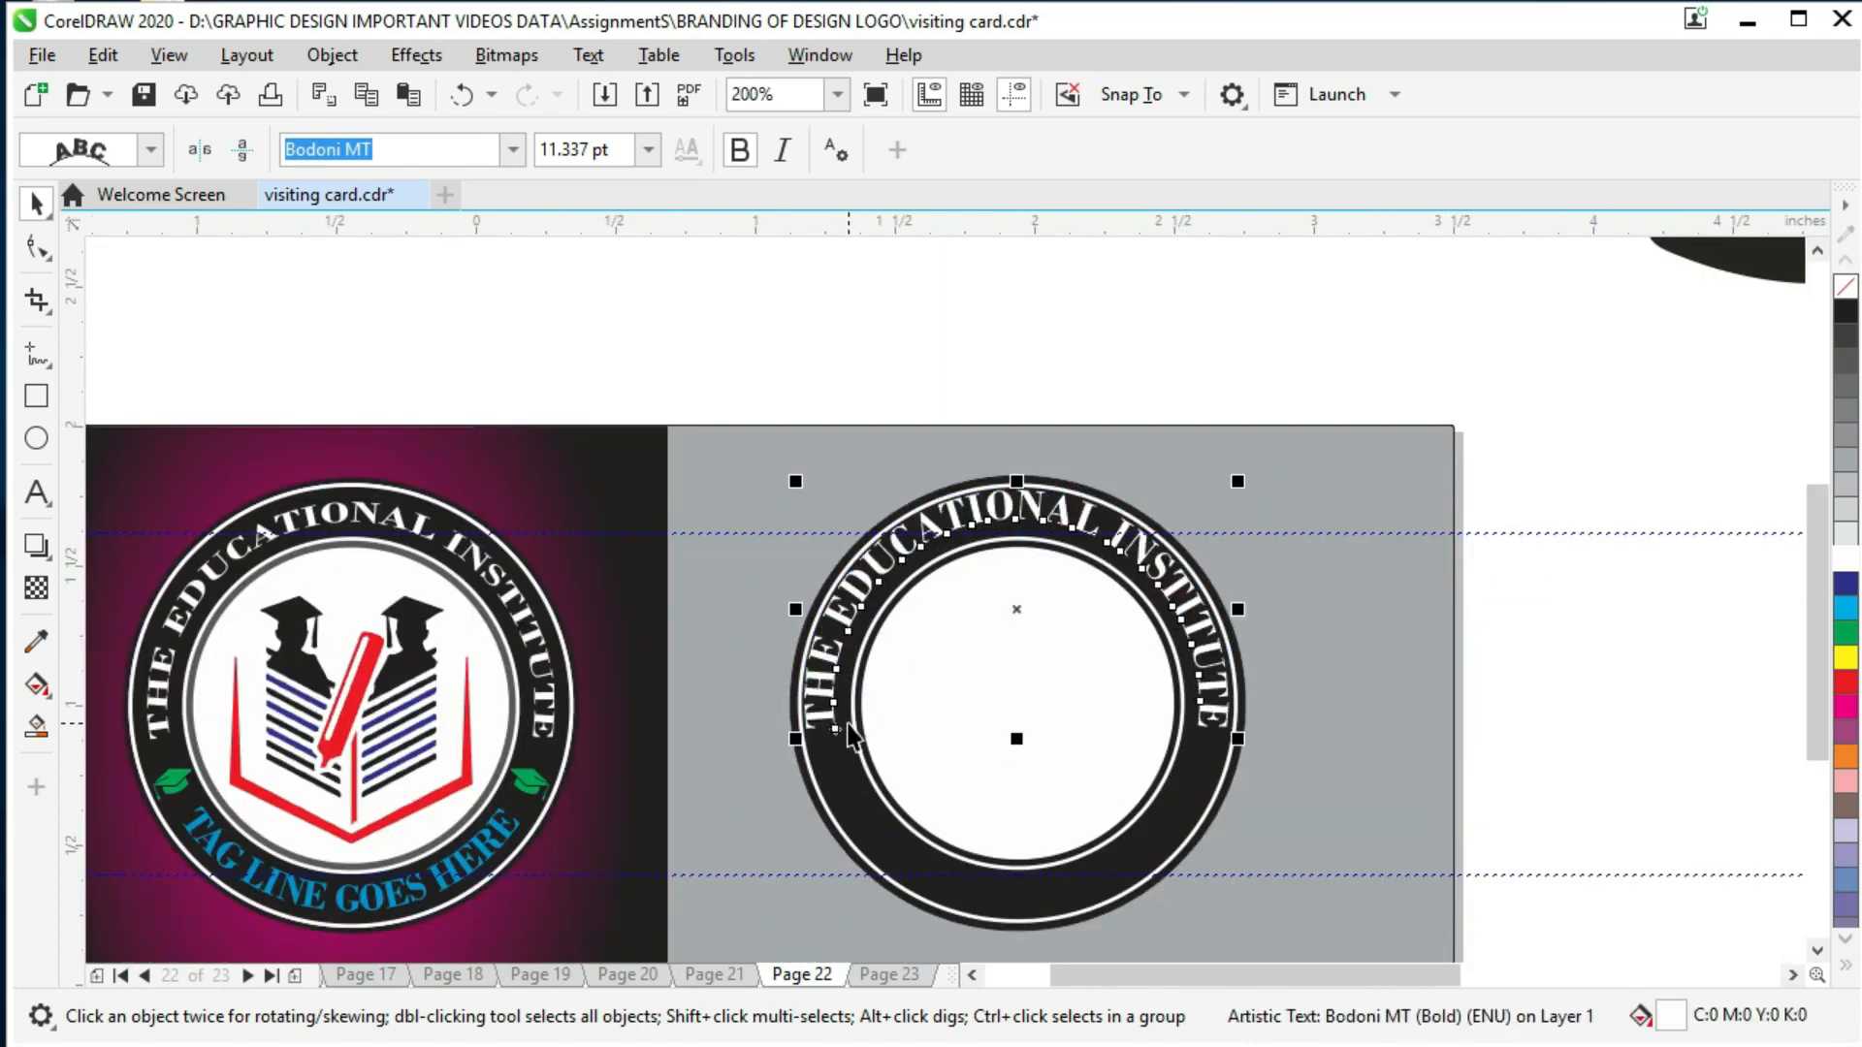
scroll(833, 733, "up", 4)
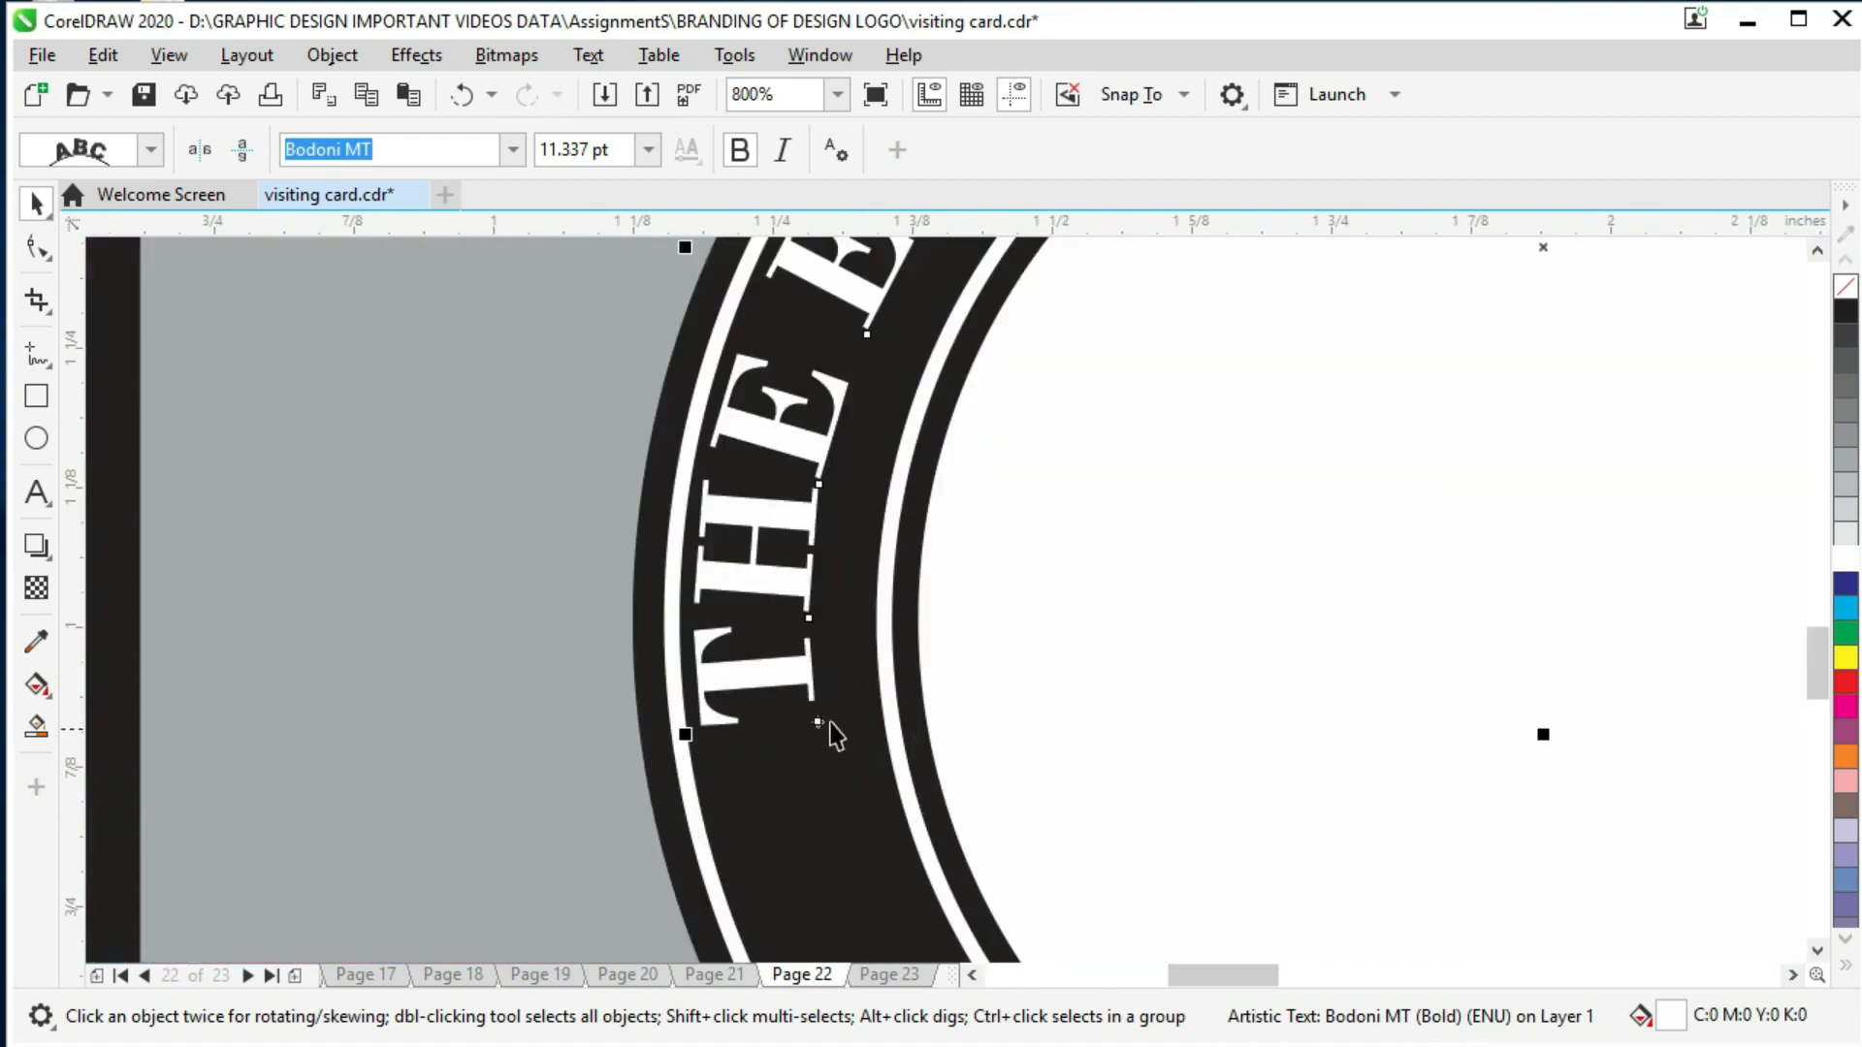
left_click_drag(821, 717, 835, 718)
scroll(876, 669, "down", 2)
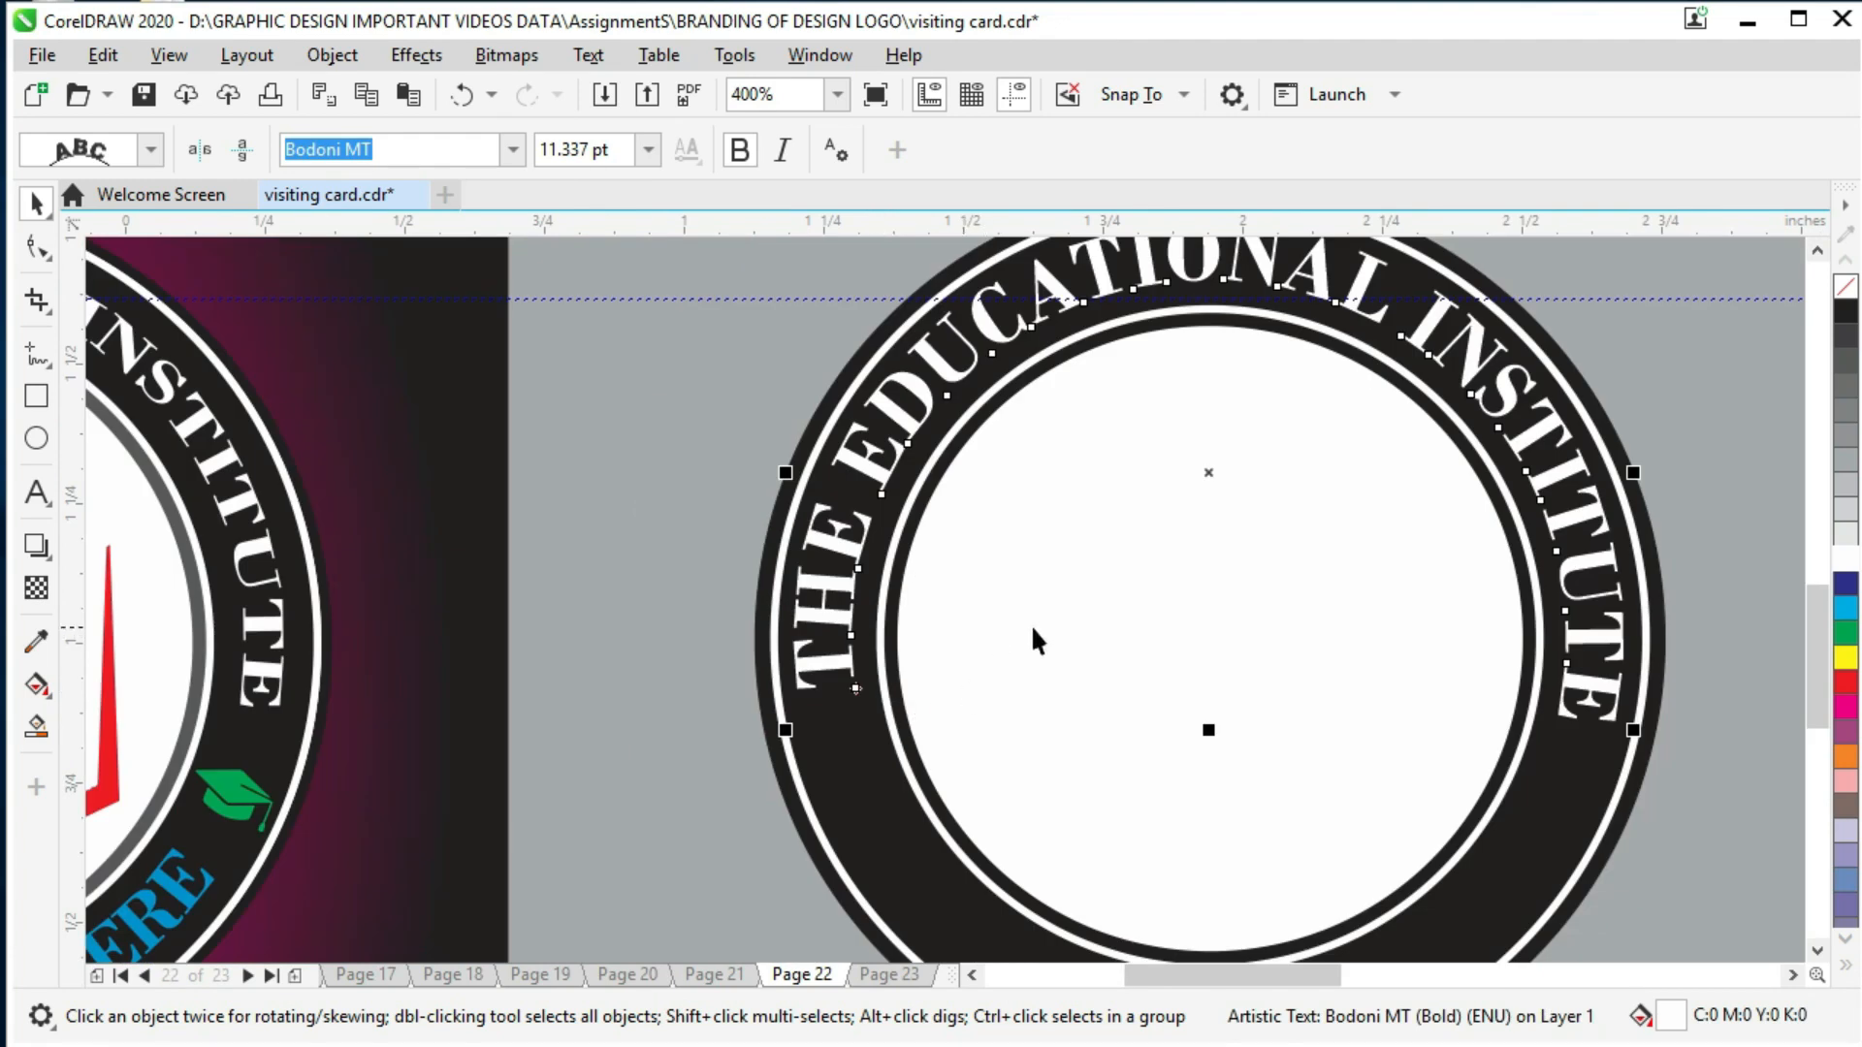
Step: Place a horizontal guideline at about 0.919 in and shift the curved title until both ends are level against it
left_click_drag(1312, 235, 1298, 687)
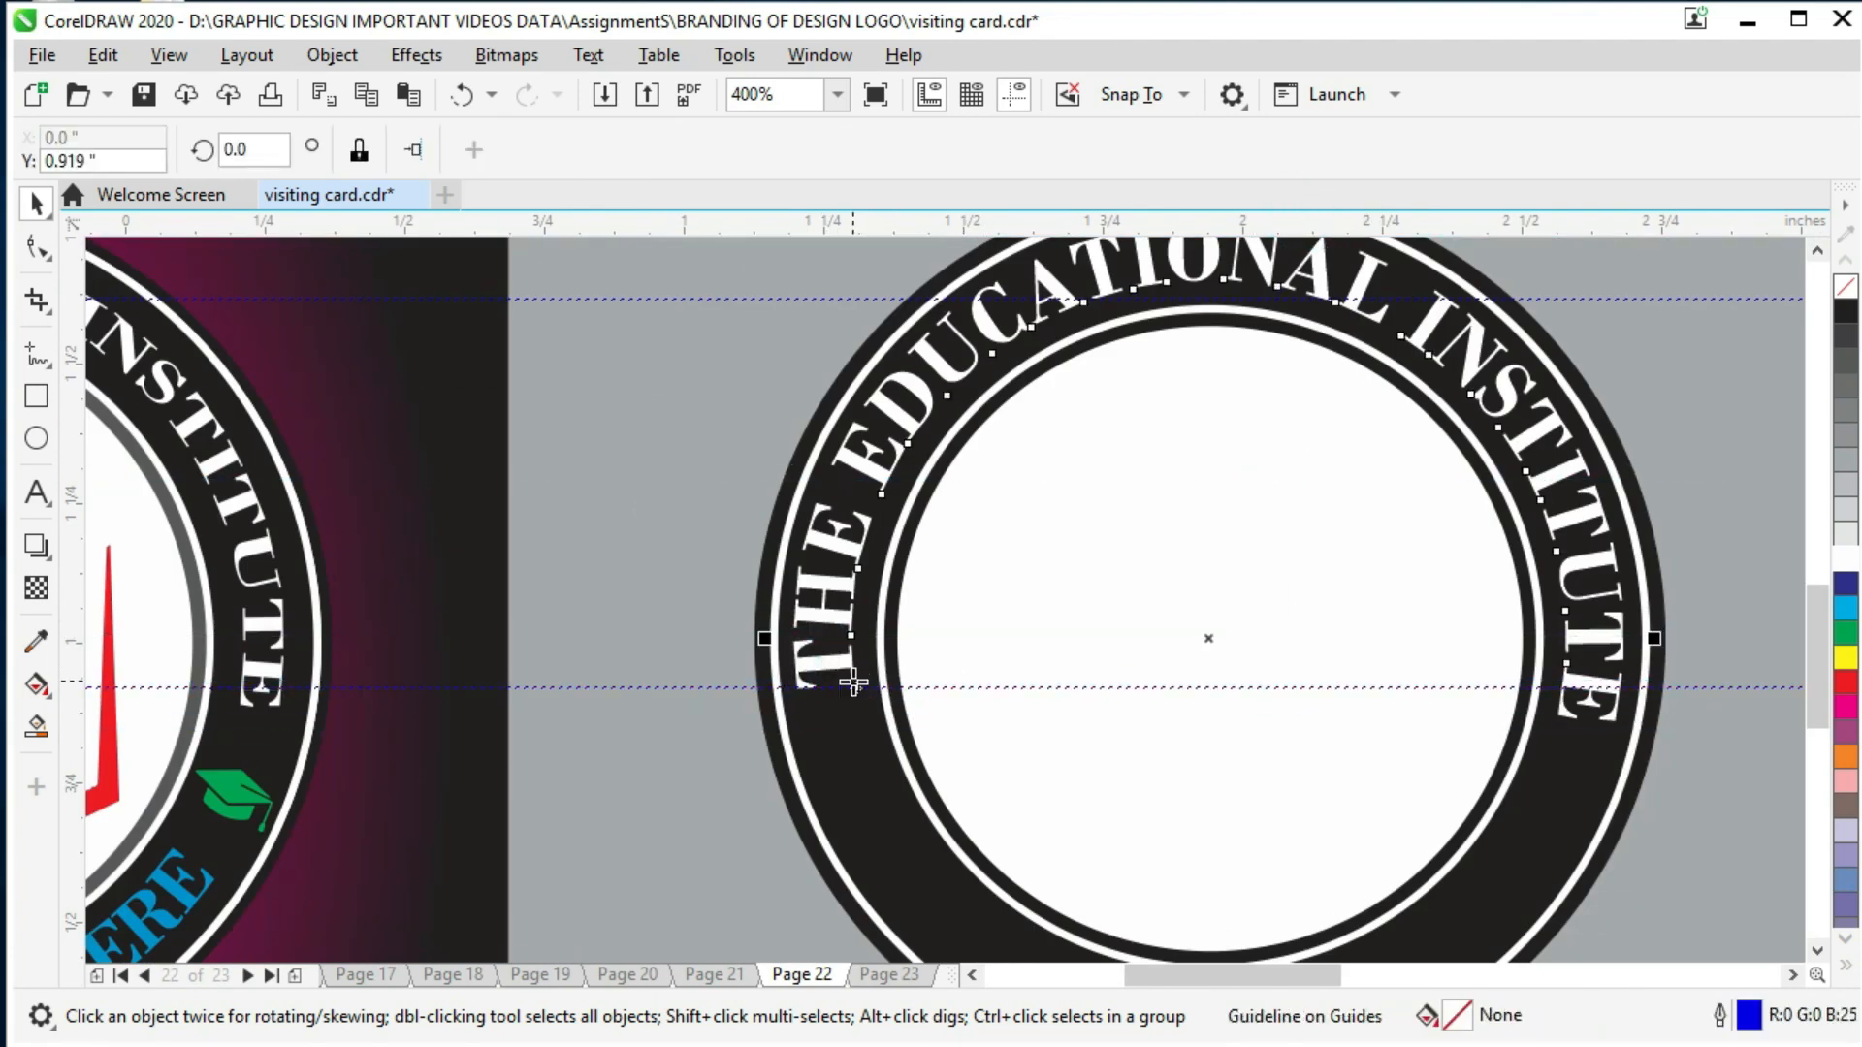
left_click(855, 689)
left_click_drag(855, 689, 863, 691)
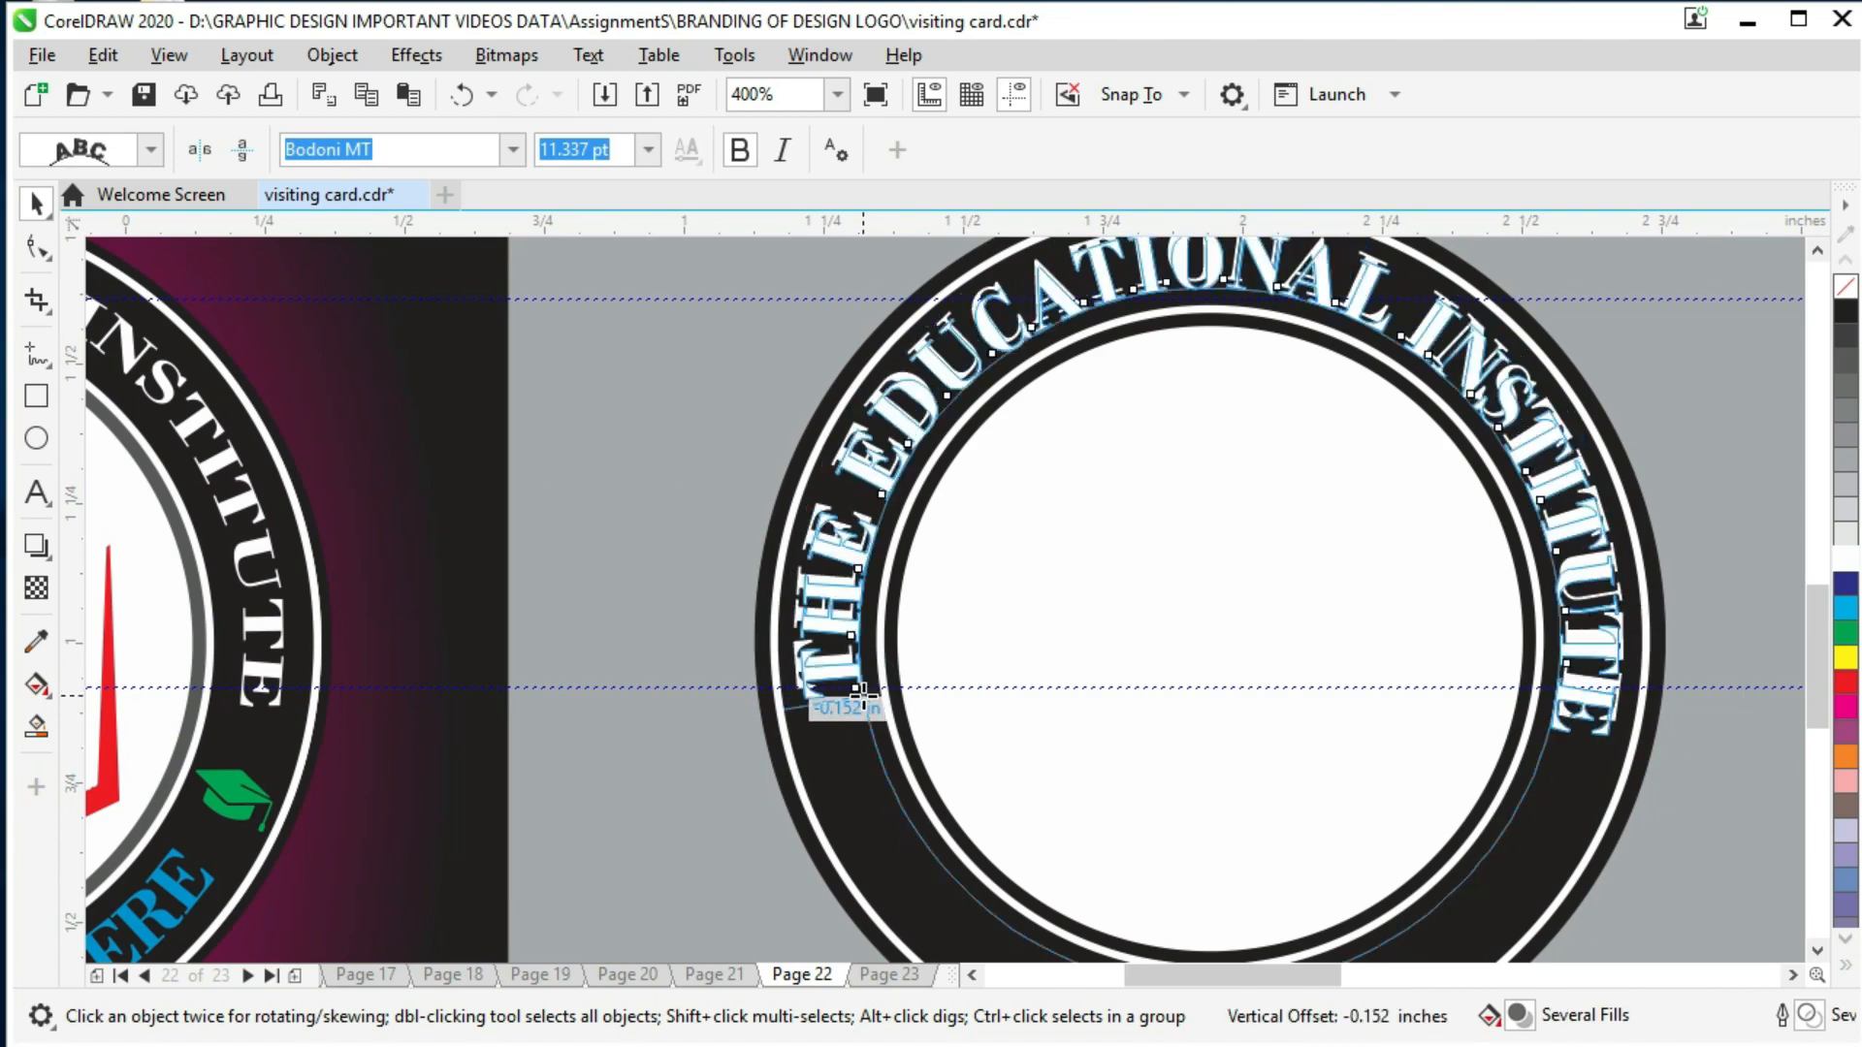
left_click_drag(863, 690, 865, 705)
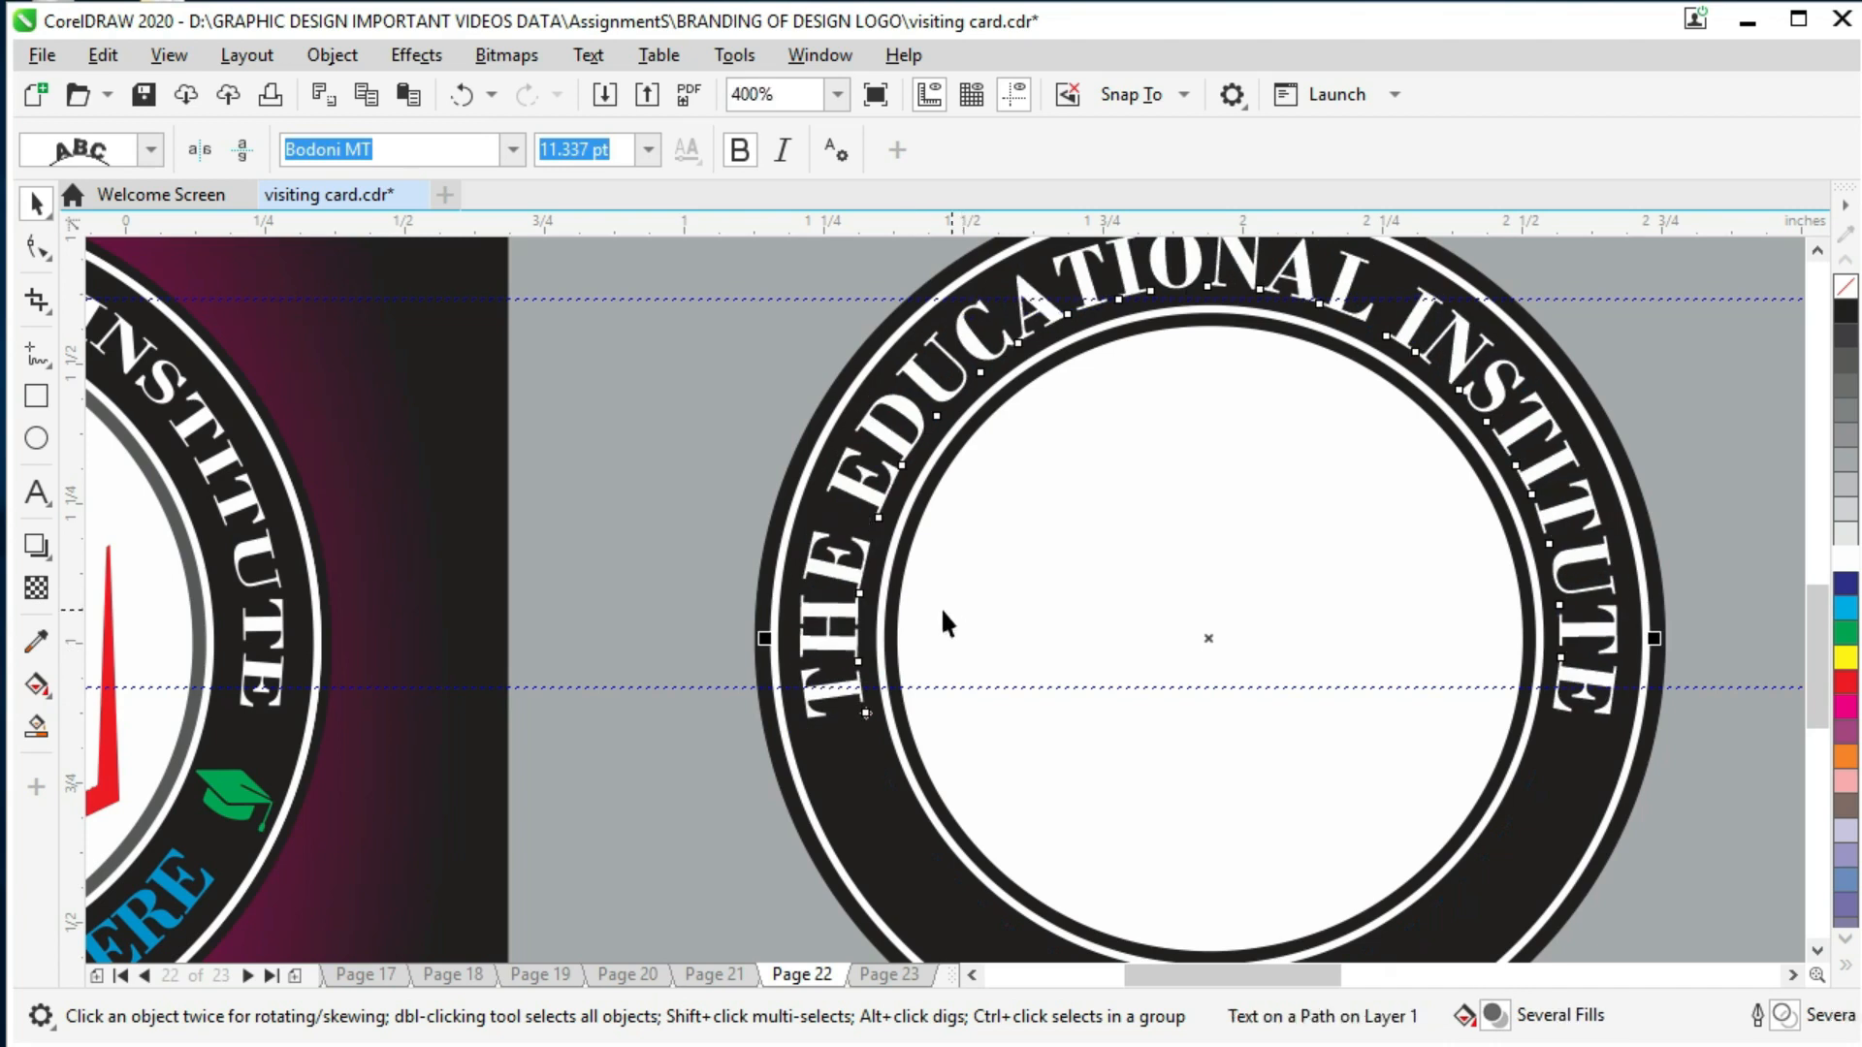
scroll(1311, 529, "down", 4)
key("ctrl+s")
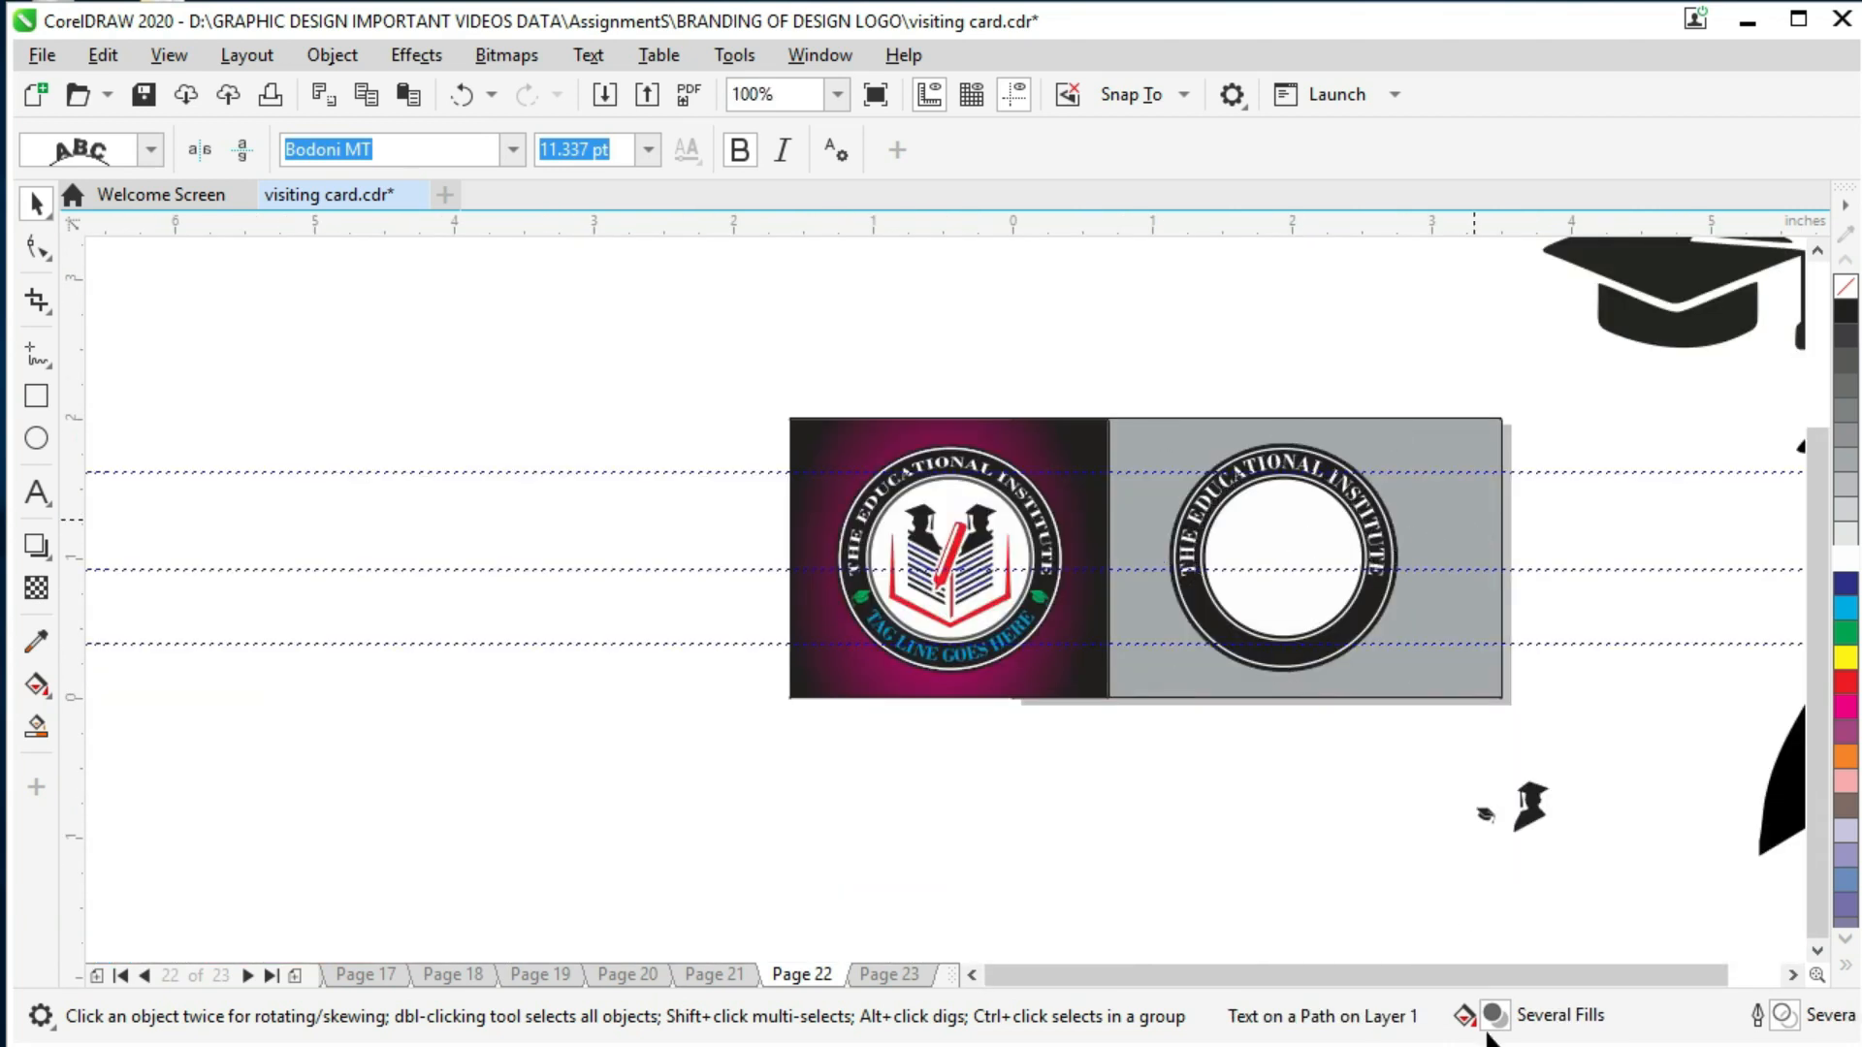
Step: Fit the text TAG LINE GOES HERE to a circular path along the lower half of the black ring
scroll(1301, 503, "up", 4)
scroll(1392, 624, "down", 2)
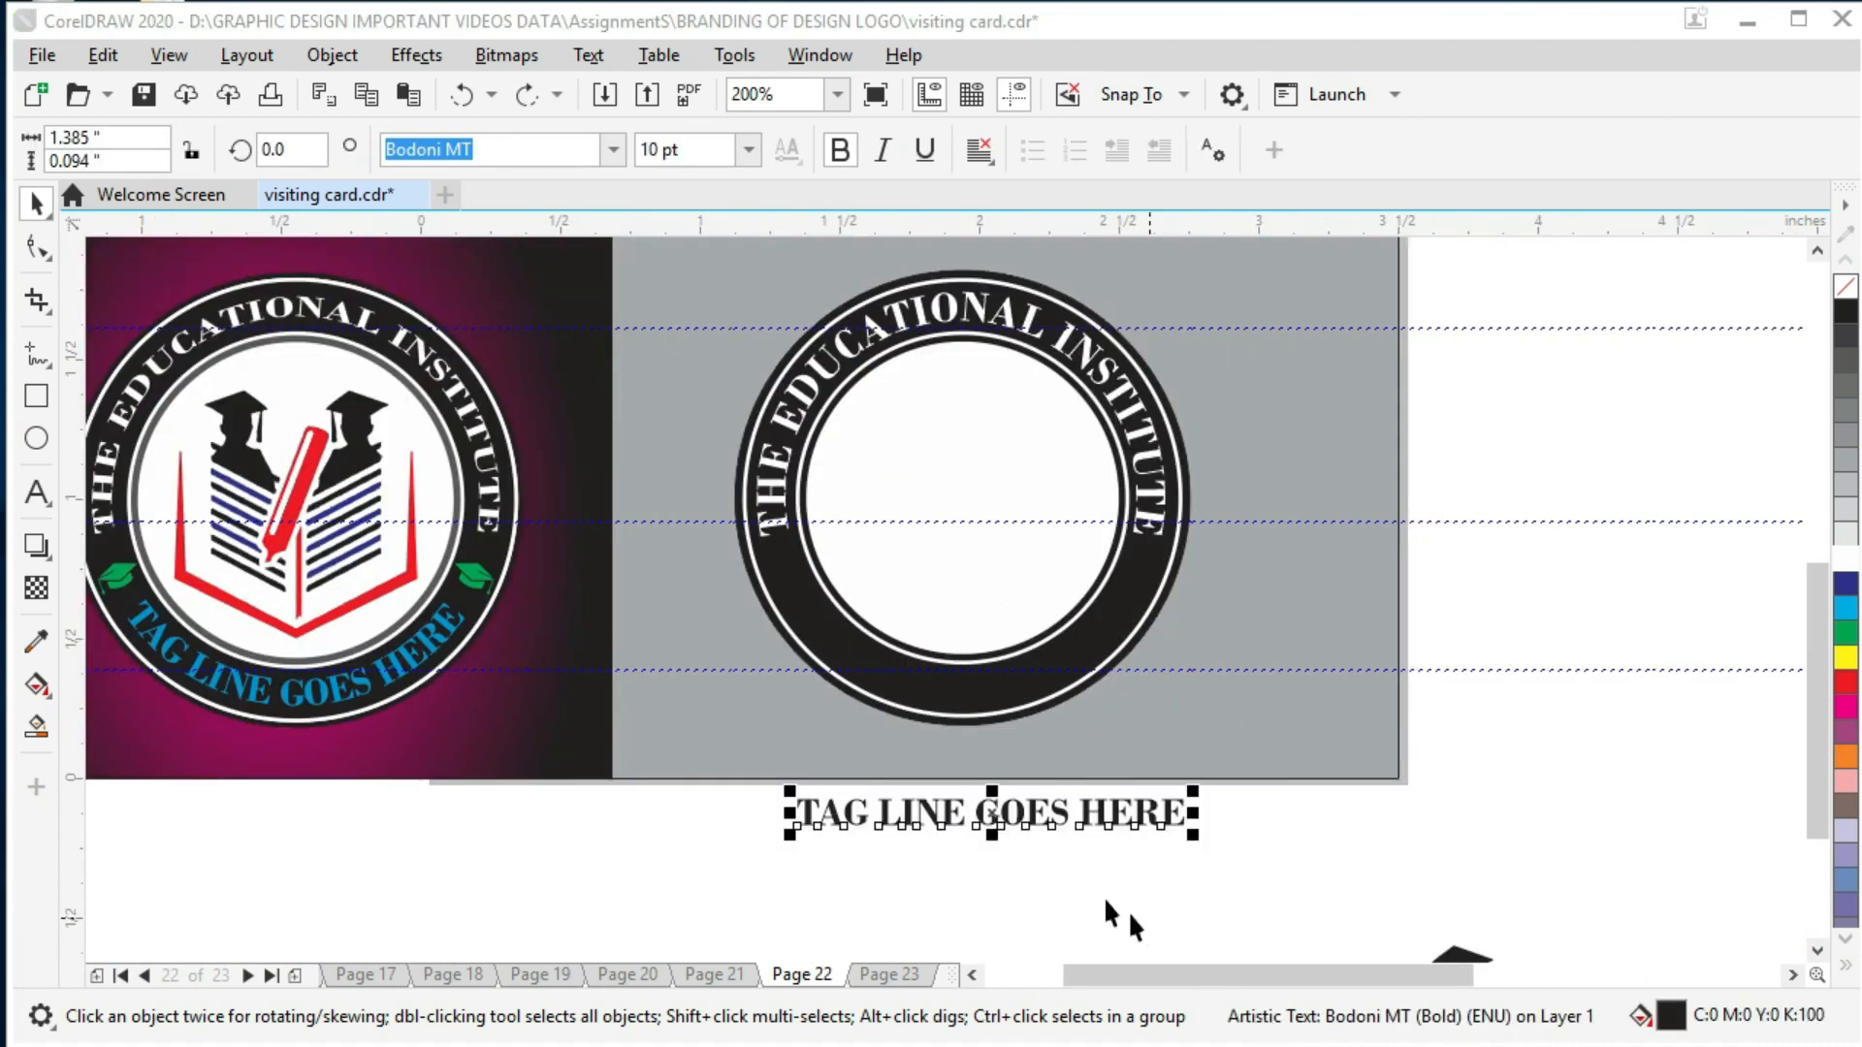
left_click(1042, 807)
left_click(1041, 807)
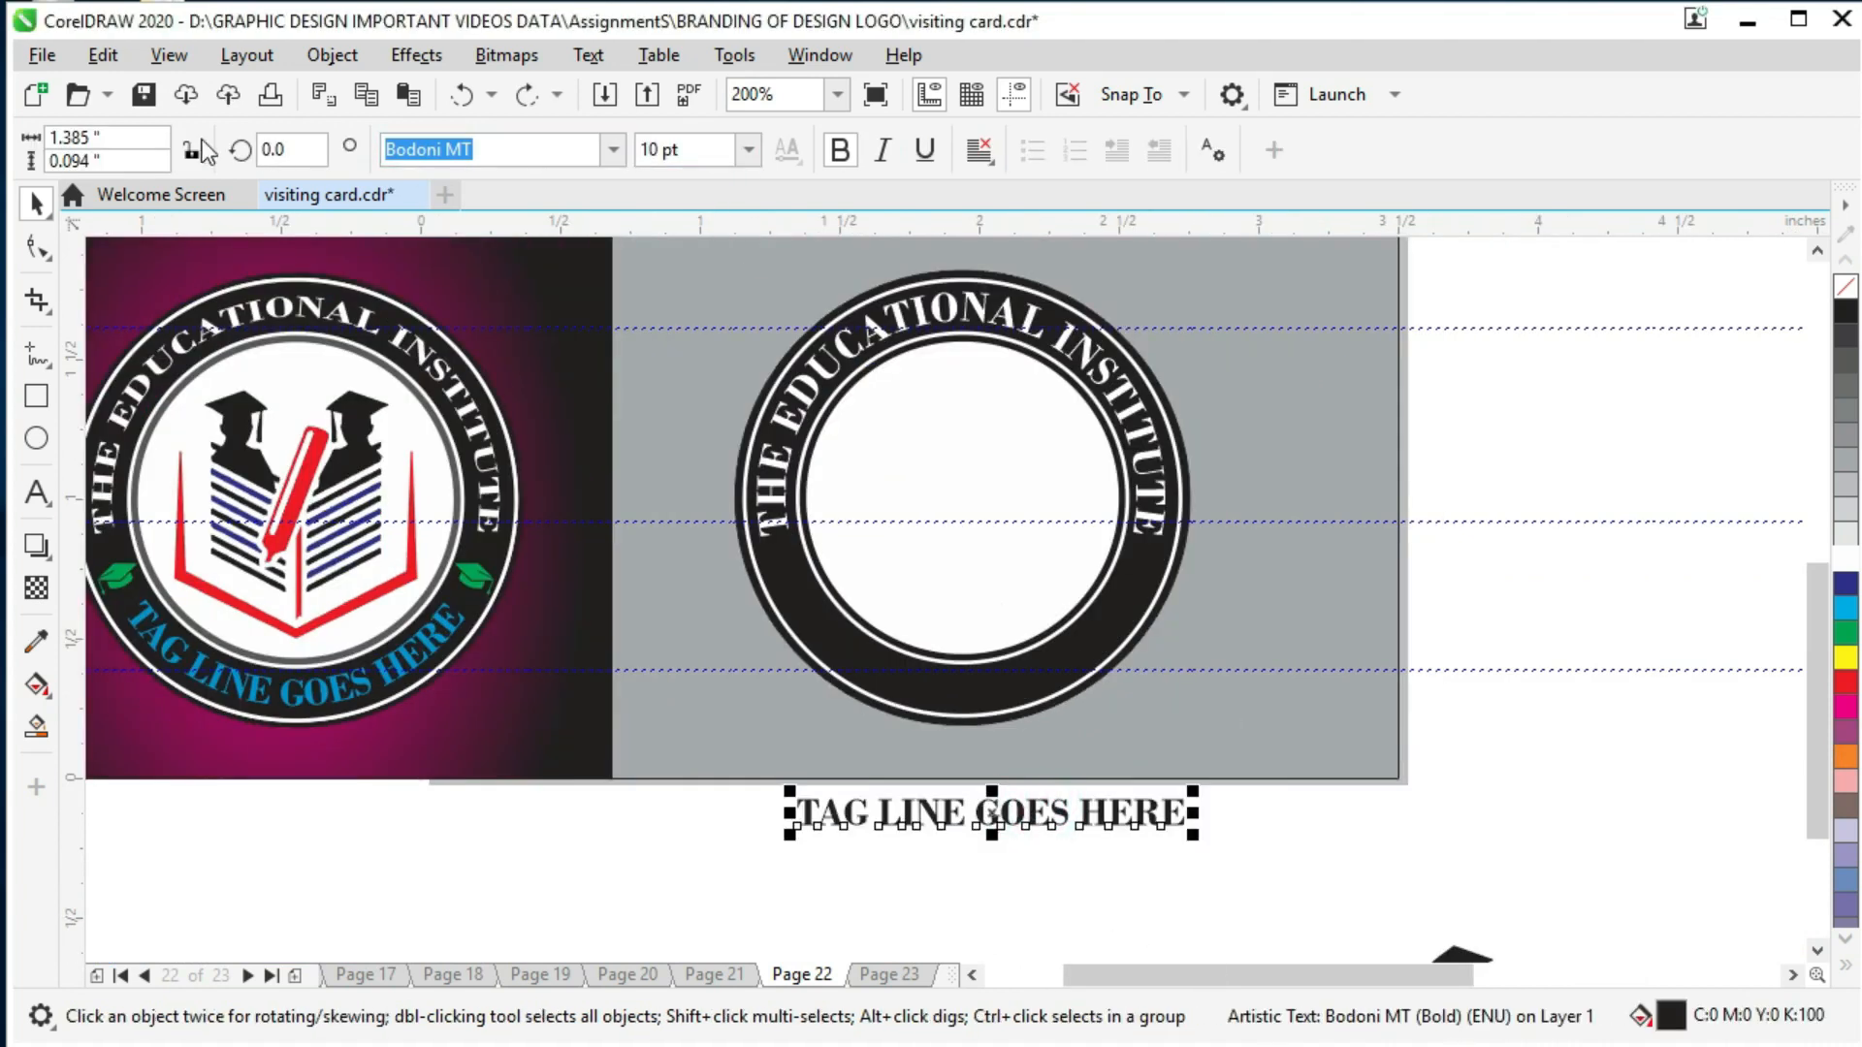
left_click(587, 54)
left_click(726, 450)
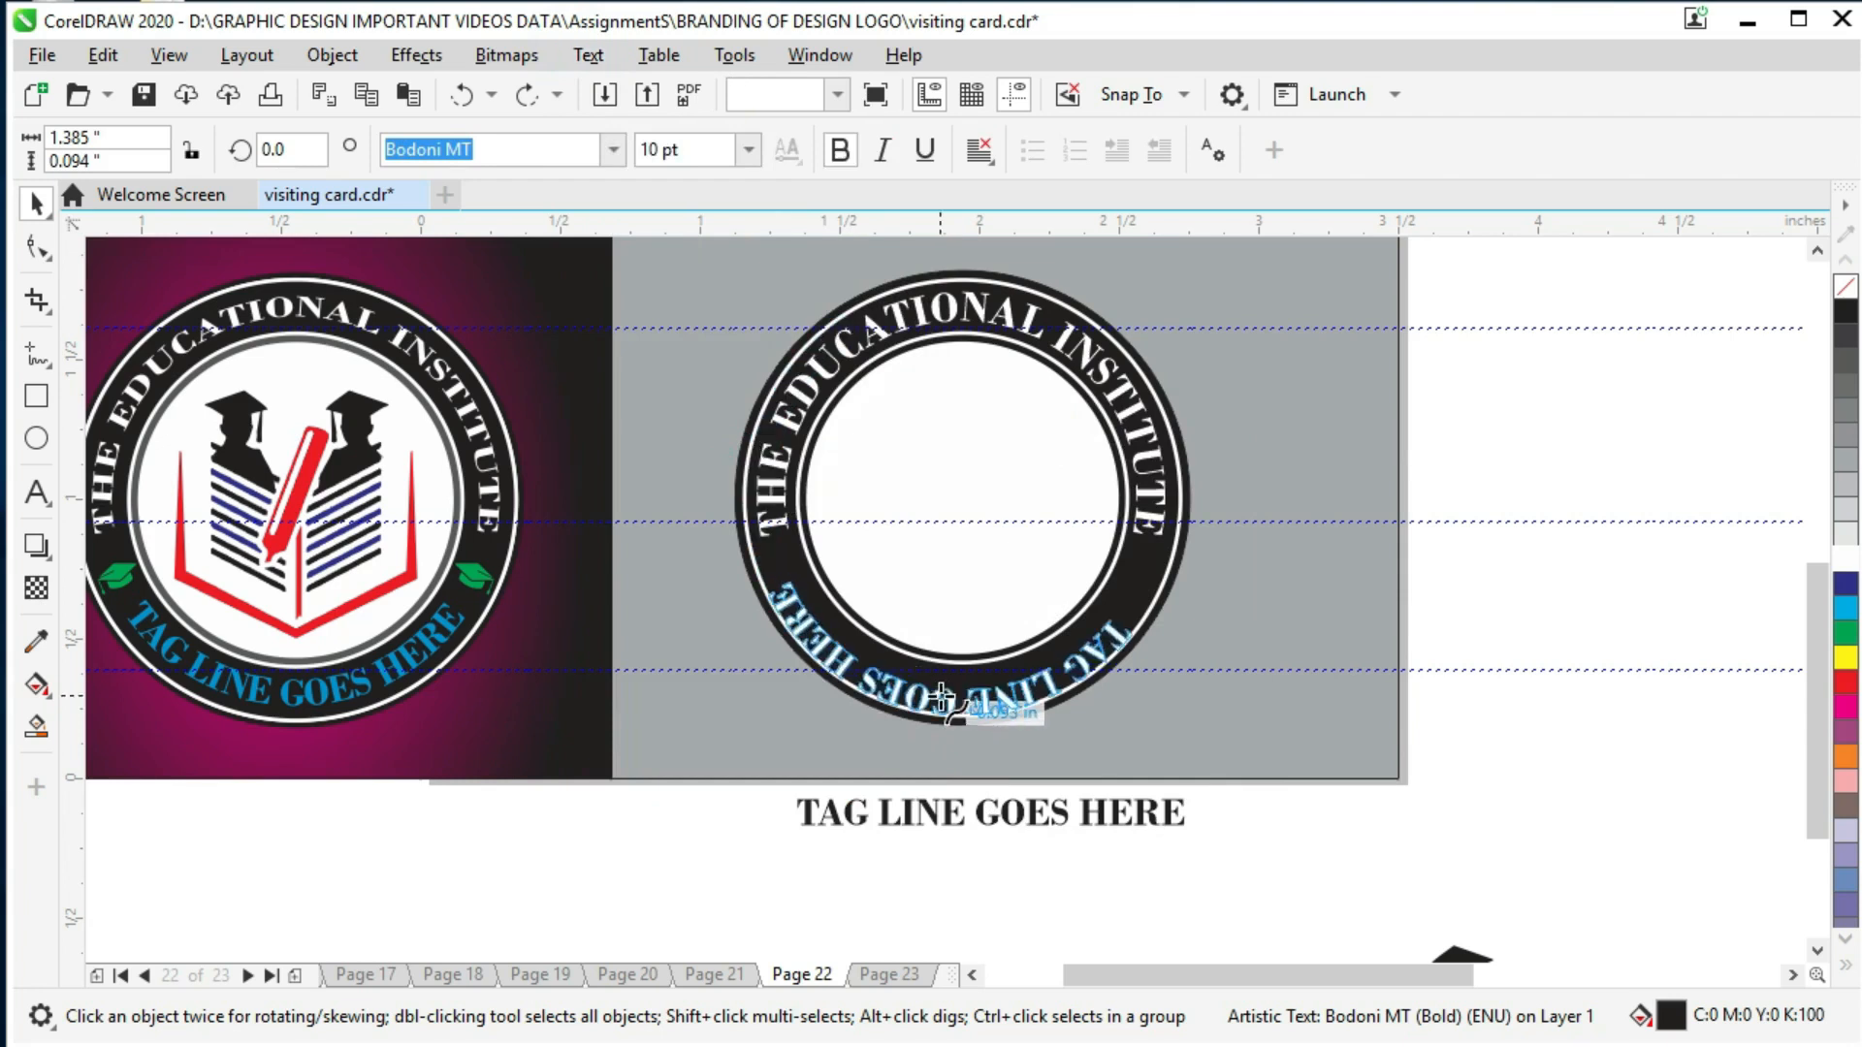
left_click(960, 696)
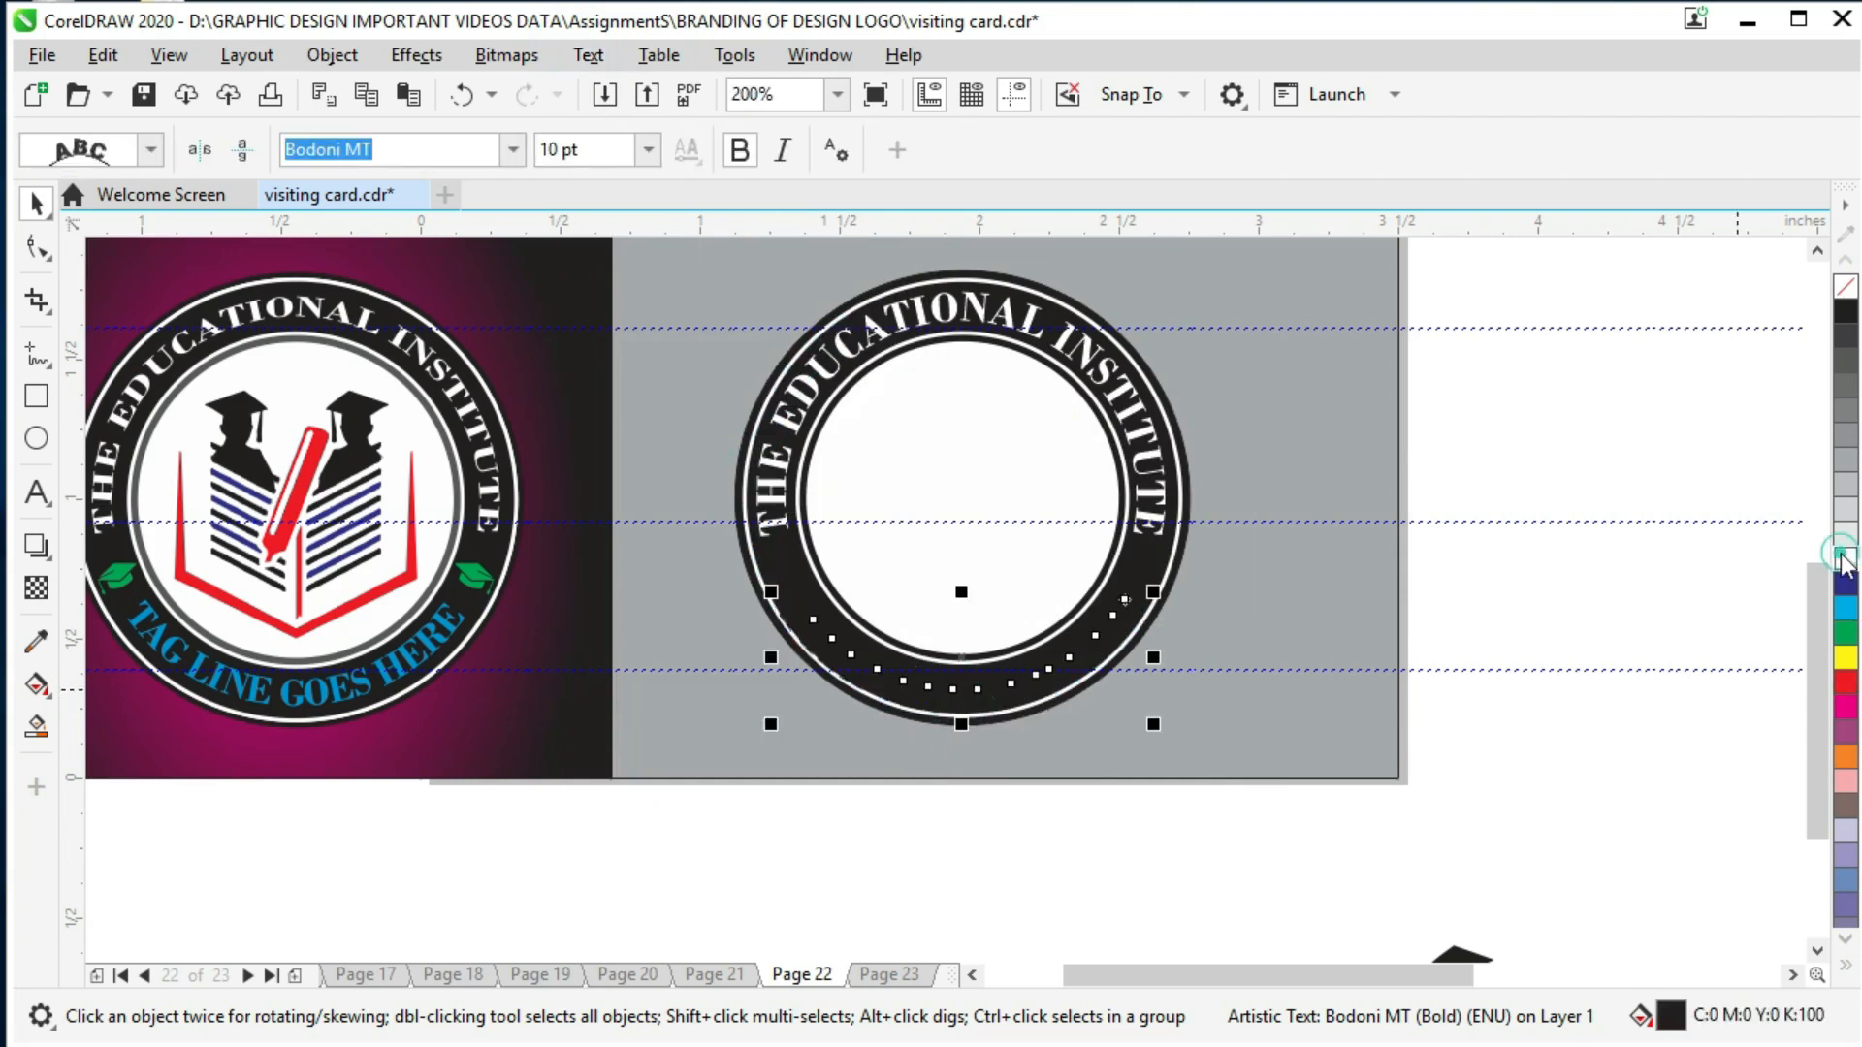
Step: Mirror the tagline horizontally and vertically on its circular path and offset it to sit between the ring's two white outlines
left_click(199, 150)
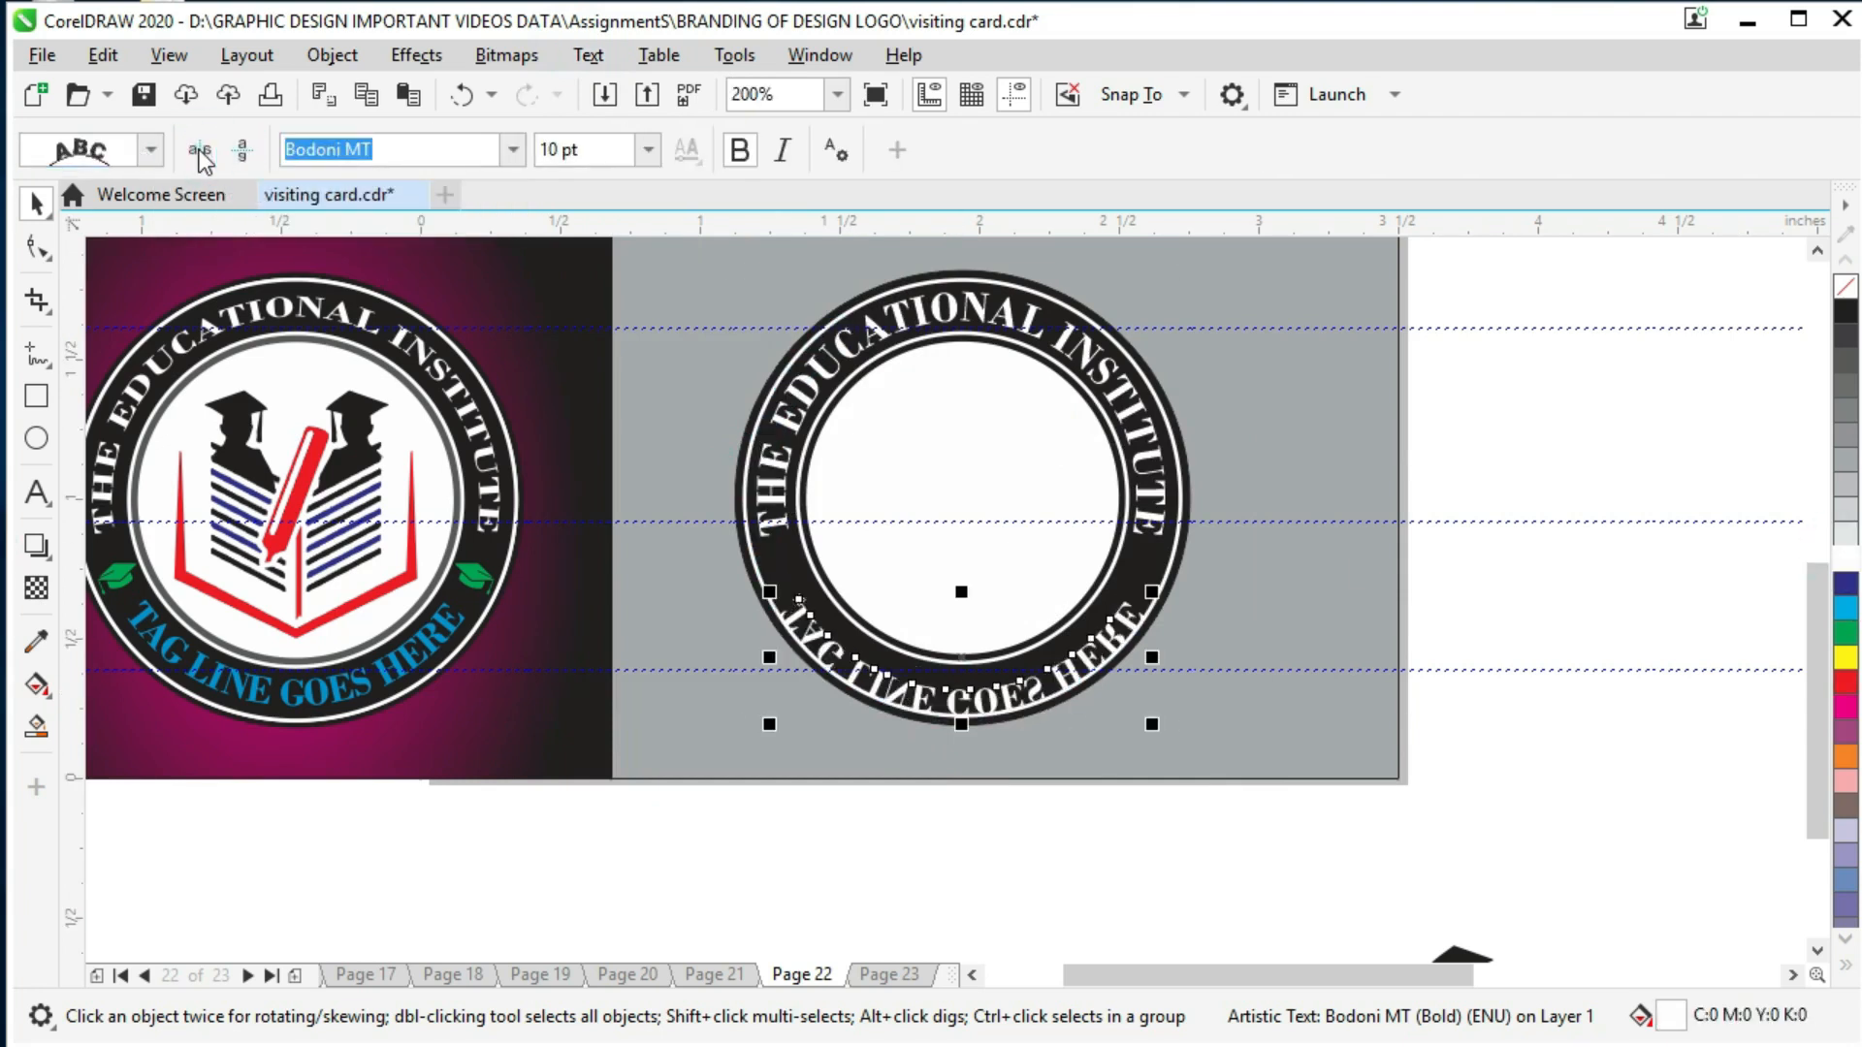
left_click(243, 151)
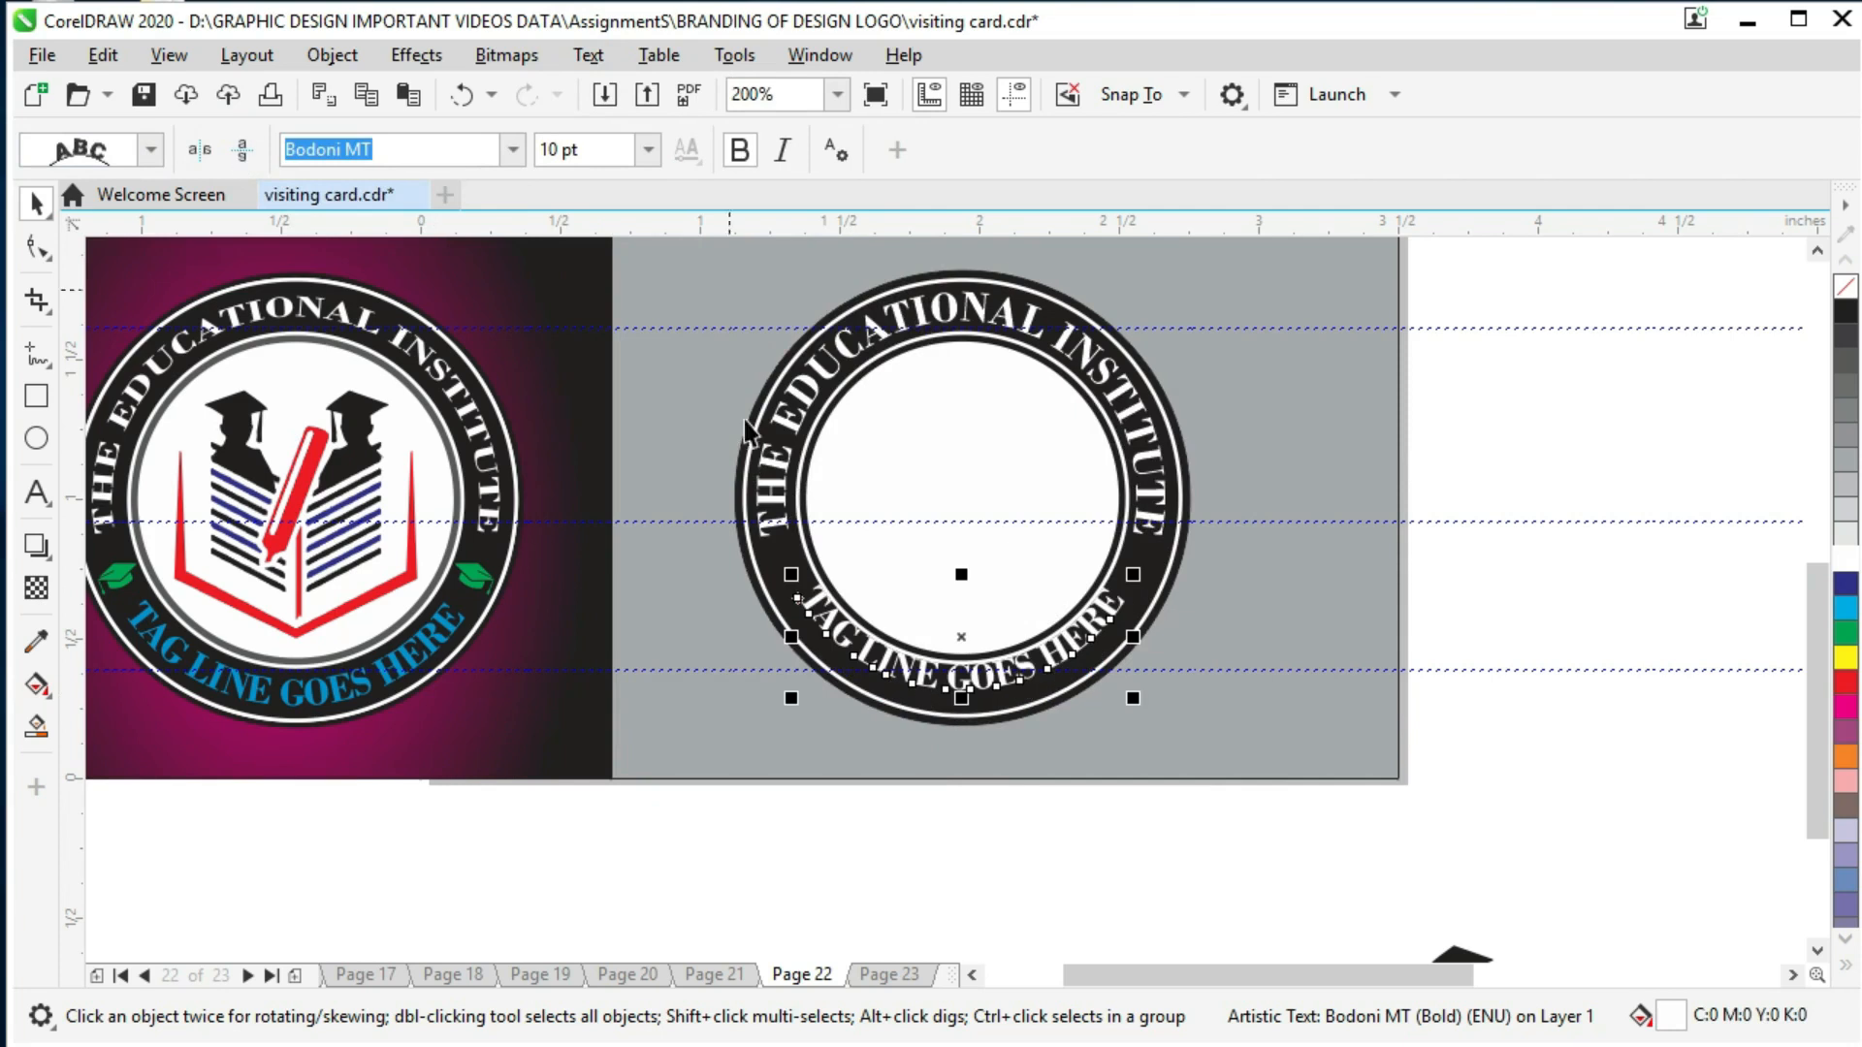
left_click_drag(793, 593, 795, 594)
scroll(953, 579, "up", 2)
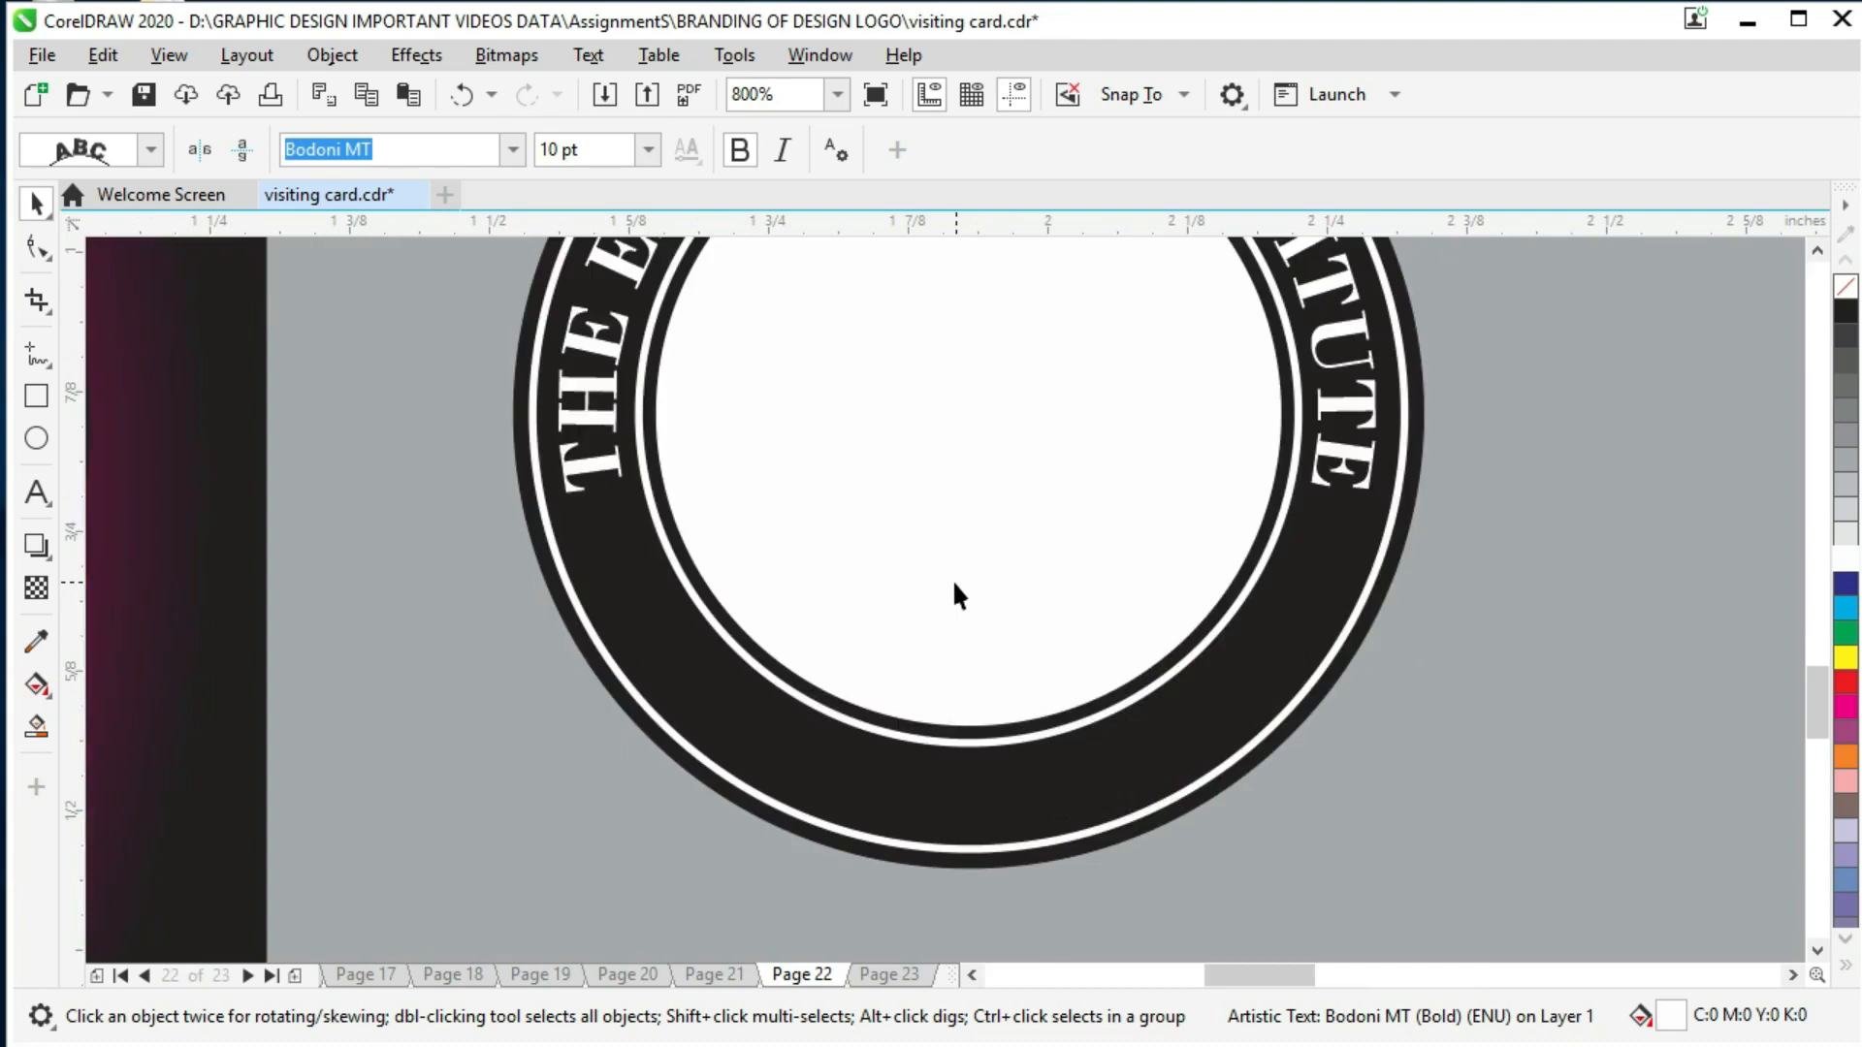
mouse_move(323, 646)
left_mouse_down()
mouse_move(294, 686)
mouse_move(311, 644)
left_mouse_up()
scroll(633, 608, "down", 2)
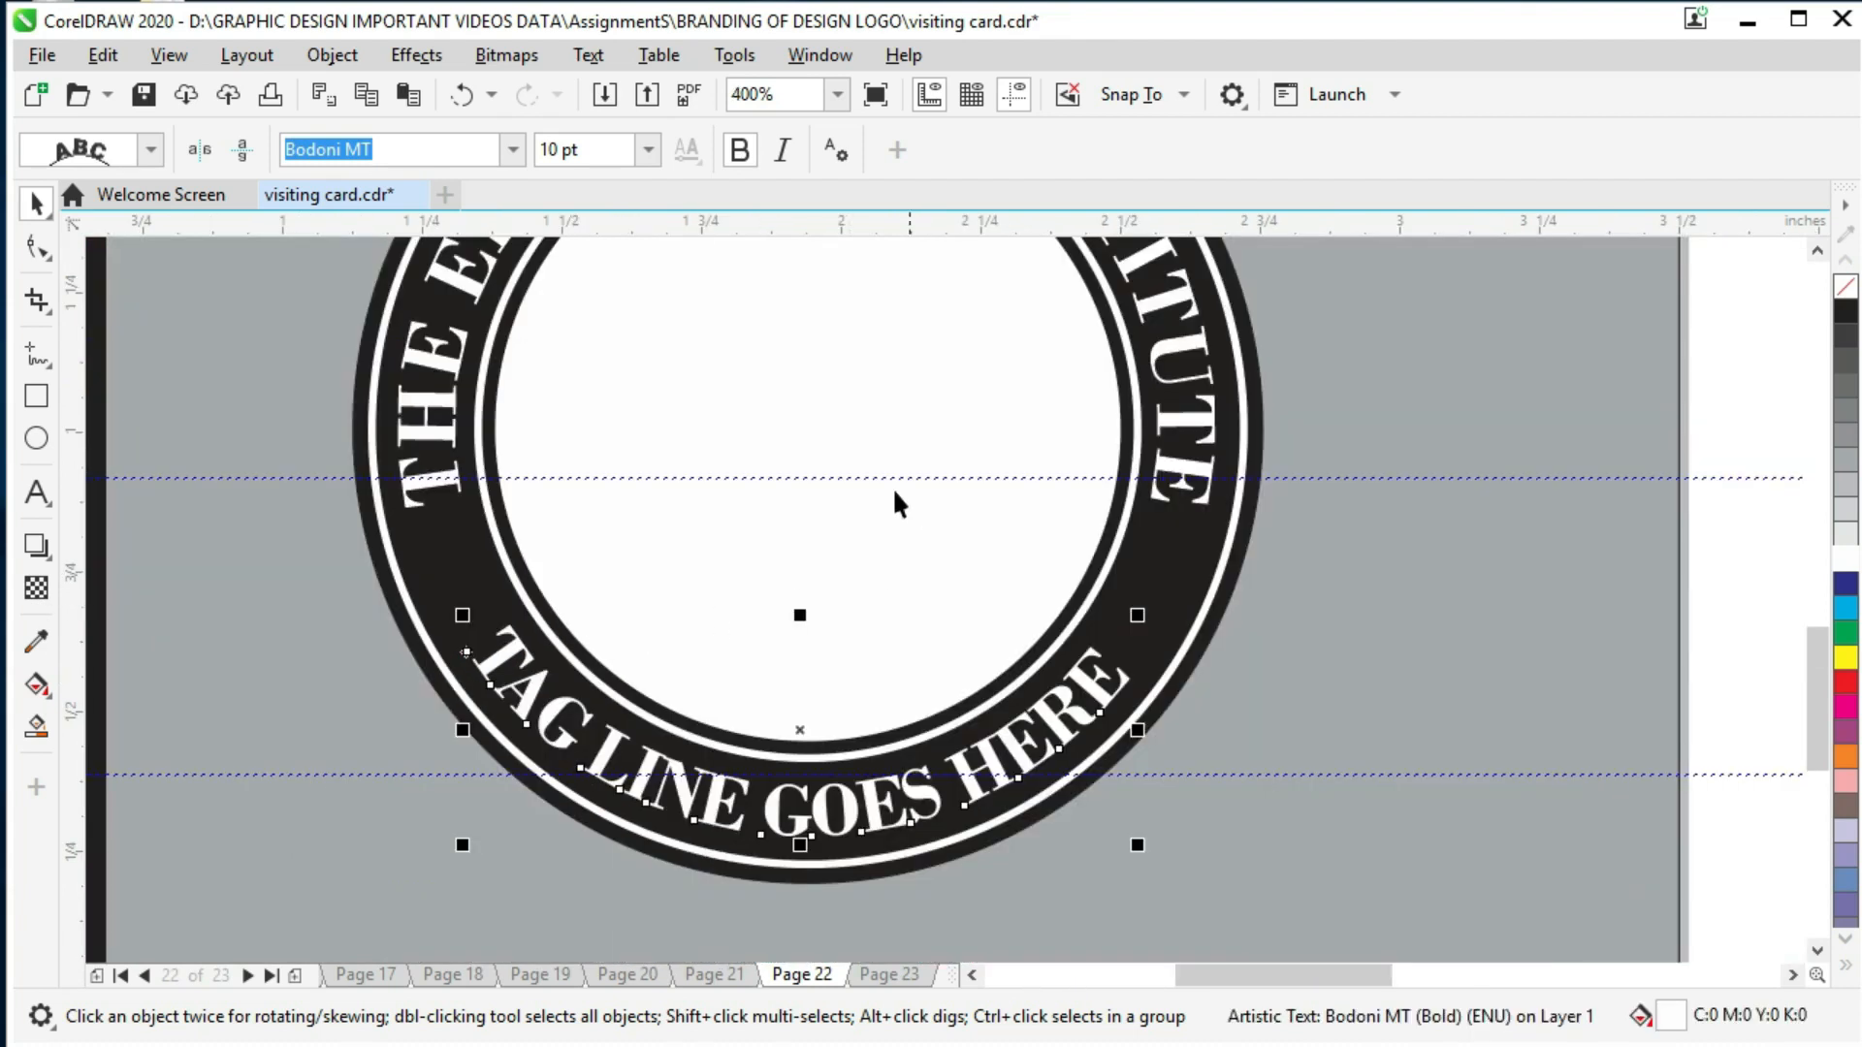
Step: Deselect the tagline and save the document
left_click(1431, 1043)
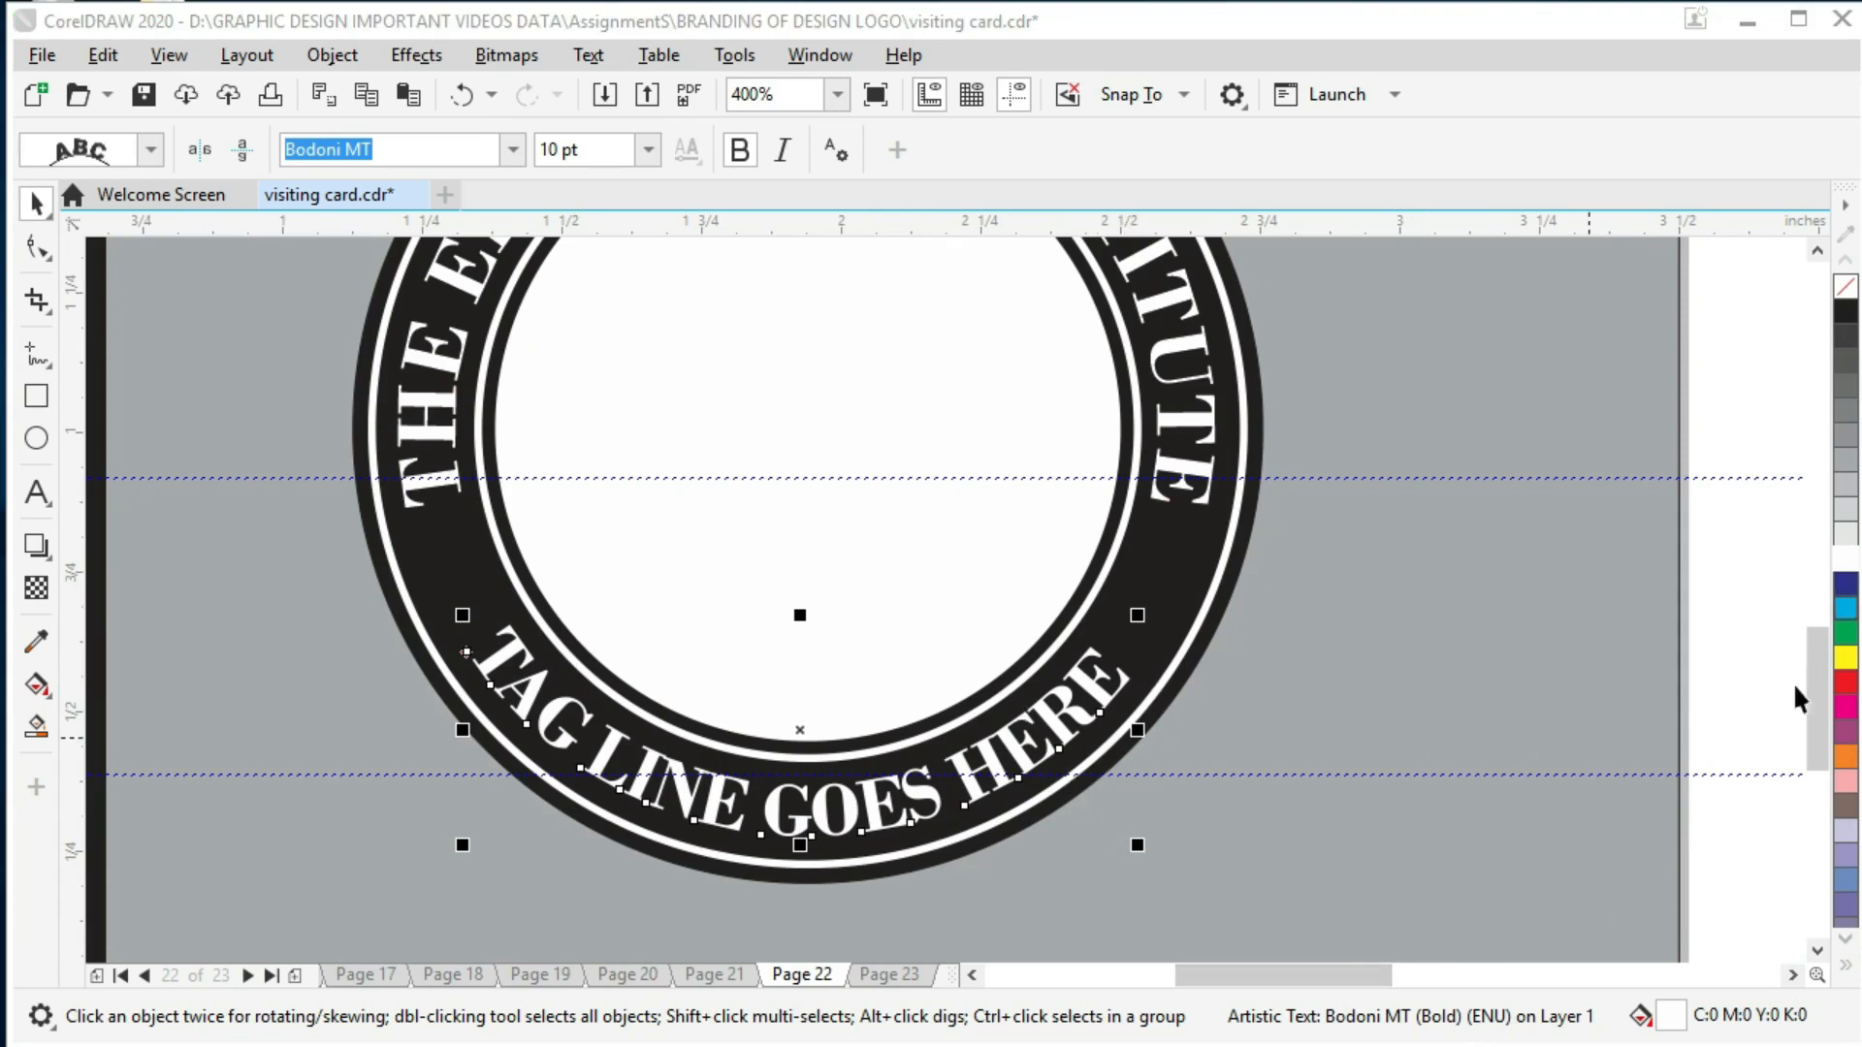
scroll(840, 574, "down", 2)
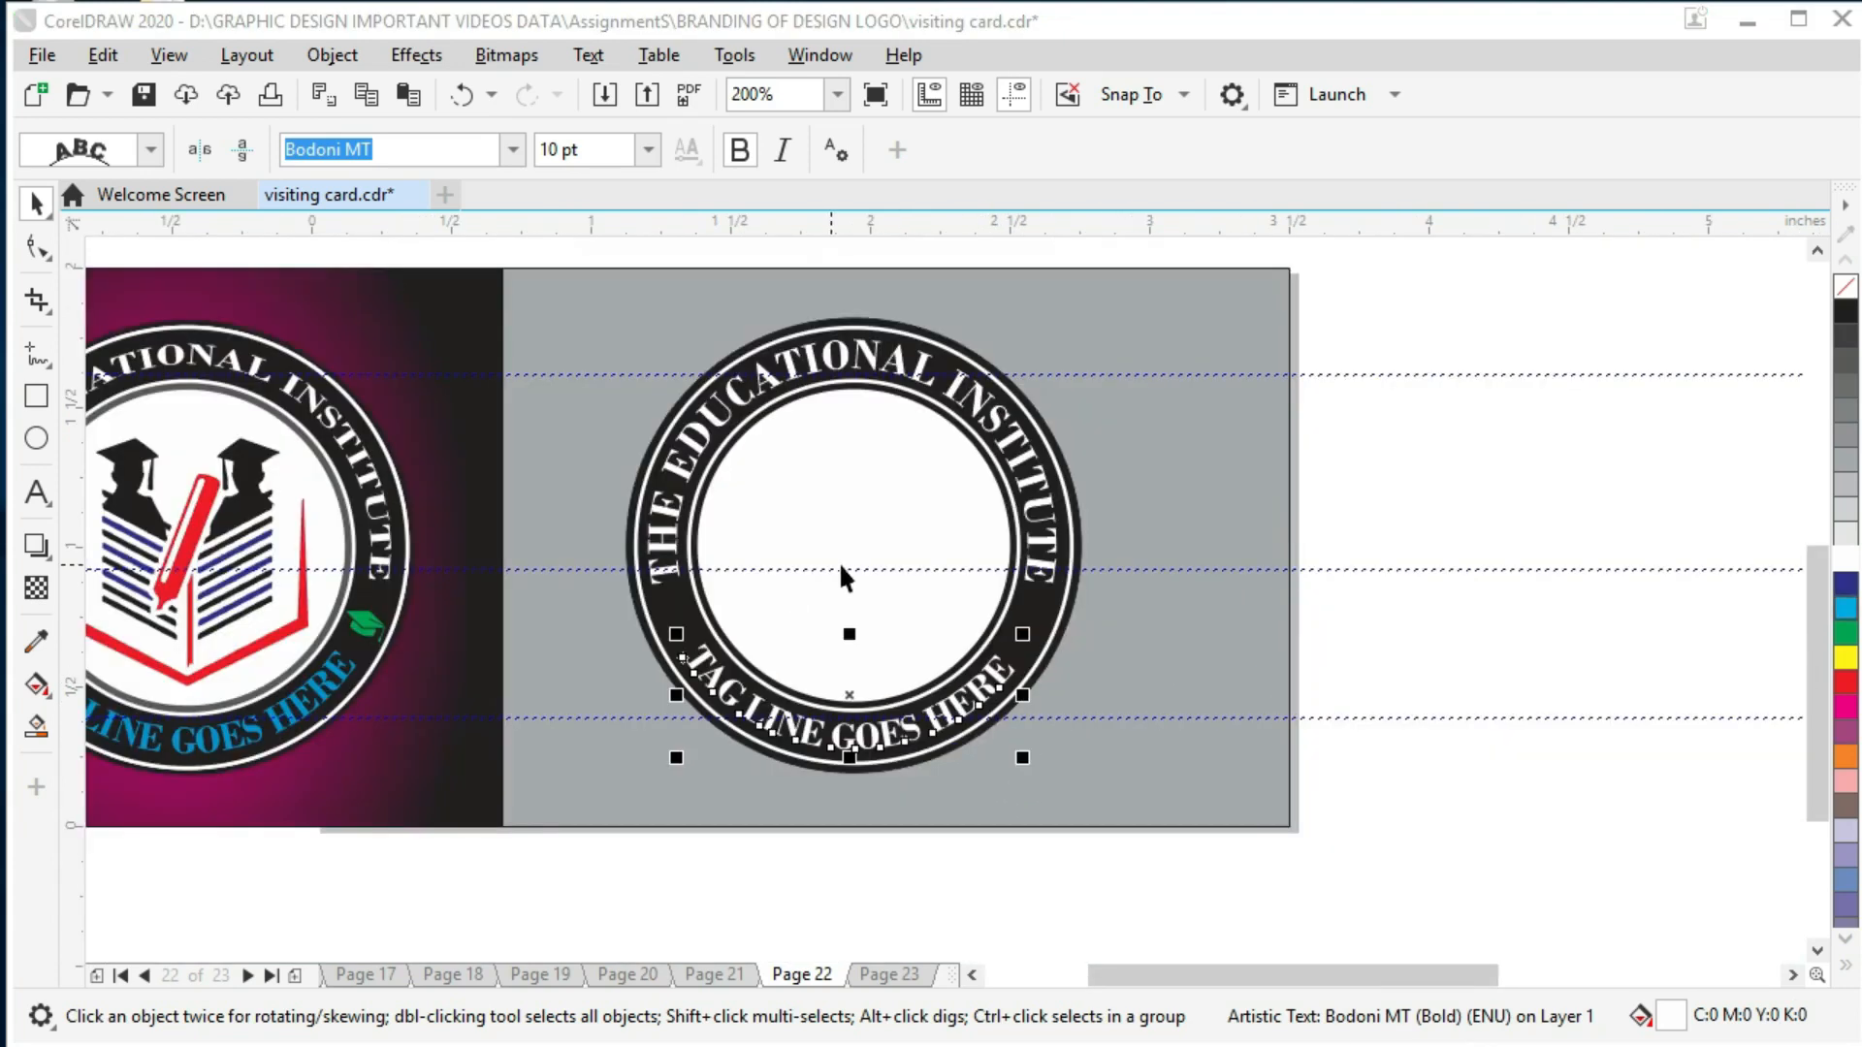
left_click(1456, 632)
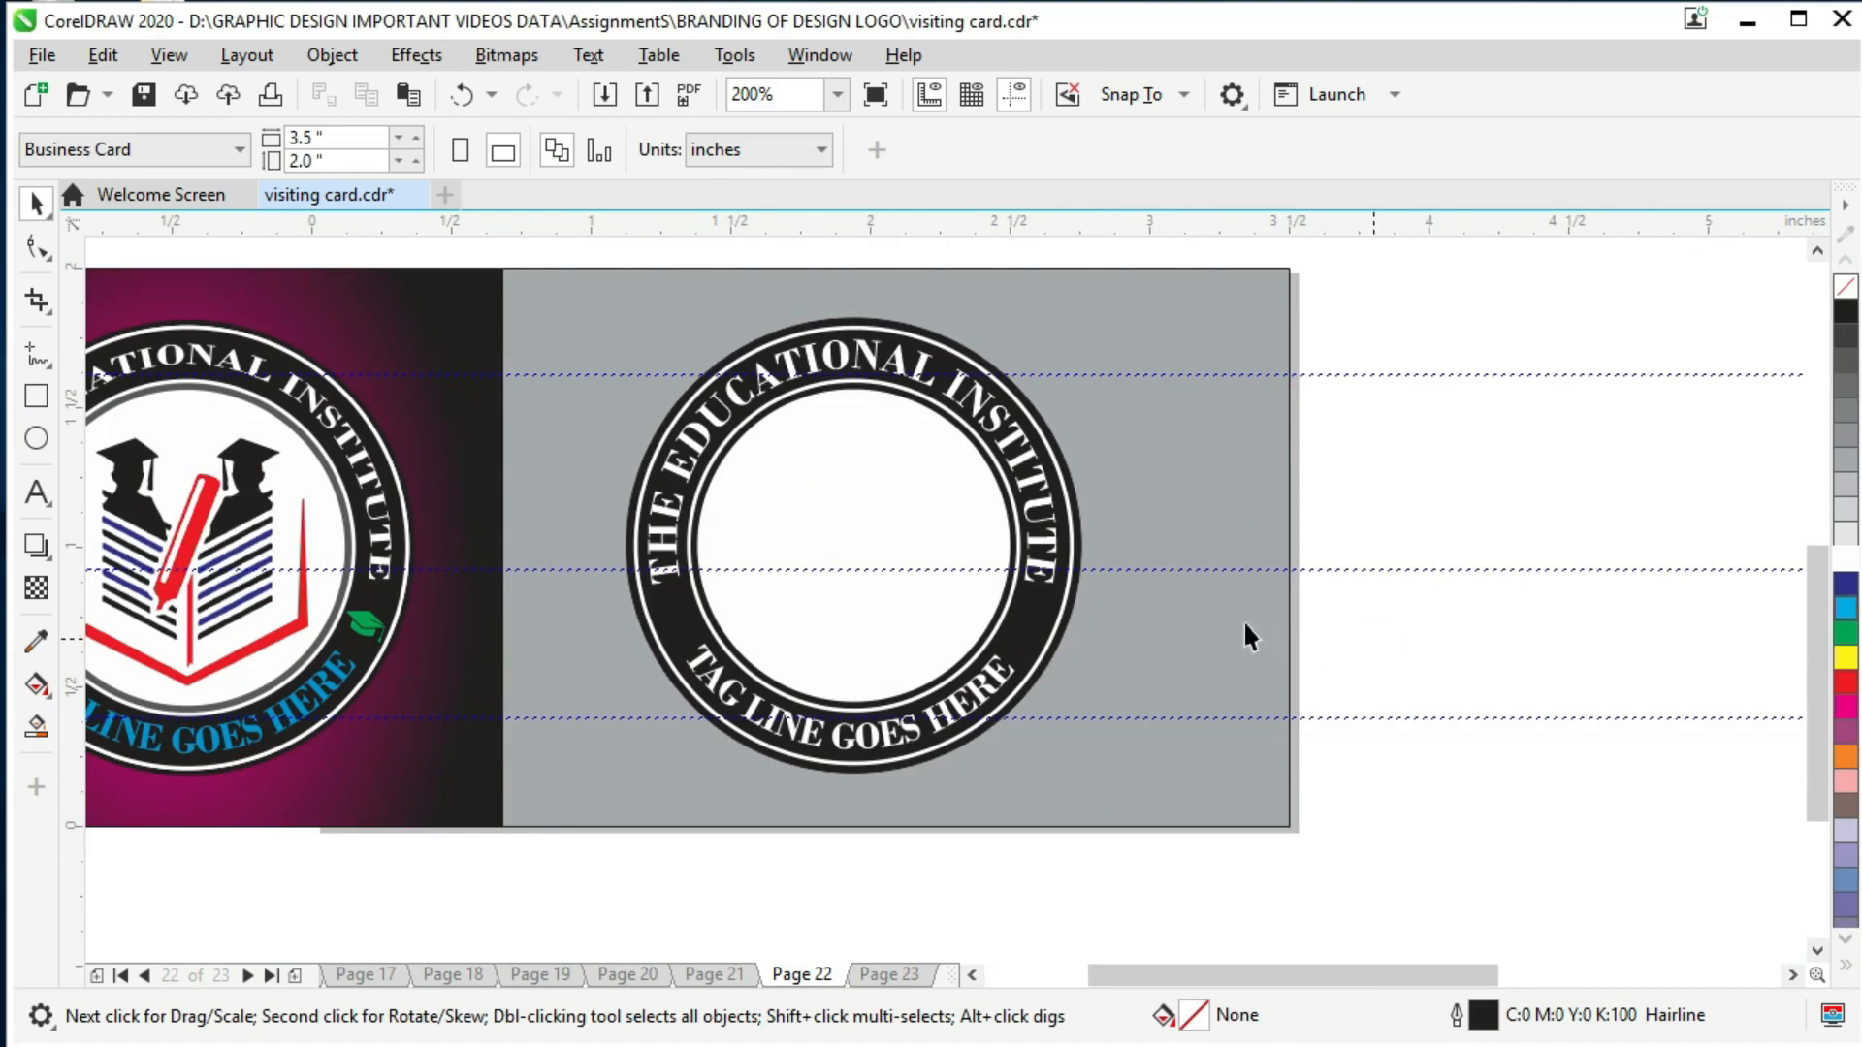
scroll(1369, 964, "left", 5)
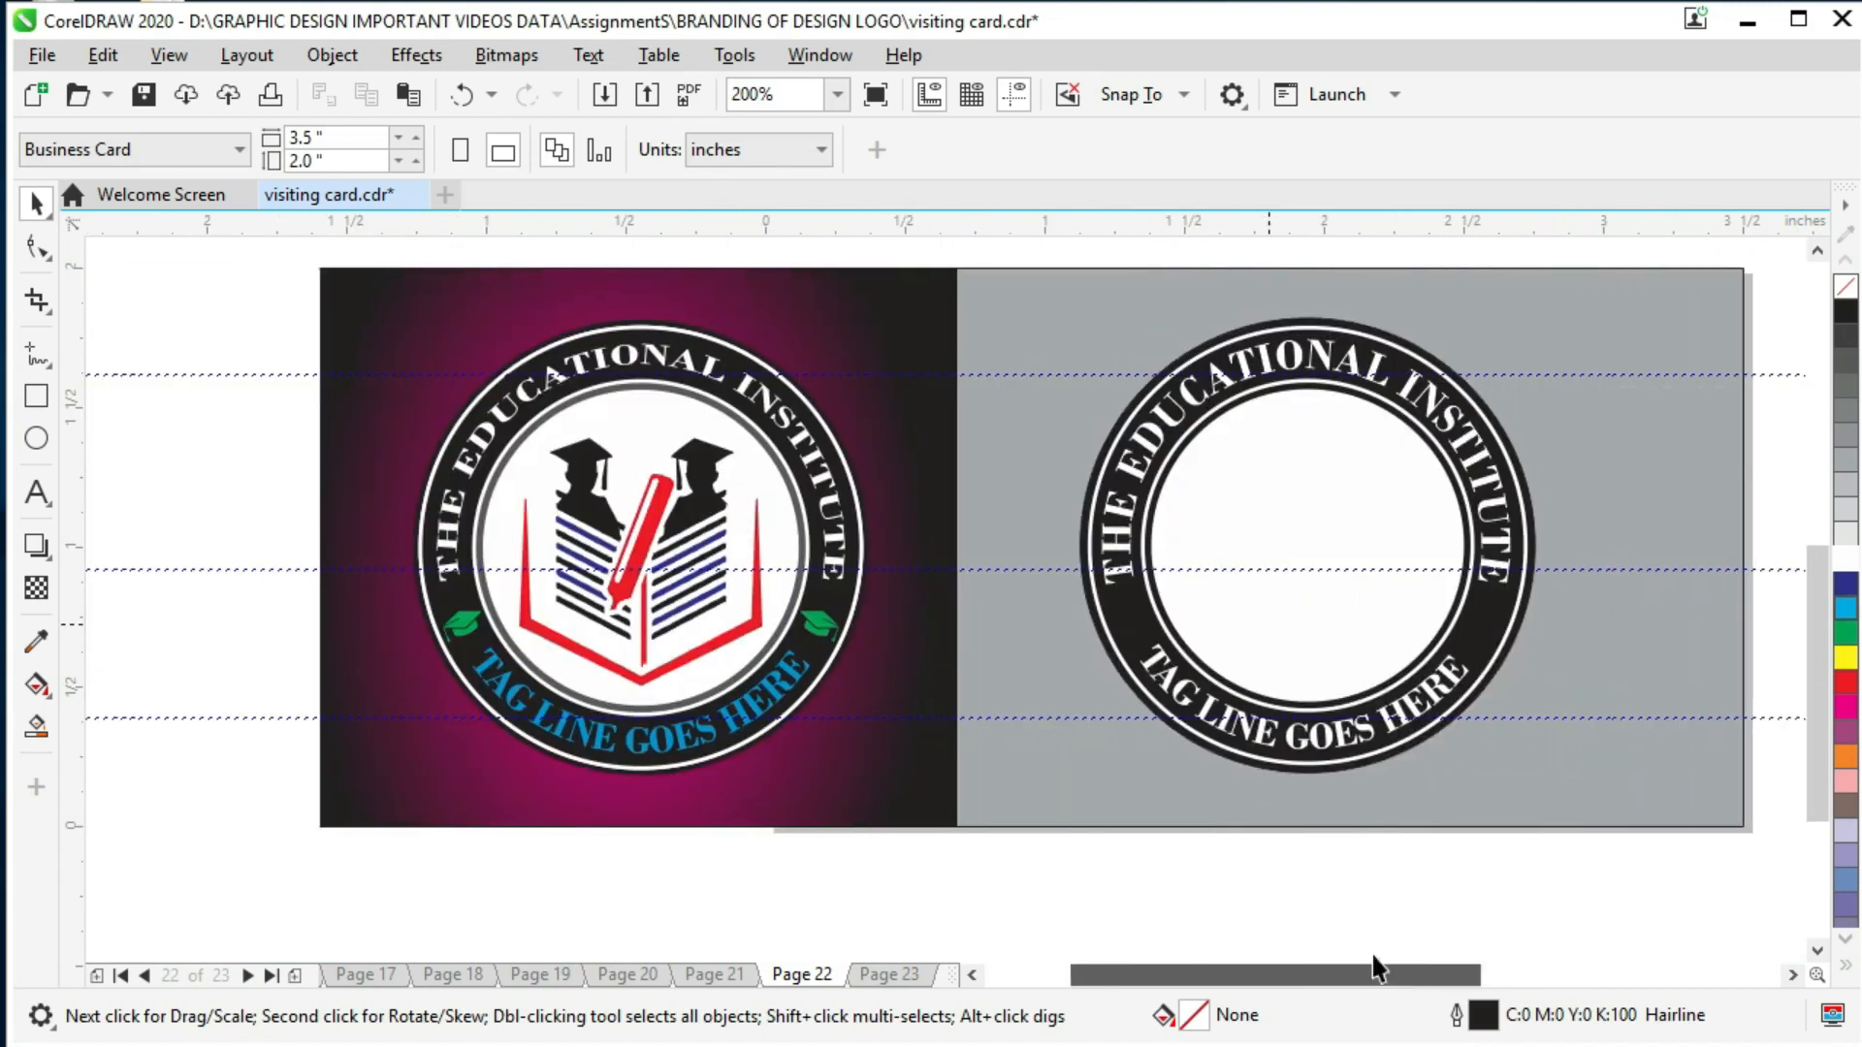
key("ctrl+s")
Step: Move the book-and-pencil graphic into the logo's white inner circle and align it to the circle's centre horizontally and vertically
scroll(1459, 651, "down", 1)
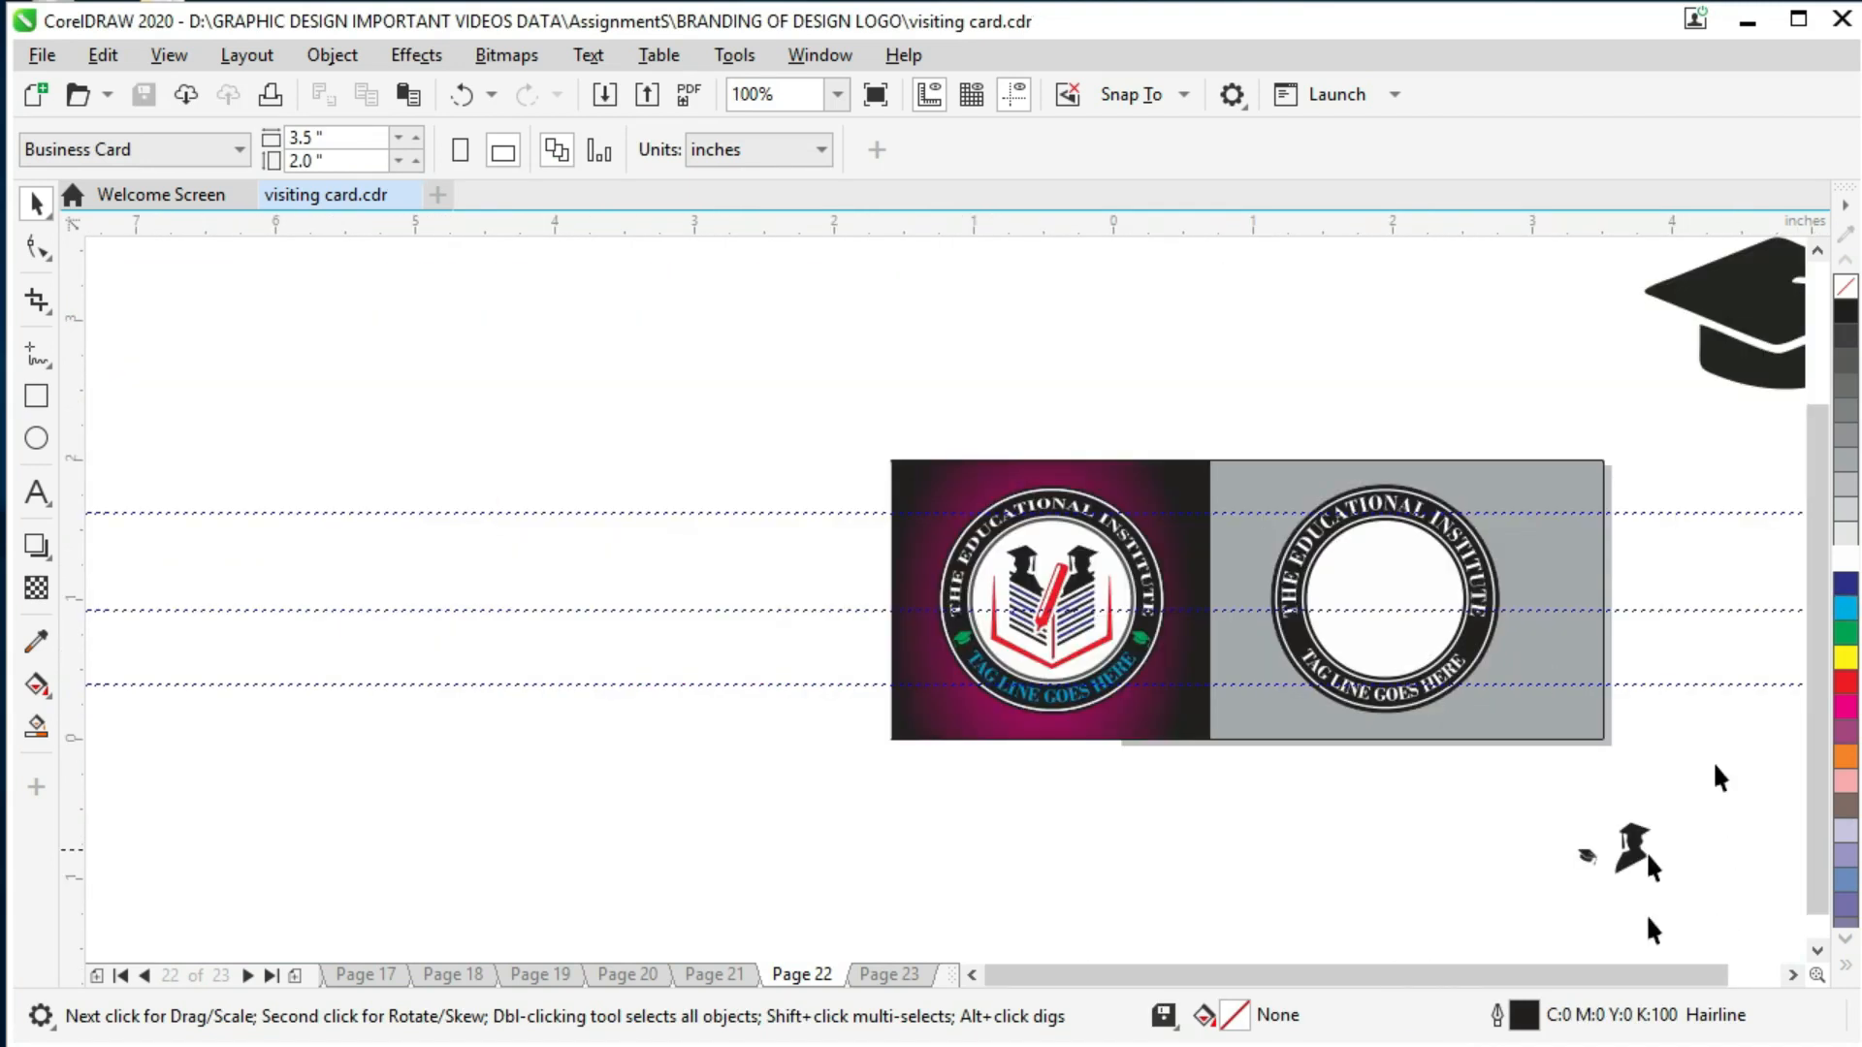
left_click_drag(1586, 975, 1755, 975)
left_click(1499, 383)
left_click_drag(1471, 313, 764, 582)
key("ctrl+s")
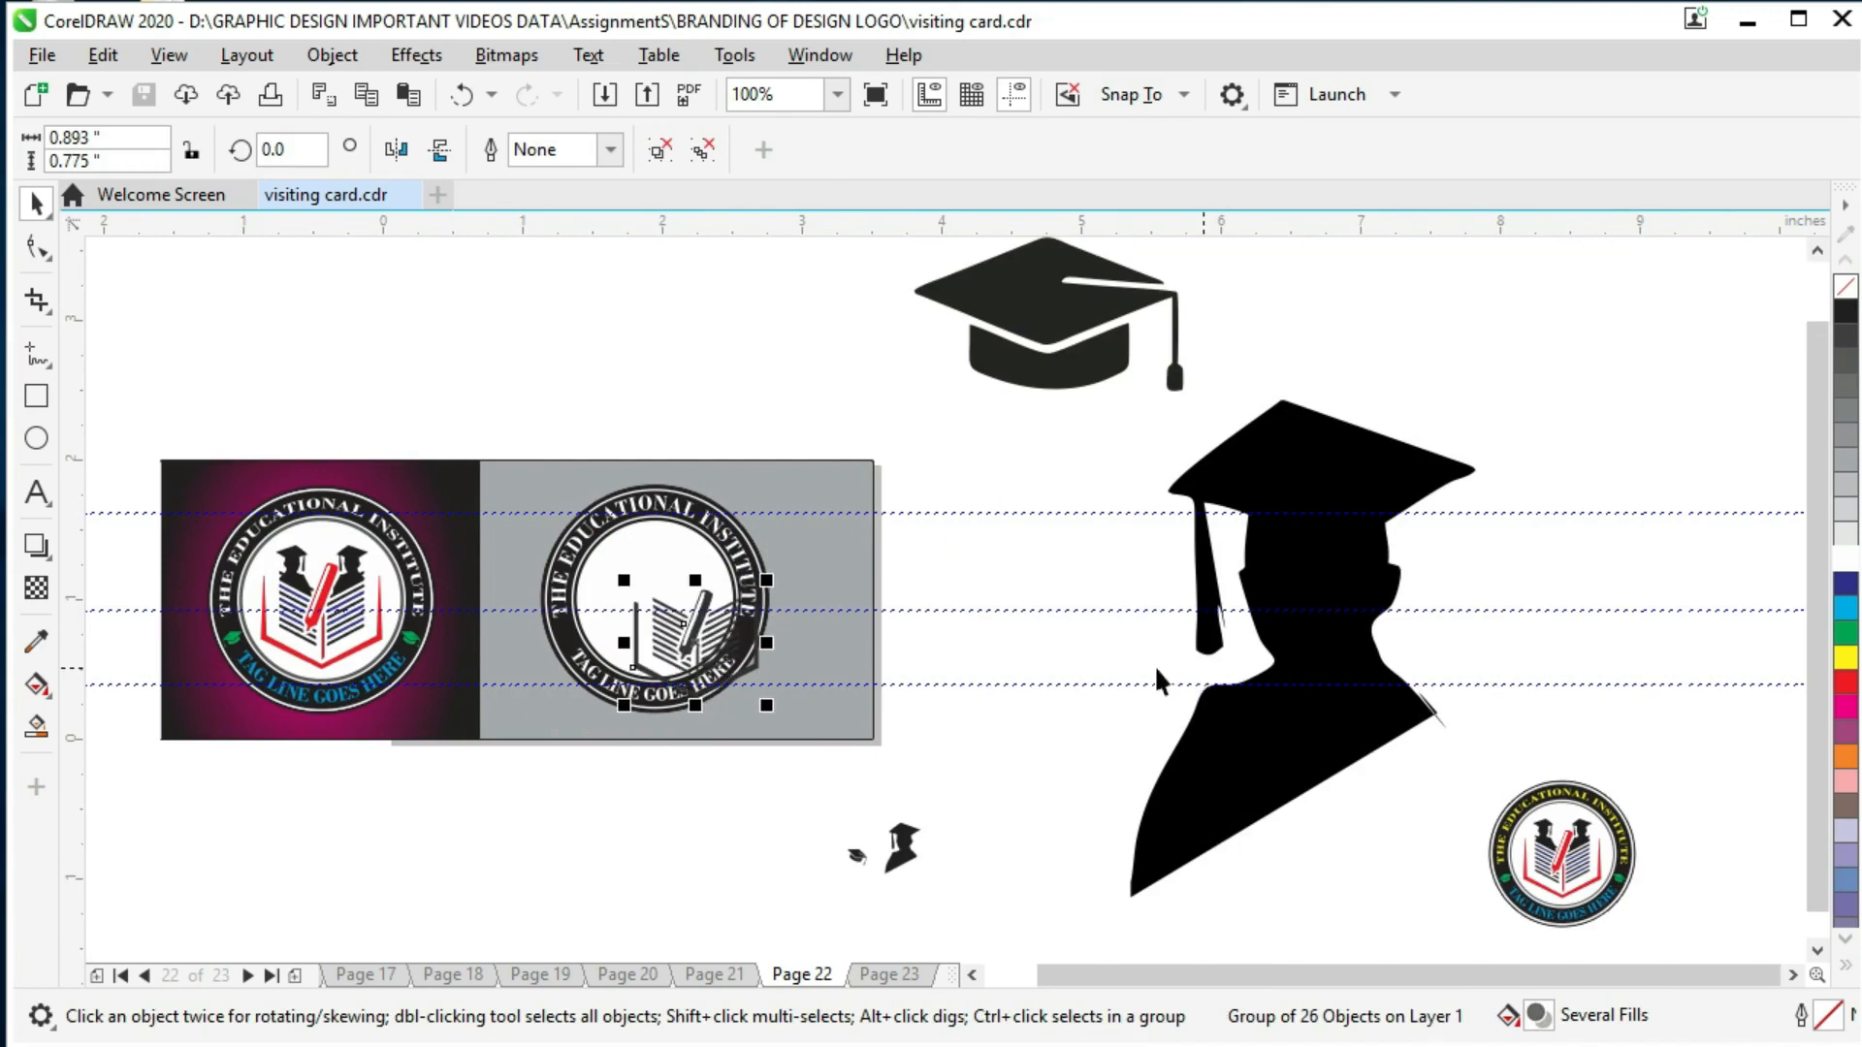
left_click(647, 557, "shift")
key("c")
key("e")
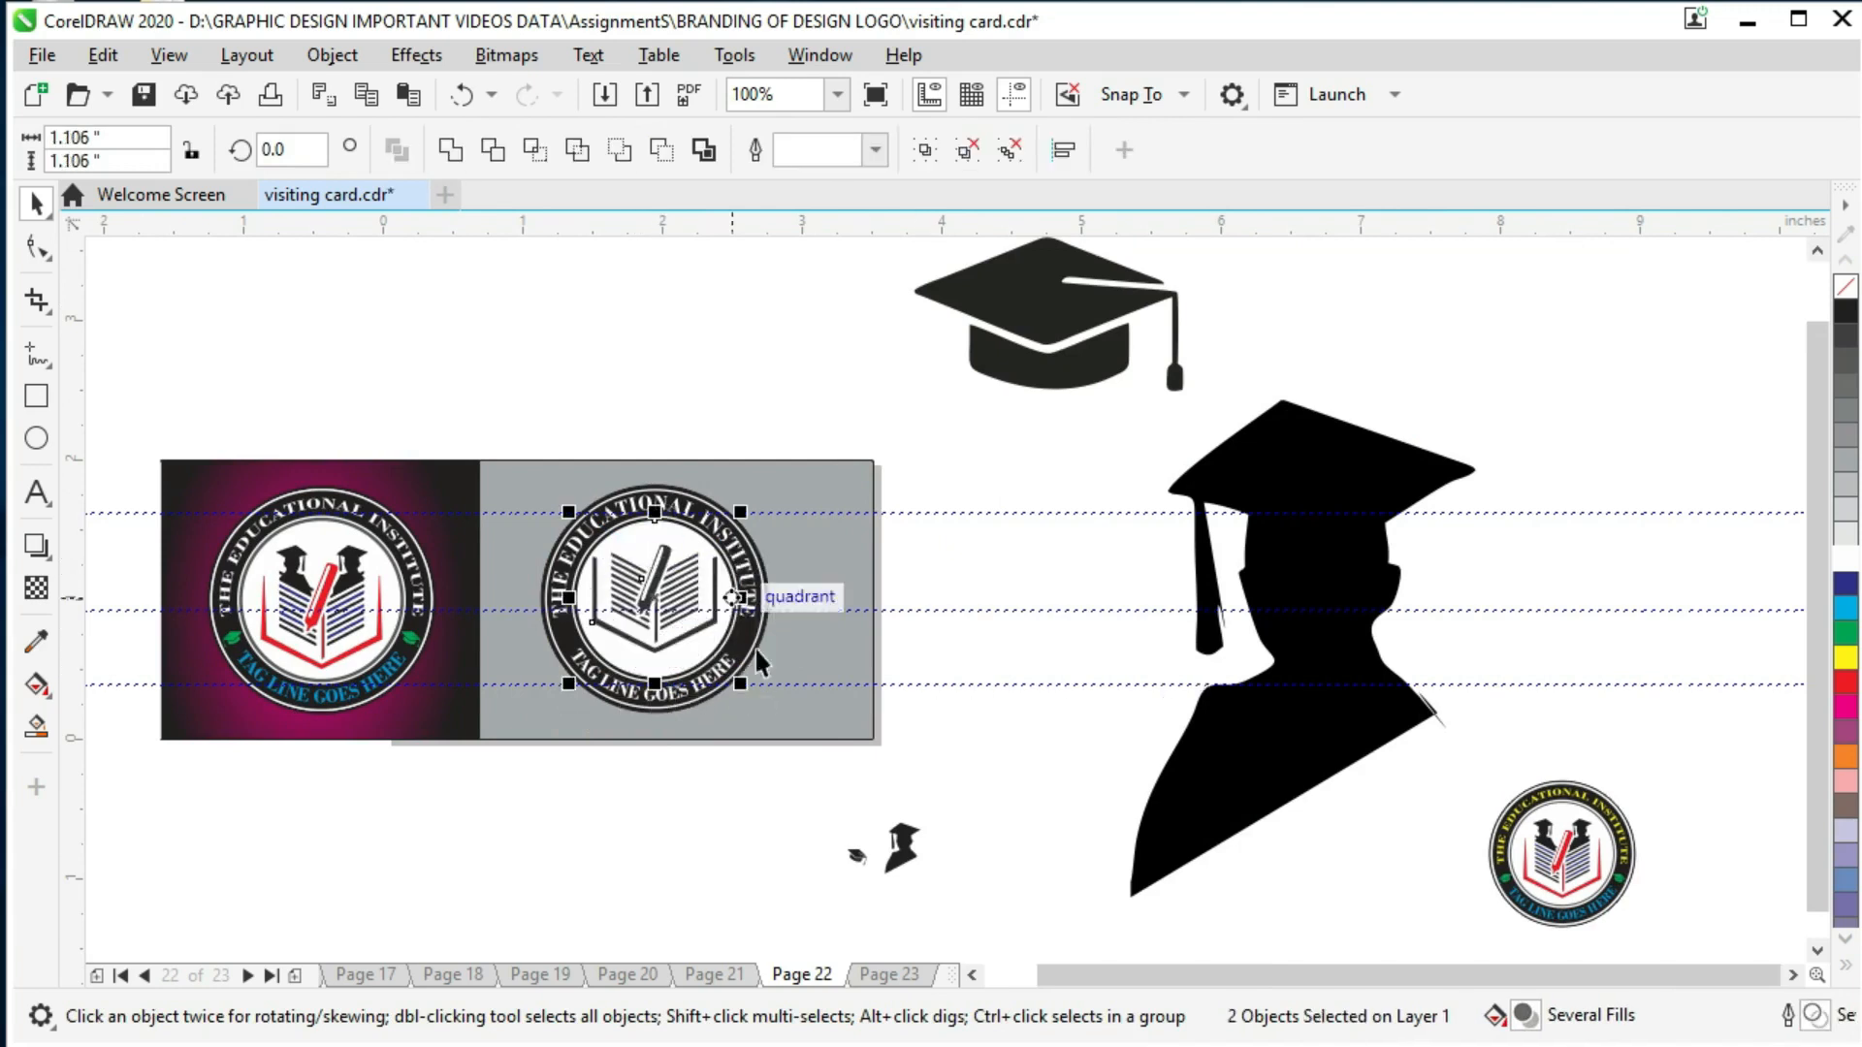
Step: Nudge the book-and-pencil graphic straight down inside the white circle to leave space above the pages for the graduates
scroll(565, 560, "down", 1)
scroll(527, 564, "down", 1)
scroll(468, 569, "up", 2)
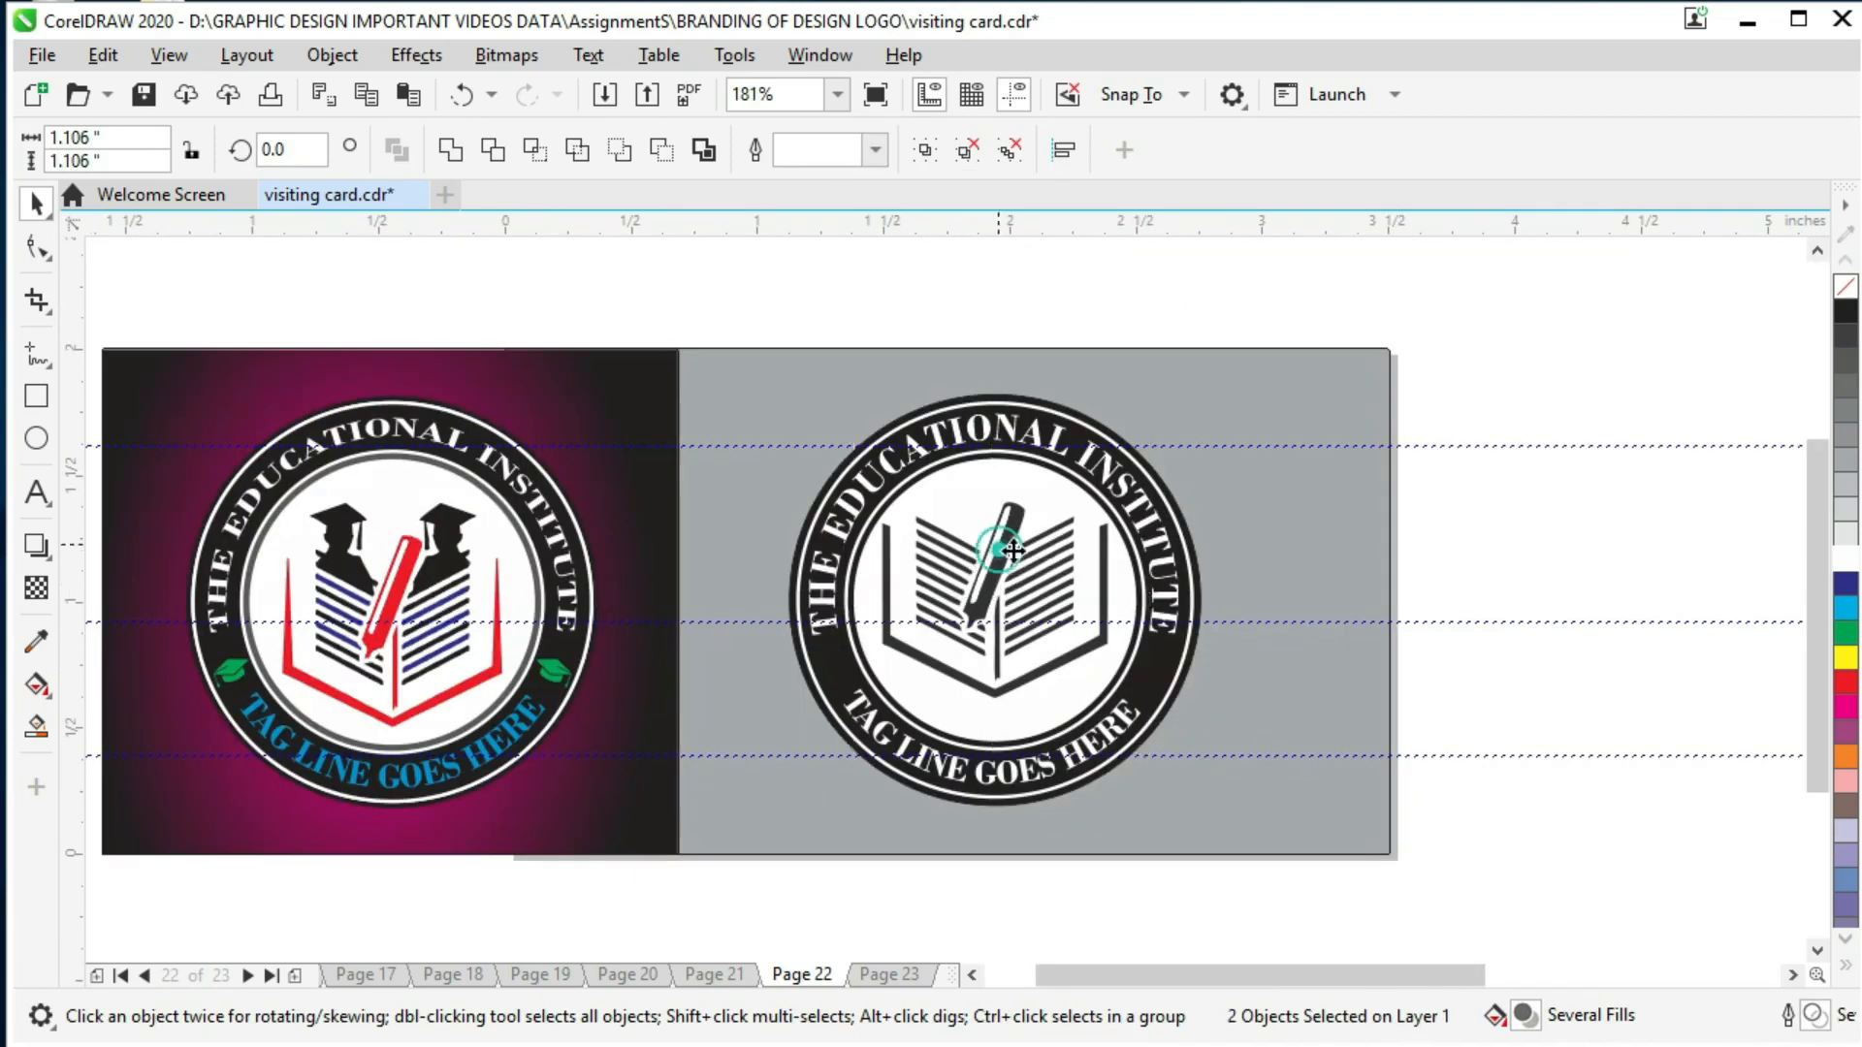
left_click(1006, 582)
key("Down")
key("Down")
key("Down")
key("Down")
key("Down")
key("Down")
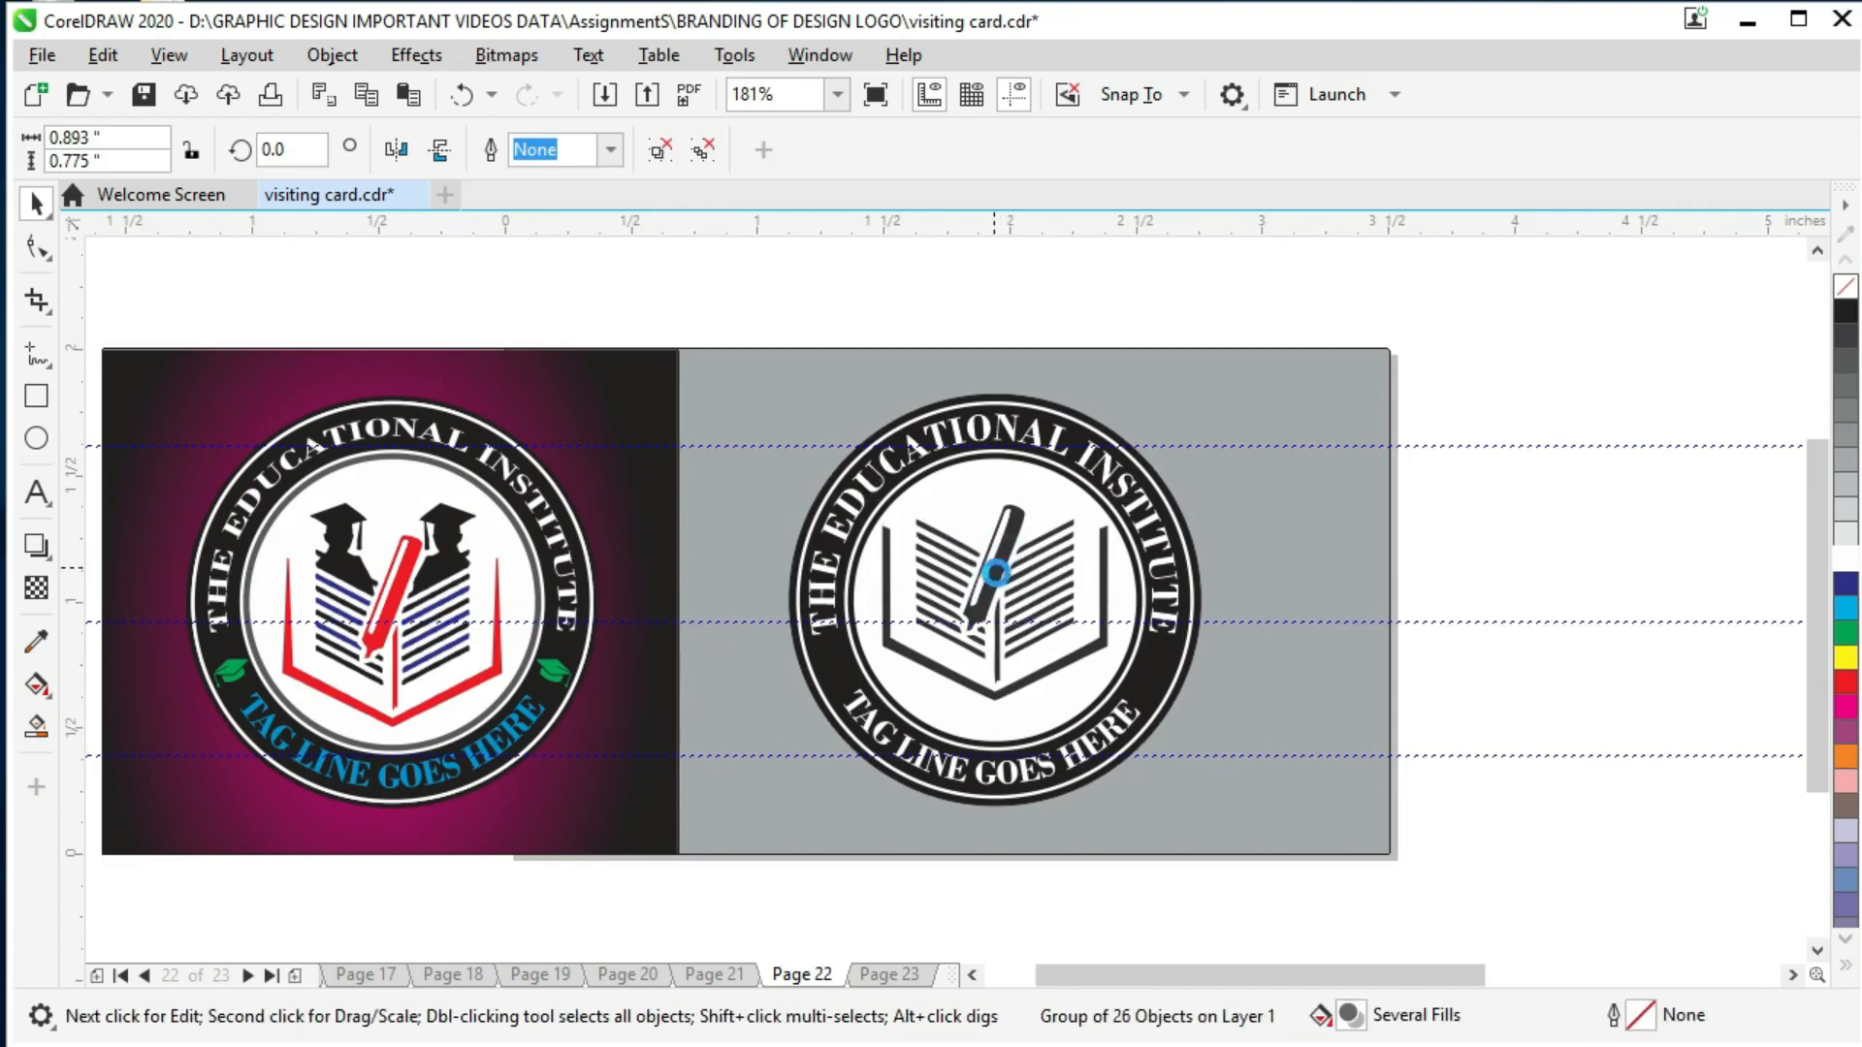
key("Down")
key("Down")
key("Down")
key("Down")
key("Down")
key("Down")
key("Down")
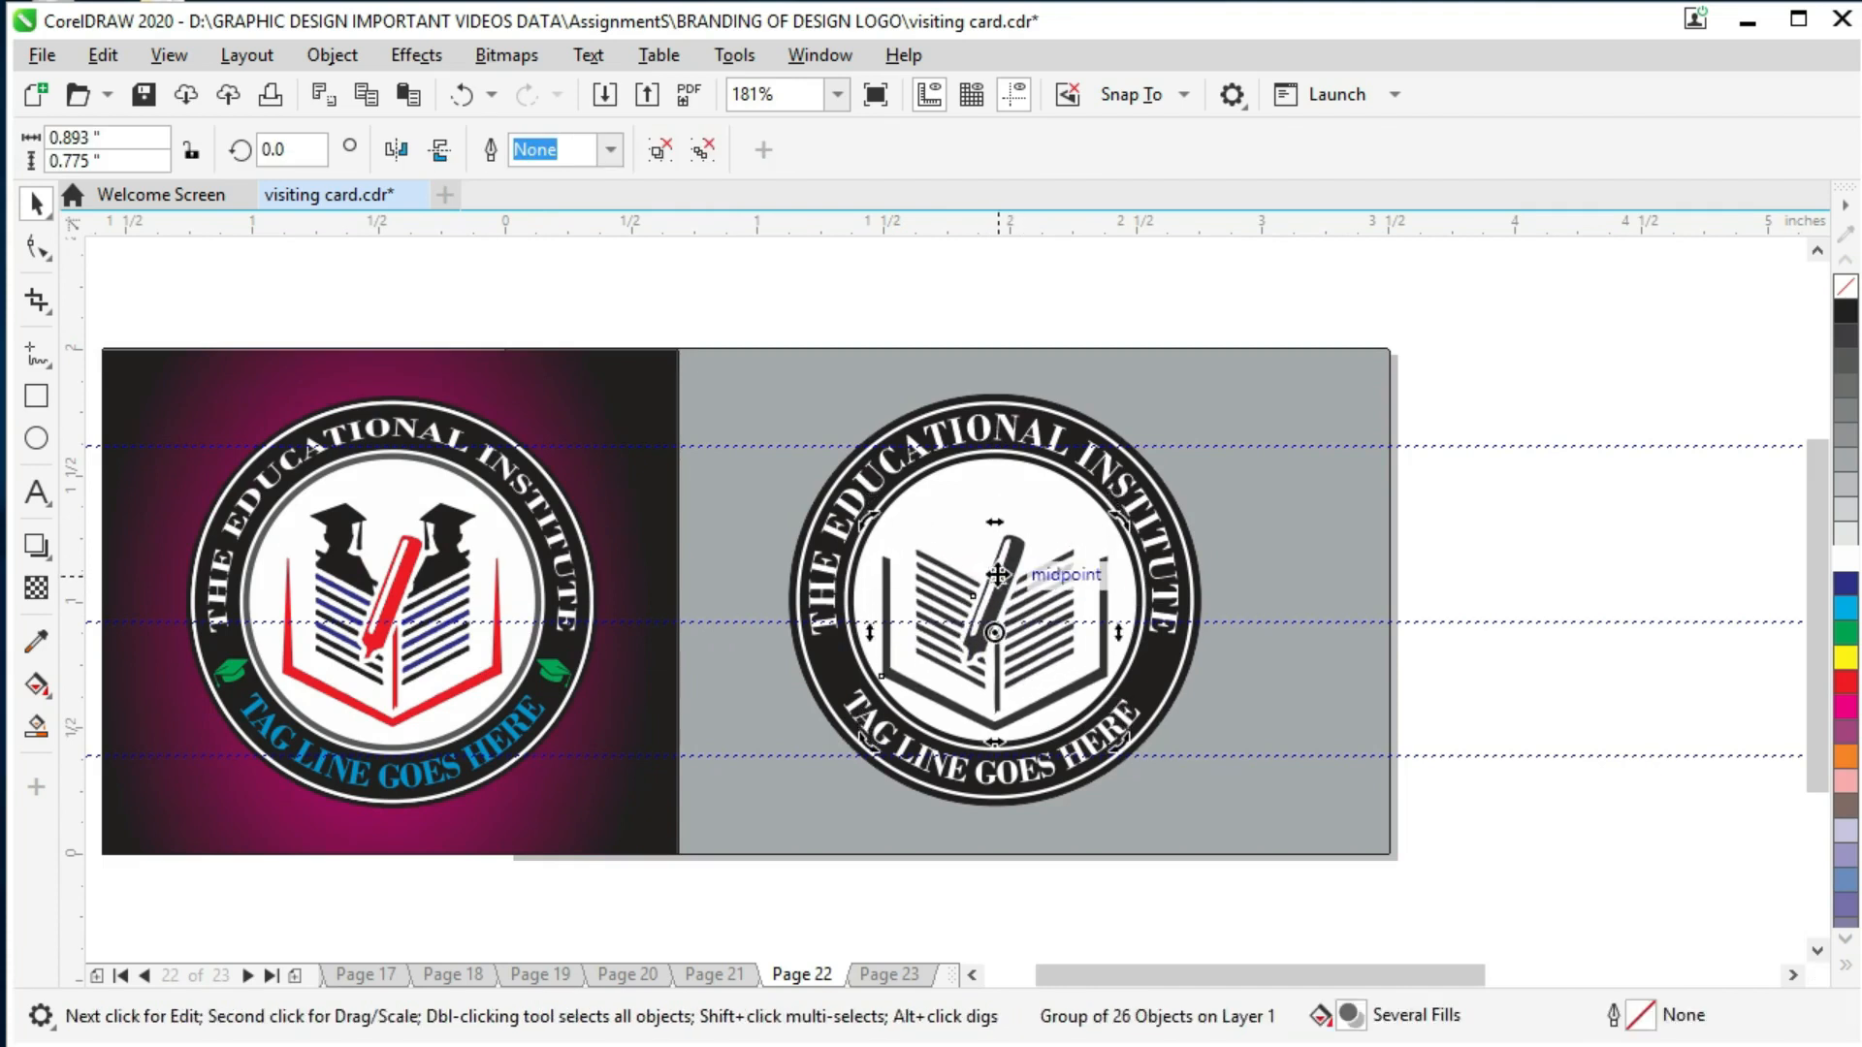
Step: Scale the book-and-pencil graphic down about its centre to about 0.832 × 0.722 in
left_click(1055, 572)
left_click_drag(1117, 524, 1112, 526)
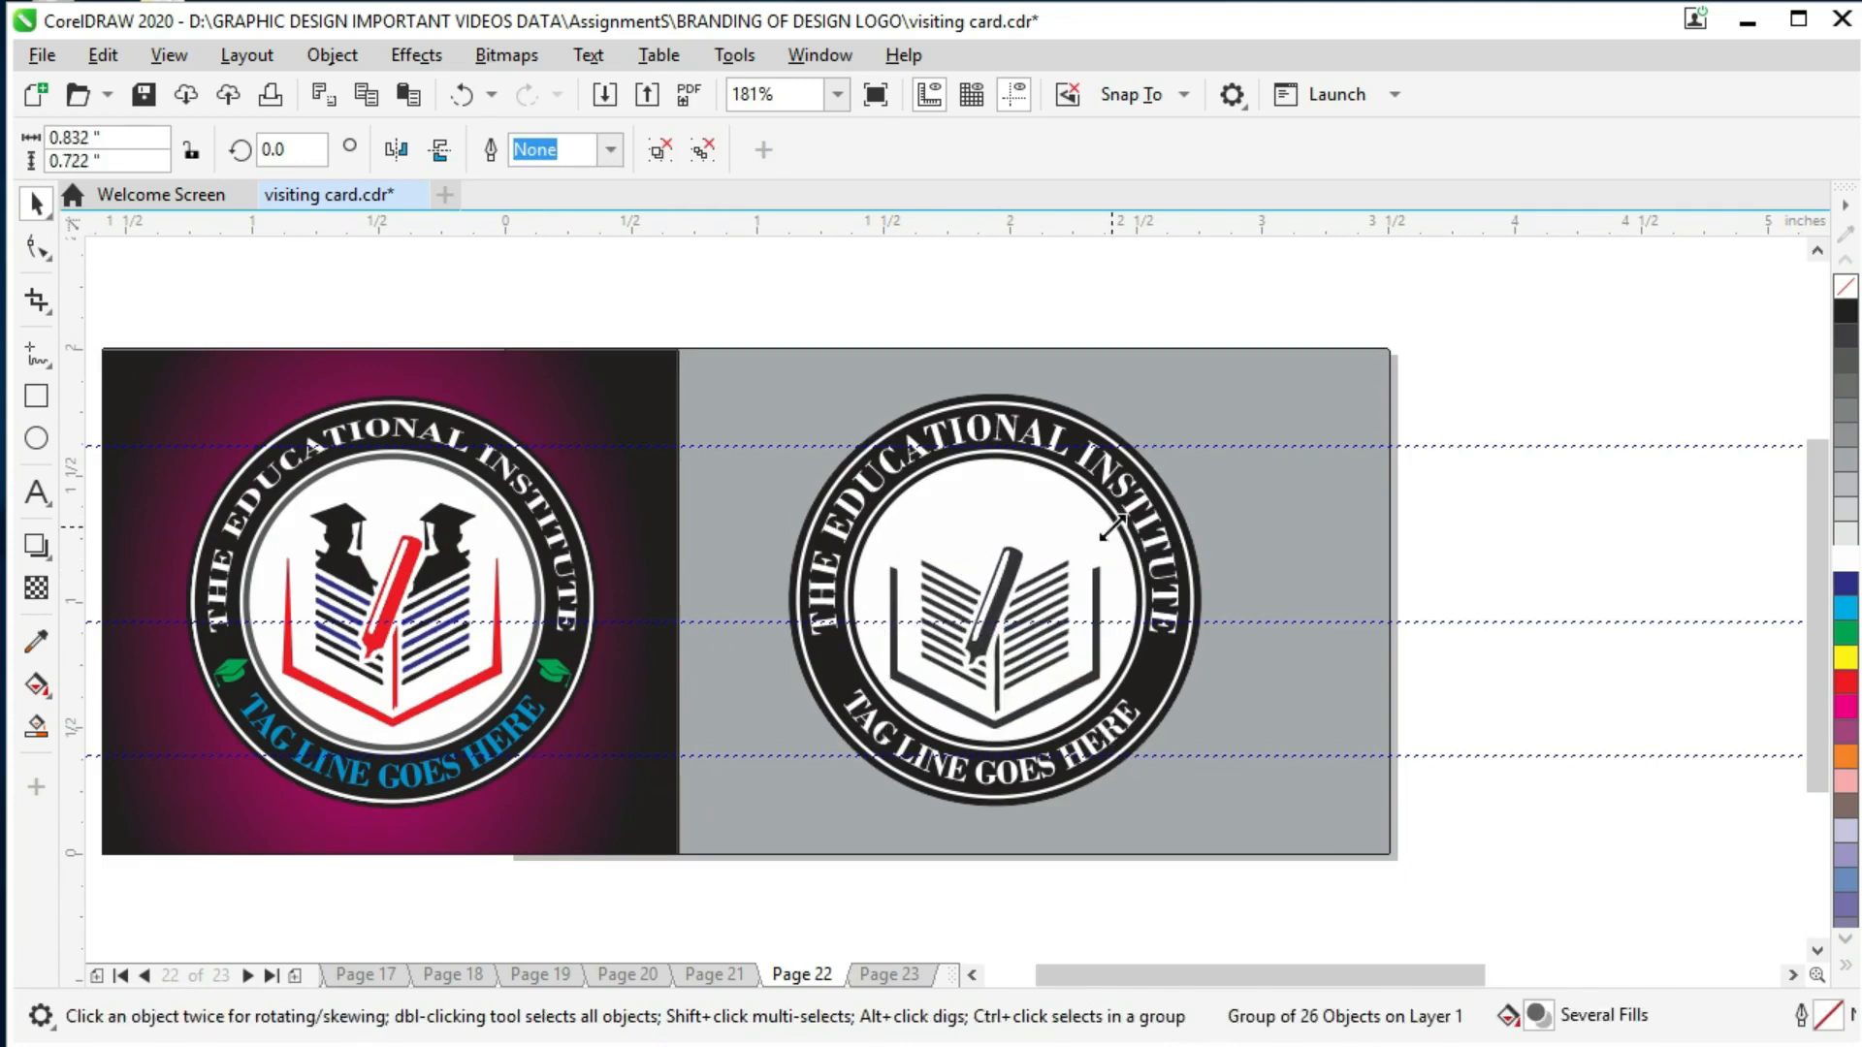
left_click(1516, 535)
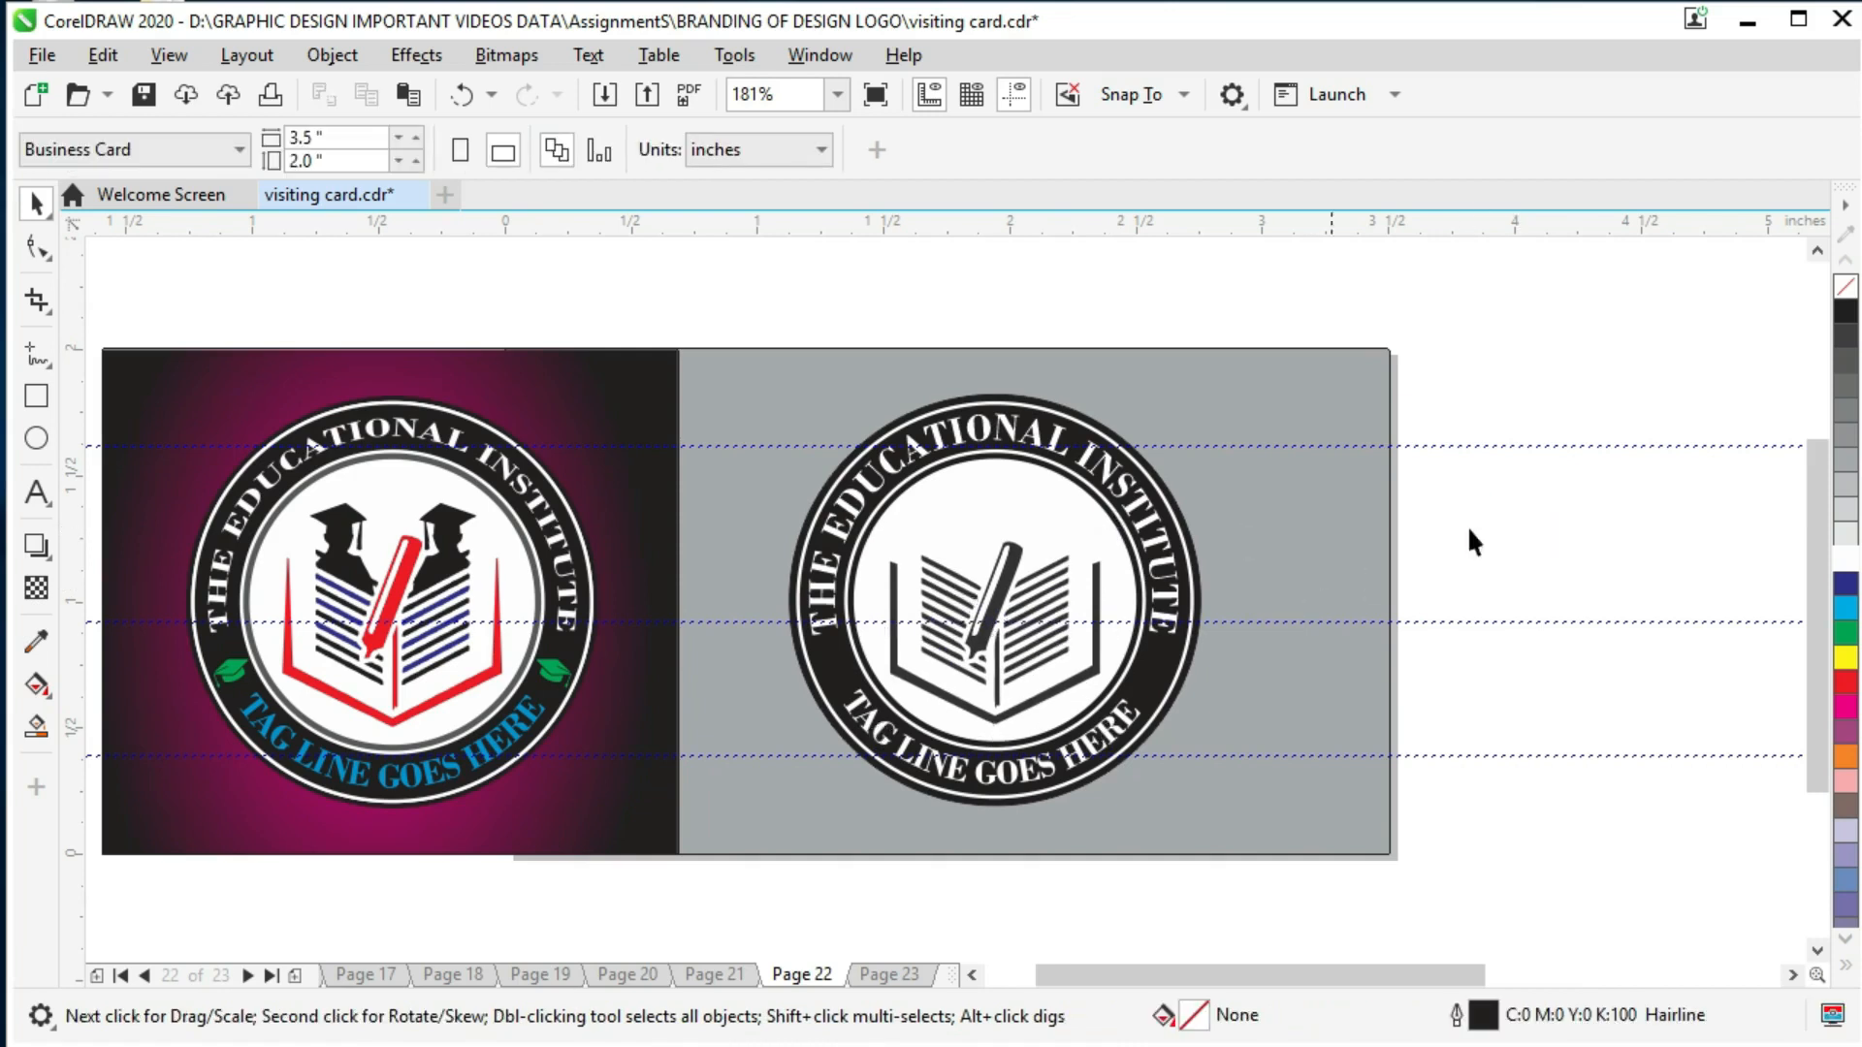
Step: Save the document and fill the pencil's dark body shape within the grouped graphic with red
left_click(994, 599, "ctrl")
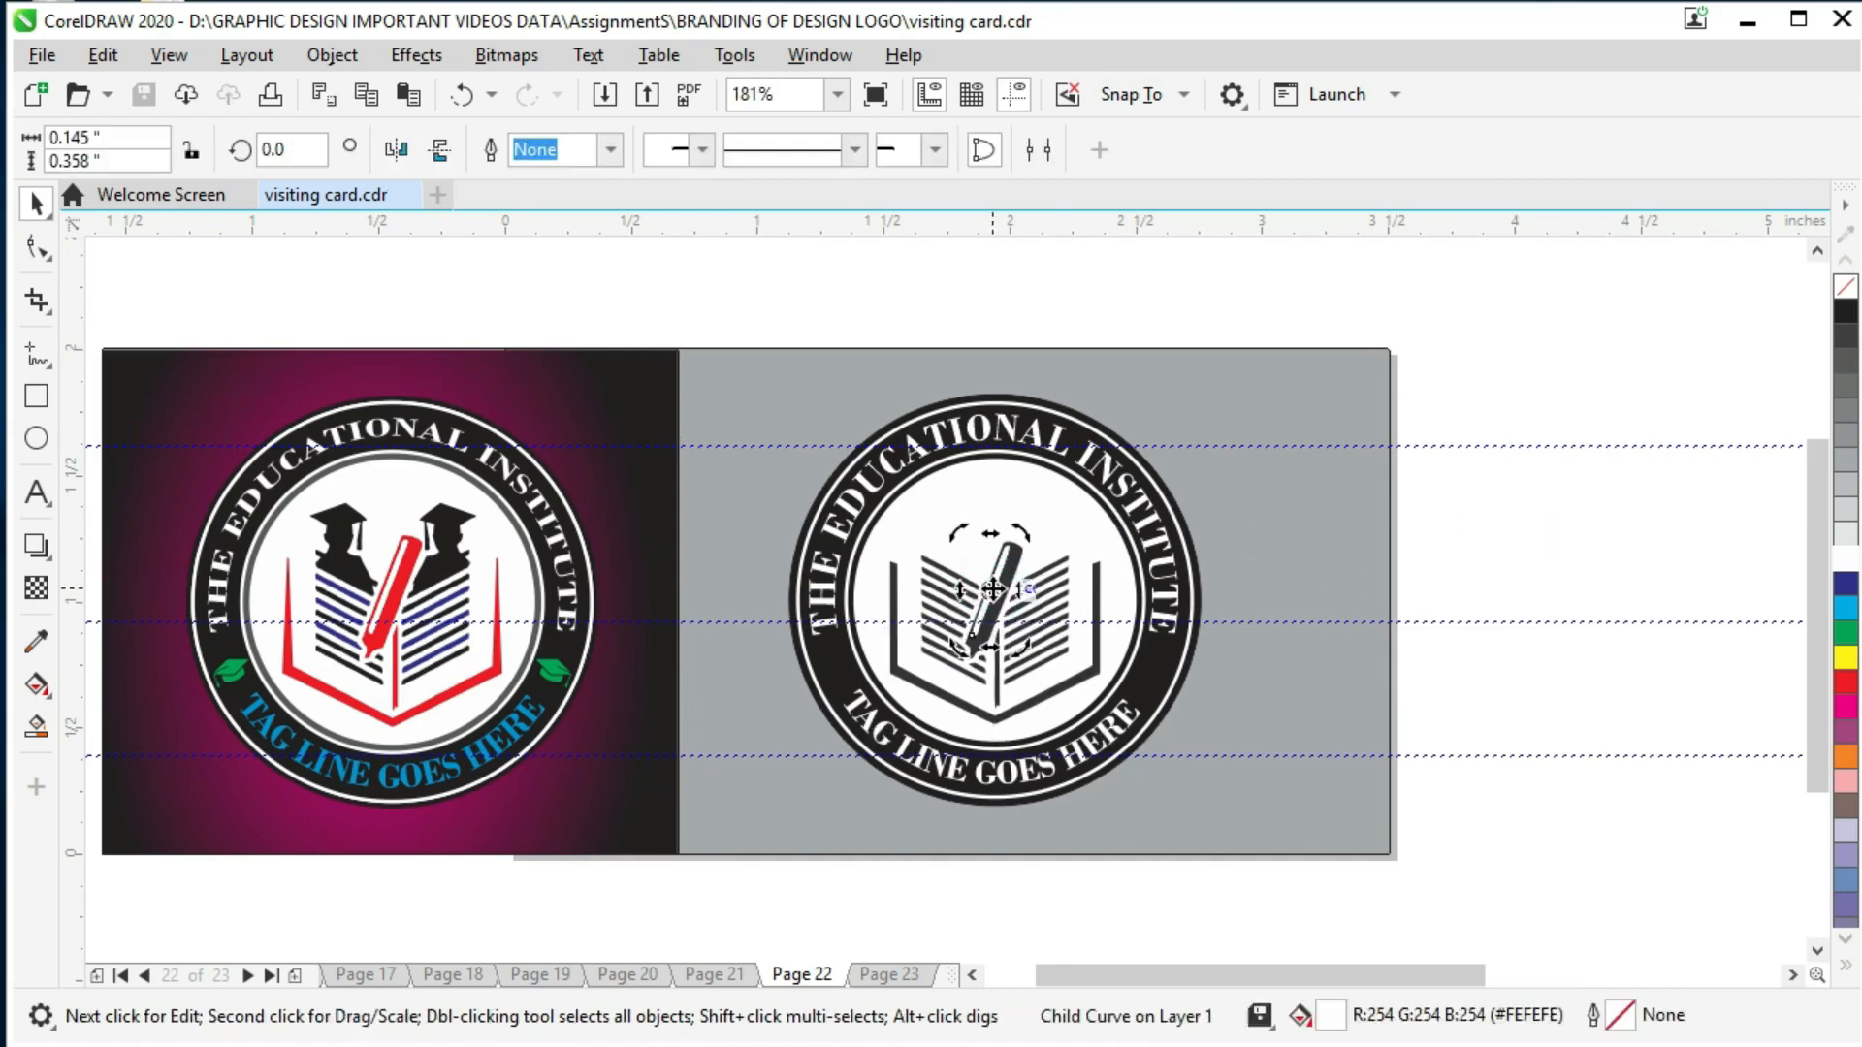
key("ctrl+s")
left_click(1012, 549, "ctrl")
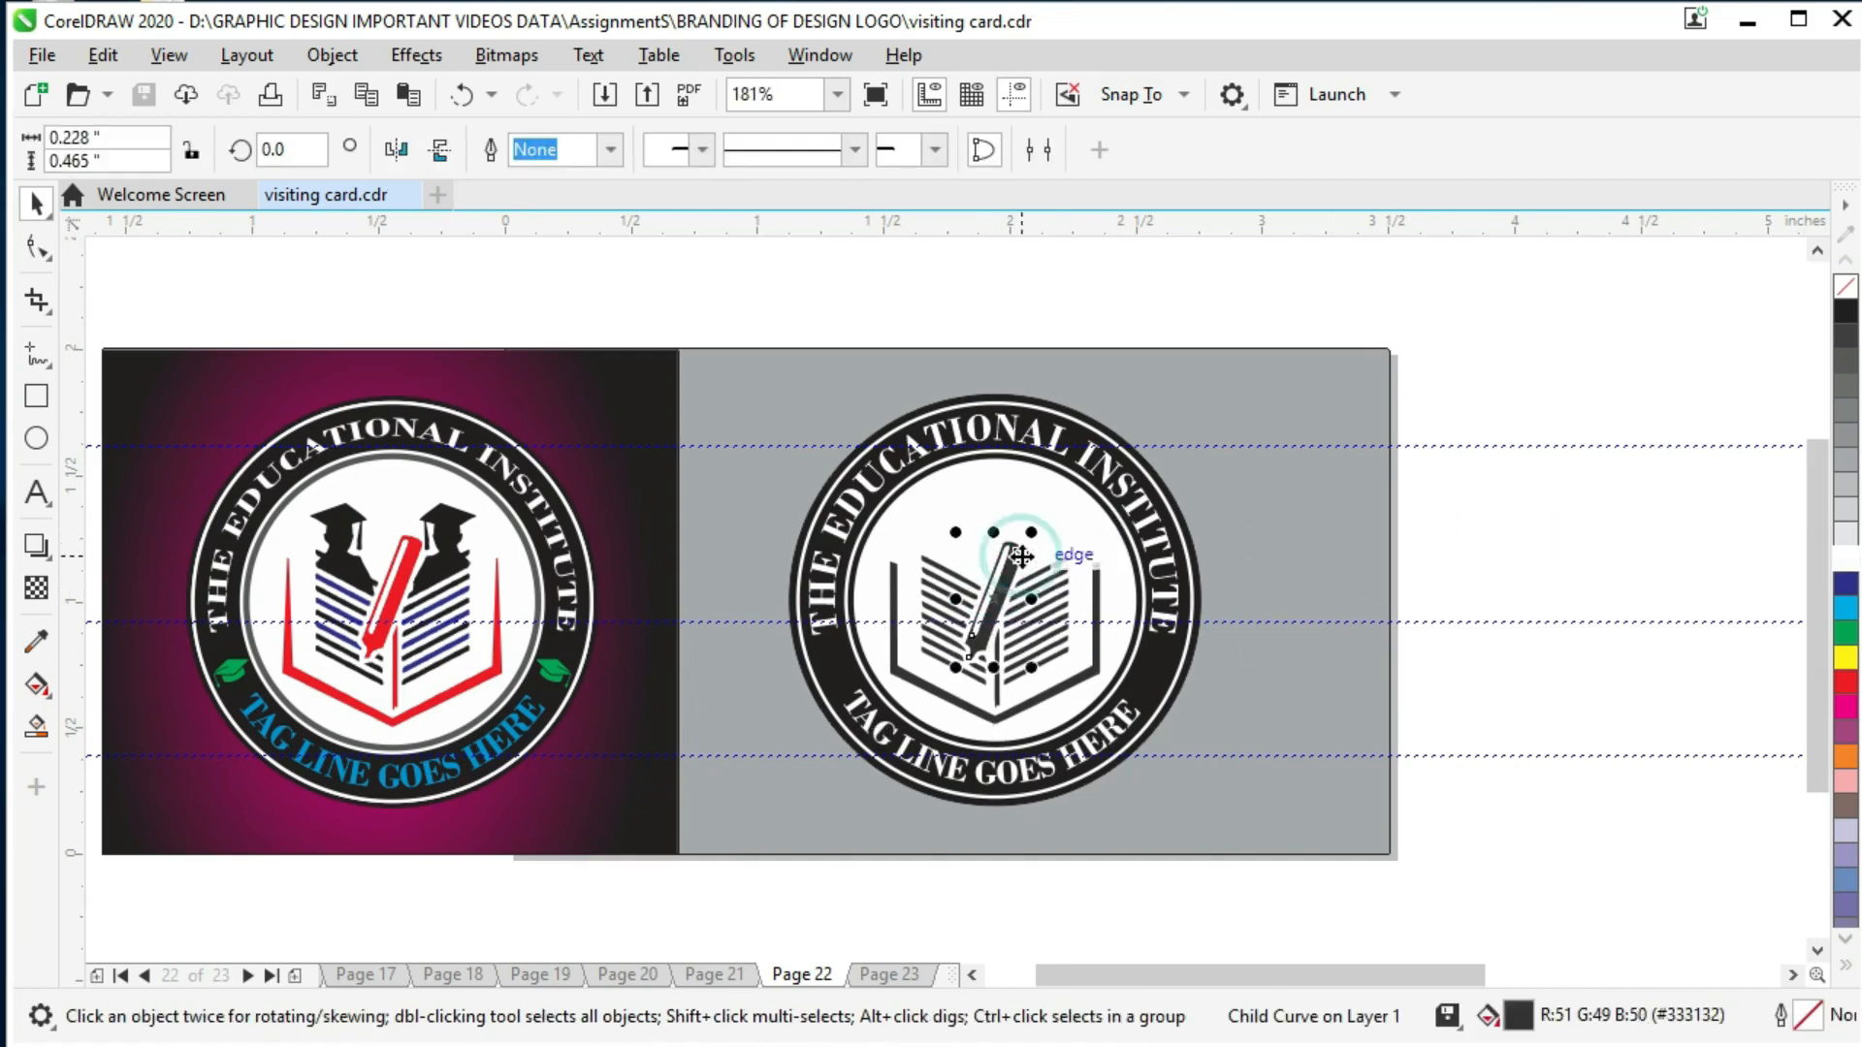
left_click(1846, 681)
Step: Fill the book's outer cover outline and central spine with red to match the reference logo, and save the document
left_click(1048, 702, "ctrl")
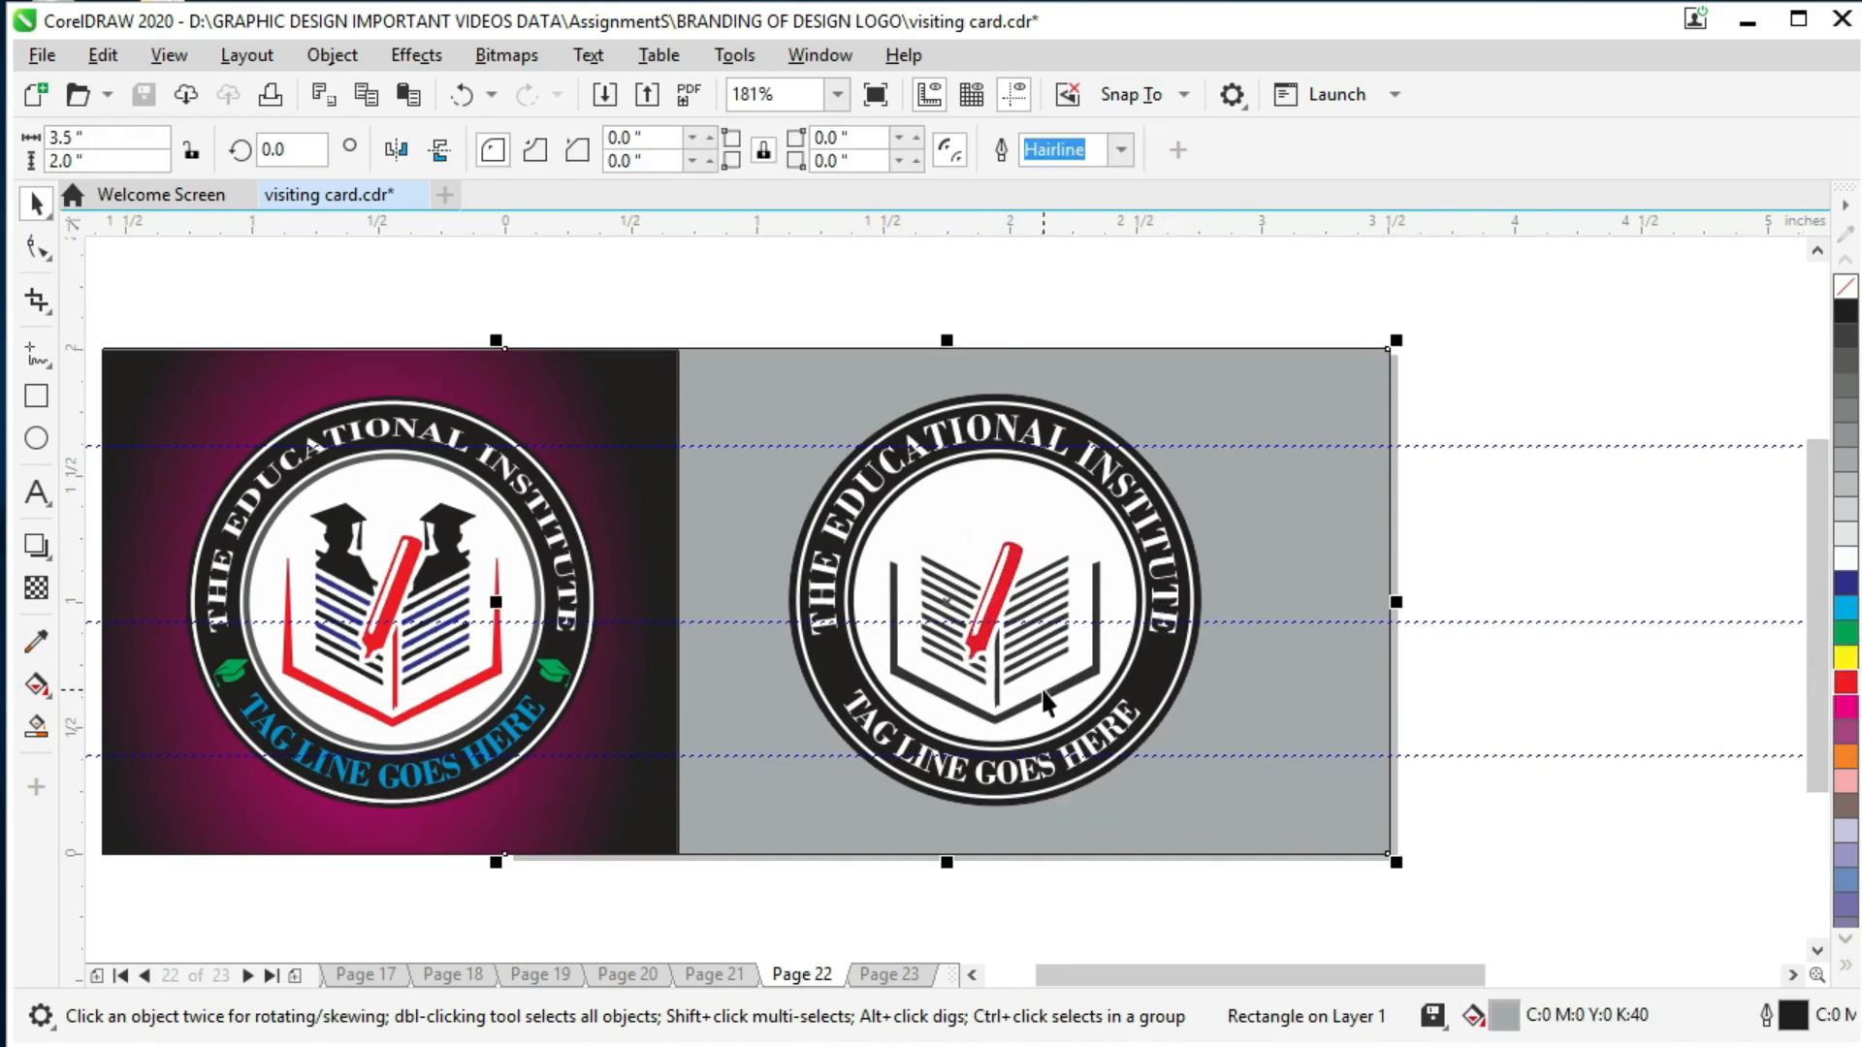
left_click(1042, 693, "ctrl")
left_click(1846, 681)
left_click(1562, 707)
left_click(997, 703, "ctrl")
left_click(1846, 681)
left_click(1464, 628)
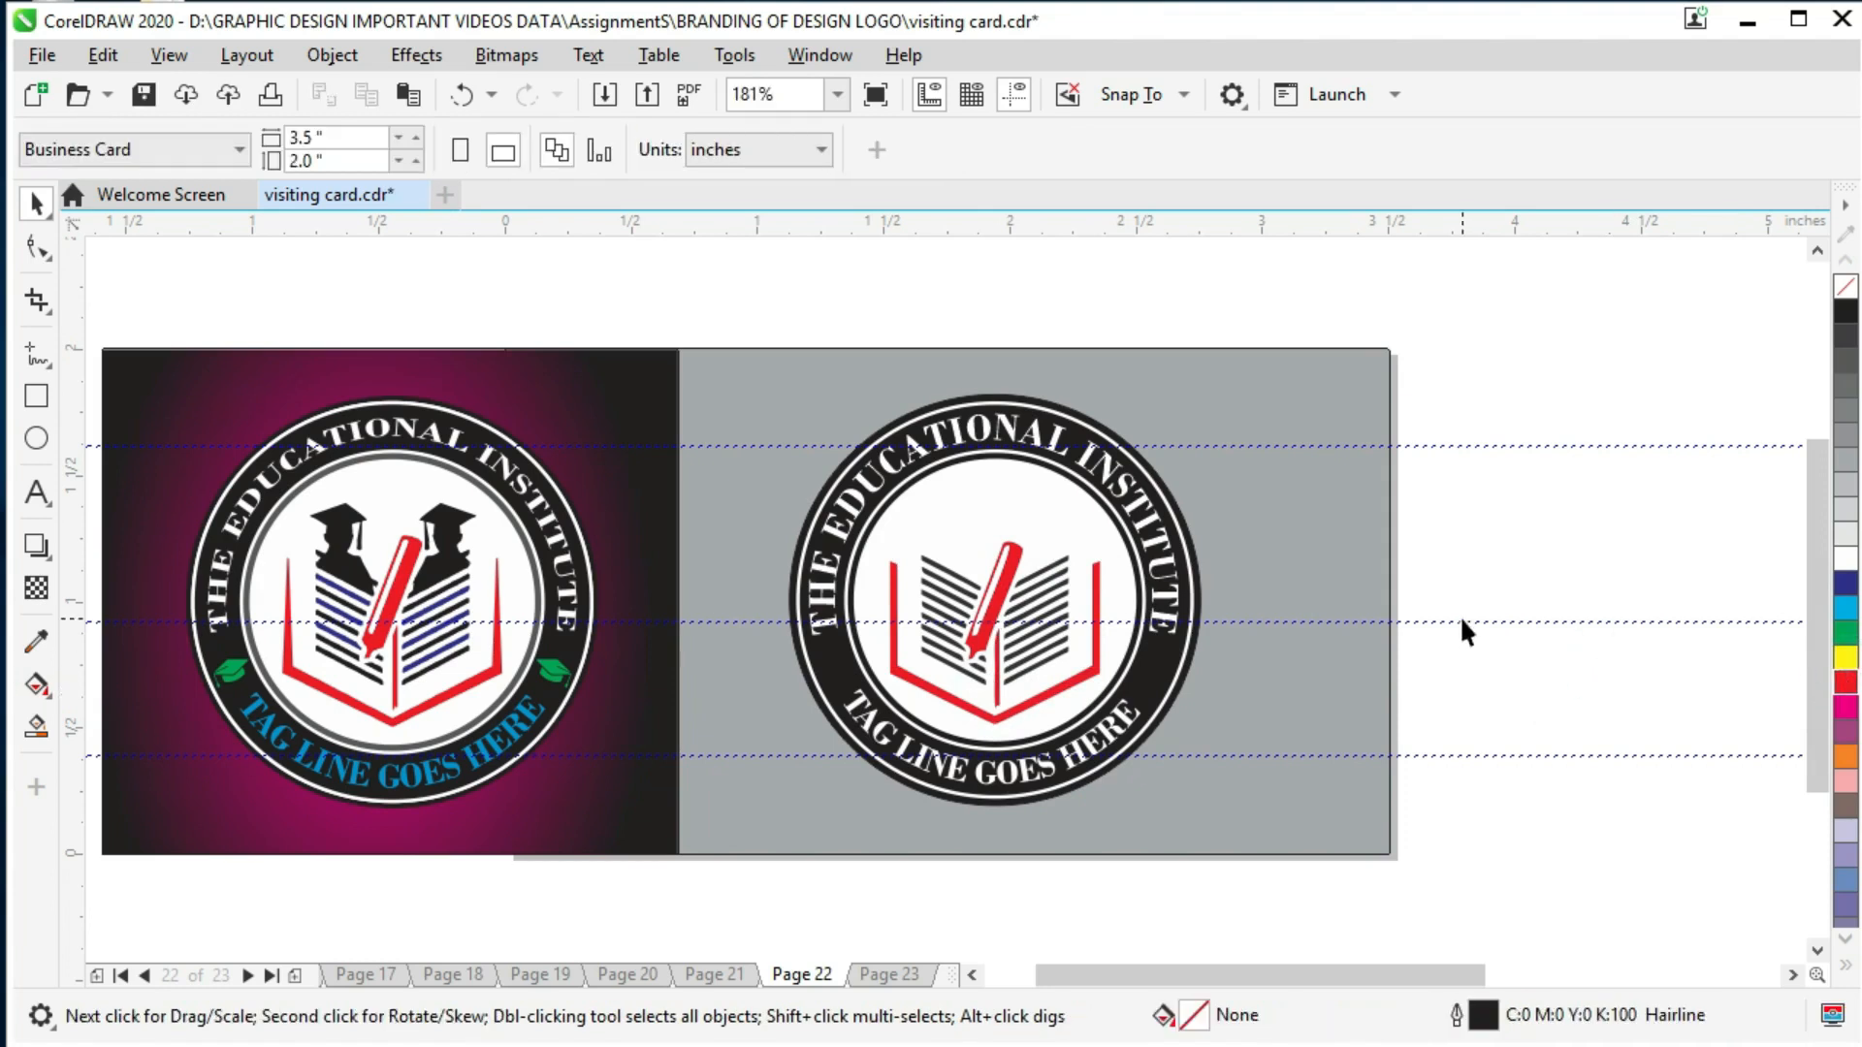
key("ctrl+s")
Step: Move the large graduate silhouette onto the new logo and shrink it to about 0.198 × 0.285 in above the book's right page
scroll(1421, 703, "down", 2)
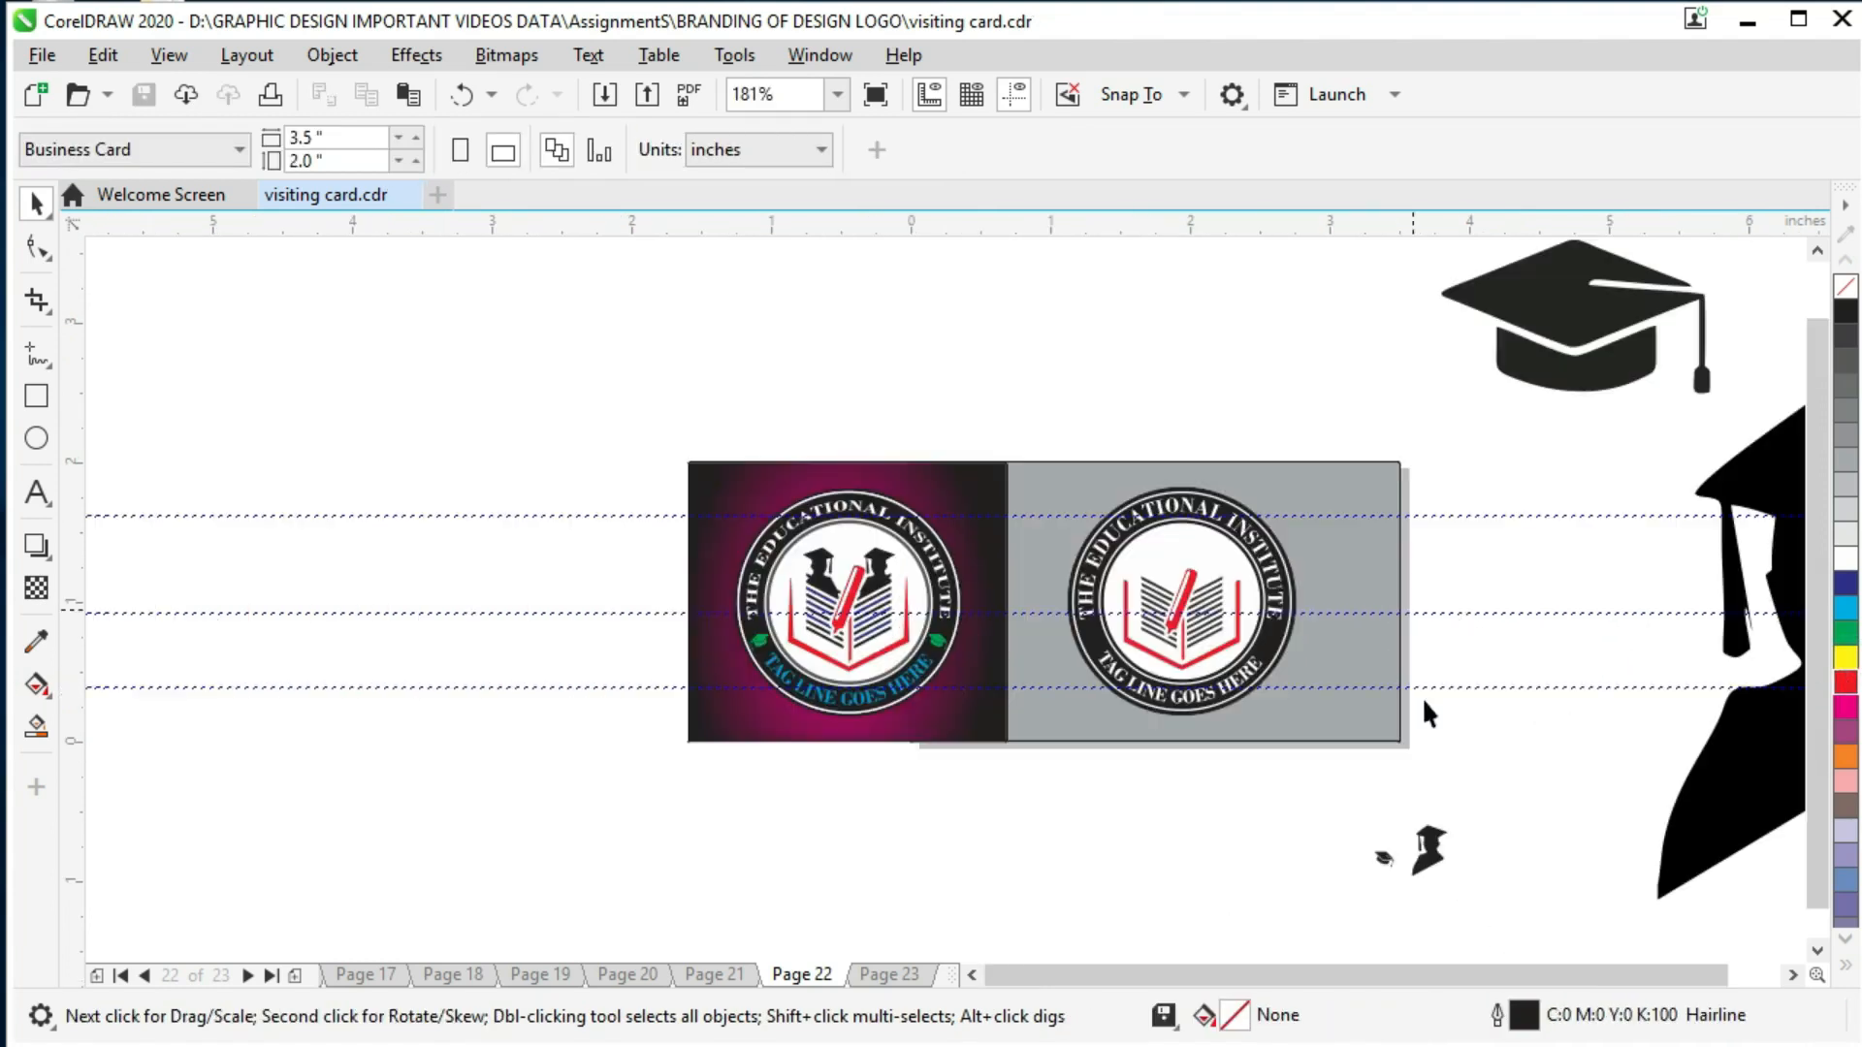
left_click(1716, 827)
left_click(1425, 836, "ctrl")
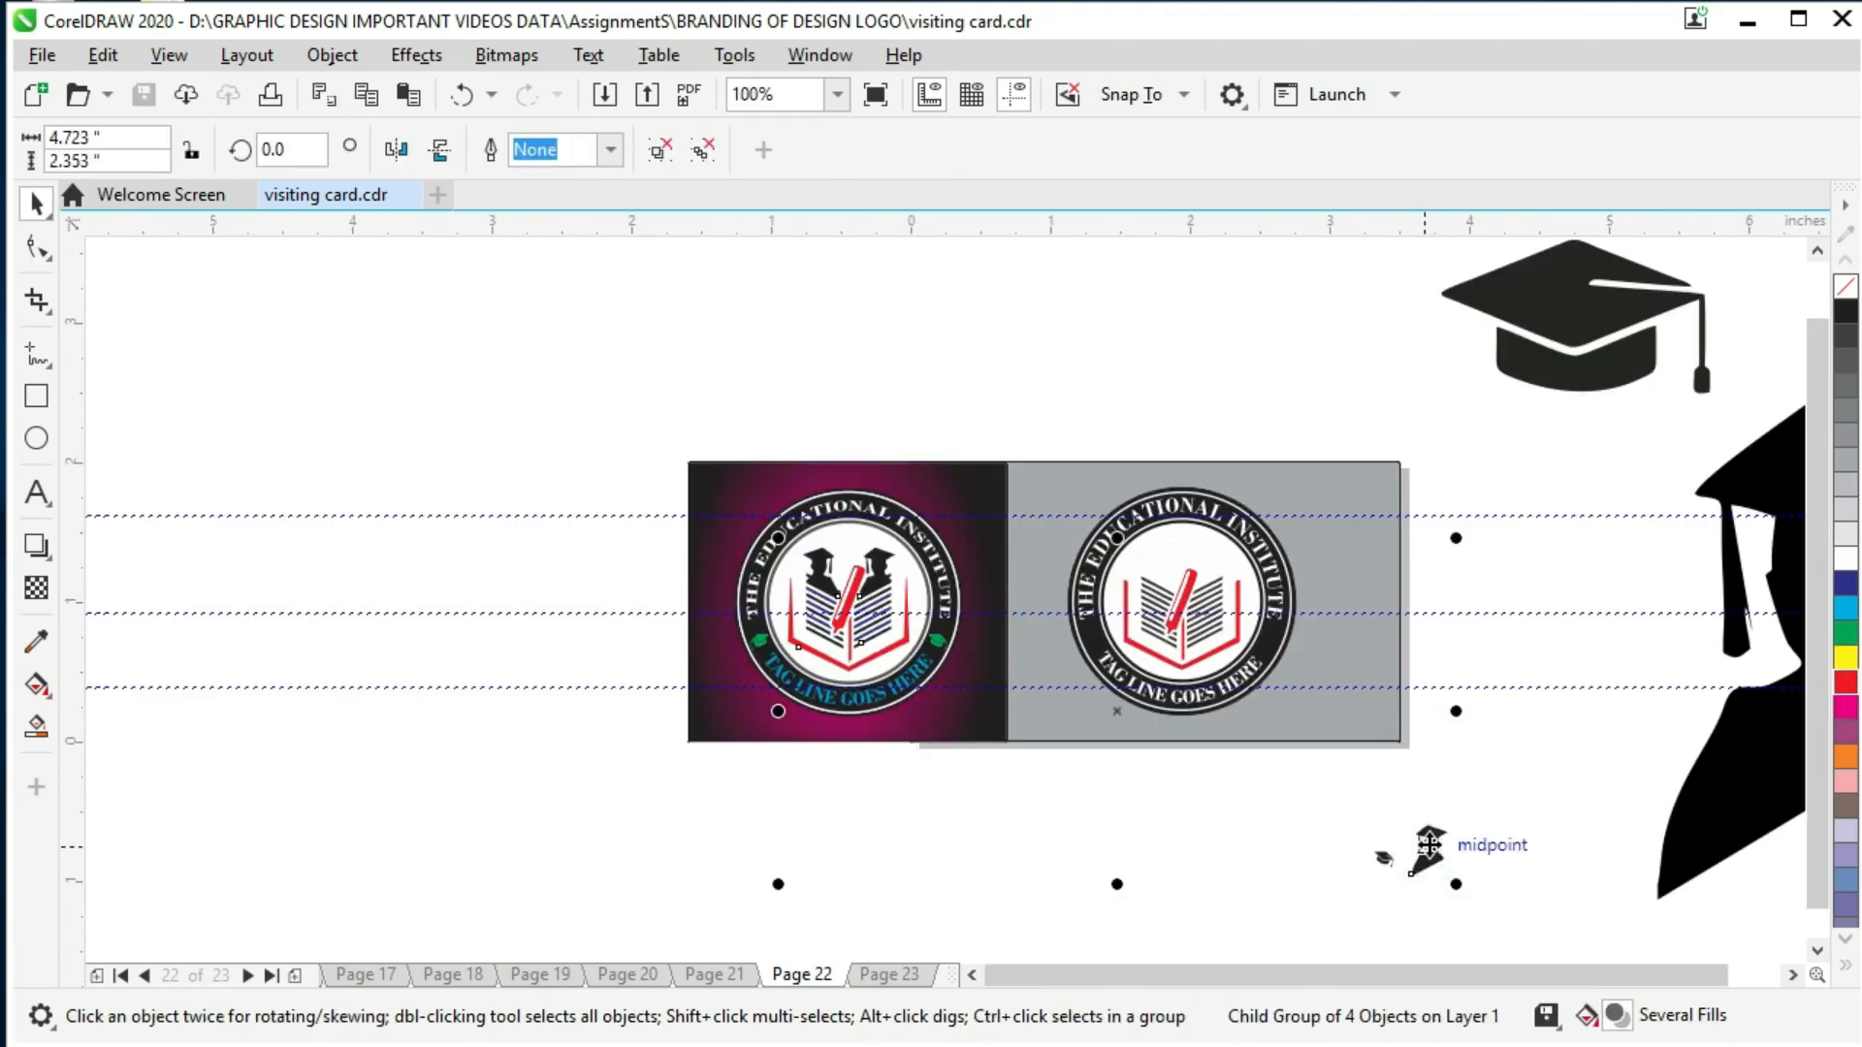
left_click(1483, 840)
left_click_drag(1739, 792, 1191, 799)
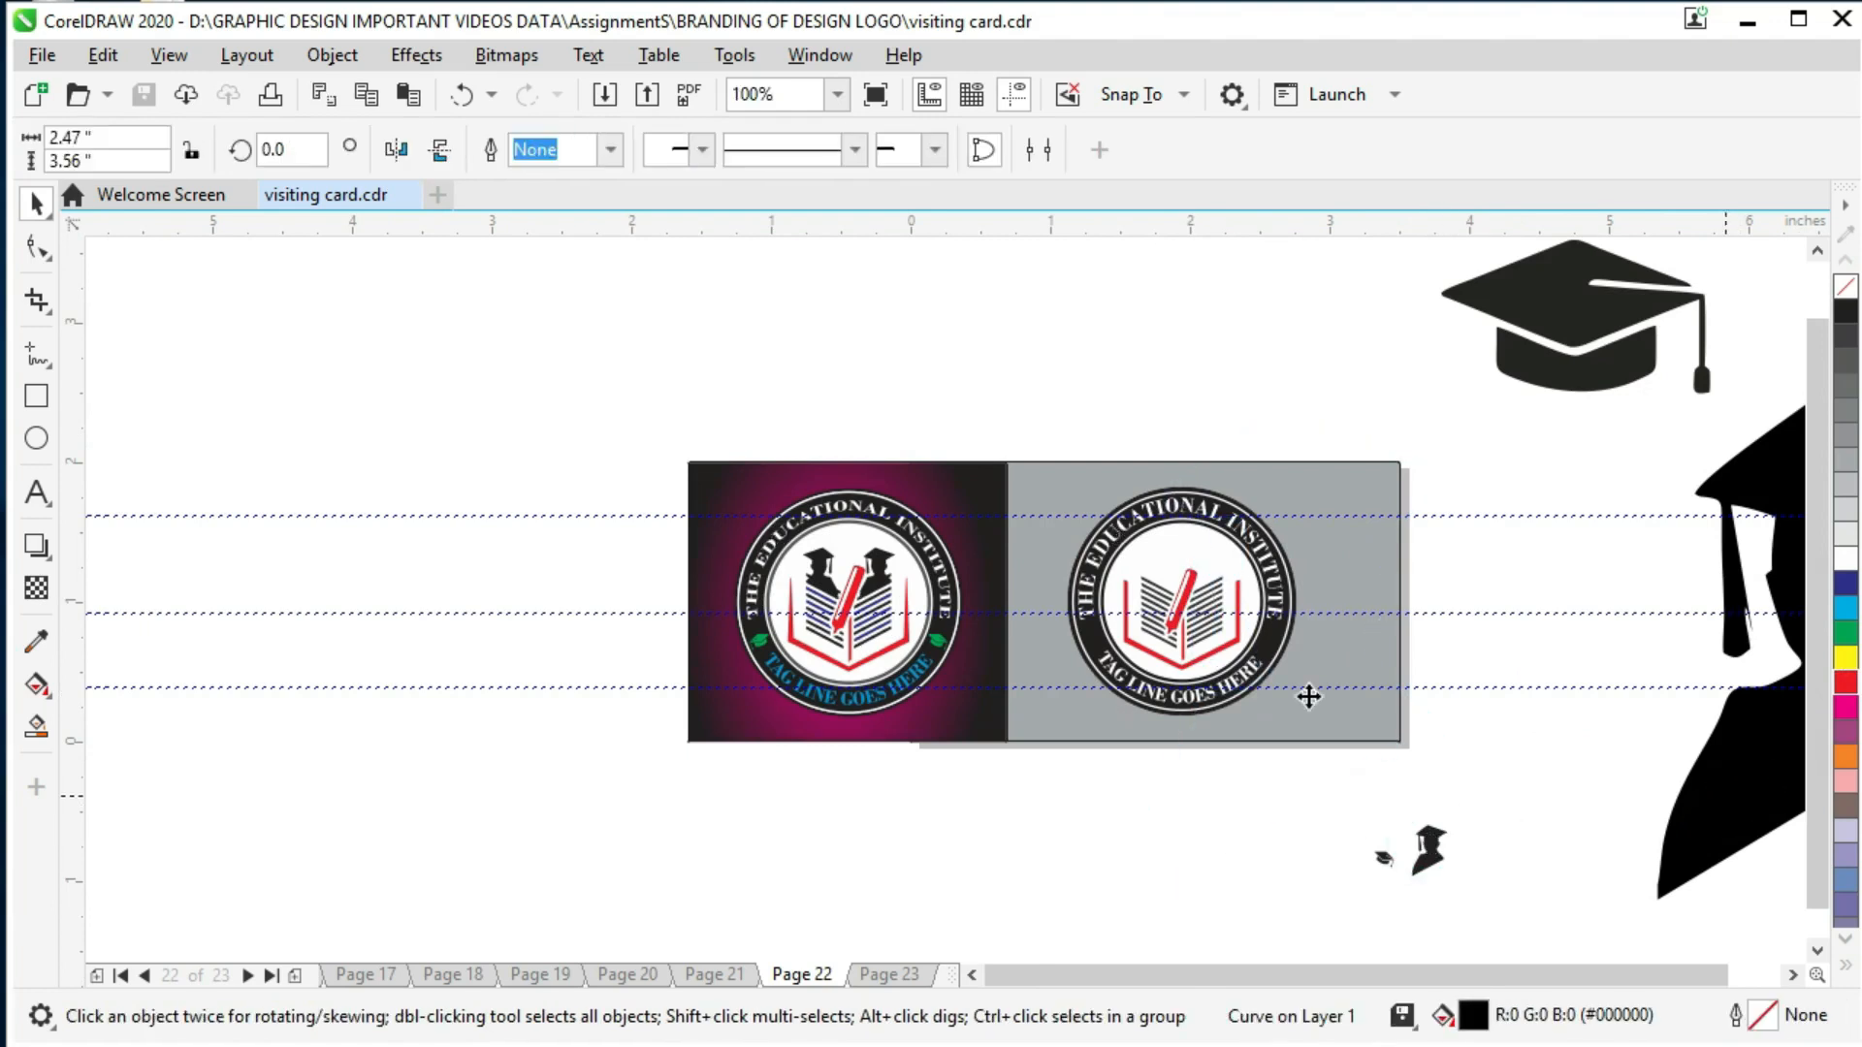
left_click_drag(1468, 392, 1207, 580)
scroll(1207, 580, "up", 4)
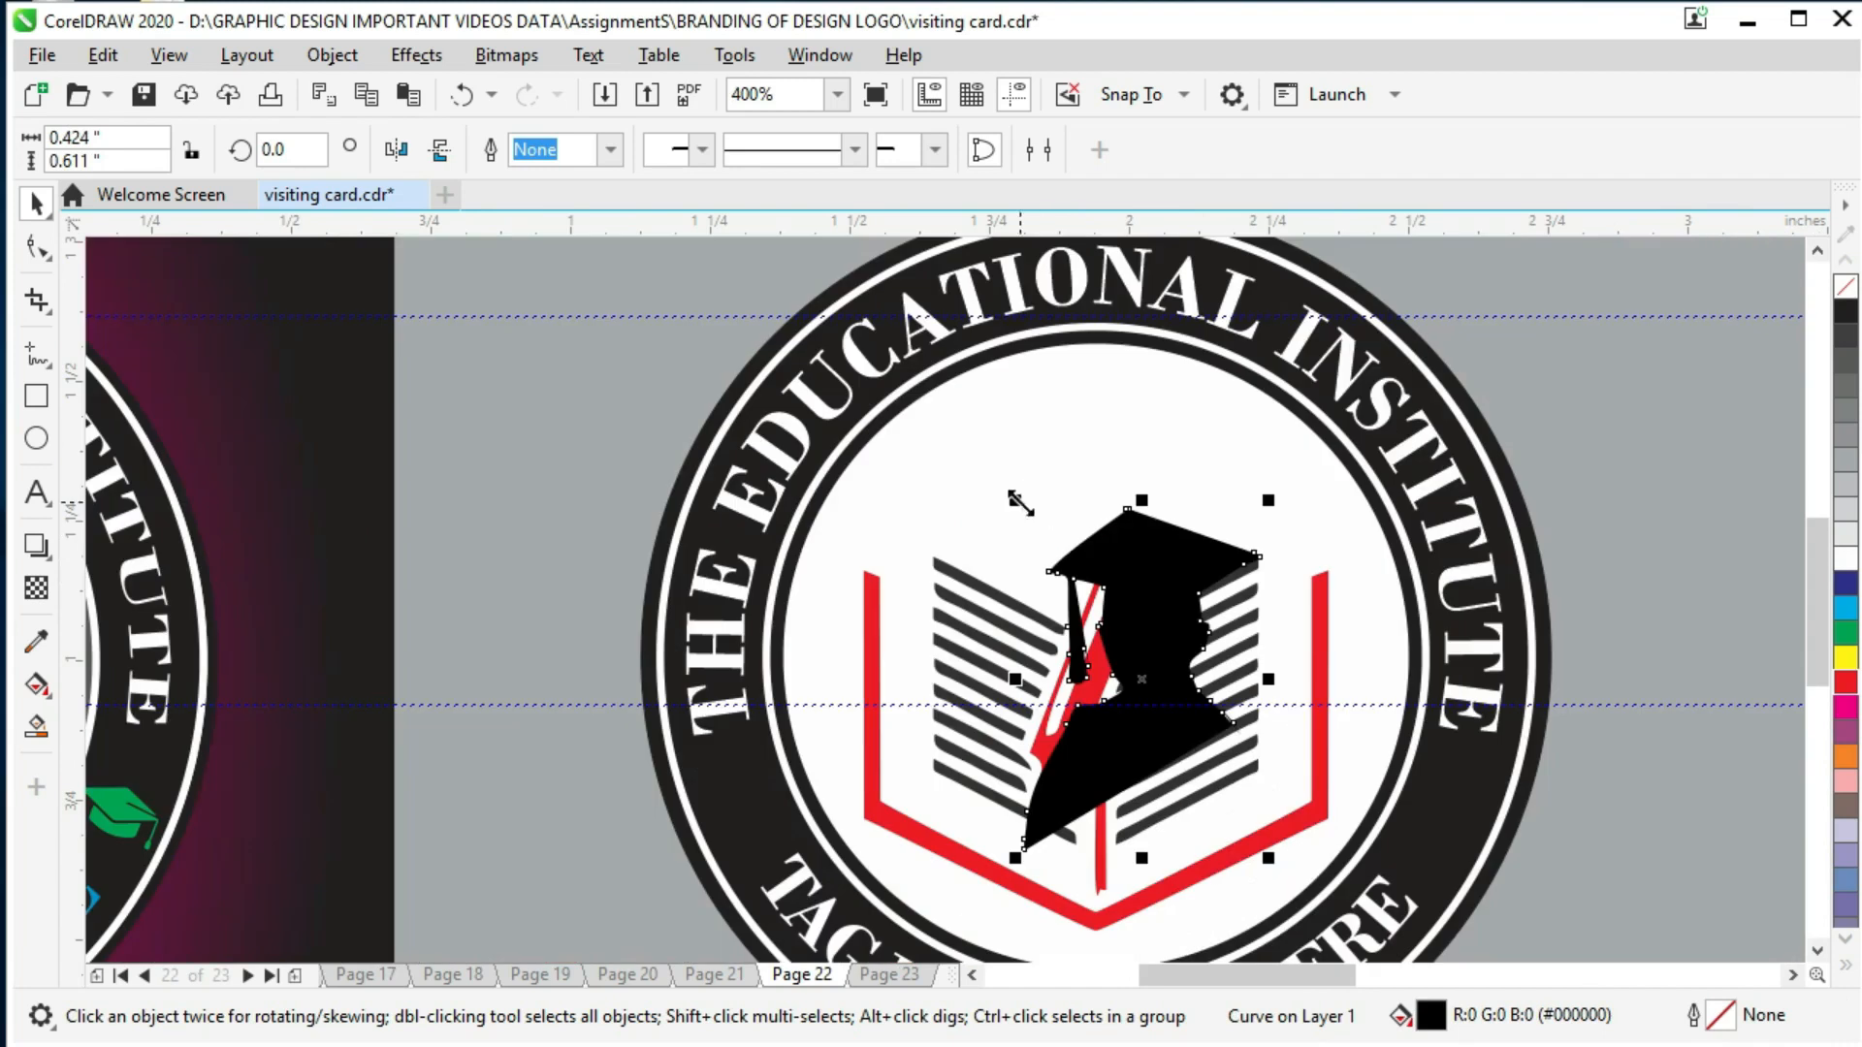
left_click_drag(1020, 503, 1202, 508)
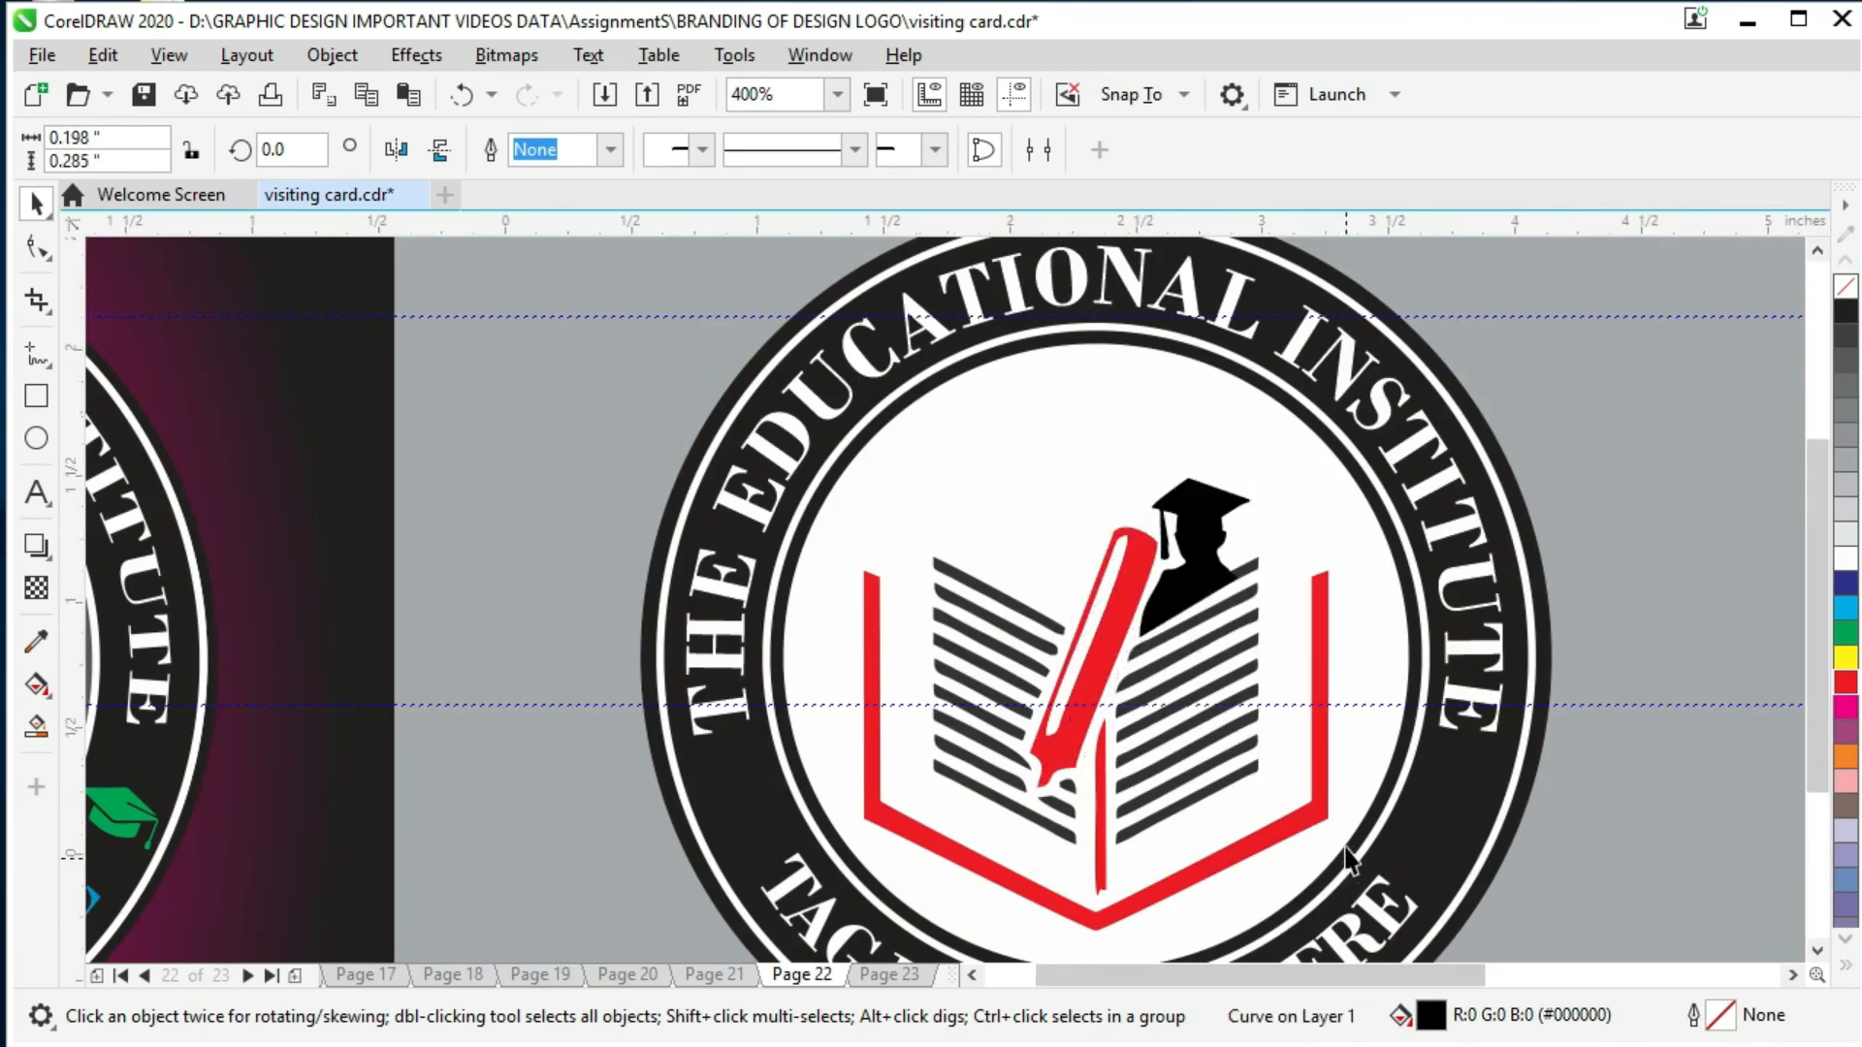
Step: Enlarge the graduate silhouette to about 0.238 × 0.343 in so its gown spans the top of the right page
scroll(1090, 558, "down", 2)
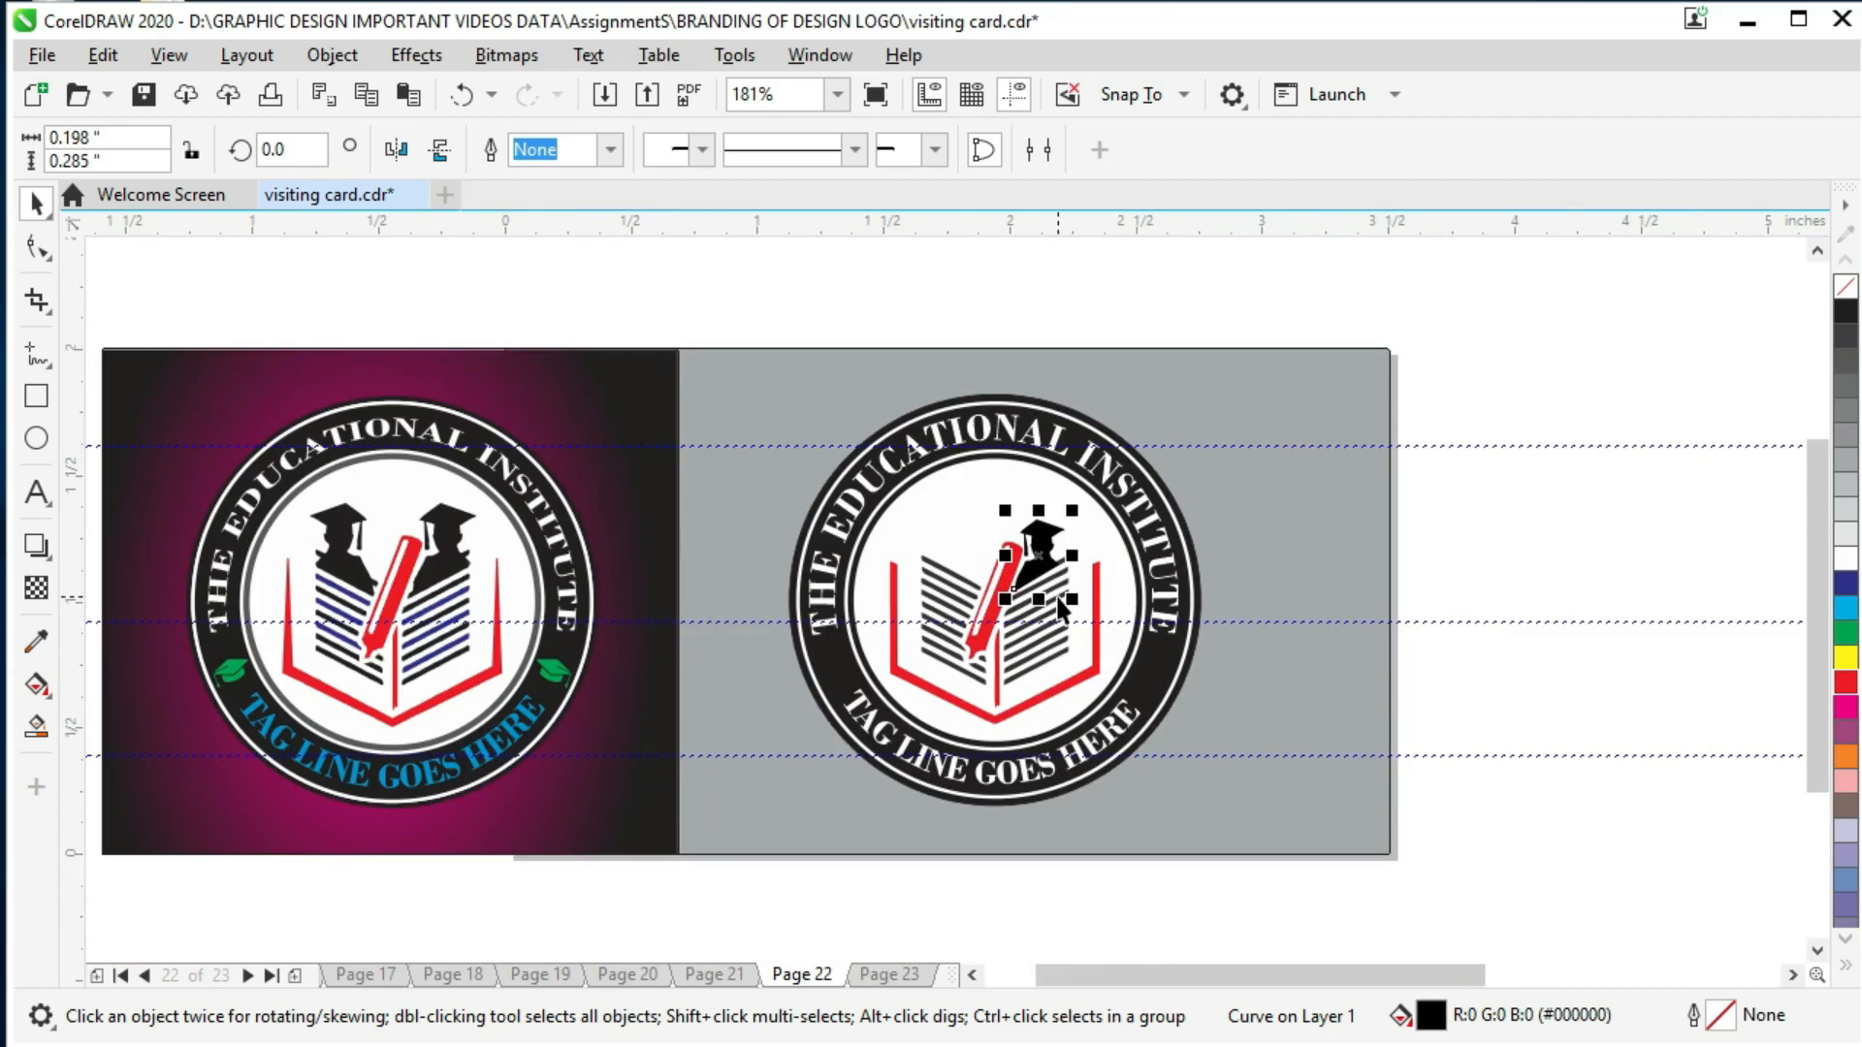
key("Down")
left_click_drag(1075, 524, 1090, 516)
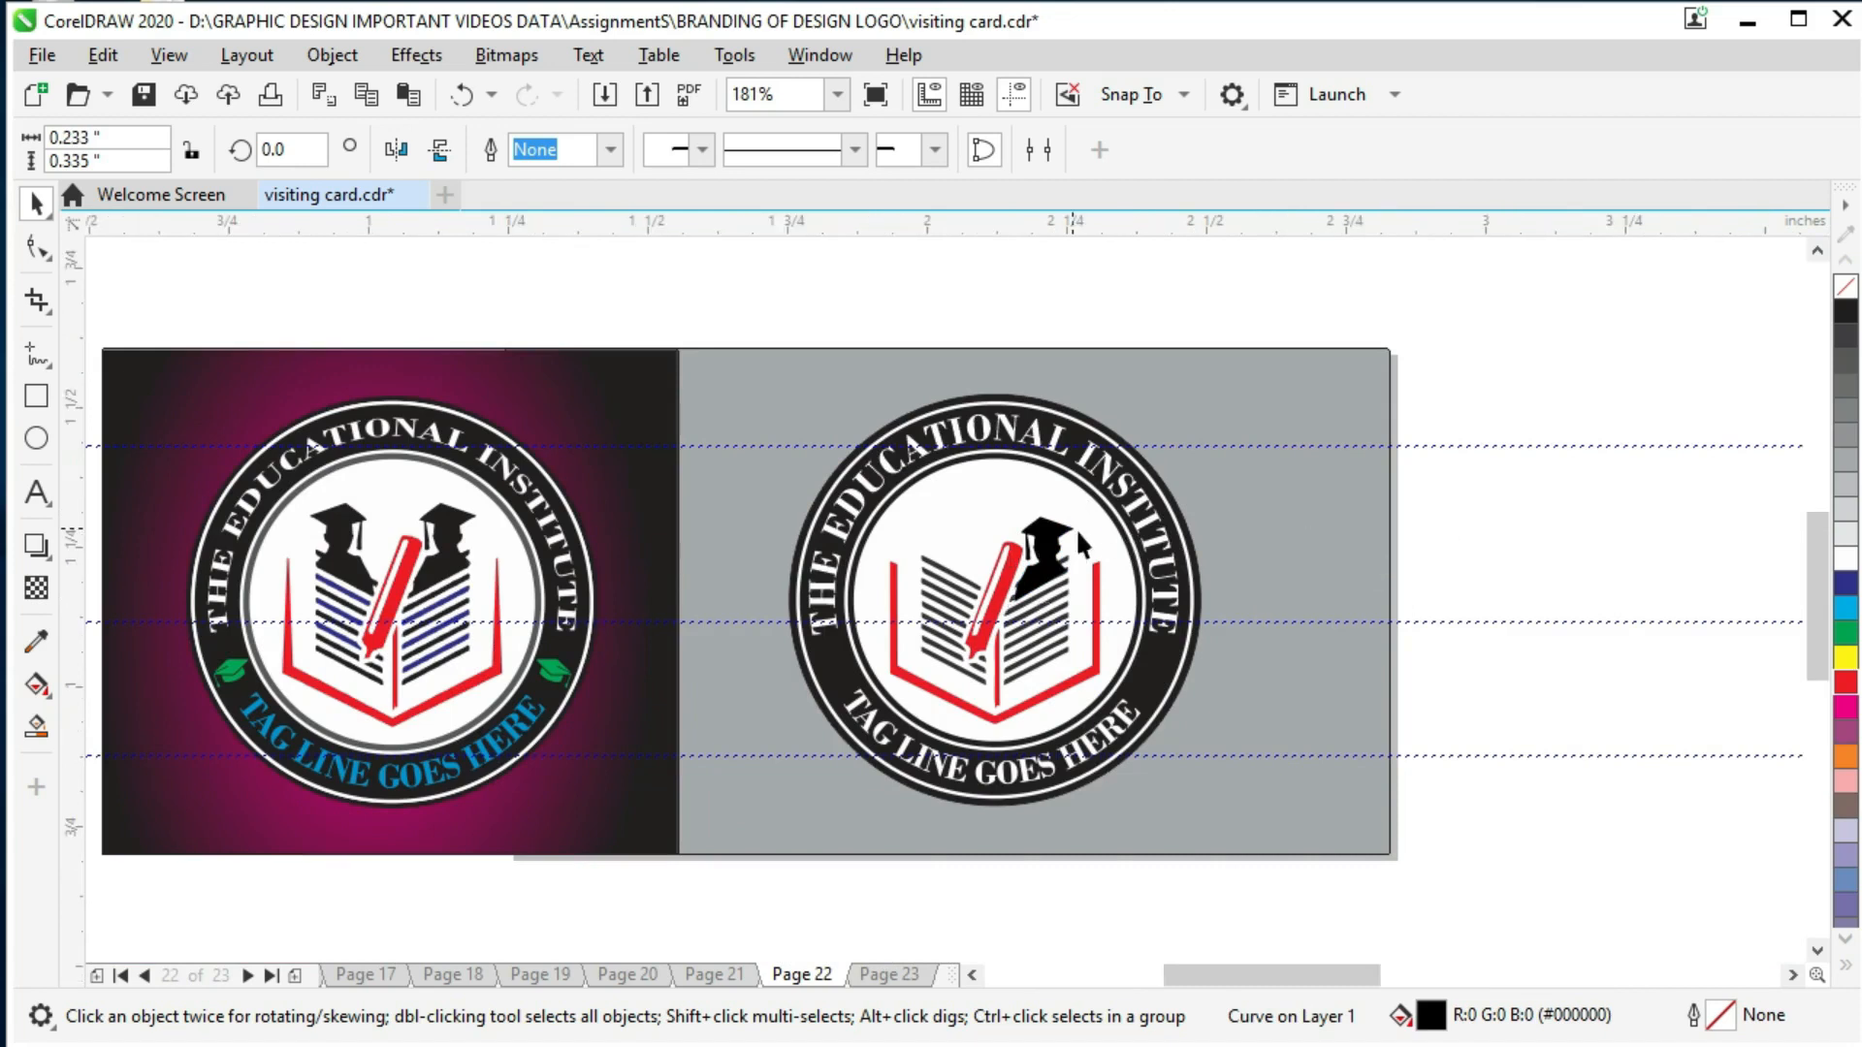
key("shift+F2")
left_click_drag(1063, 454, 1074, 449)
left_click(956, 533)
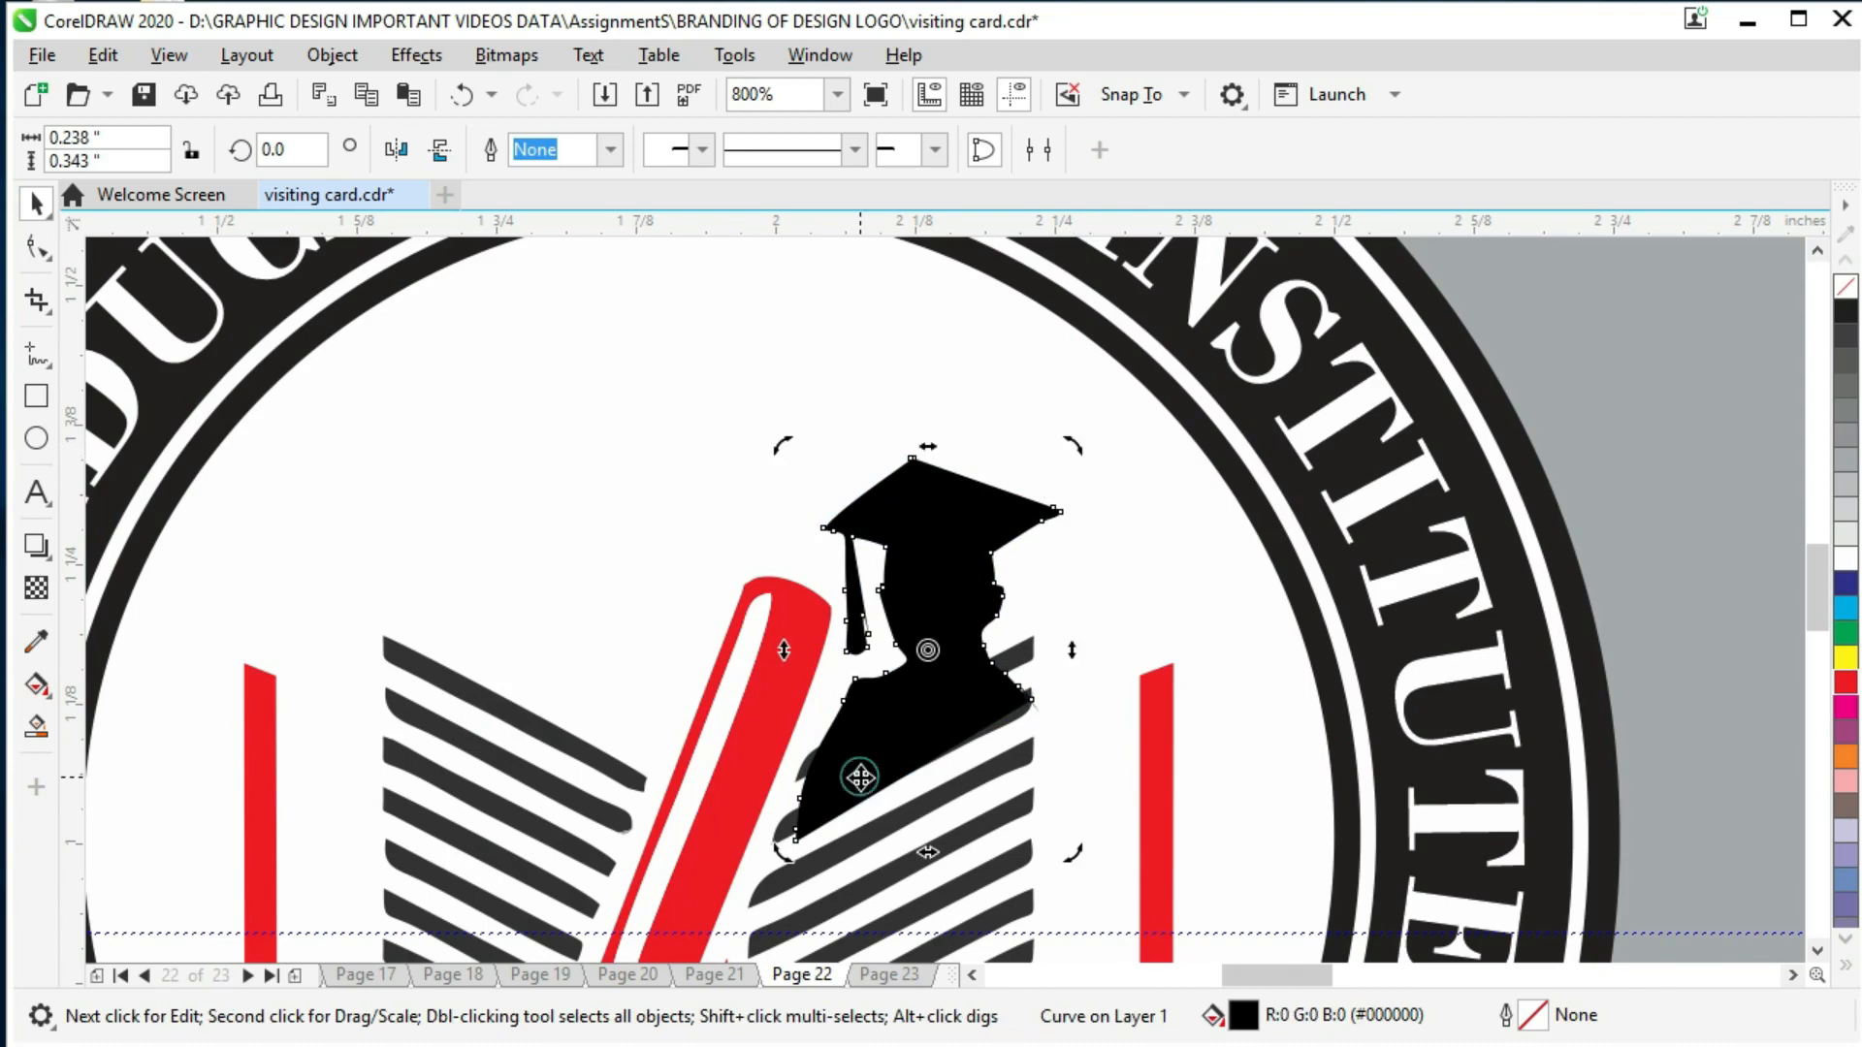
Step: Compare with the reference logo and nudge the graduate silhouette slightly toward the pencil so its gown follows the page stripes
scroll(645, 761, "down", 1)
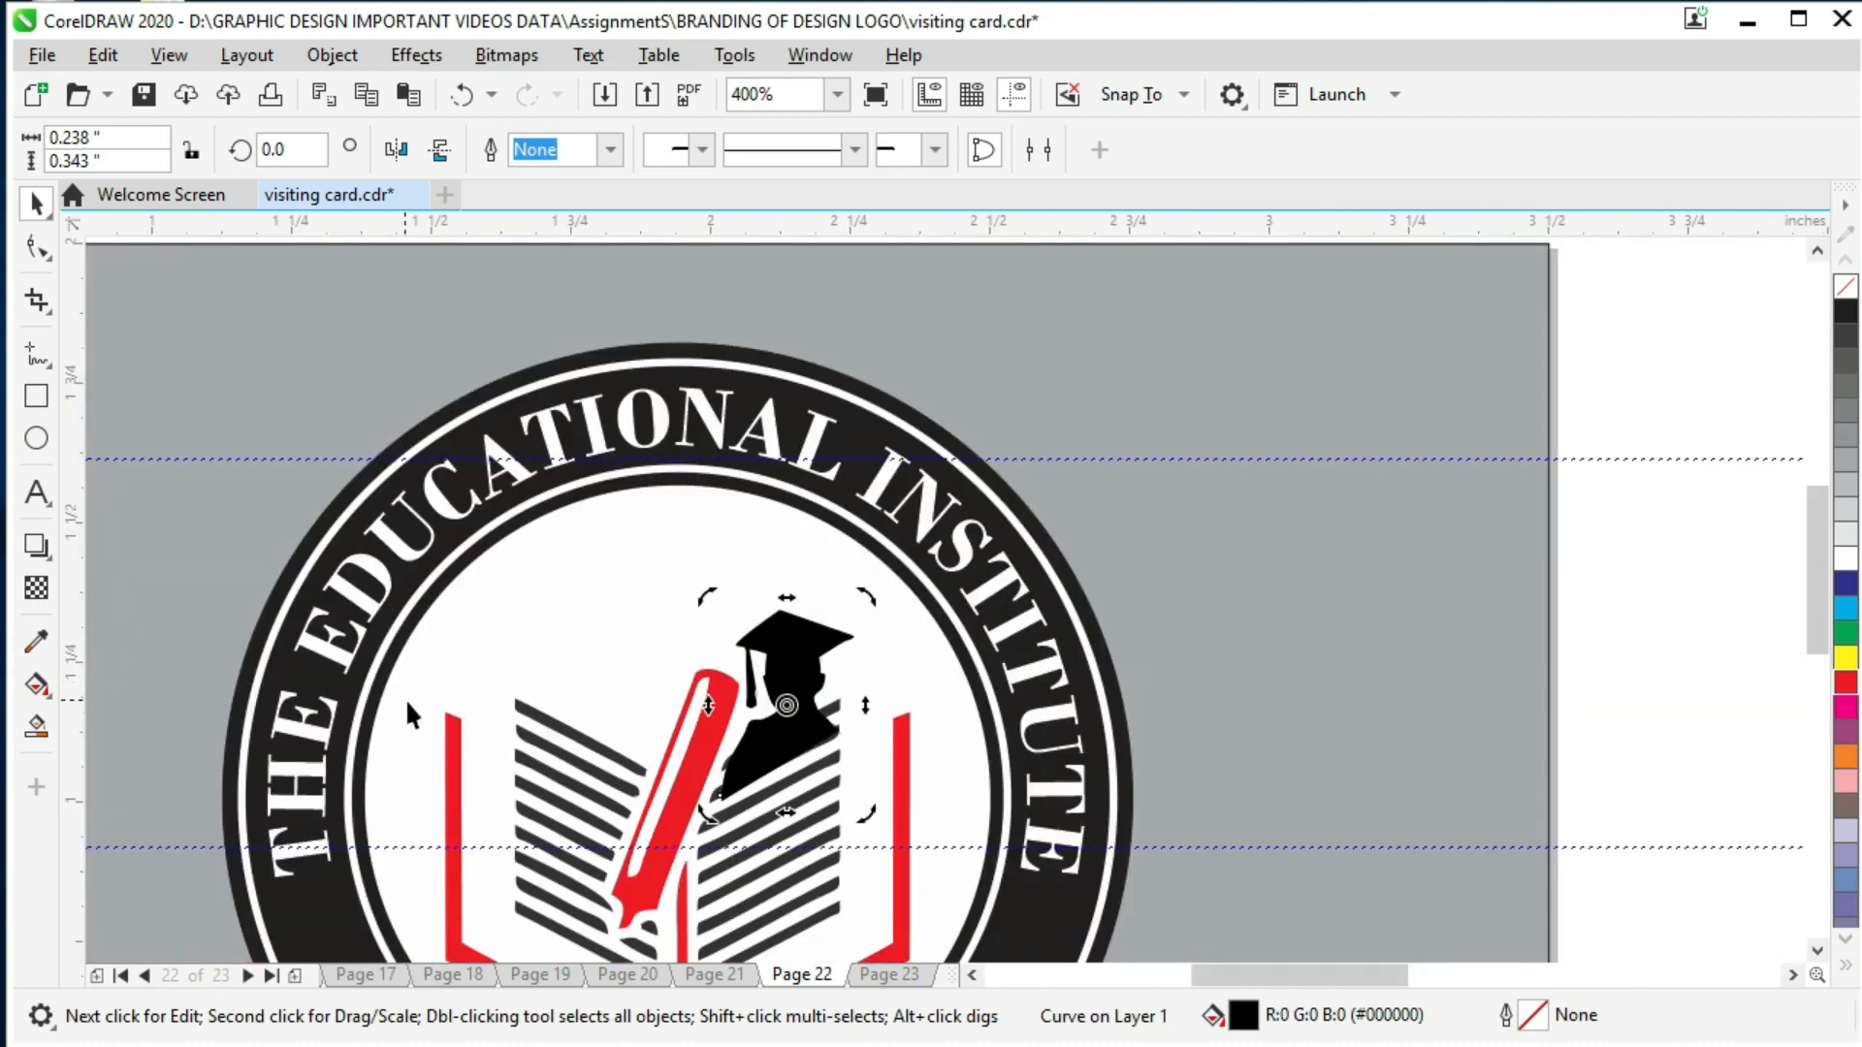
scroll(406, 698, "down", 2)
scroll(336, 516, "up", 2)
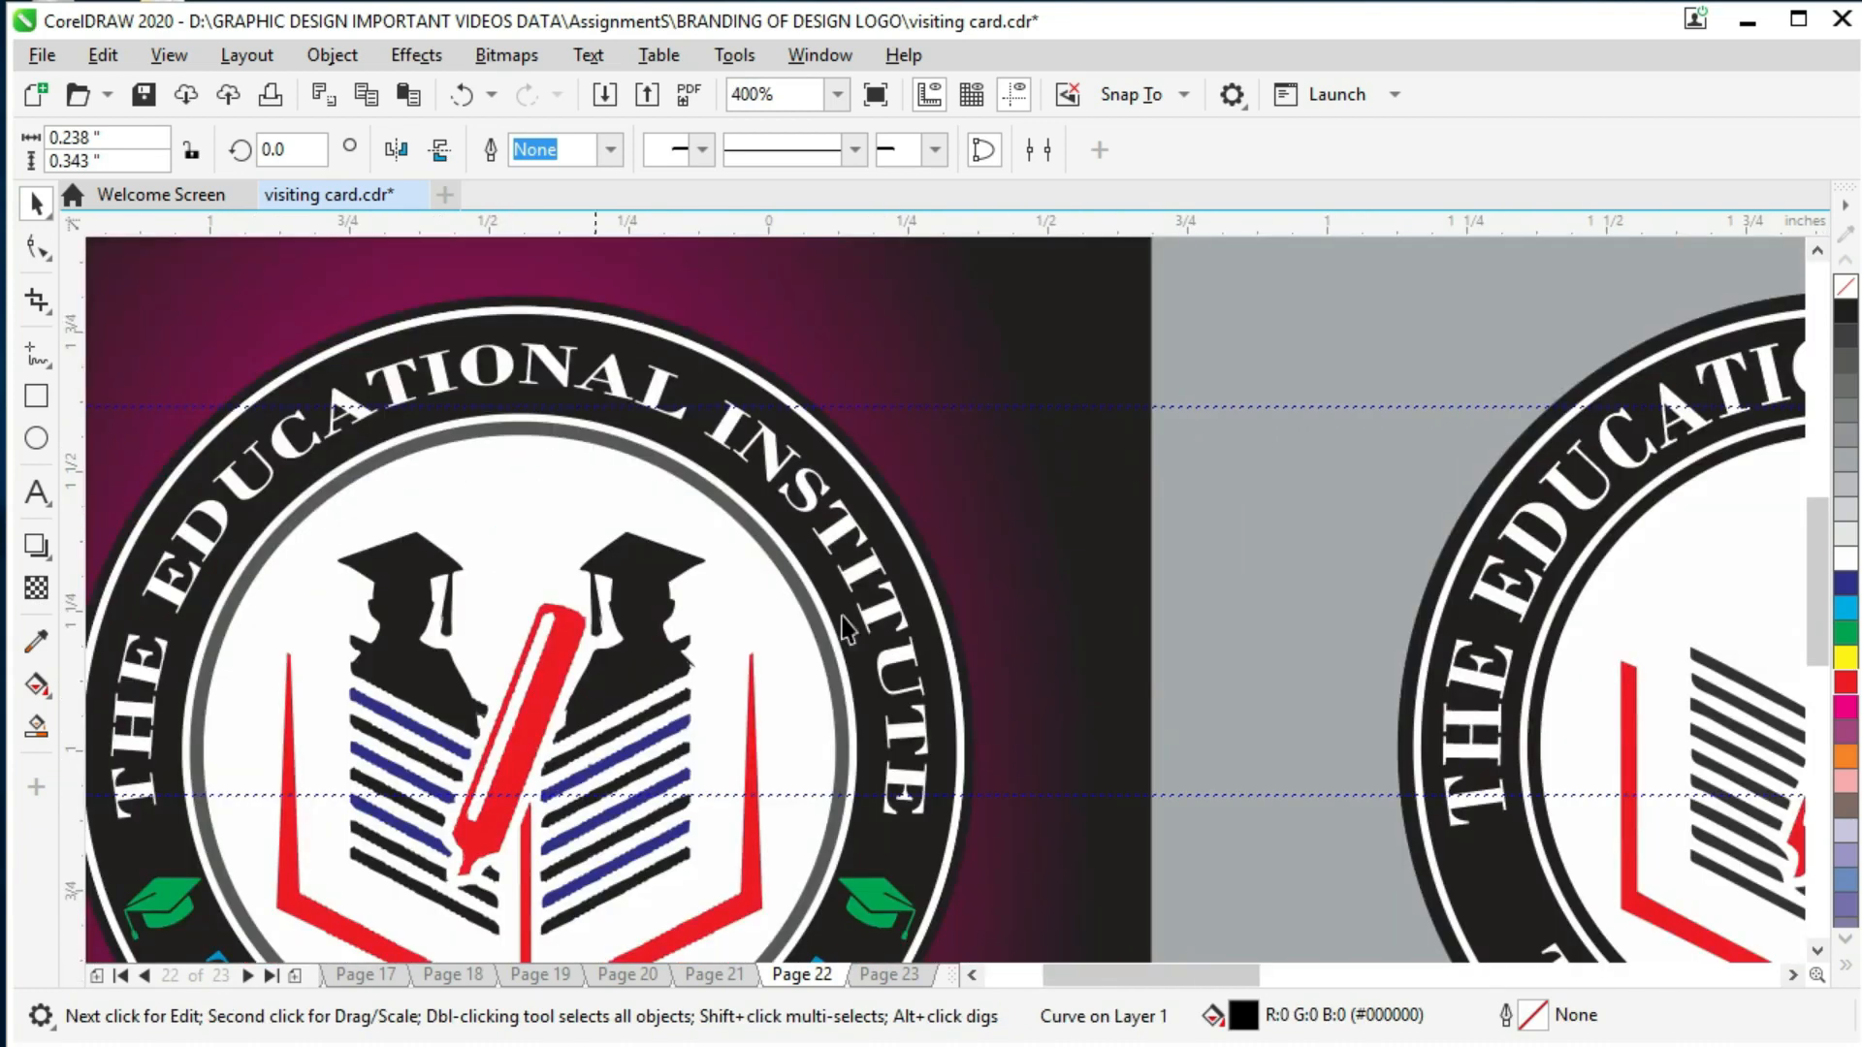
scroll(1037, 640, "down", 1)
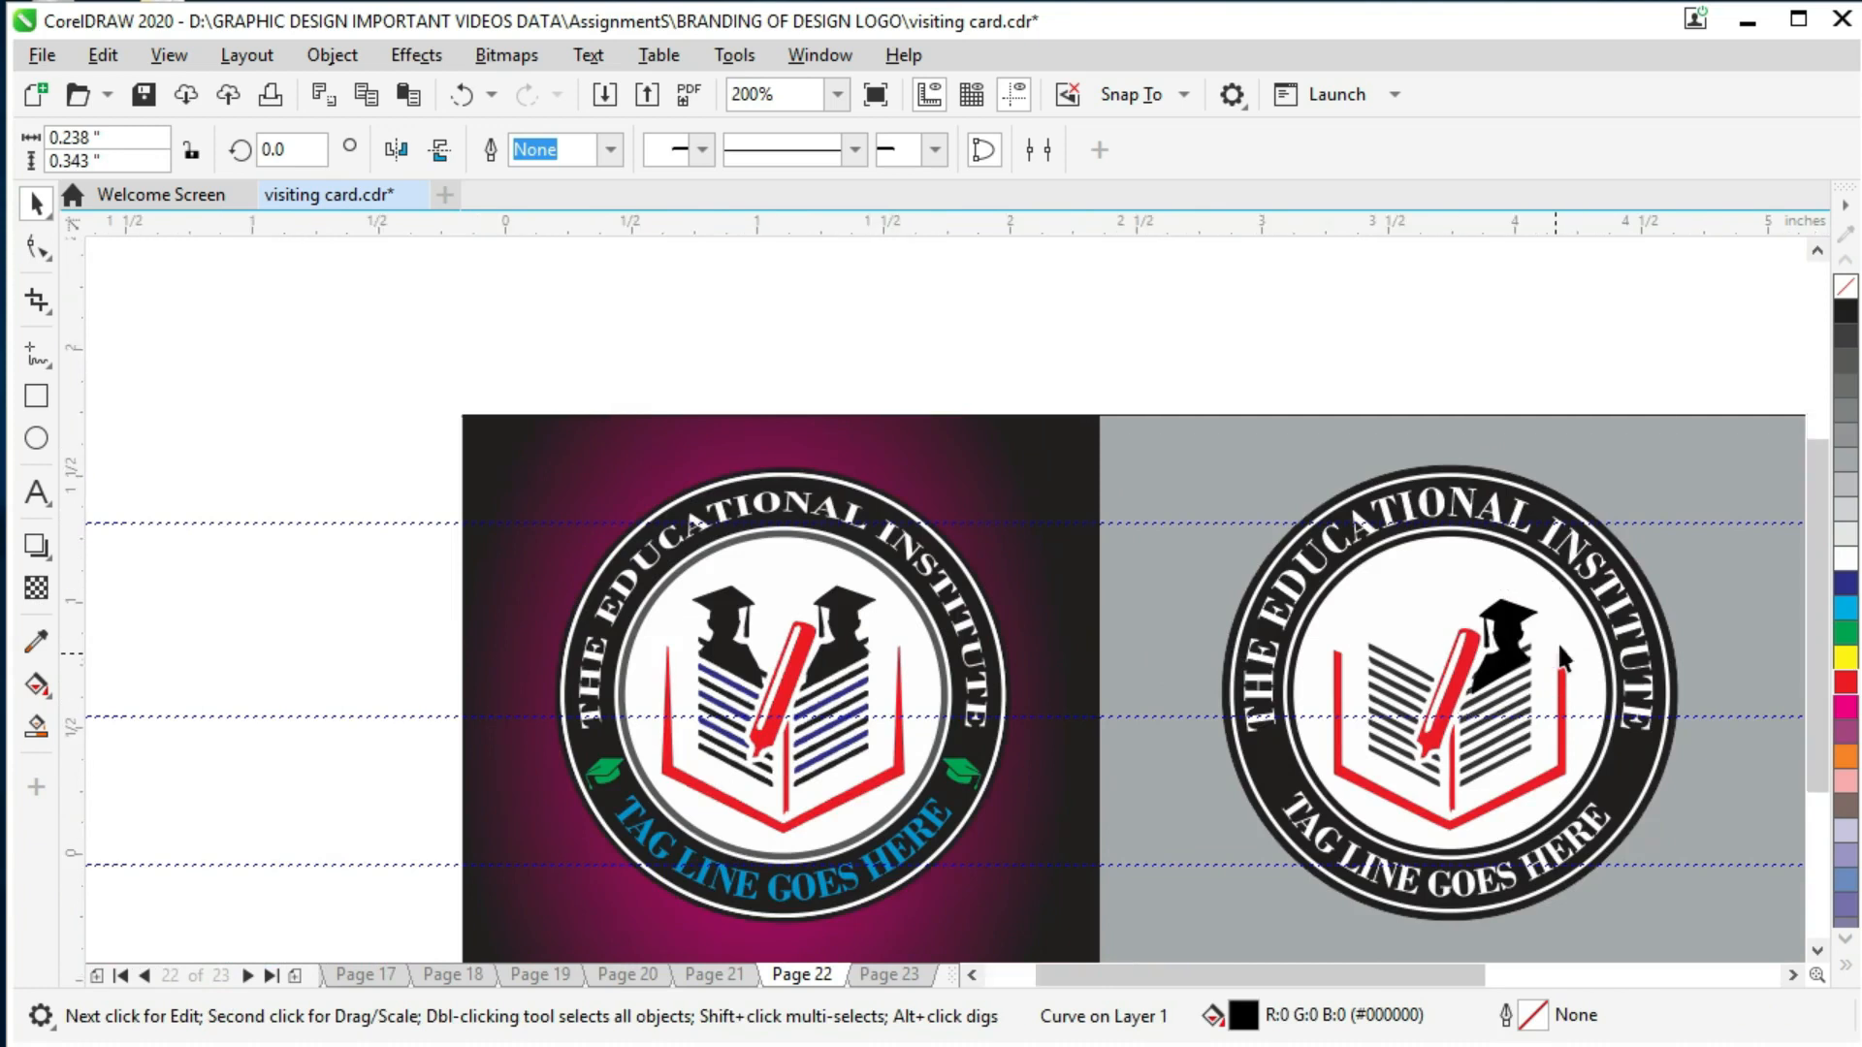
scroll(1551, 640, "up", 2)
left_click(808, 605)
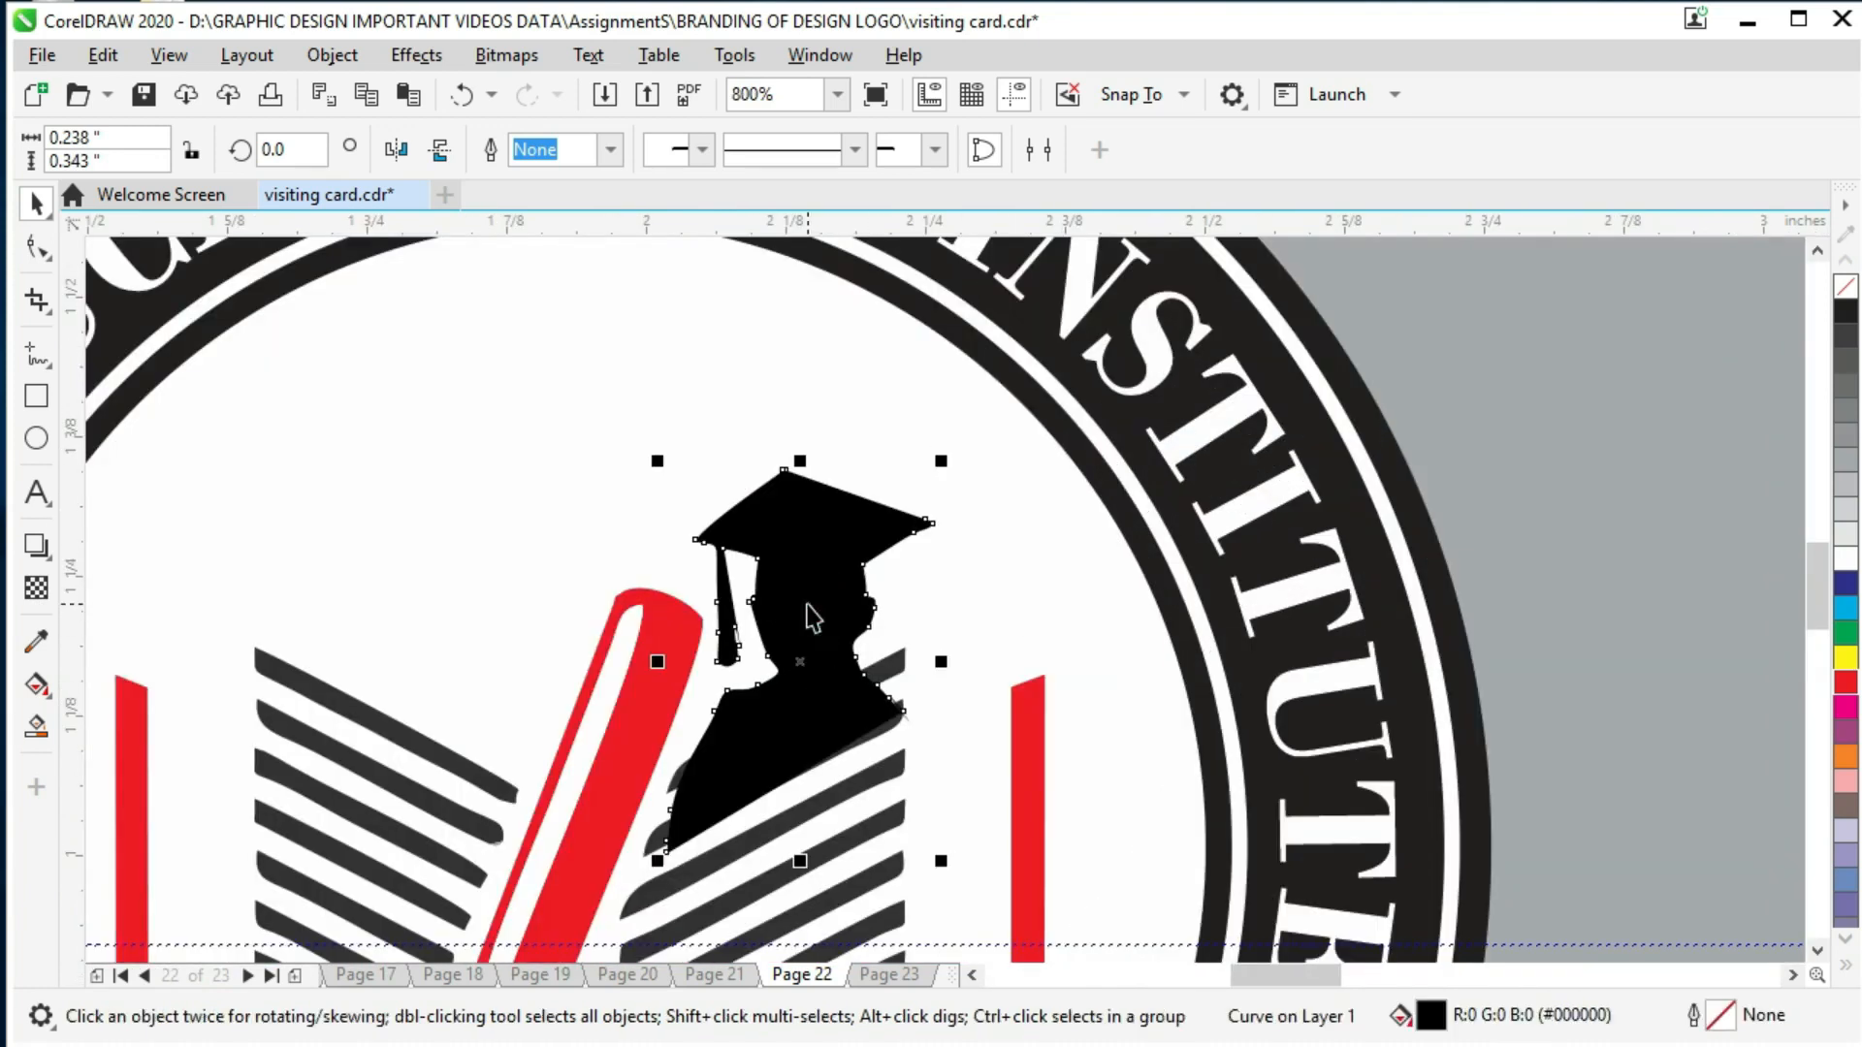
left_click_drag(807, 617, 807, 605)
key("Left")
key("Down")
Step: Fill the right-page stripe along the graduate's lower gown edge with black (C0 M0 Y0 K100)
left_click(892, 783)
left_click(888, 779, "ctrl")
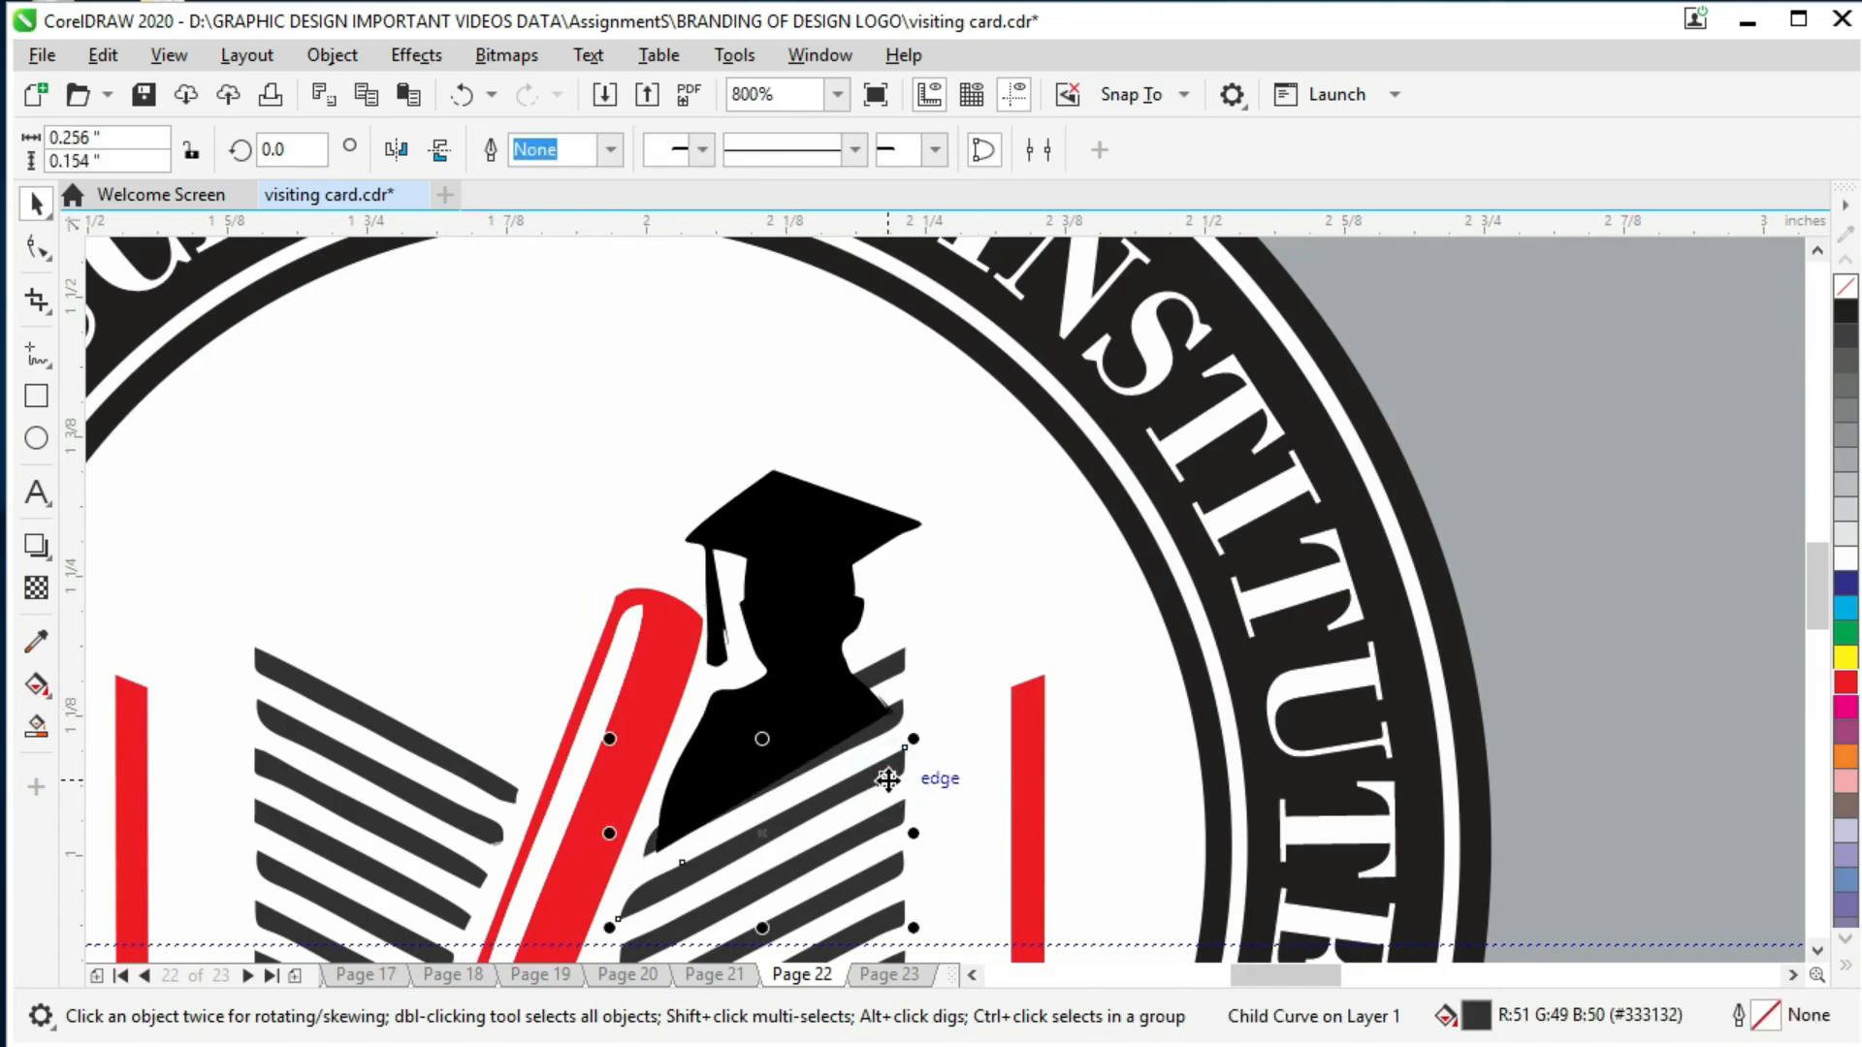
left_click(890, 716)
left_click(928, 736)
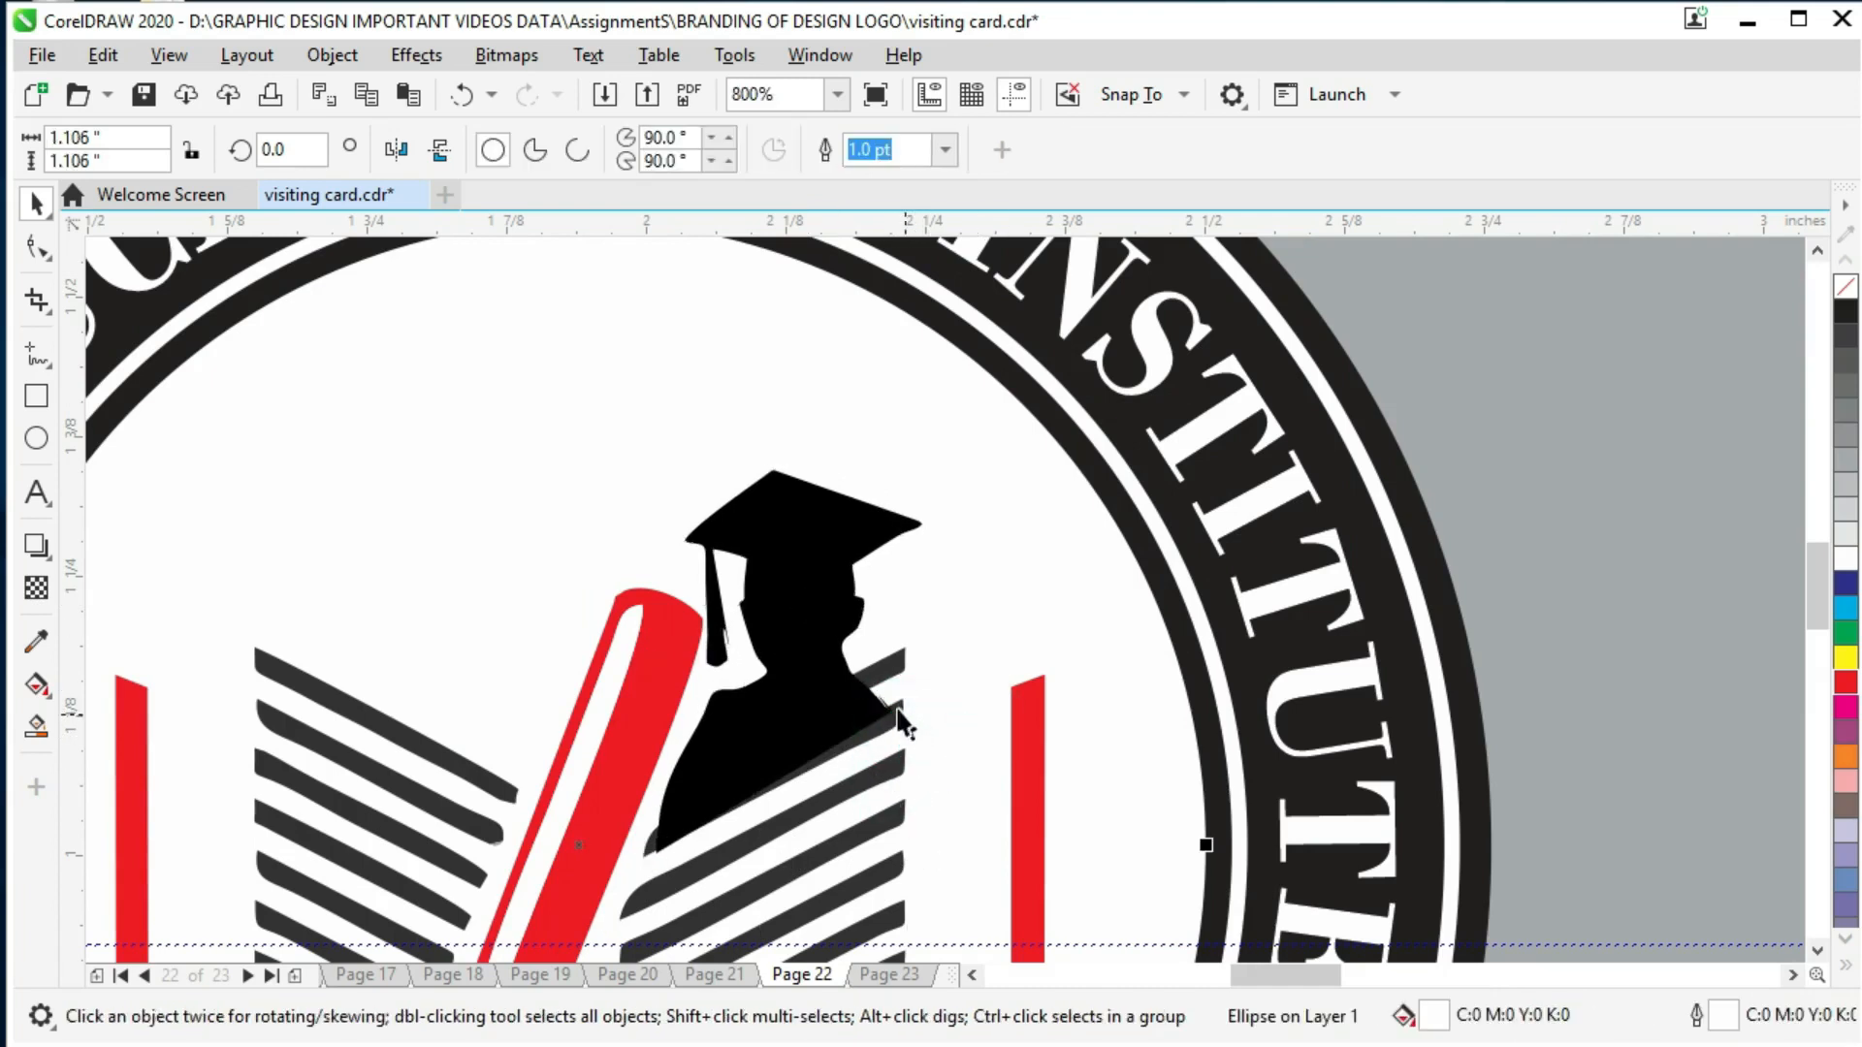
left_click(900, 709, "ctrl")
left_click(1845, 311)
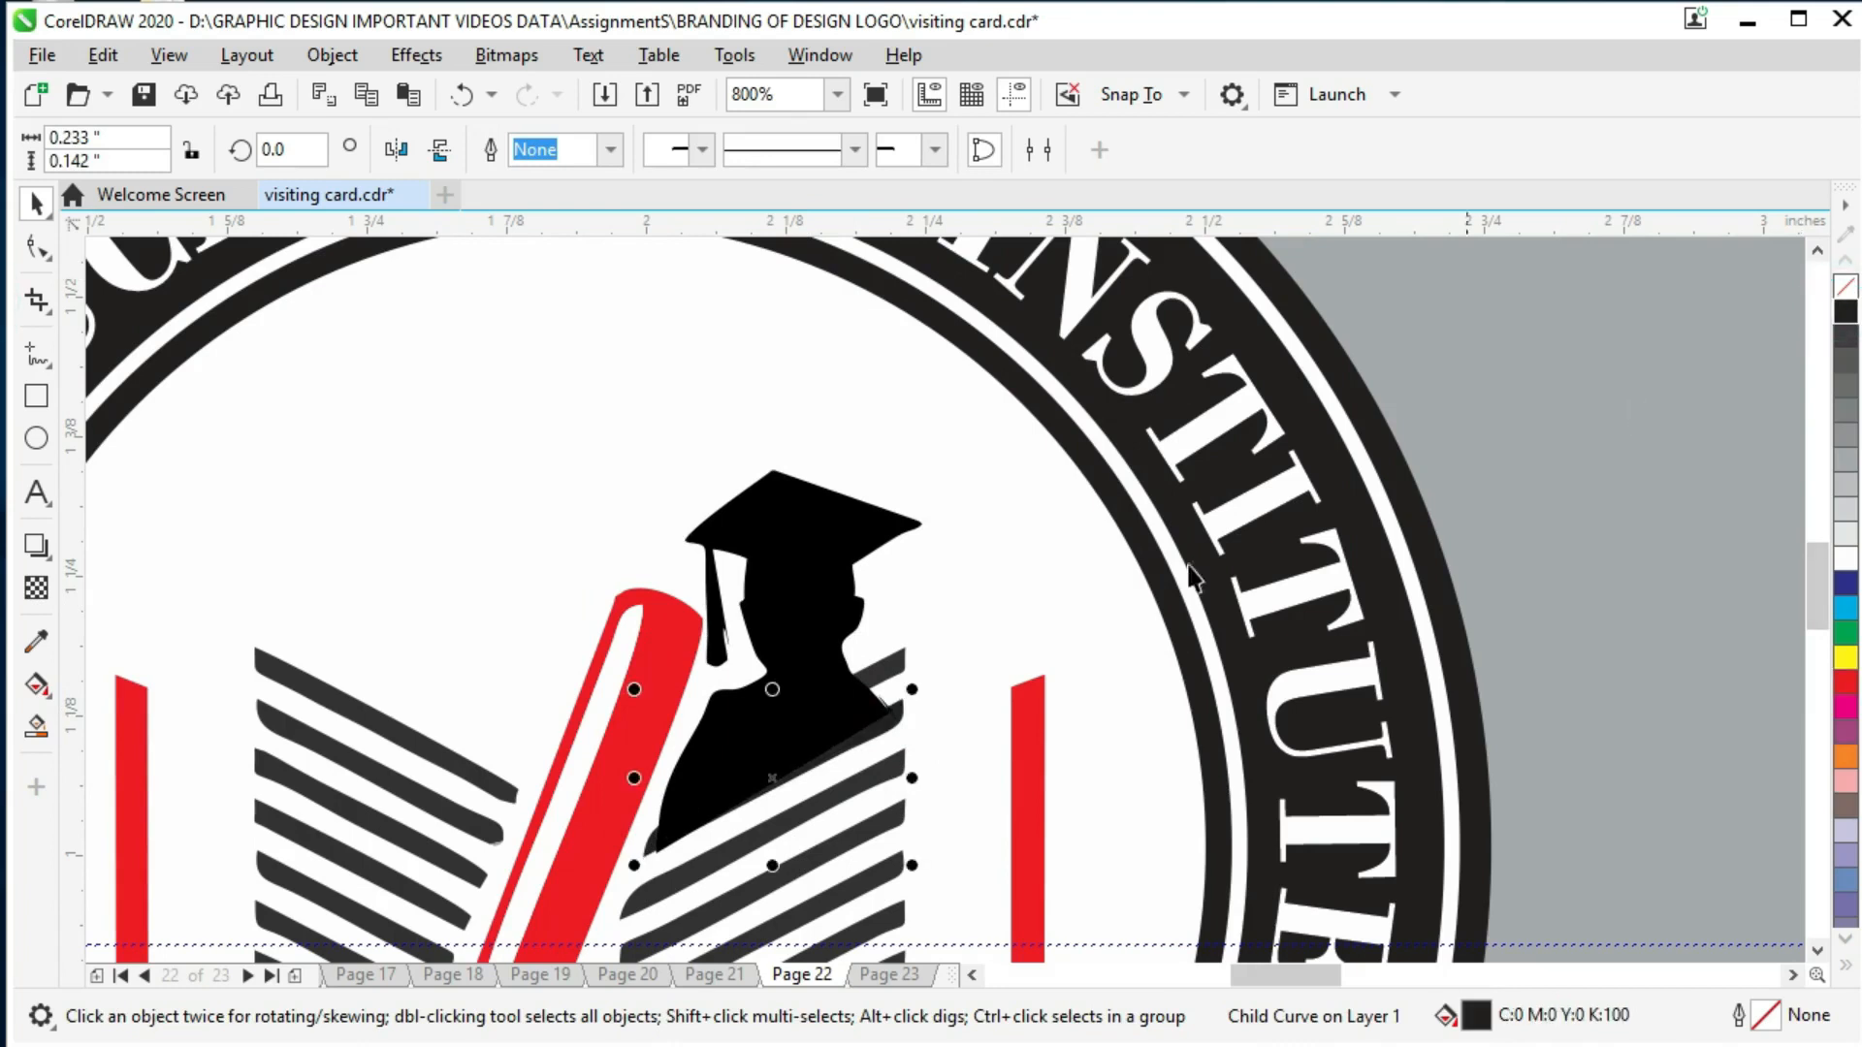
Step: Create a horizontally mirrored copy of the graduate silhouette and position it over the book's left page with its gown following the stripes
left_click(782, 572)
left_click_drag(924, 659, 532, 614)
right_click(532, 614)
key("Left")
key("Left")
key("Left")
key("Left")
key("Left")
key("Left")
key("Left")
key("Left")
key("Left")
key("Left")
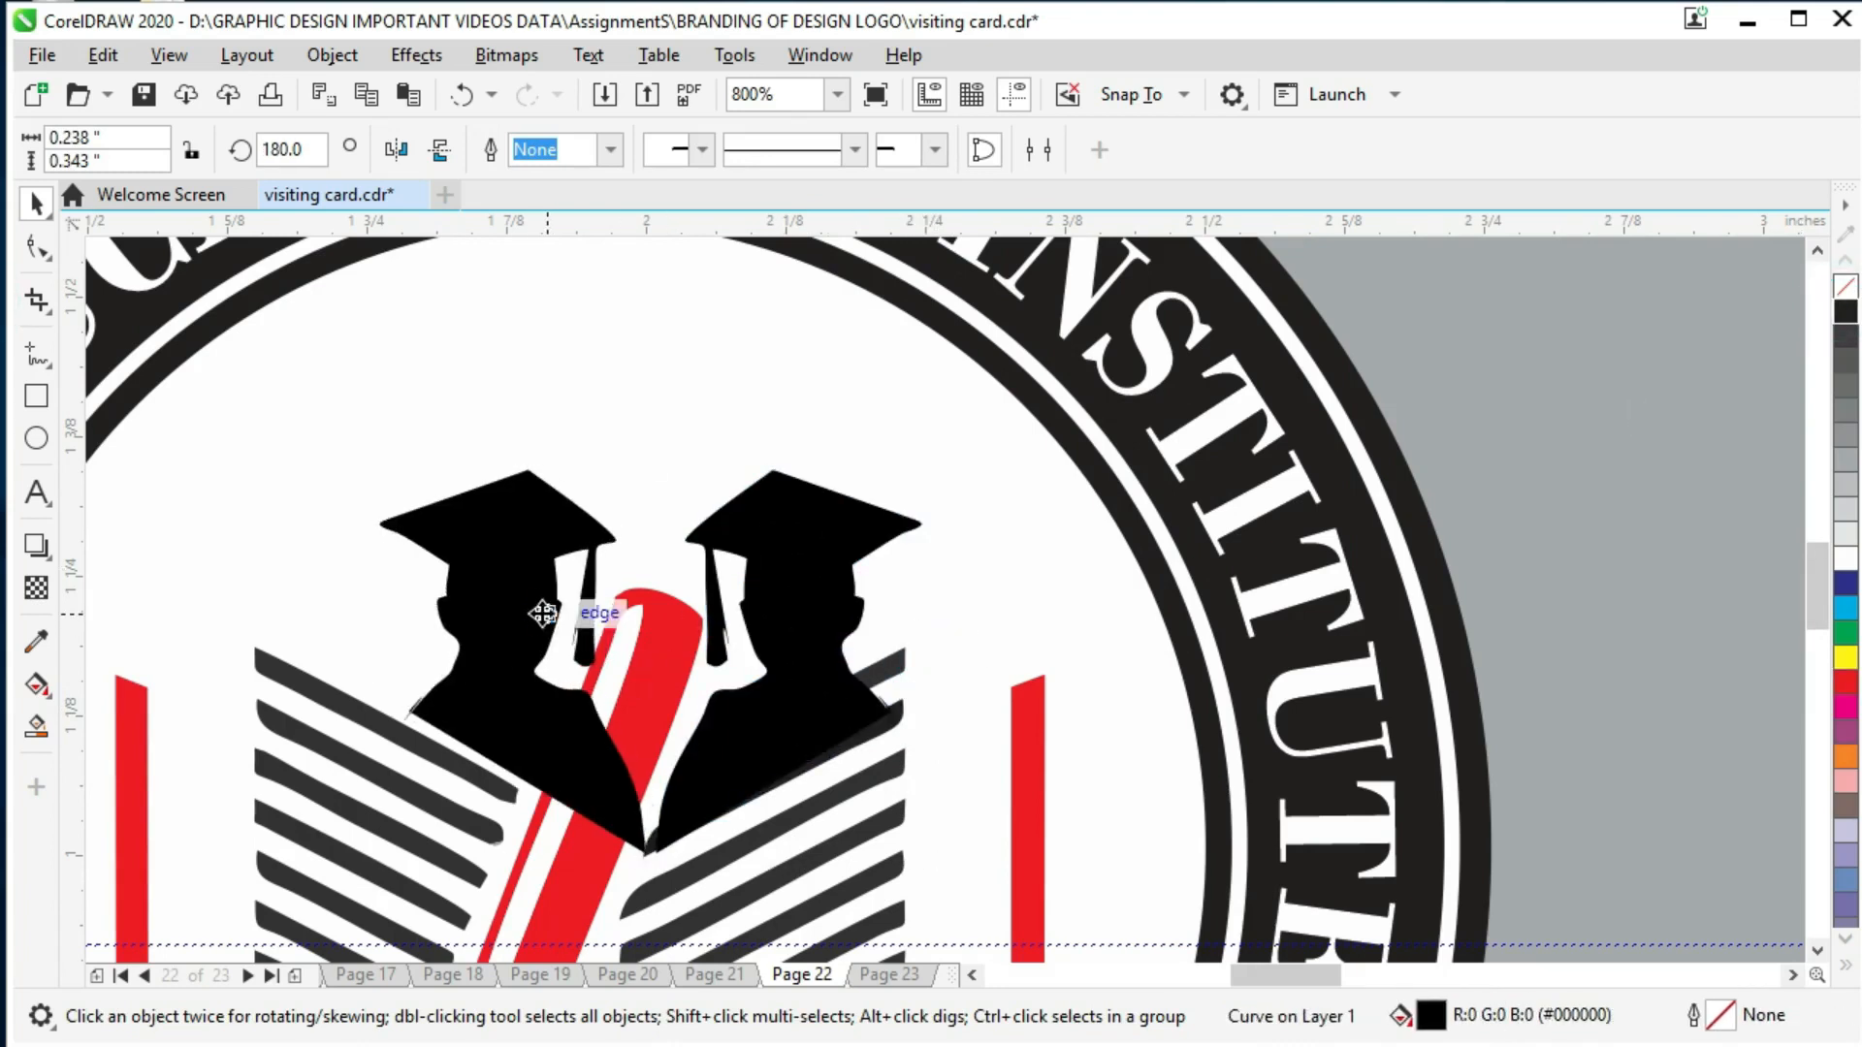
key("Left")
key("Left")
key("Left")
key("Left")
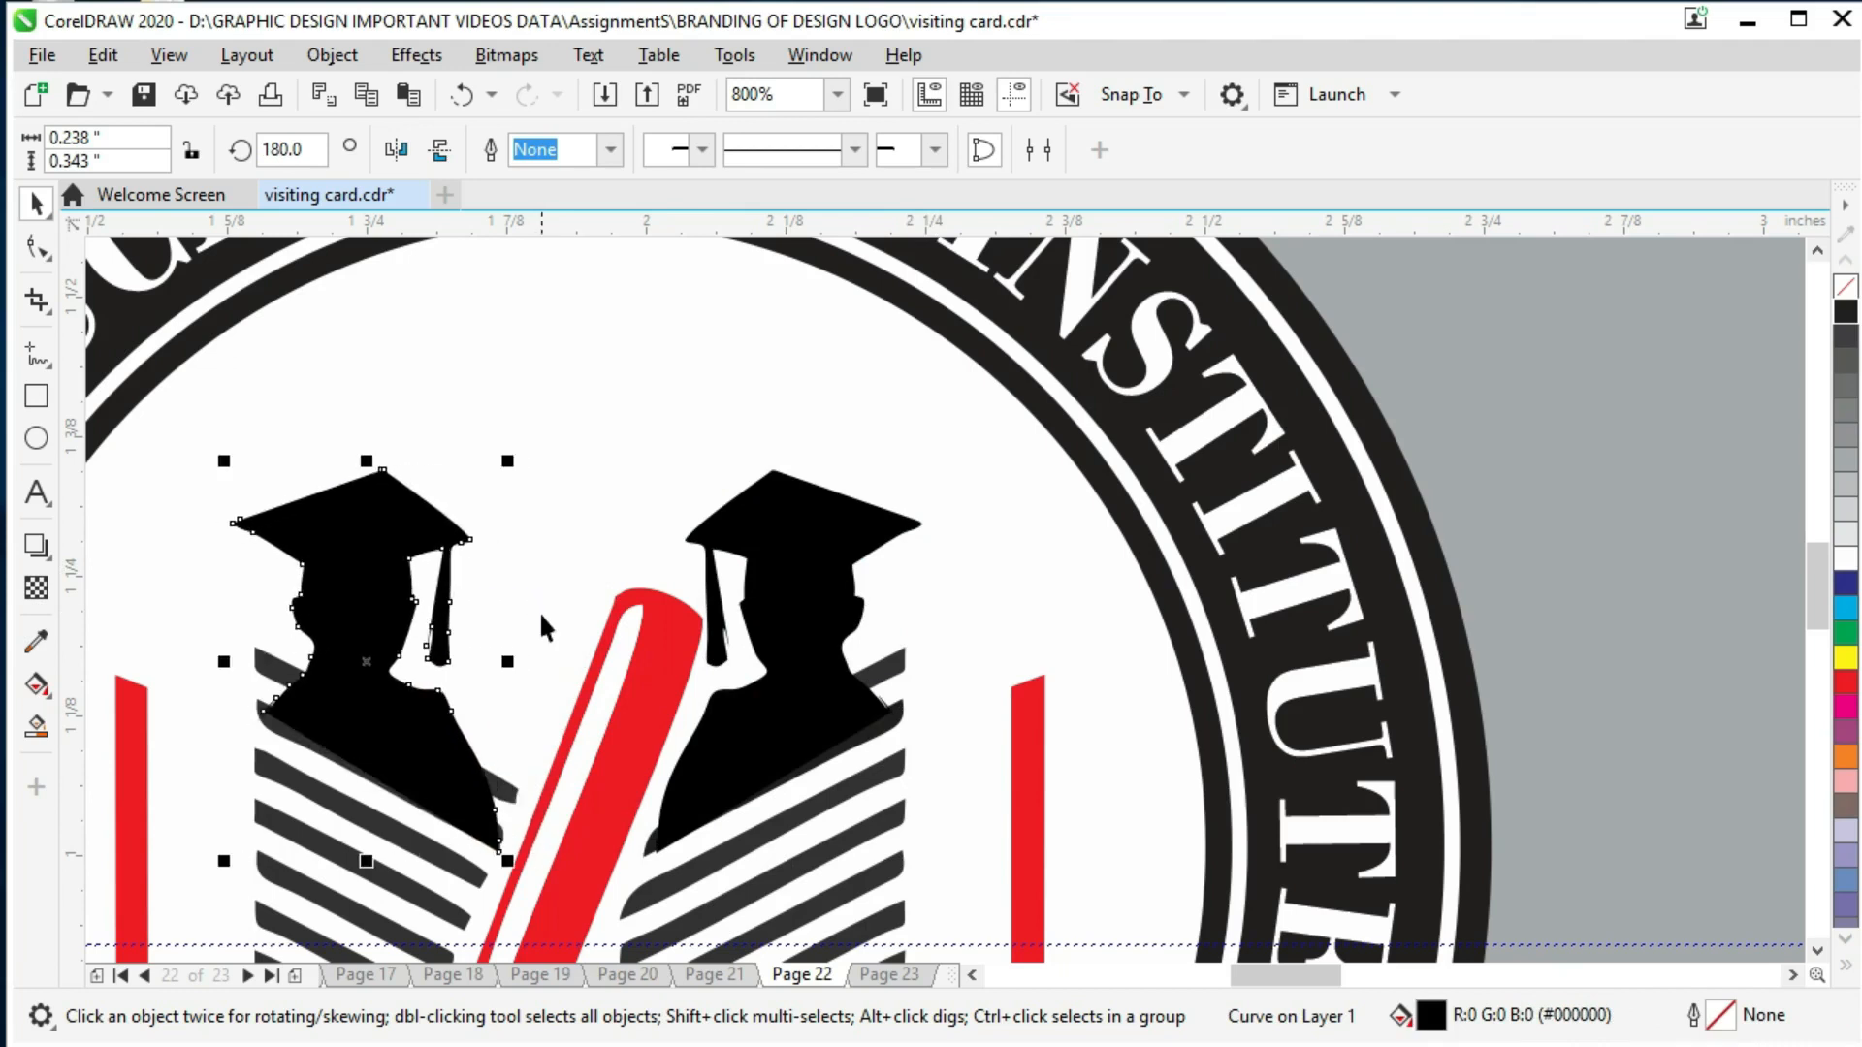
key("Down")
Step: Fill the left-page stripes around the mirrored graduate's gown edge with black (C0 M0 Y0 K100) and save the document
left_click(594, 423)
left_click(278, 661, "ctrl")
left_click(1845, 313)
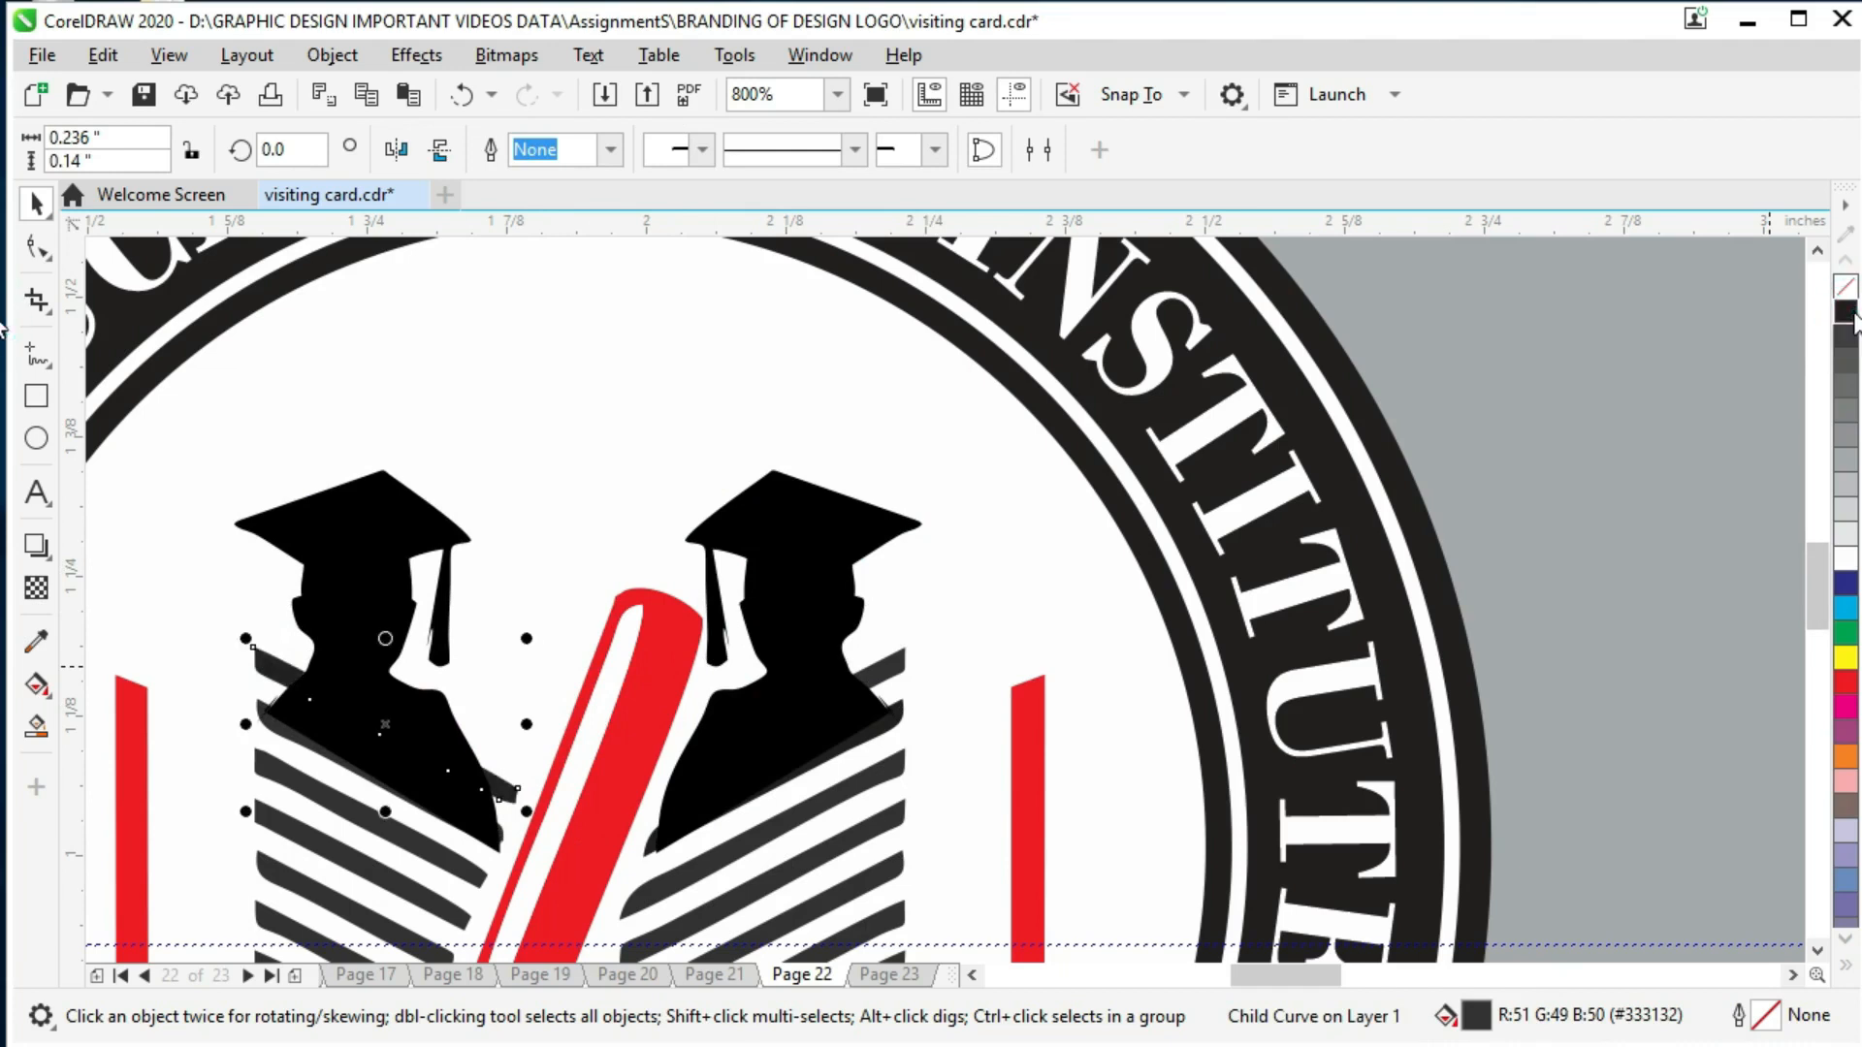
left_click(333, 798, "ctrl")
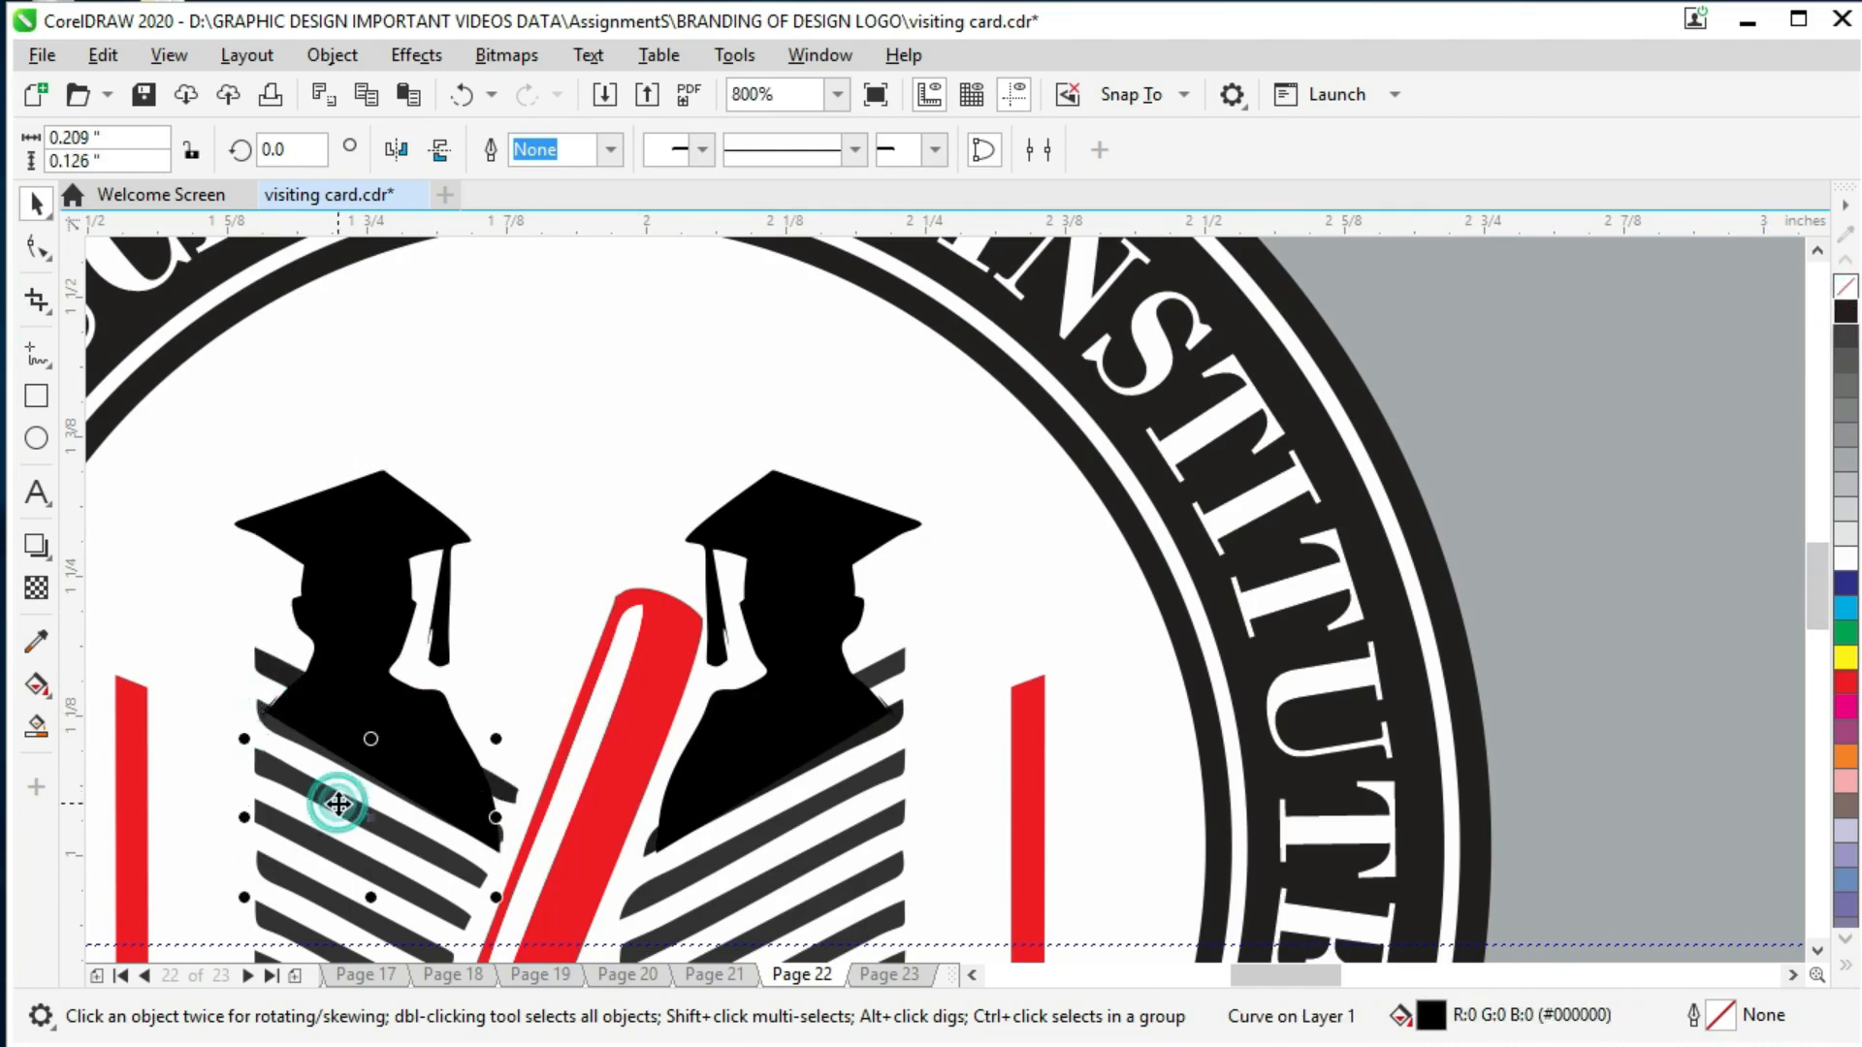
left_click(283, 736)
left_click(282, 736, "ctrl")
left_click(1845, 313)
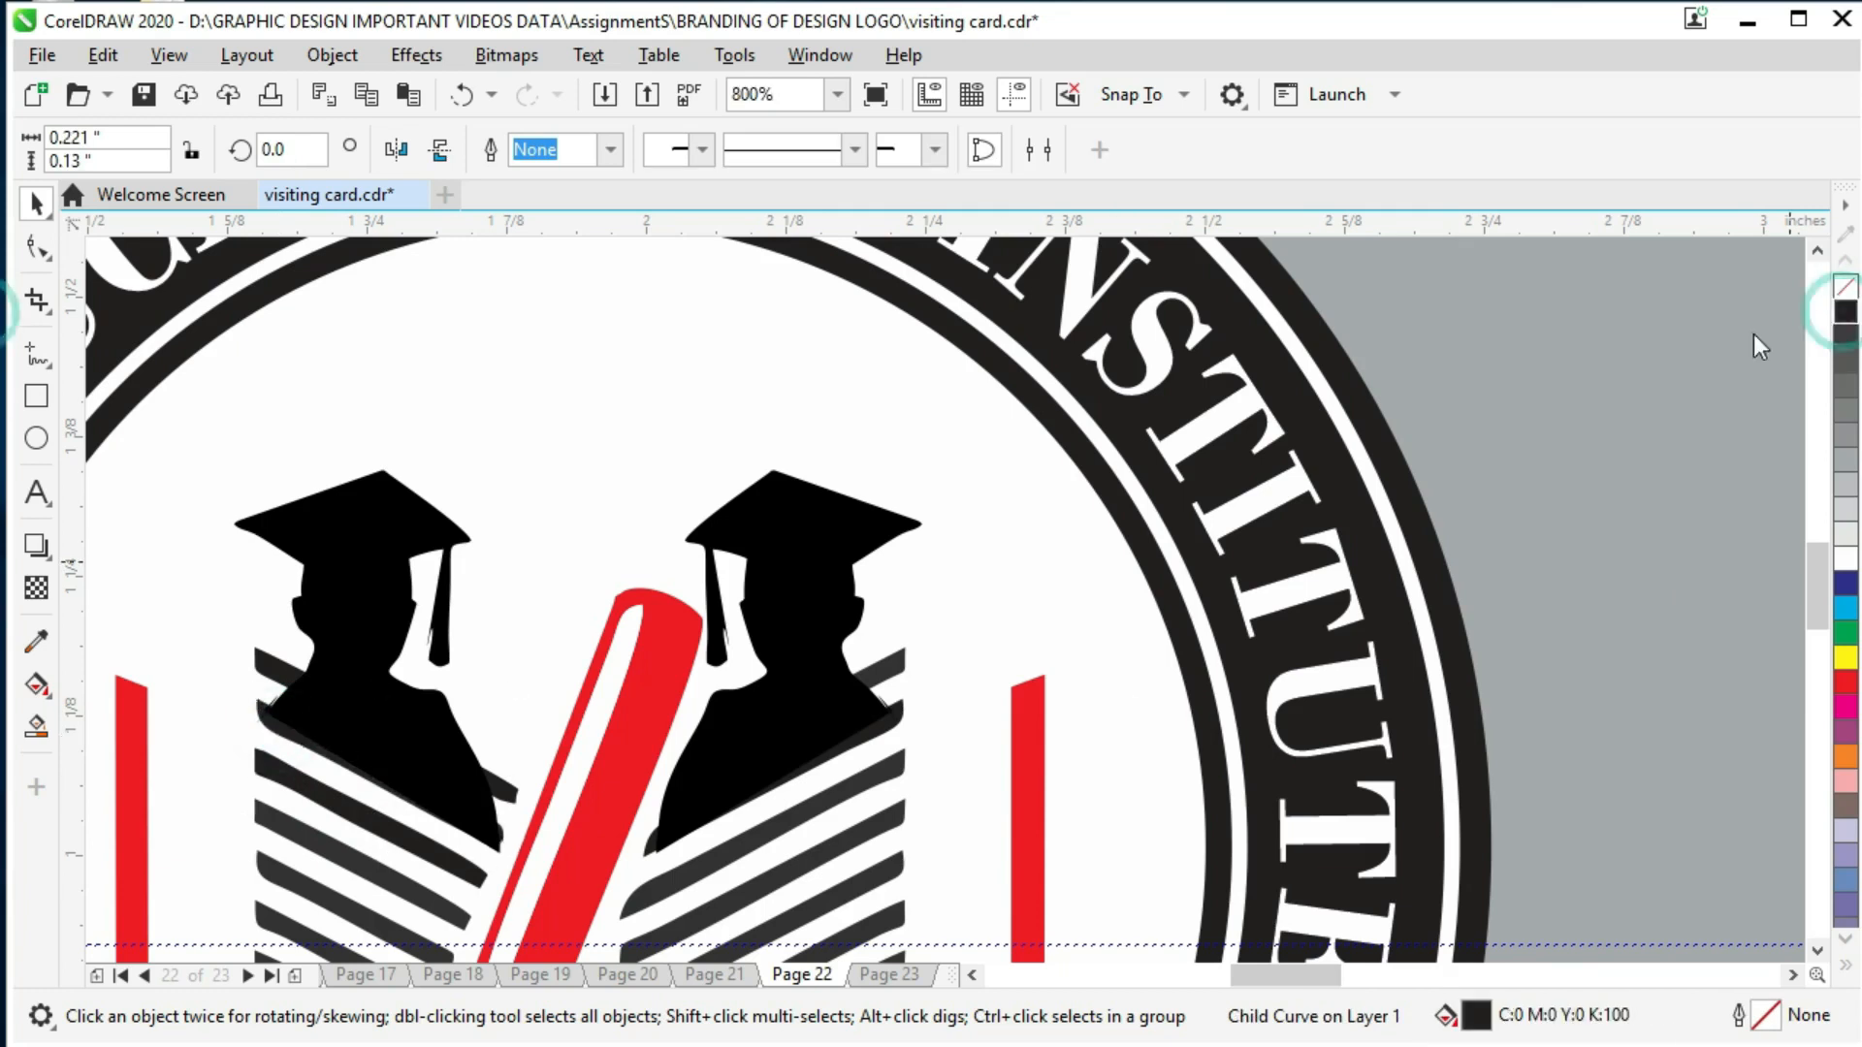
left_click(637, 631)
key("F4")
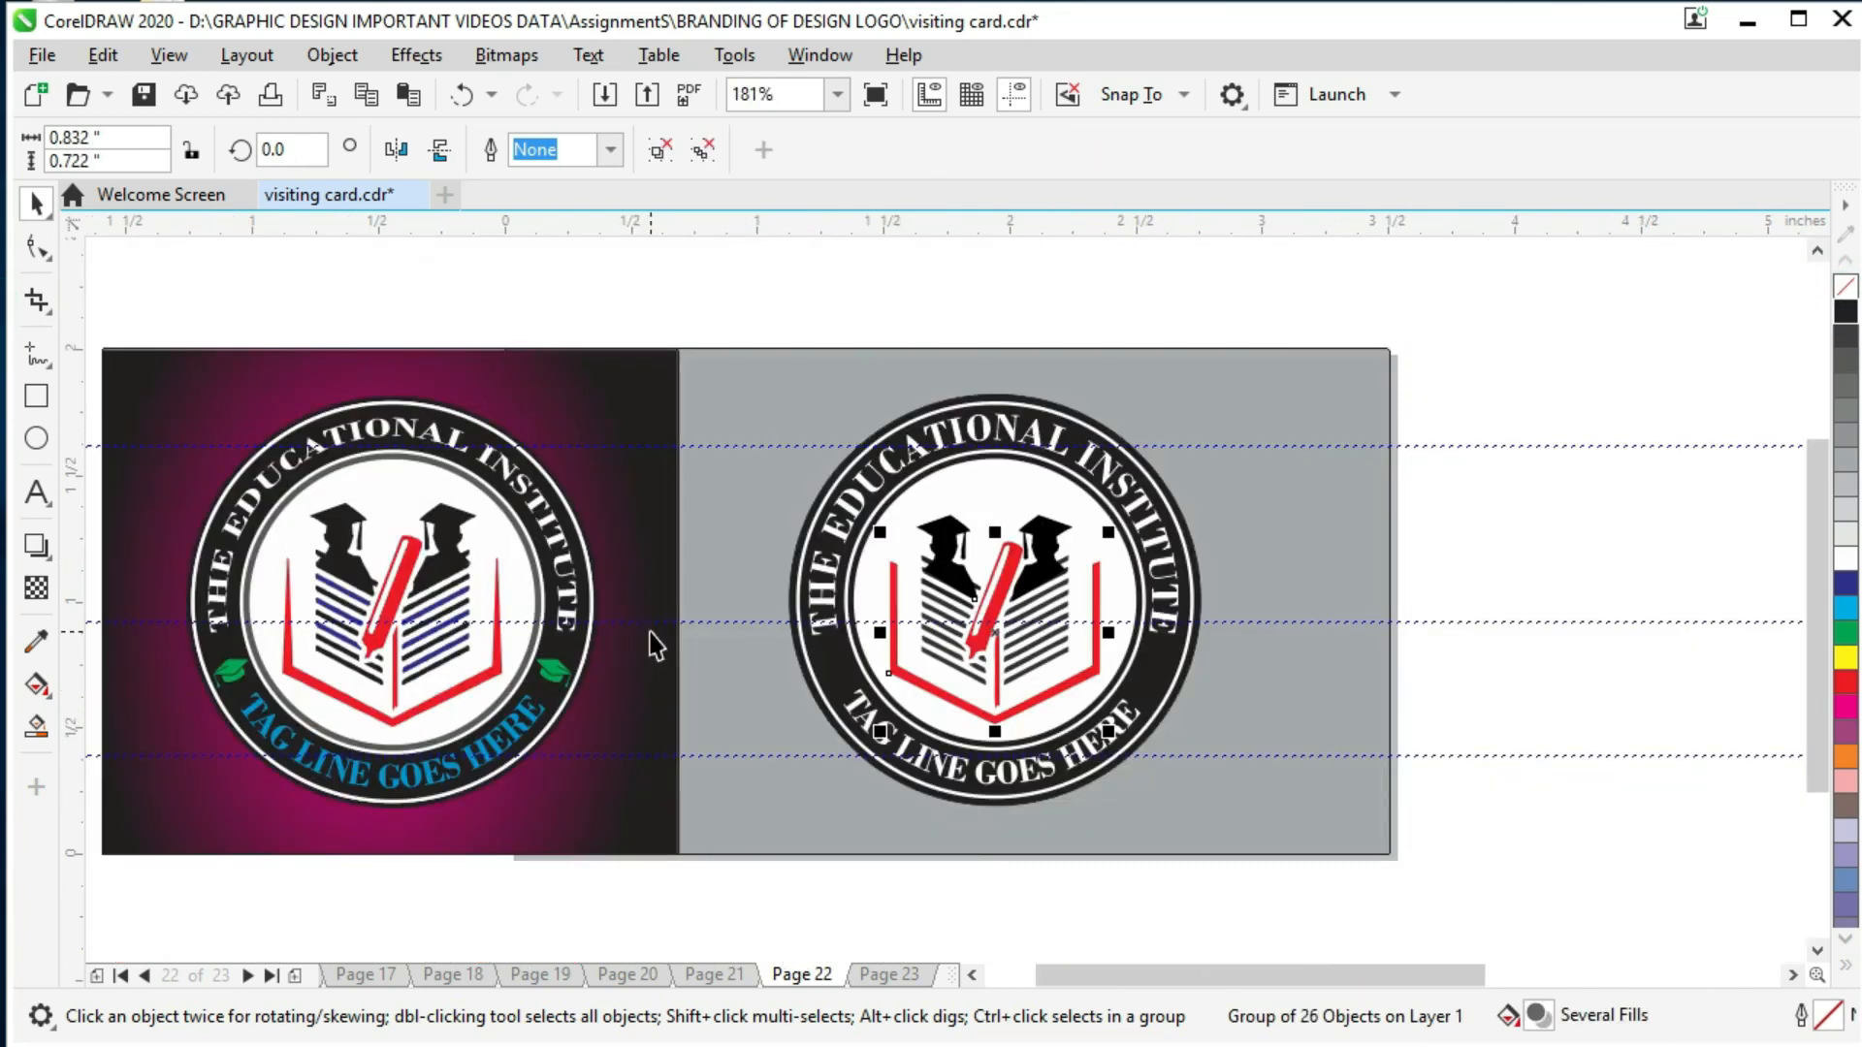
left_click(966, 843)
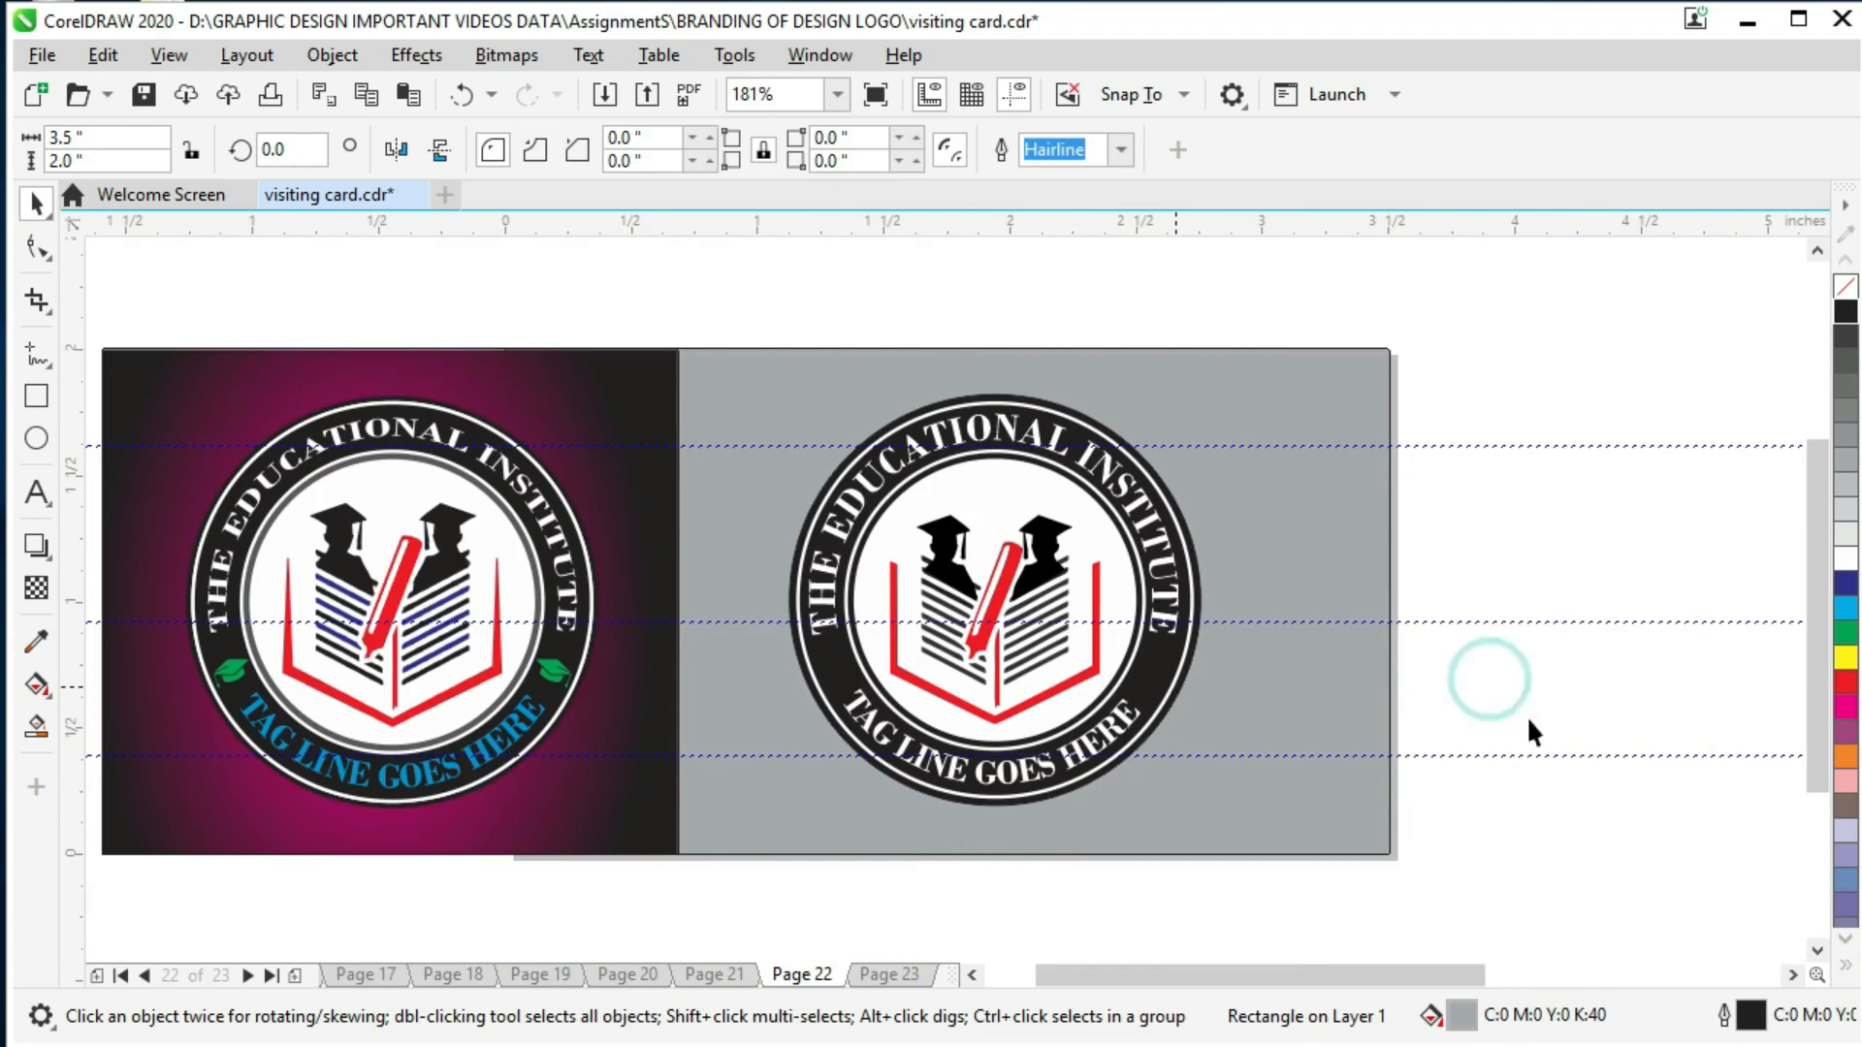
key("ctrl+s")
Step: Place the large graduation cap beside the card and the small tilted cap on the gray background next to the new logo
left_click(1209, 902)
left_click_drag(1420, 979, 1544, 991)
scroll(1342, 785, "down", 3)
left_click_drag(1292, 393, 1316, 693)
left_click_drag(1089, 948, 1031, 734)
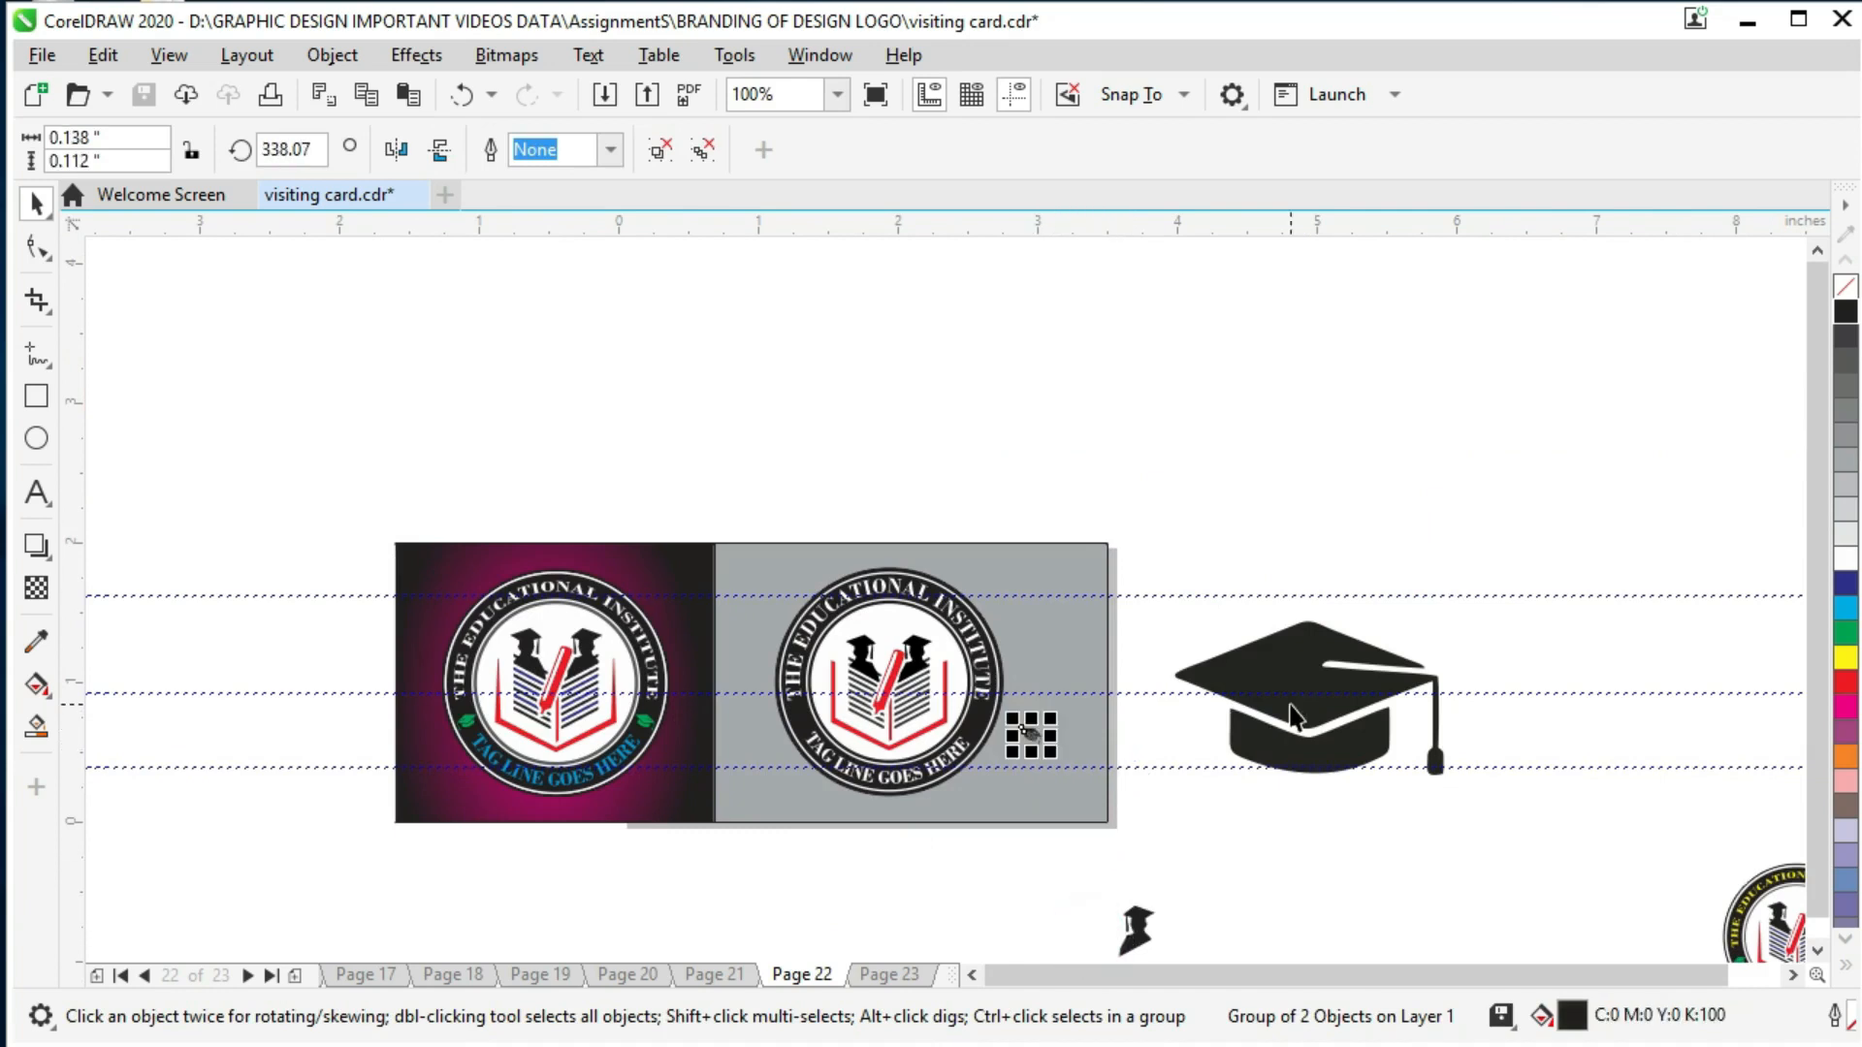
Step: Sample the green of the reference logo's cap and apply it to both parts of the small graduation cap (C100 M0 Y100 K0)
left_click(1291, 705, "ctrl")
left_click(1029, 735, "ctrl")
key("shift+F4")
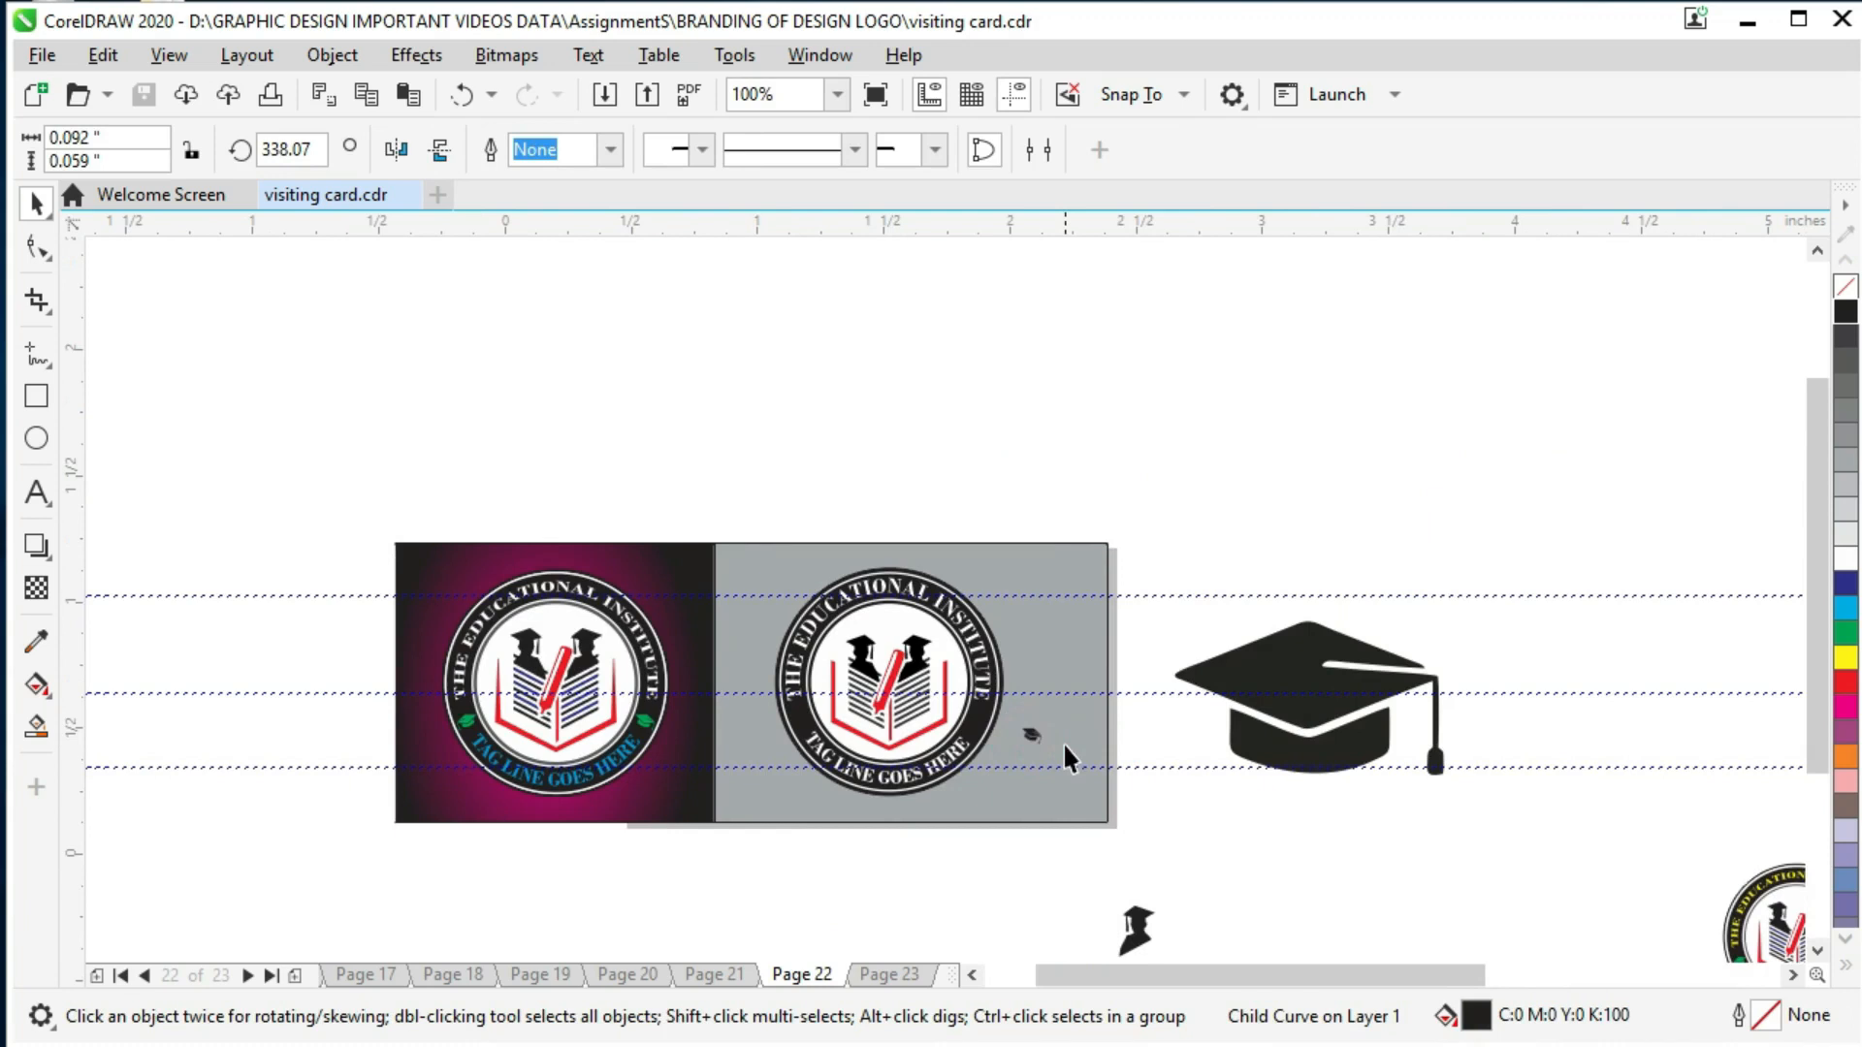
scroll(1063, 742, "up", 2)
left_click(35, 644)
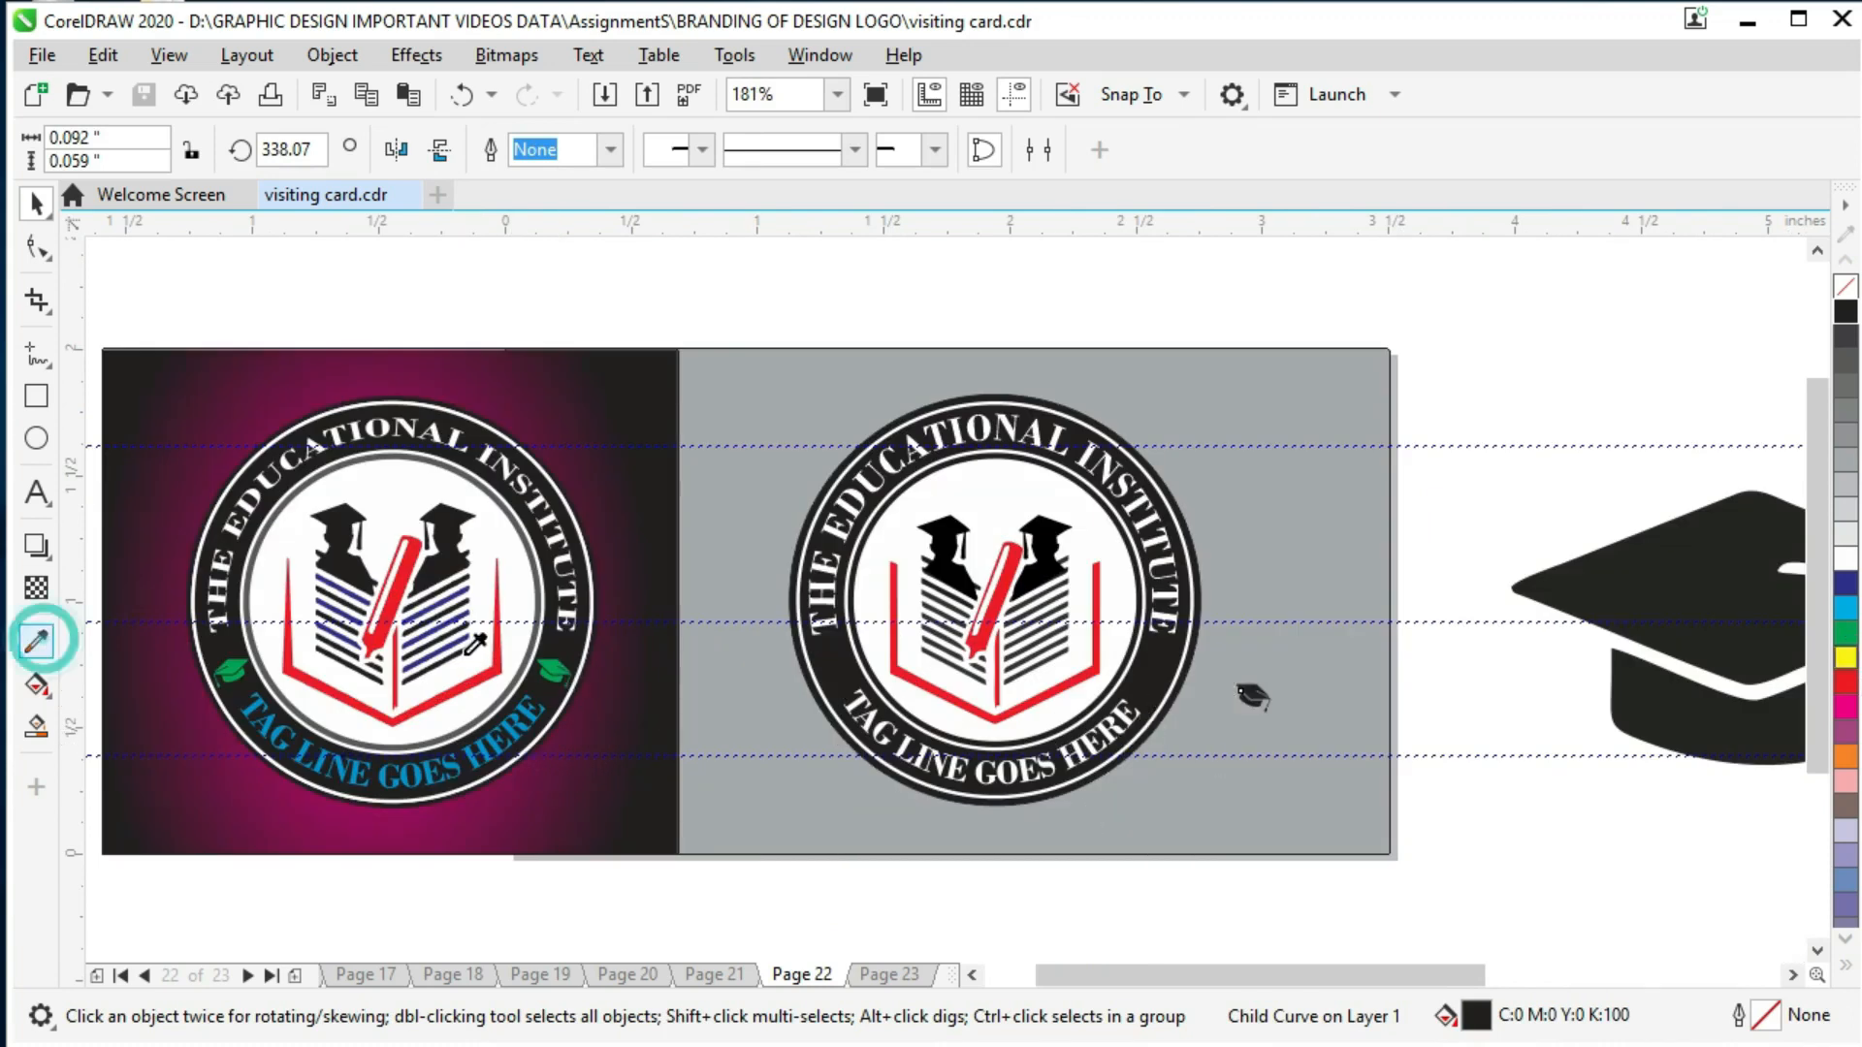
left_click(554, 670)
left_click(1252, 695)
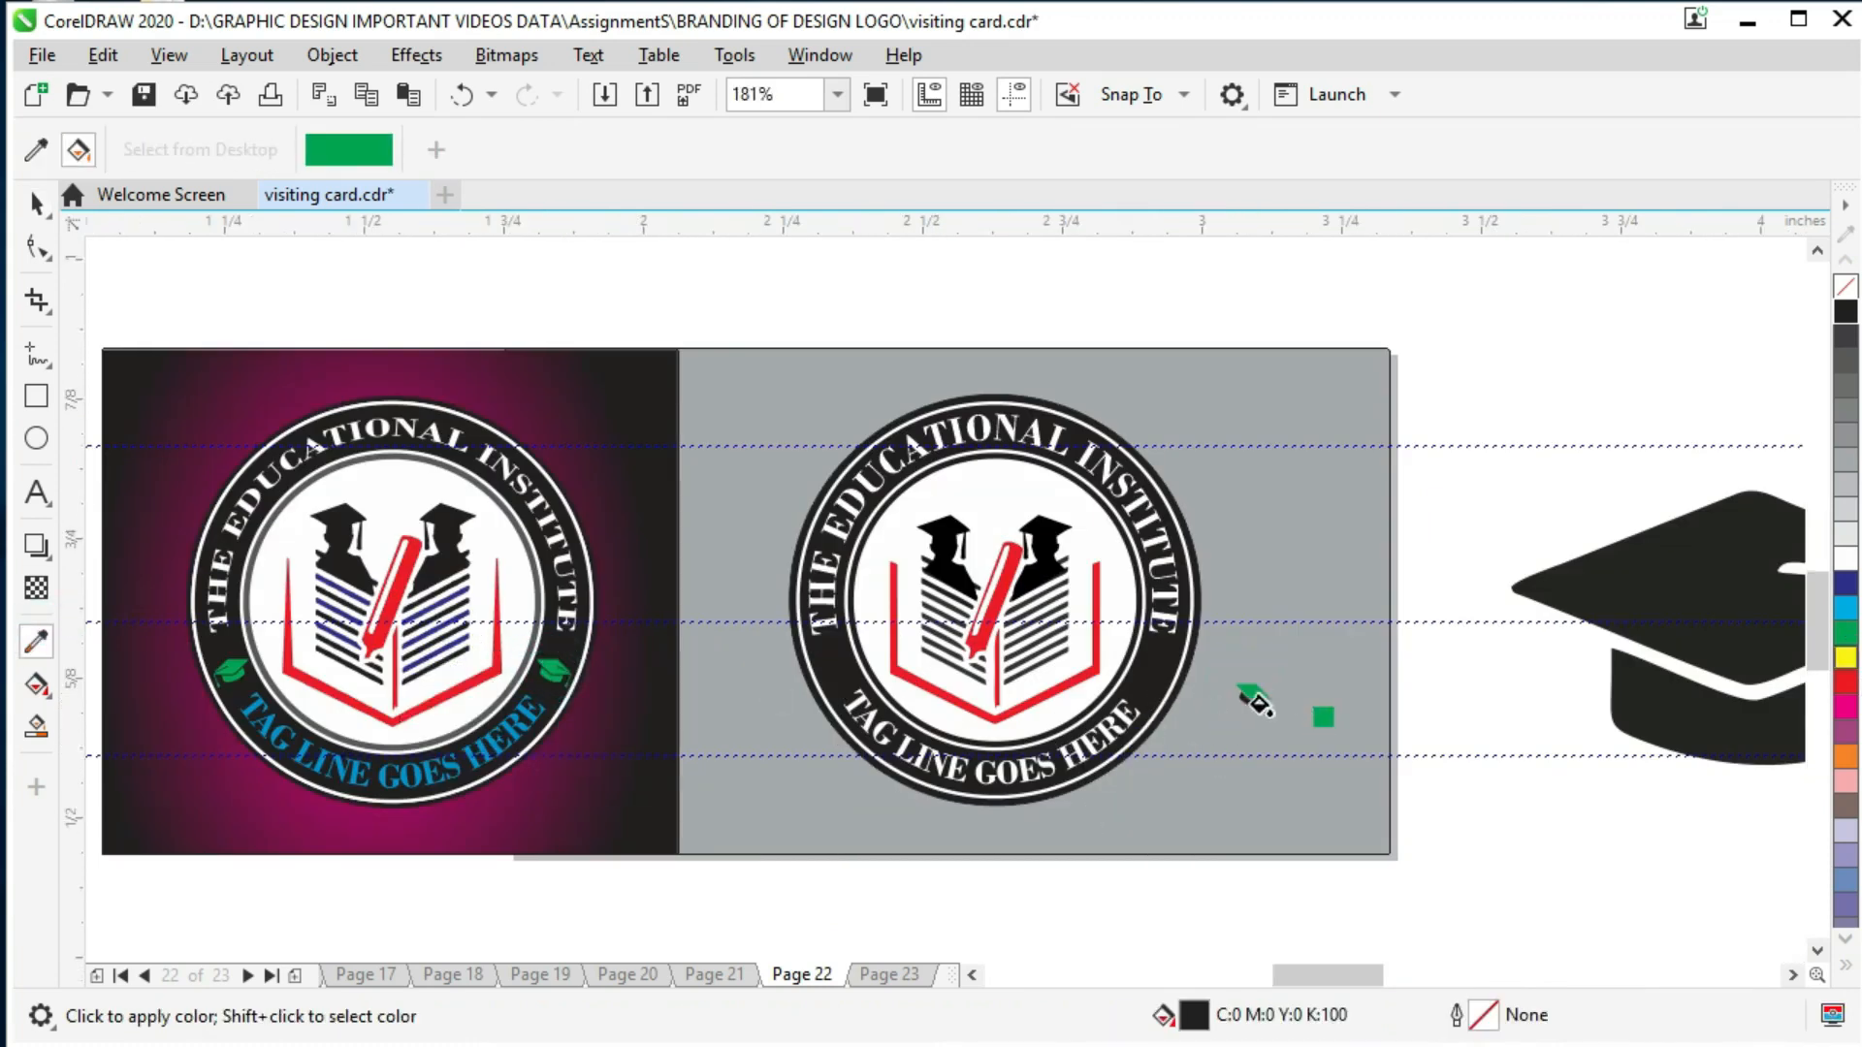
scroll(1255, 698, "up", 2)
left_click(660, 682)
scroll(660, 681, "down", 1)
scroll(672, 687, "down", 1)
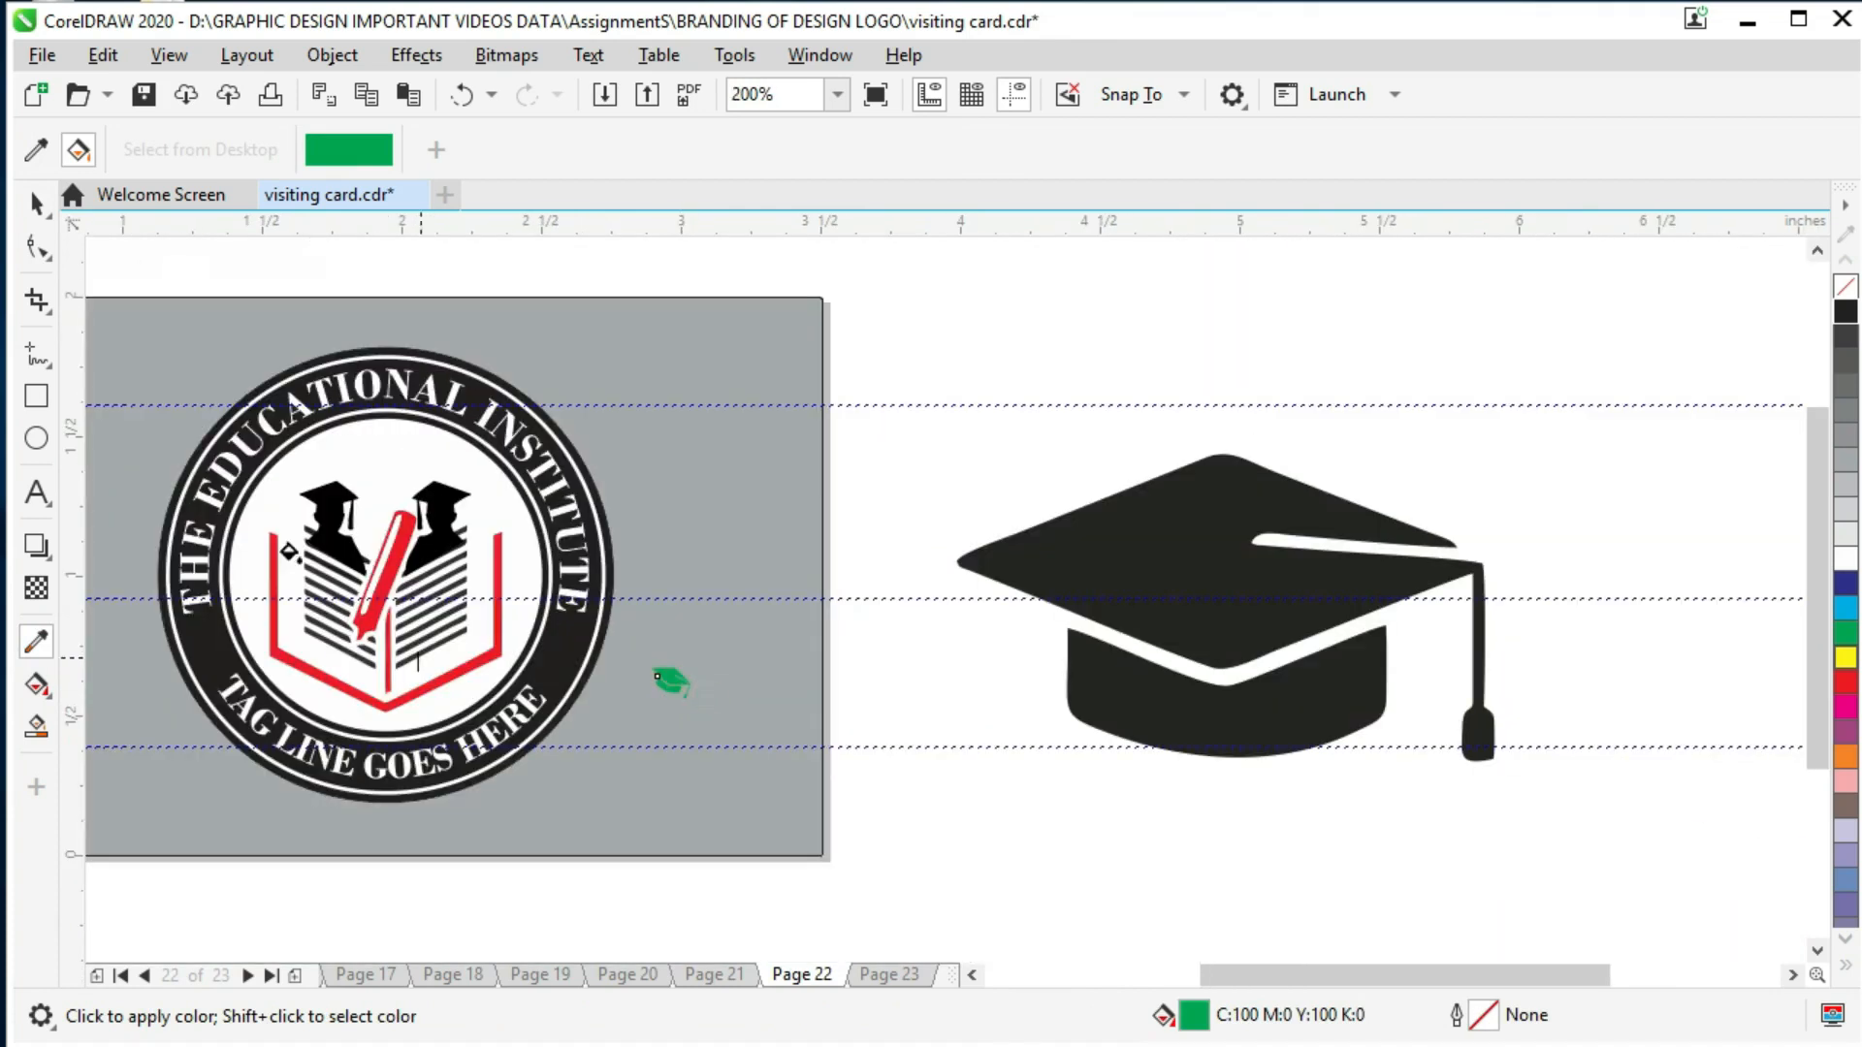
Step: Place a copy of the small green cap on the new logo's black ring, just past the end of the tagline
left_click_drag(1208, 967, 1043, 968)
key("space")
left_click_drag(1411, 679, 1295, 659)
key("ctrl+z")
left_click(1628, 673)
left_click(1412, 681)
left_click_drag(1411, 682, 1300, 663)
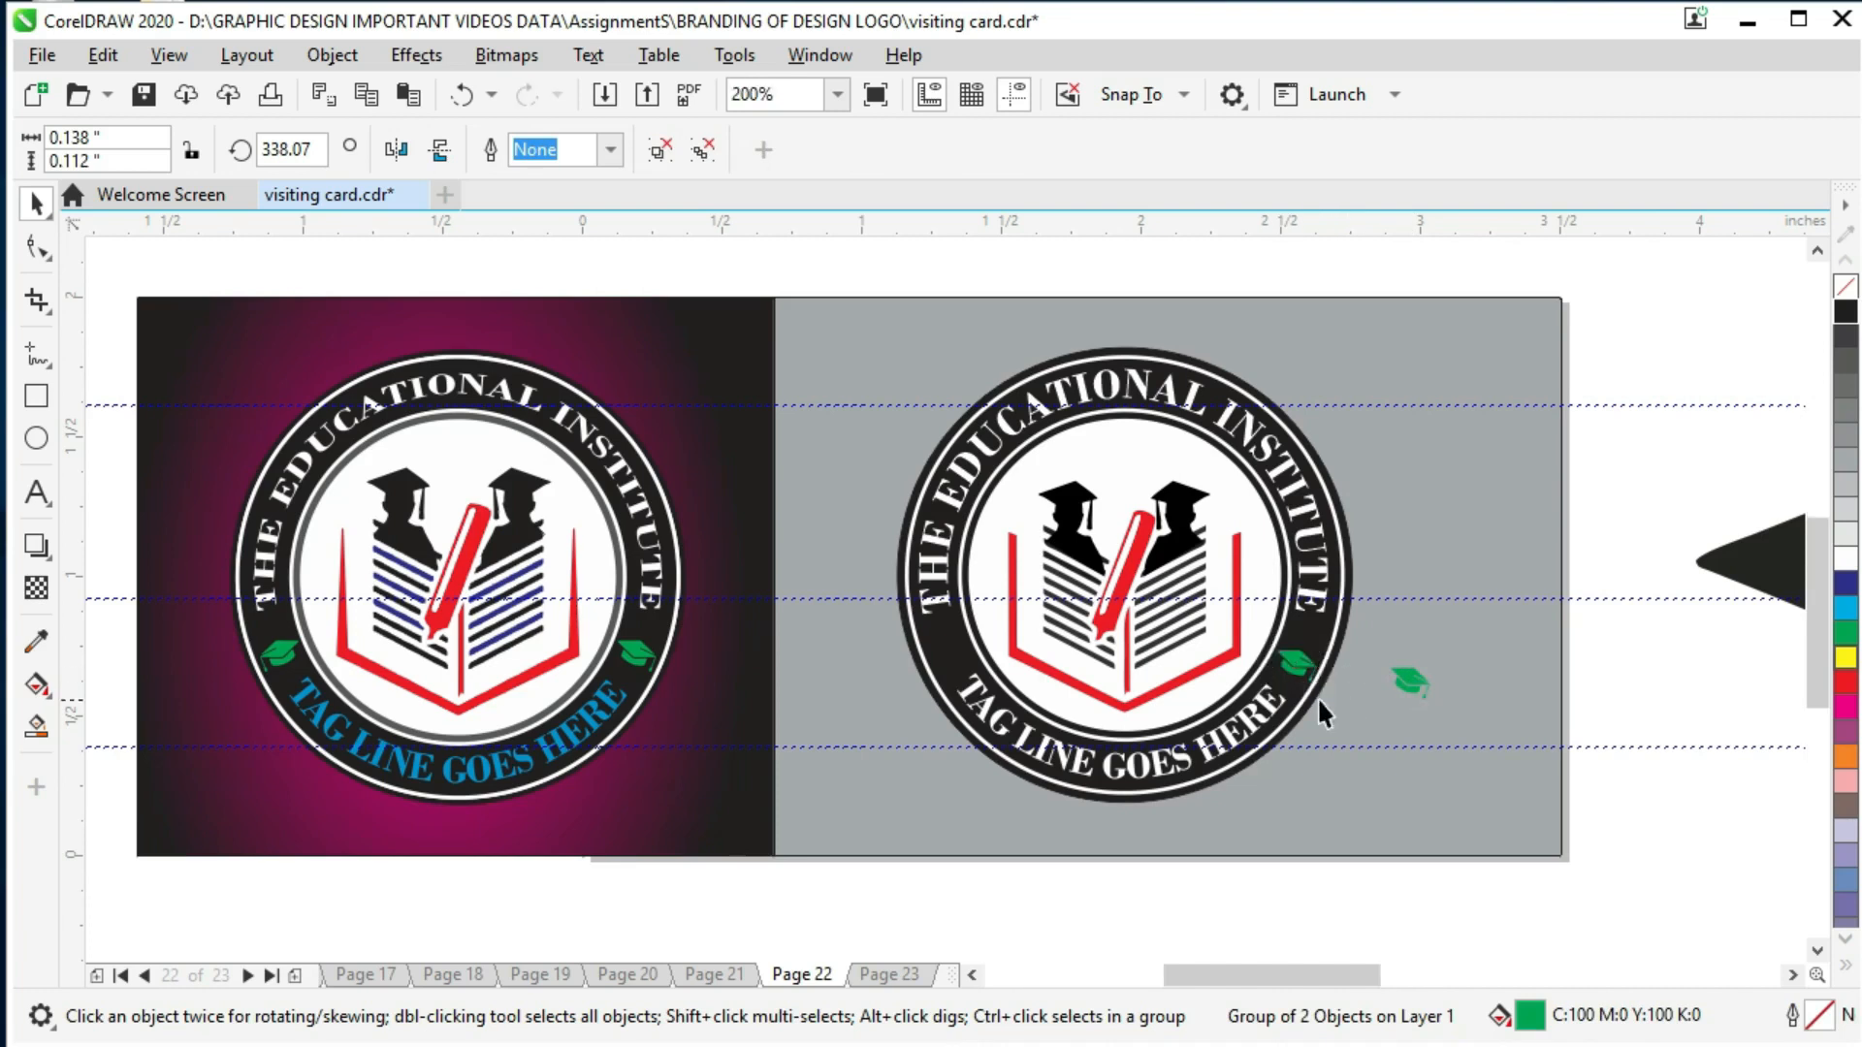
scroll(1324, 661, "up", 5)
left_click(1160, 617)
left_click(1160, 618)
left_click_drag(1161, 618, 1160, 618)
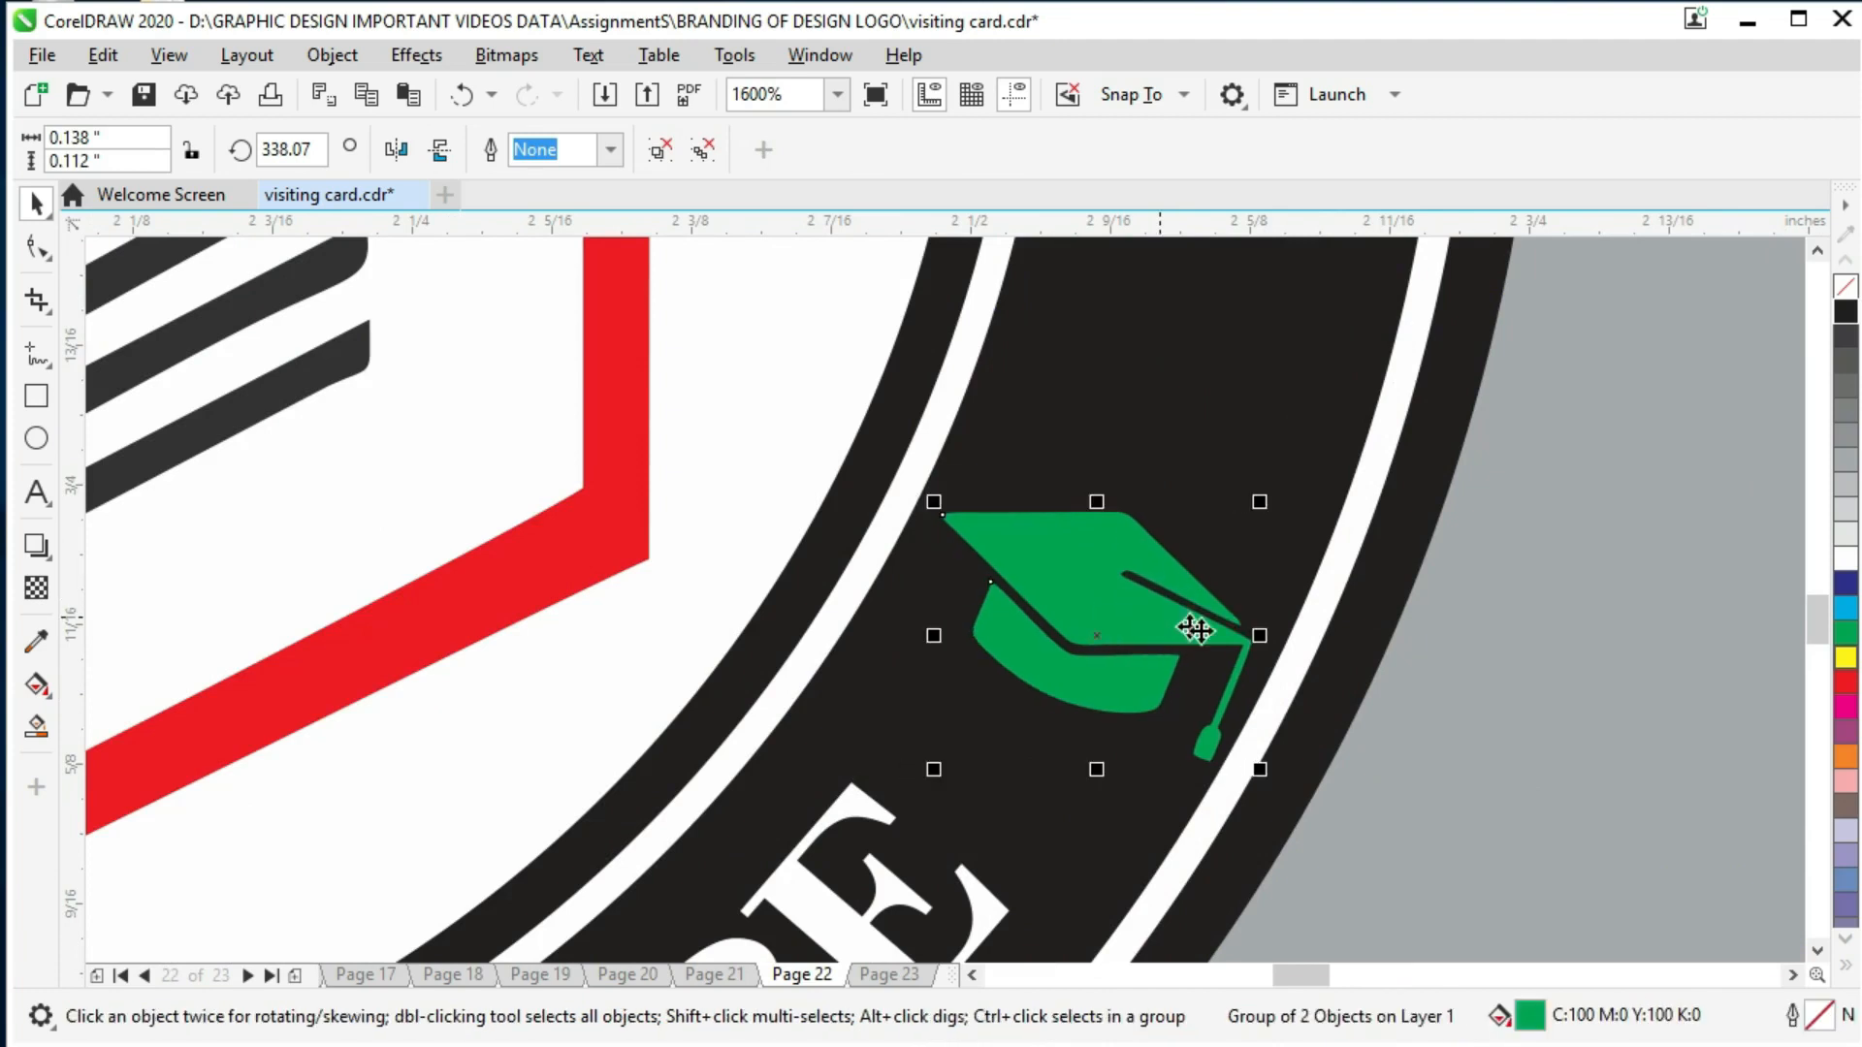
scroll(1080, 566, "down", 3)
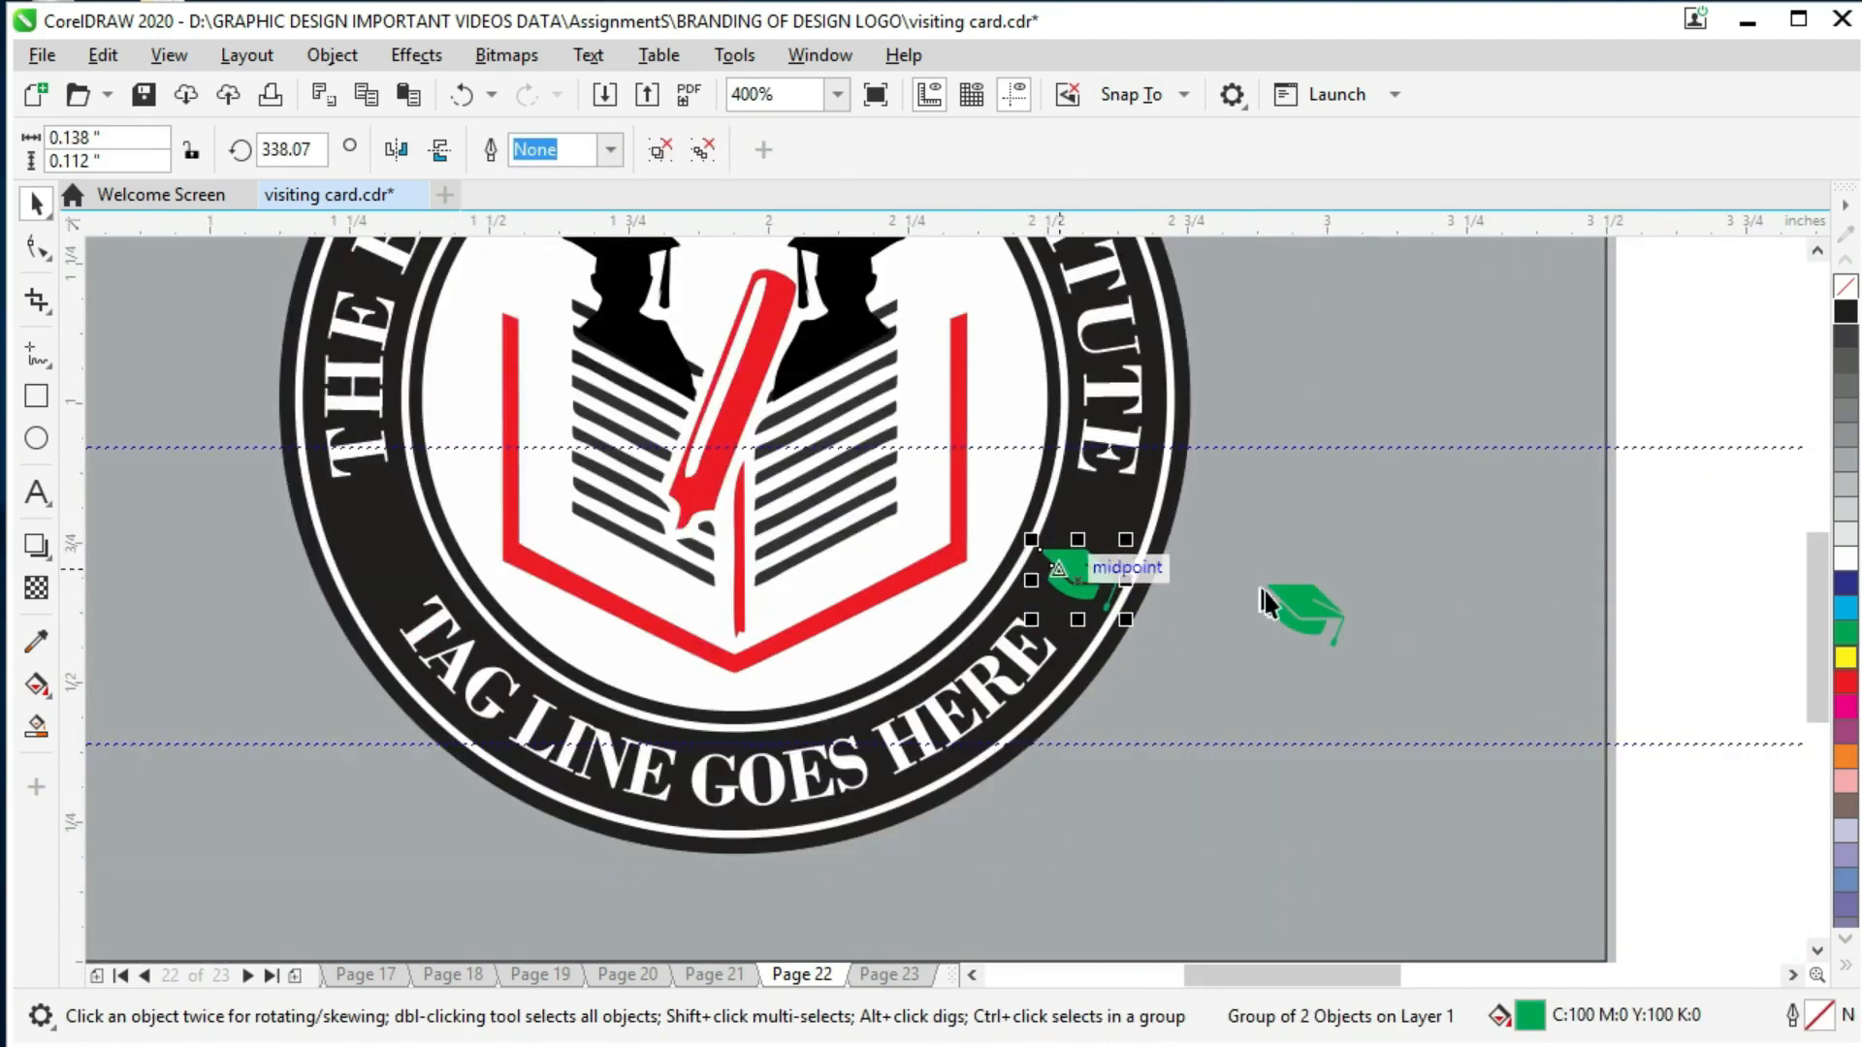
Step: Delete the spare green cap on the gray background beside the logo
left_click(1076, 577, "ctrl")
left_click(1249, 622)
left_click_drag(1301, 611, 1313, 747)
key("Delete")
left_click(1075, 570)
left_click(1075, 570, "ctrl")
left_click_drag(1074, 566, 822, 551)
key("ctrl+z")
Step: Copy the green cap straight across to the opposite side of the ring, before the tagline, and mirror it horizontally
left_click(1234, 594)
left_click_drag(1084, 582, 394, 510)
left_click(396, 150)
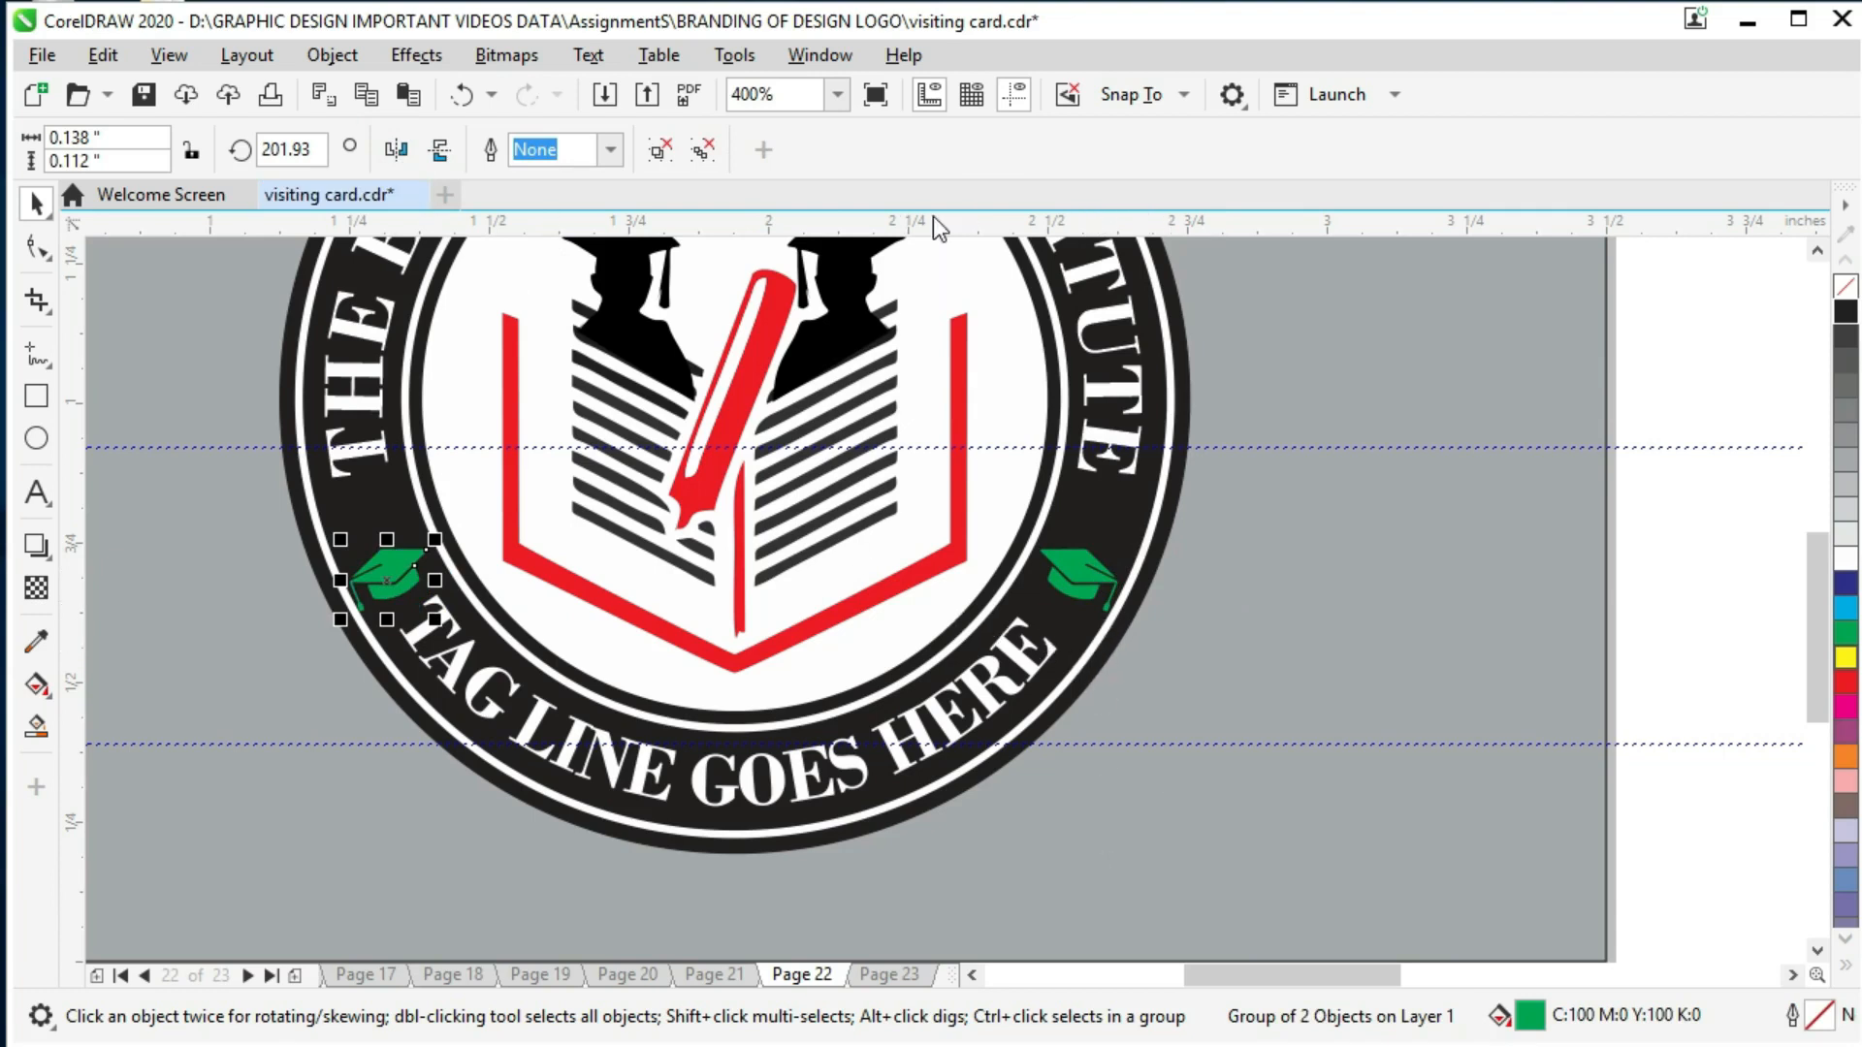
Step: Add a horizontal guideline at Y 0.737 in across the two green caps to compare their heights
left_click_drag(933, 520, 947, 549)
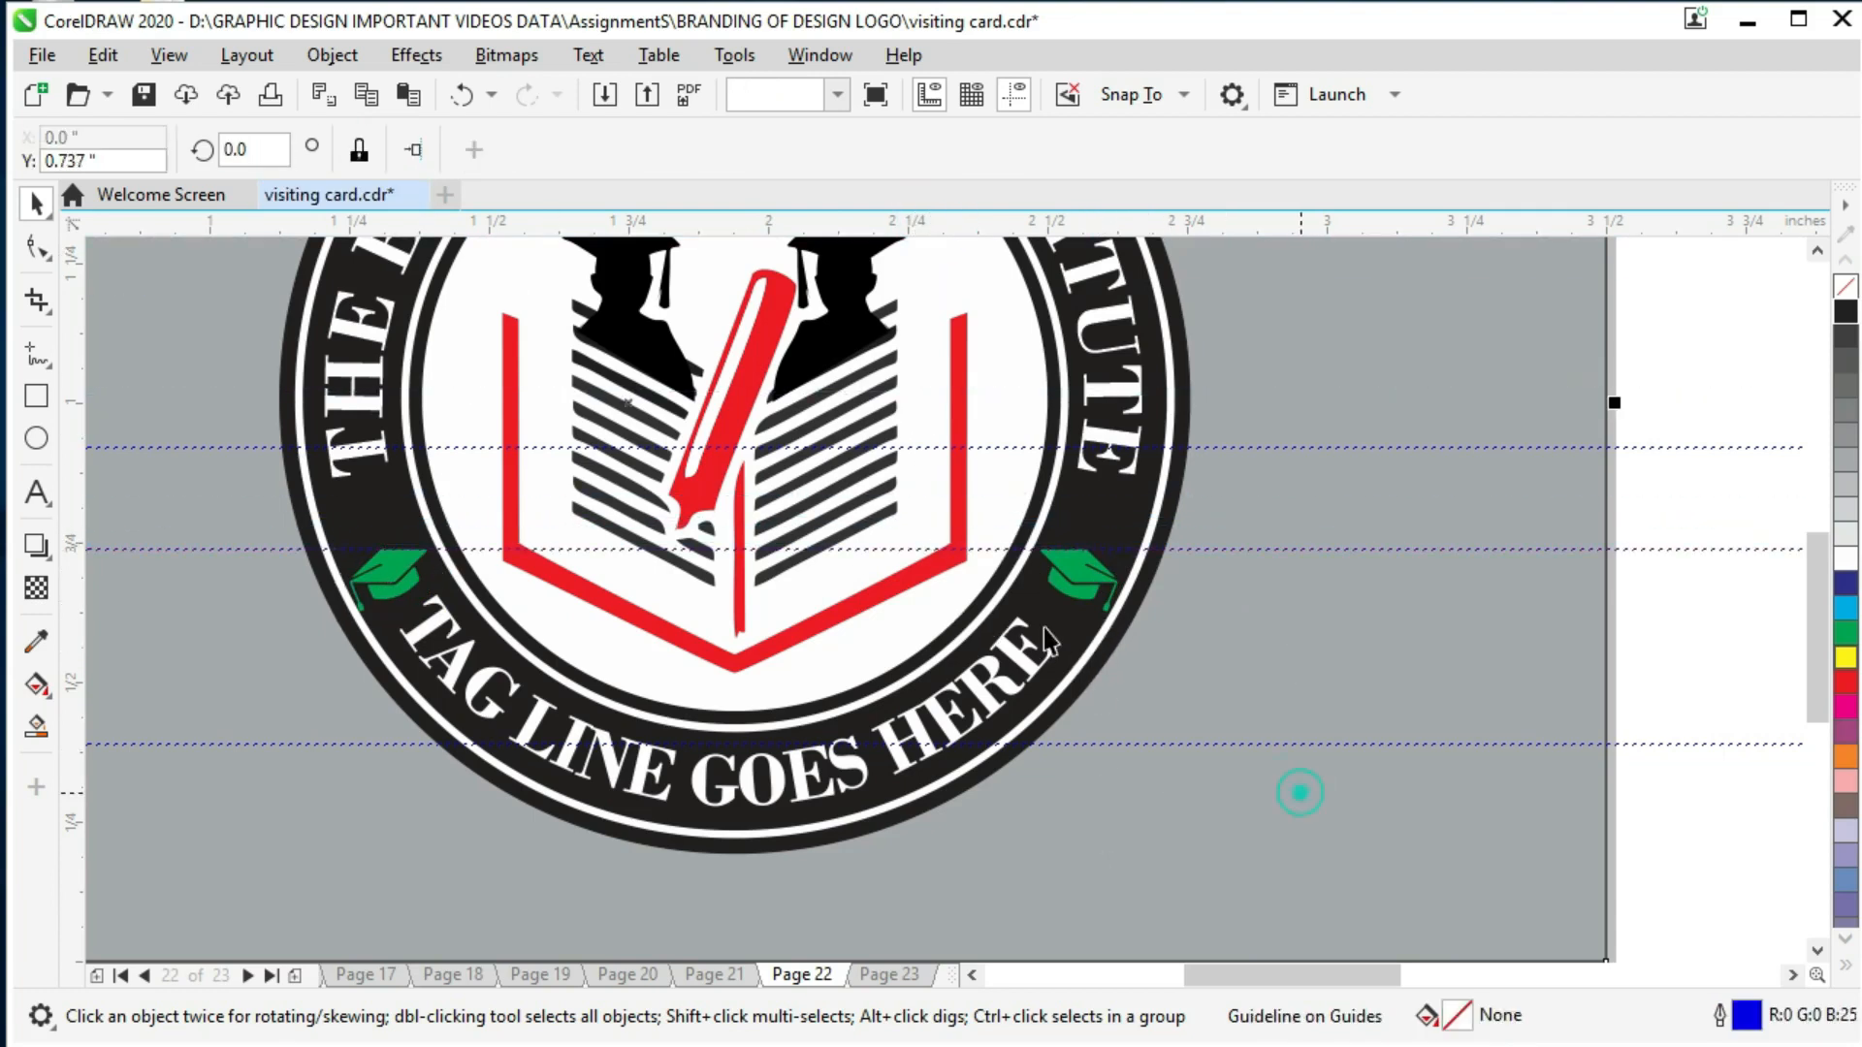
left_click(417, 572)
left_click(1088, 572)
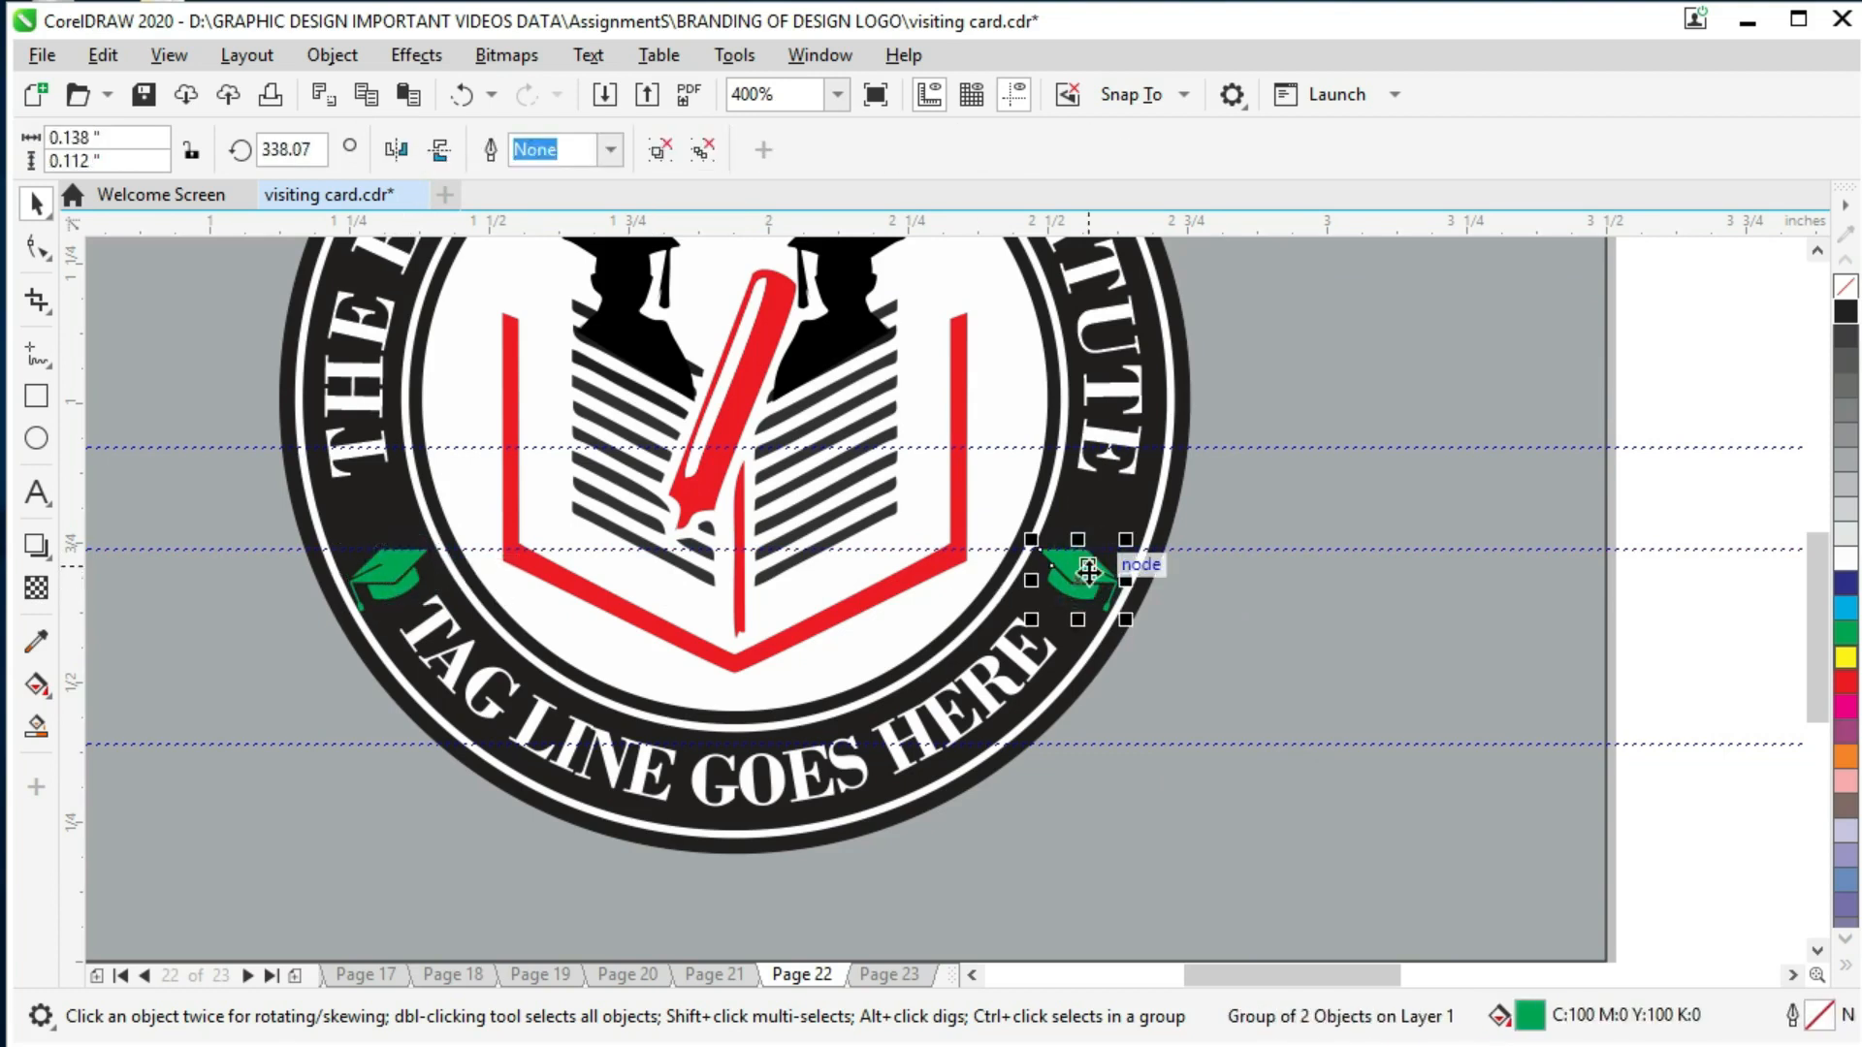
Step: Shift both green caps slightly up and outward so they sit evenly within the ring, and save the document
left_click(408, 562, "shift")
left_click_drag(408, 563, 427, 585)
left_click(382, 549)
left_click(390, 565)
key("Left")
left_click(1080, 555)
left_click(1250, 647)
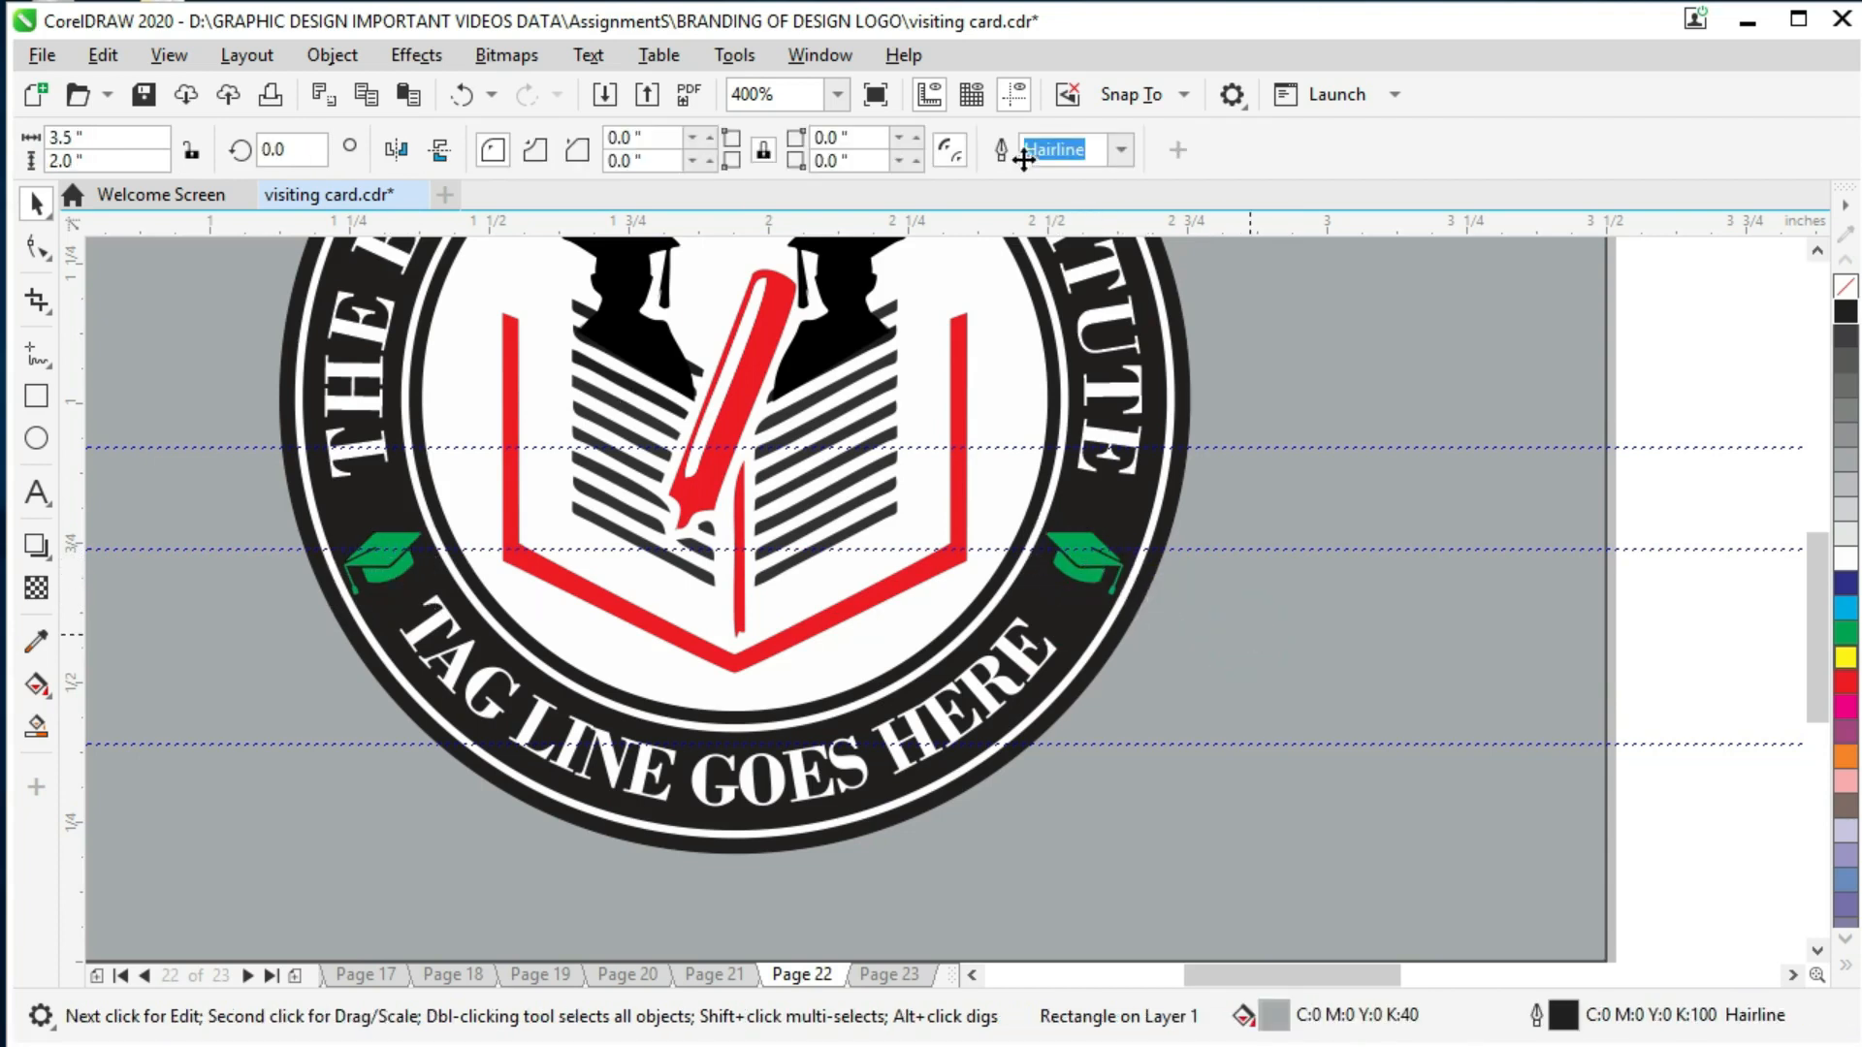
key("ctrl+s")
Step: Recolour the curved tagline text cyan to match the reference logo and save the document
scroll(1043, 742, "down", 3)
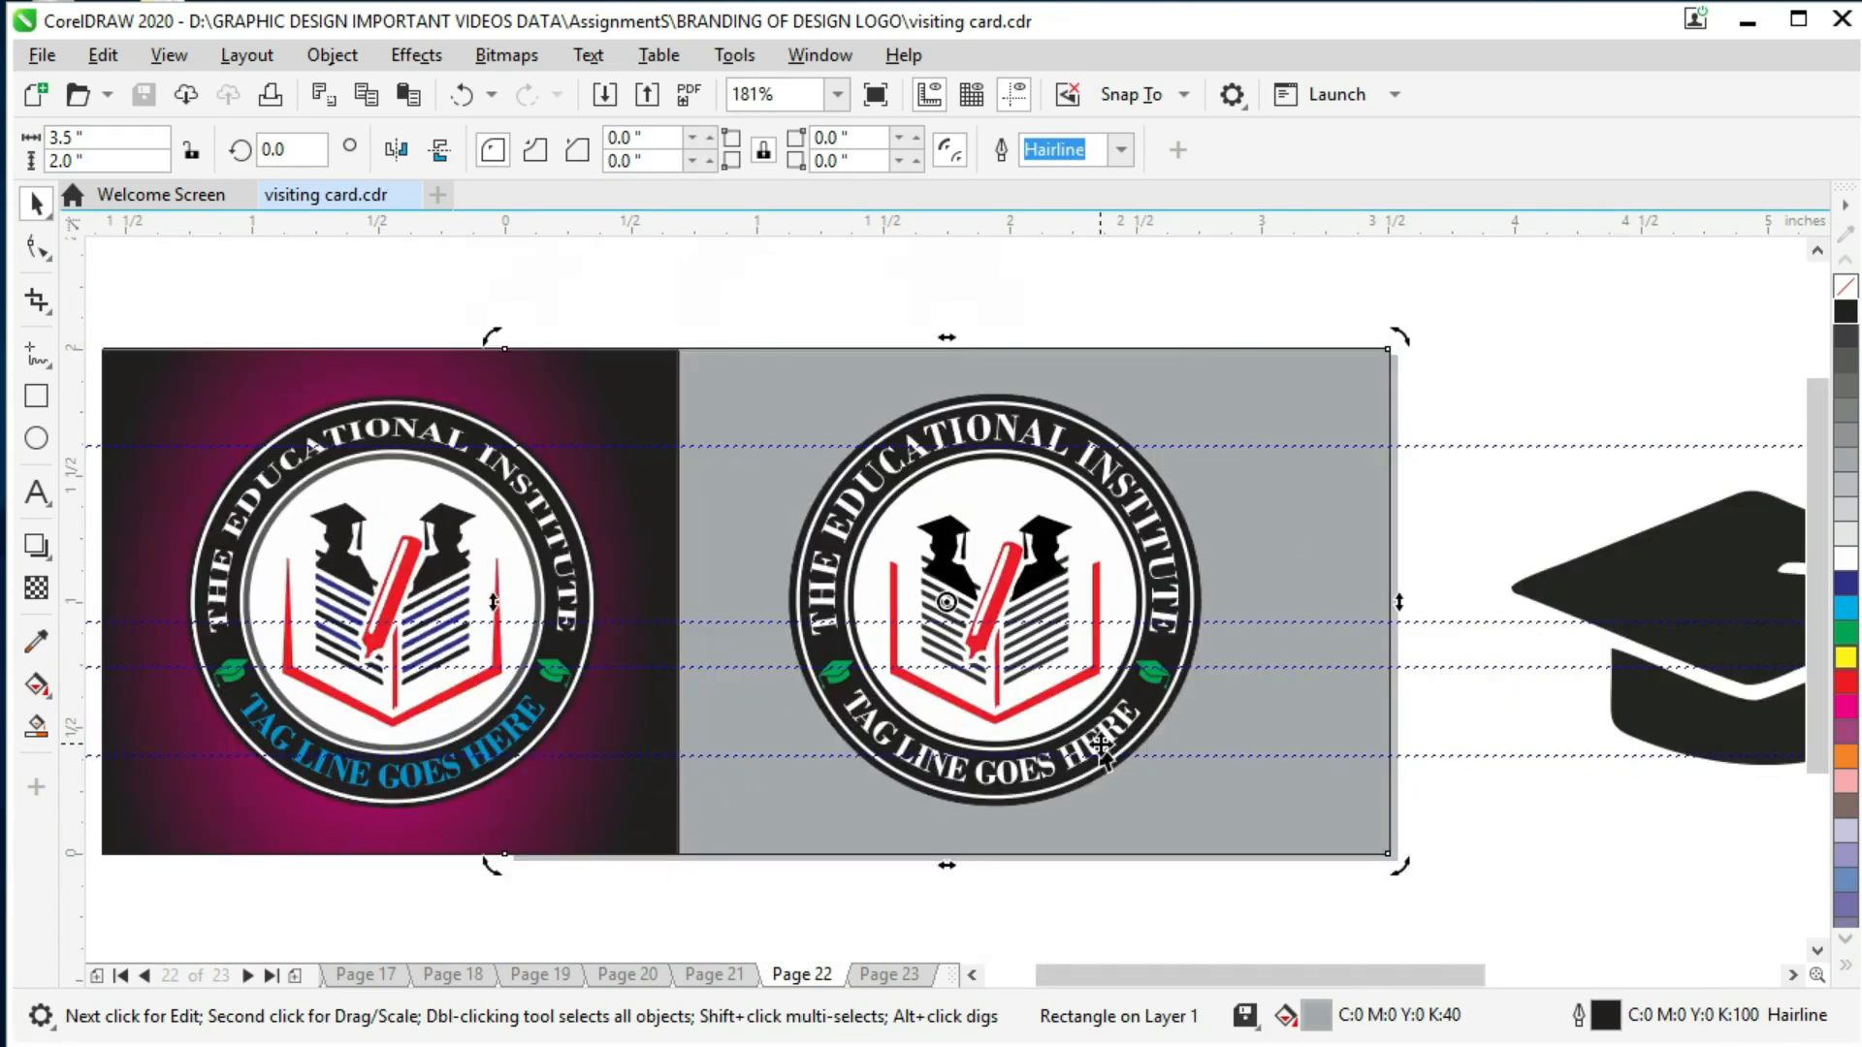
left_click(1103, 756)
left_click(1845, 608)
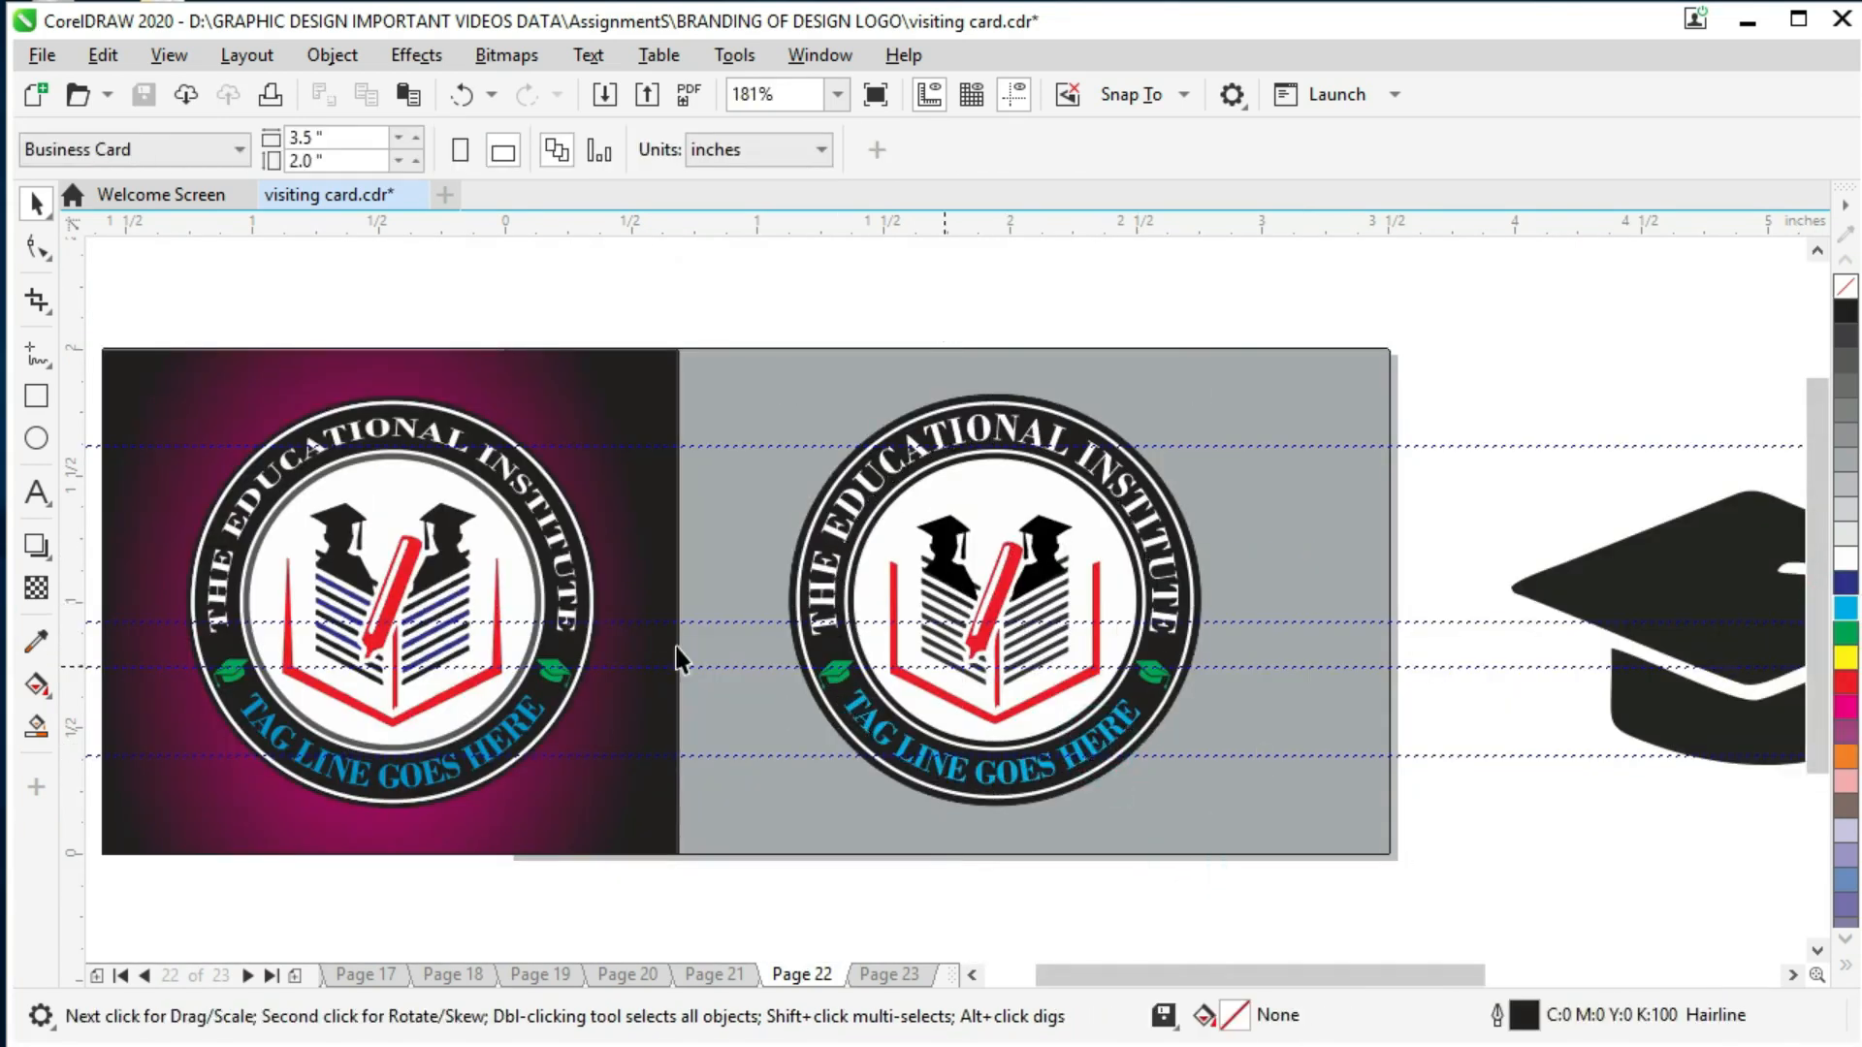
key("ctrl+s")
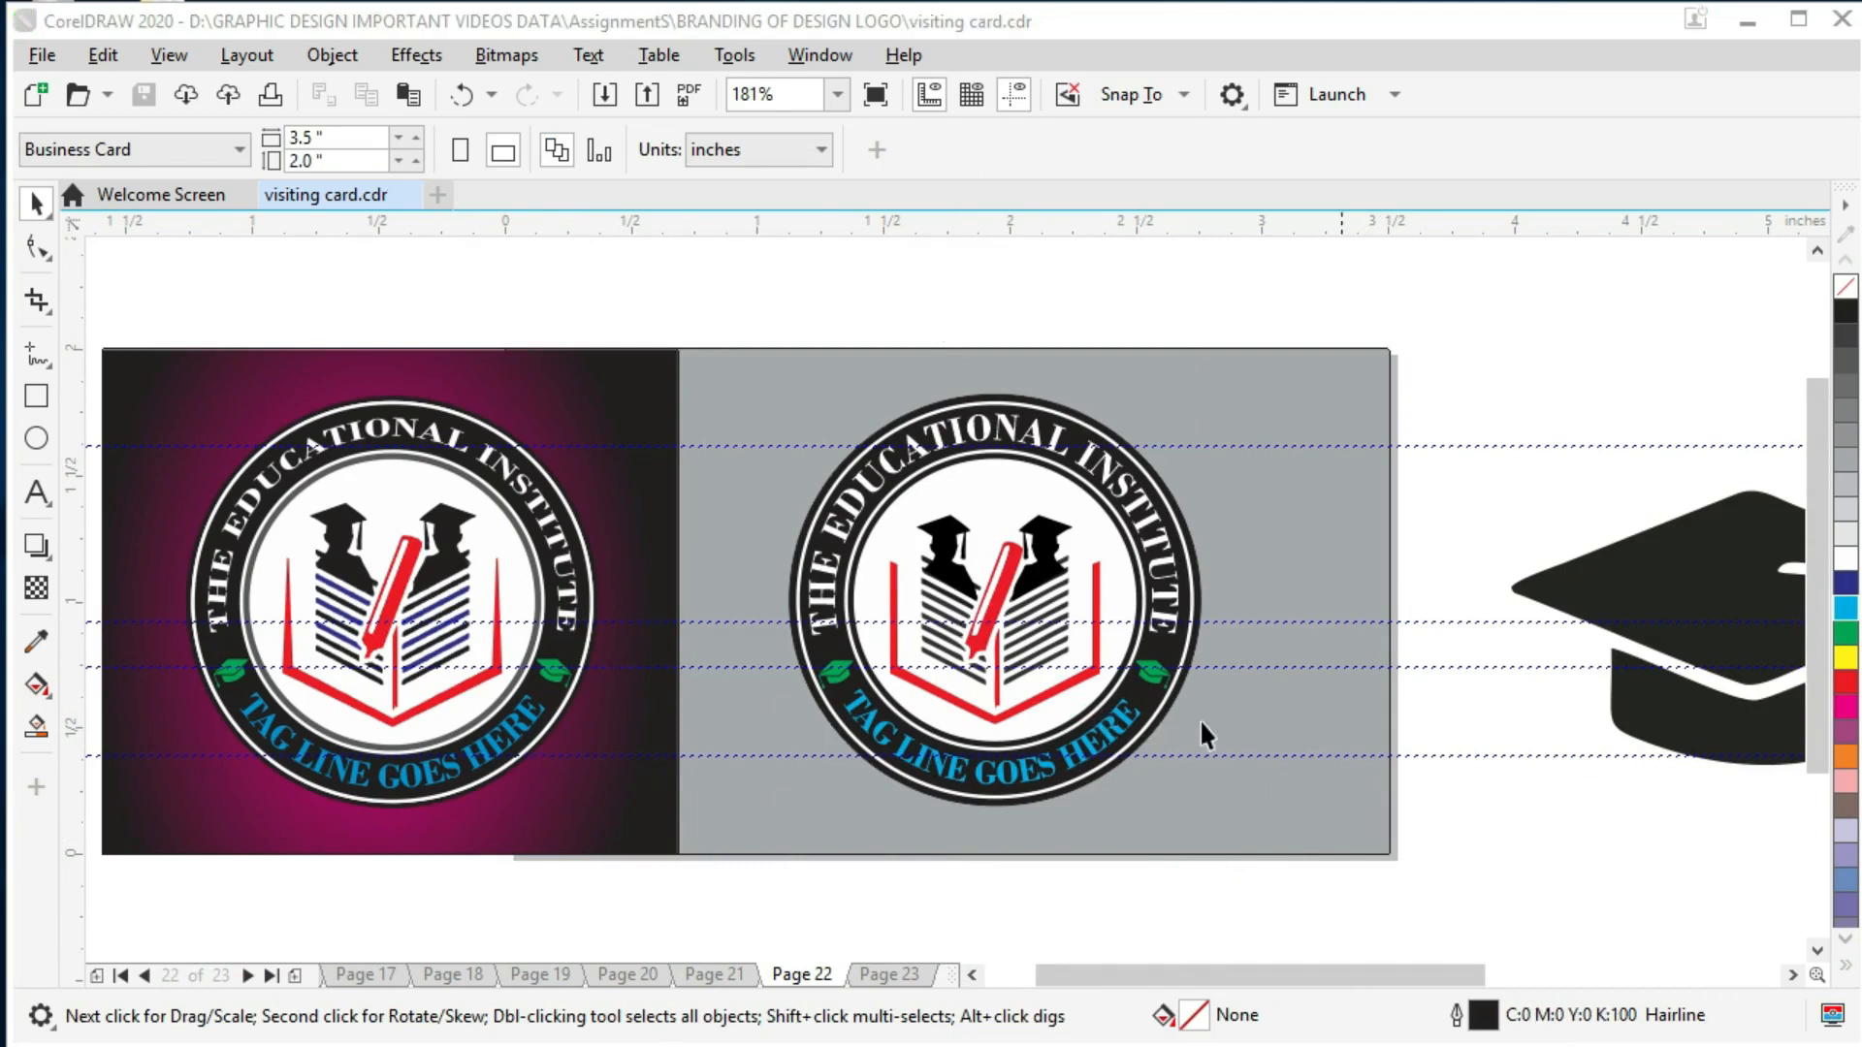
Step: Fill three alternate stripes of the book's right page with blue (C100 M100 Y0 K0)
scroll(1148, 652, "up", 5)
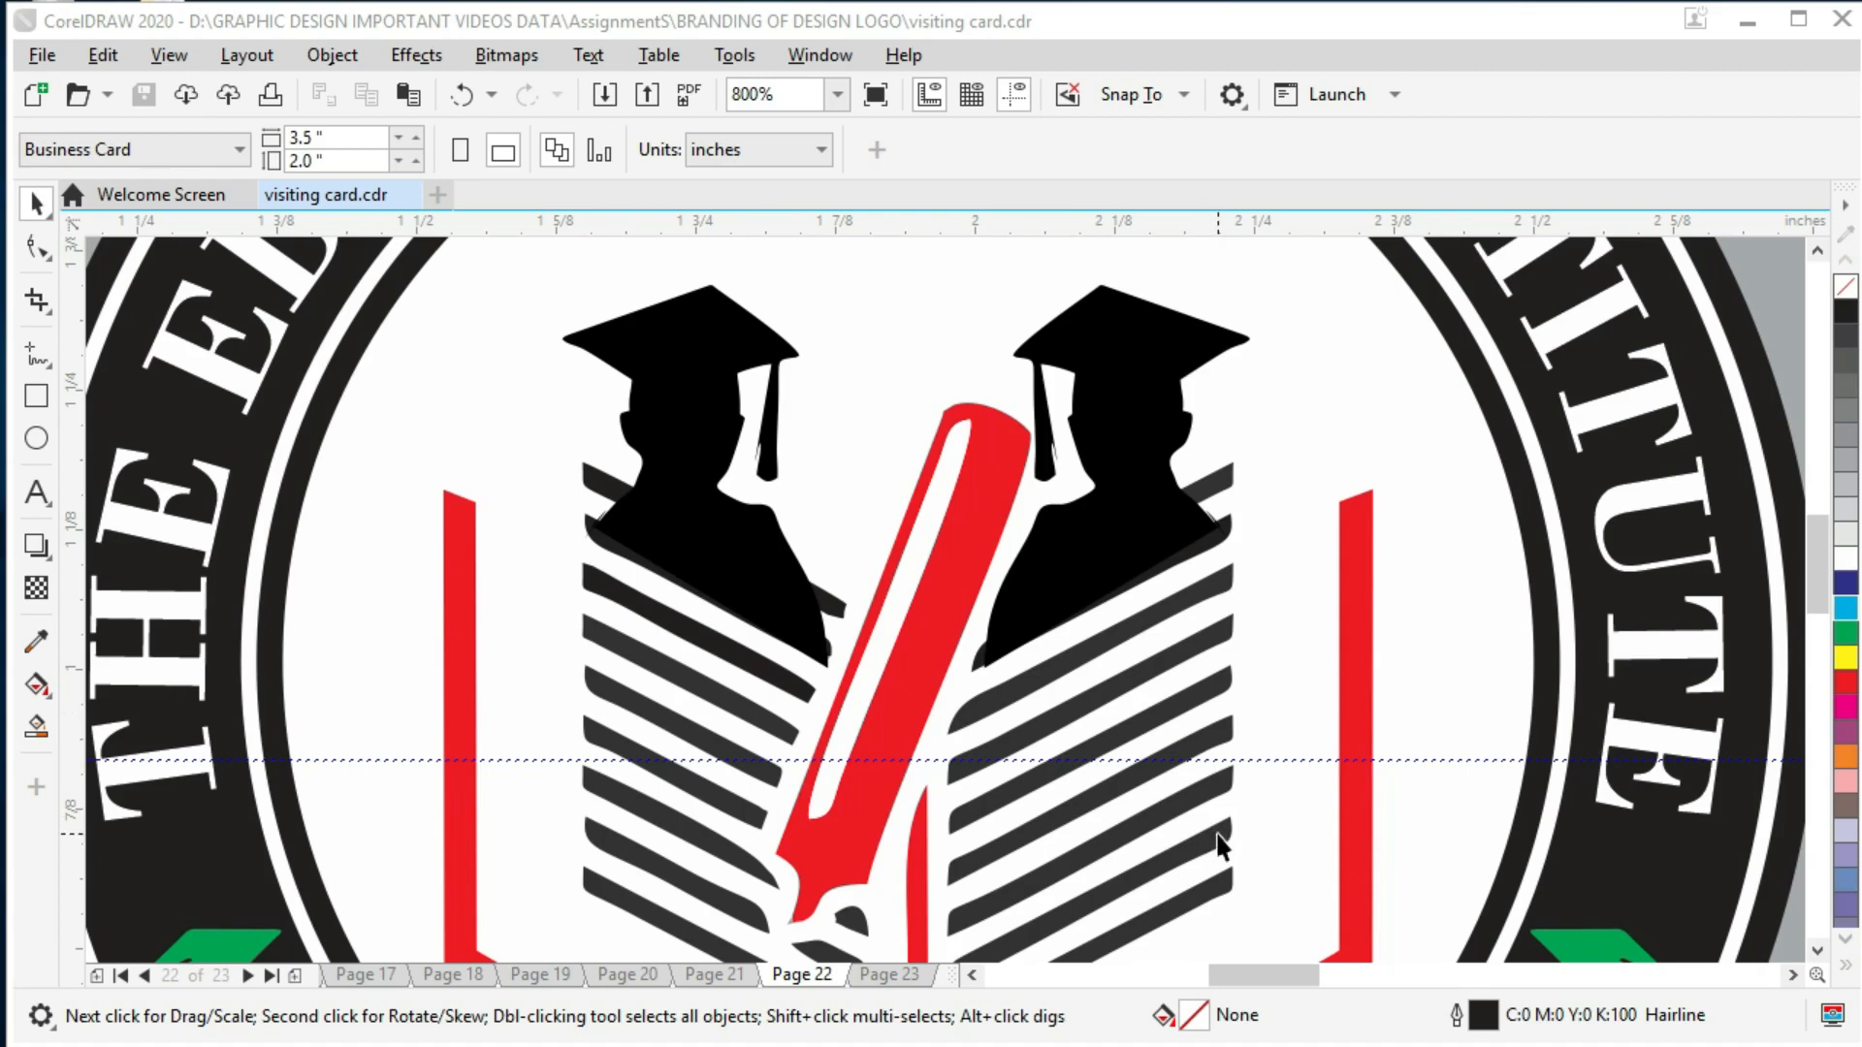
left_click(1219, 847, "ctrl")
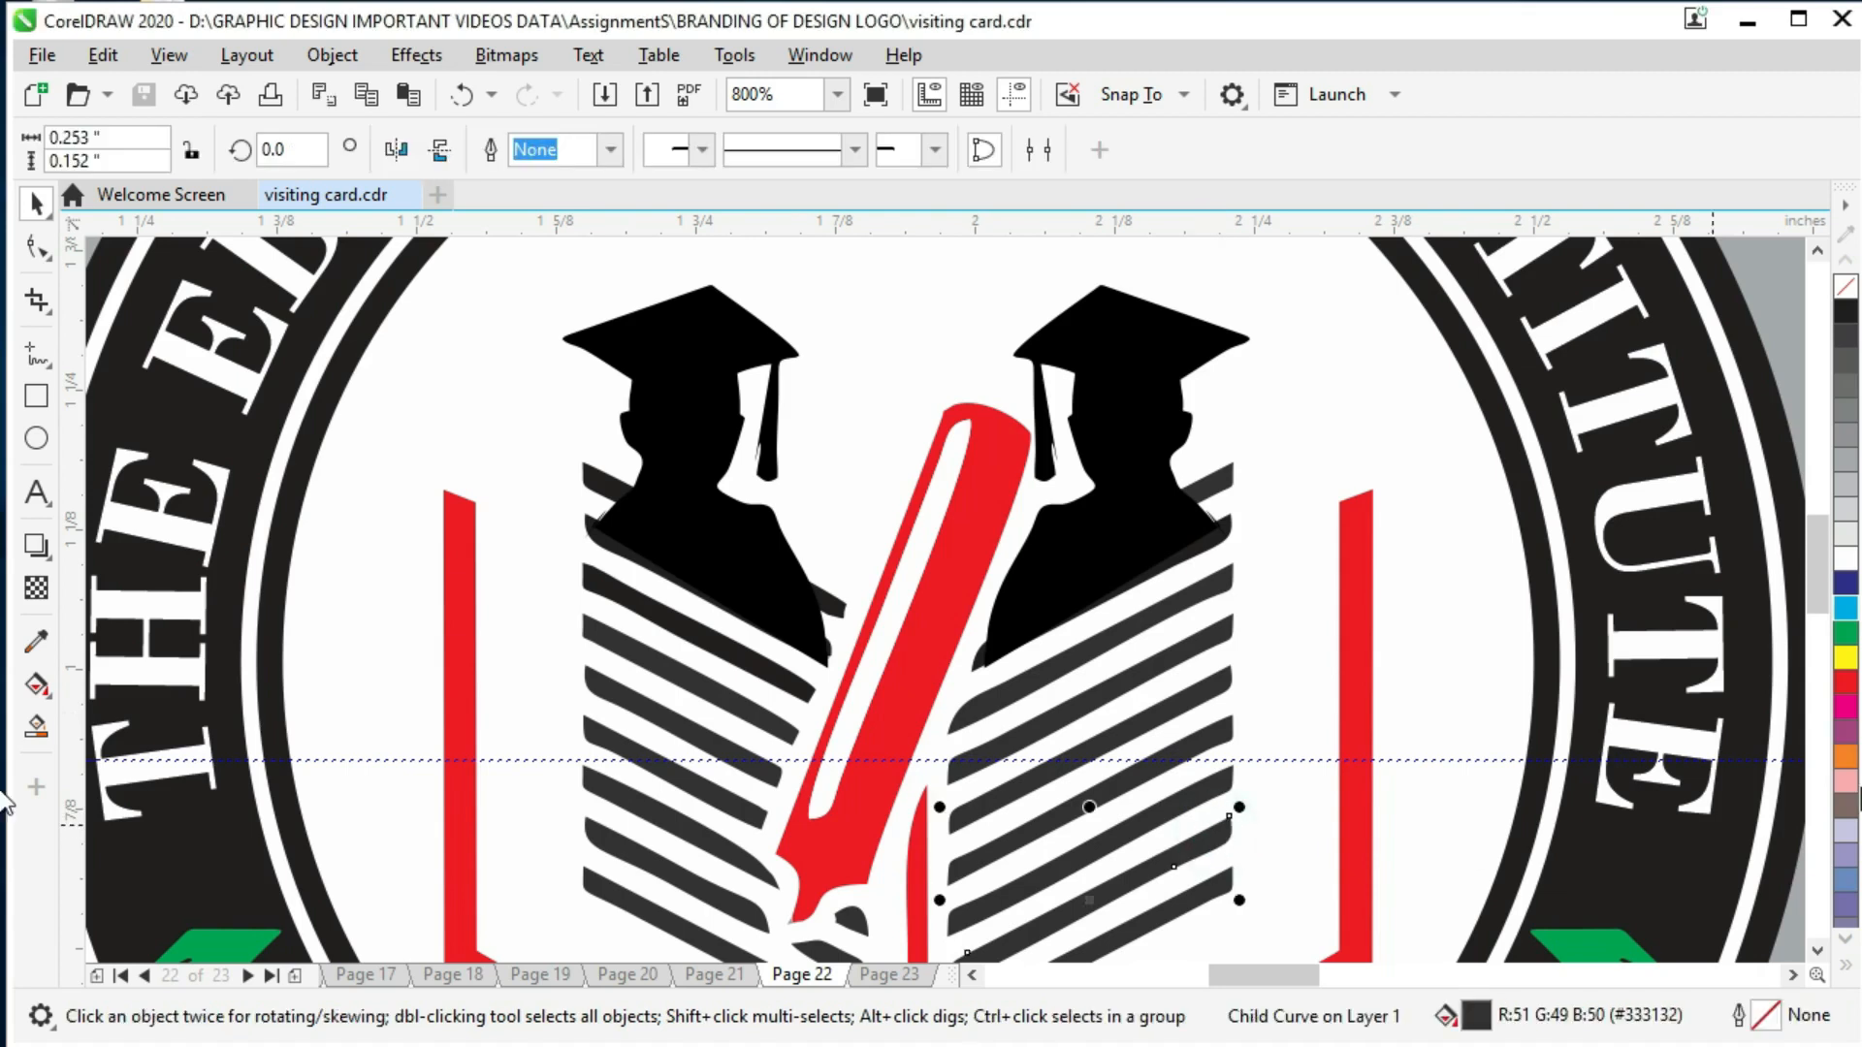
left_click(1846, 592)
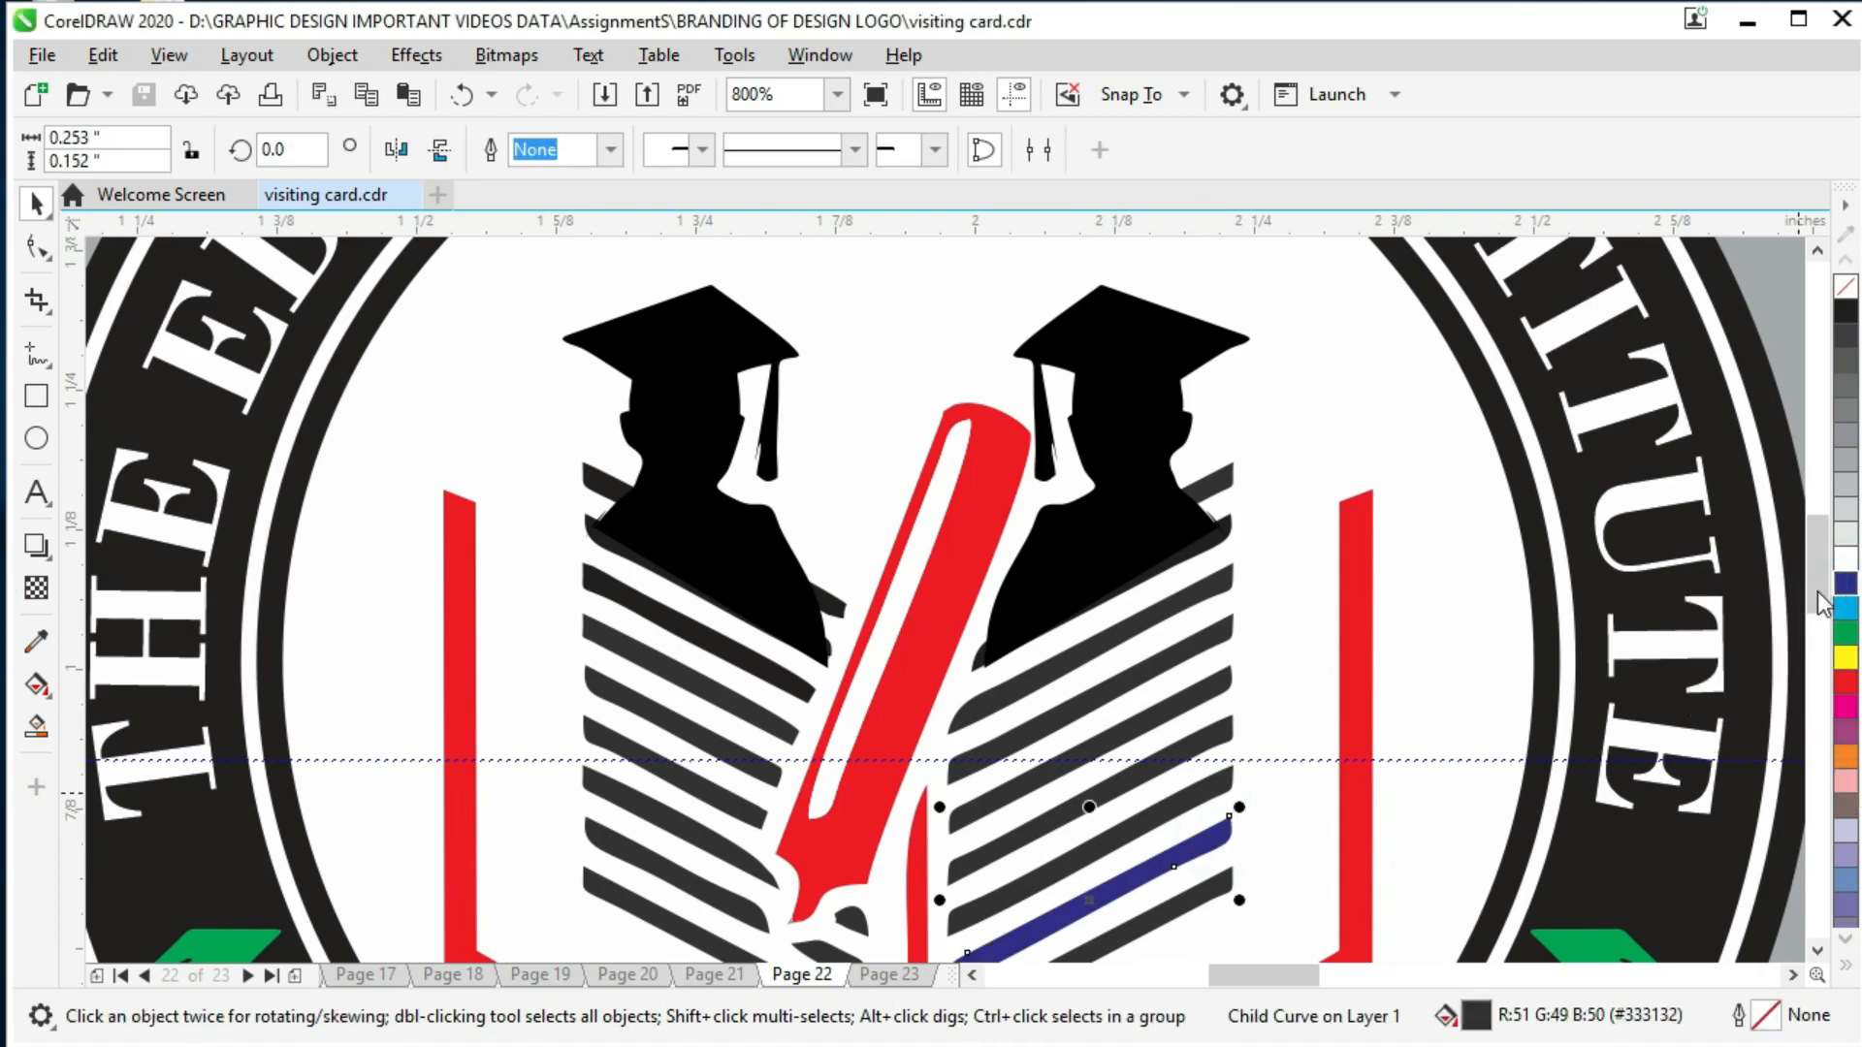
left_click(1219, 632, "ctrl")
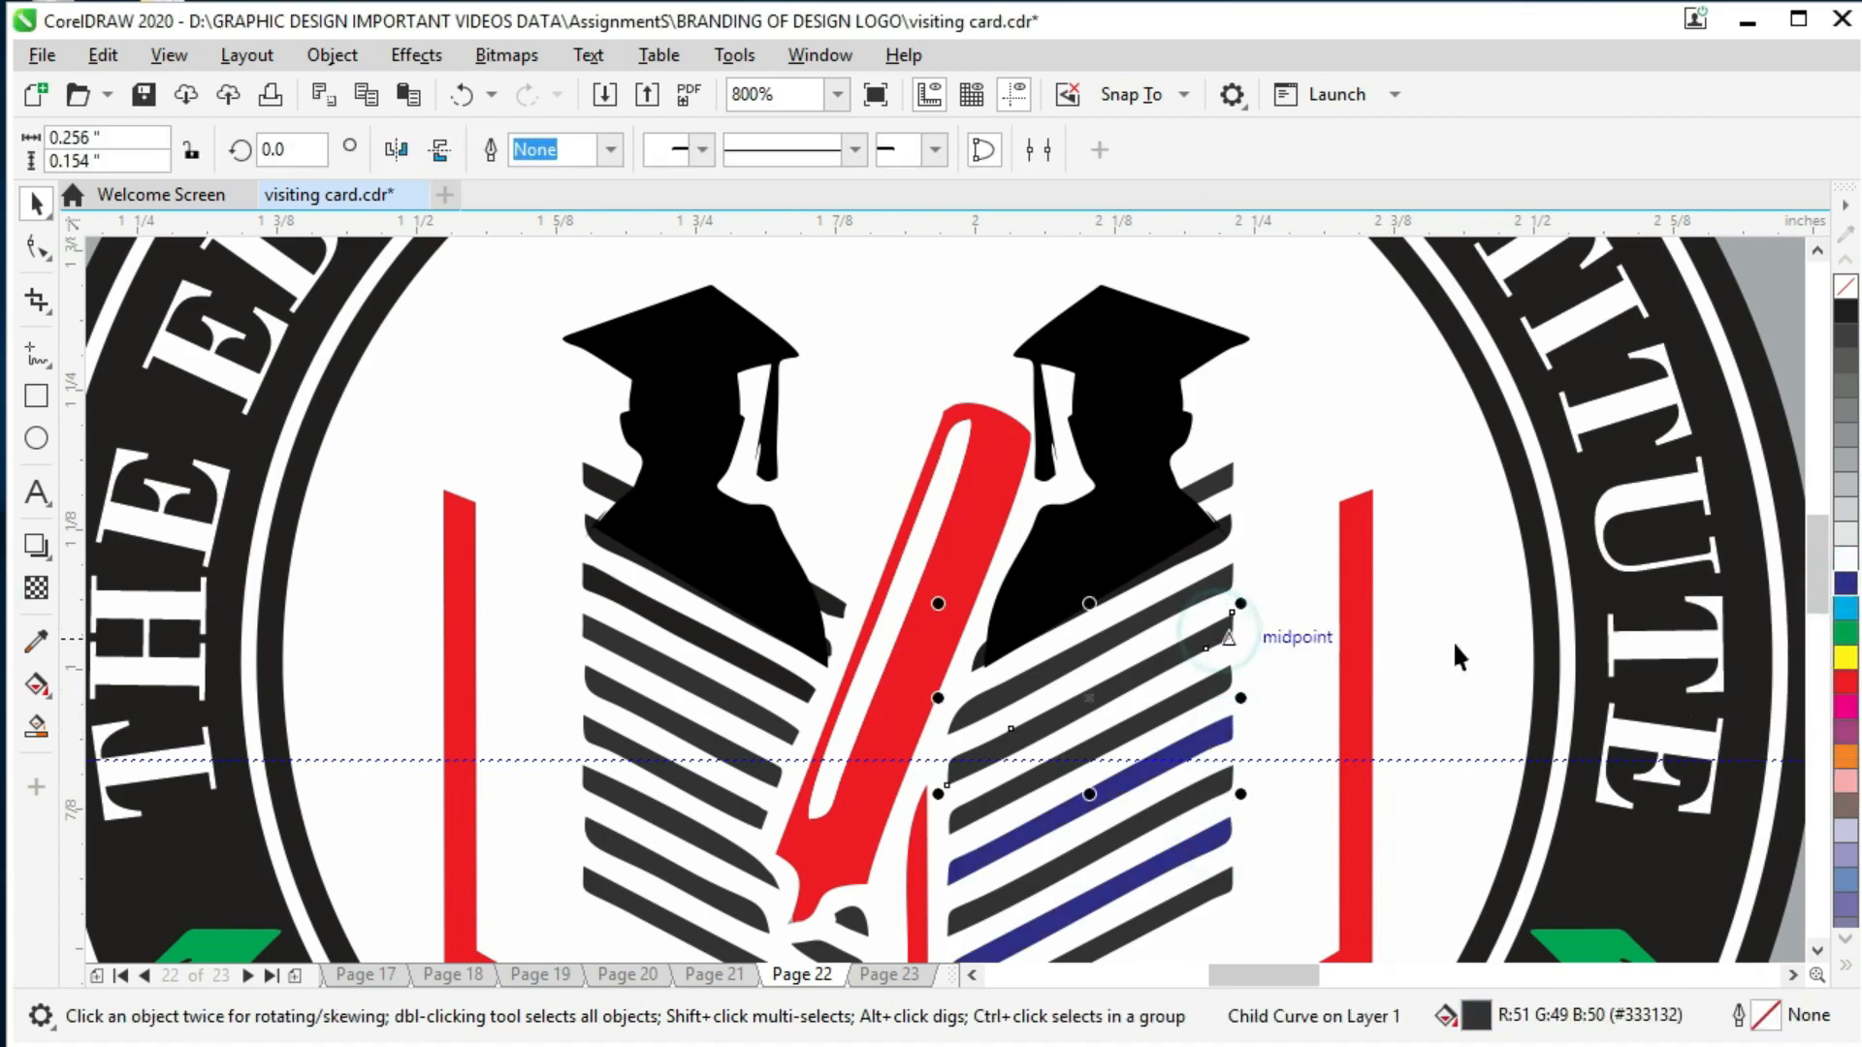
left_click(1845, 607)
left_click(1845, 583)
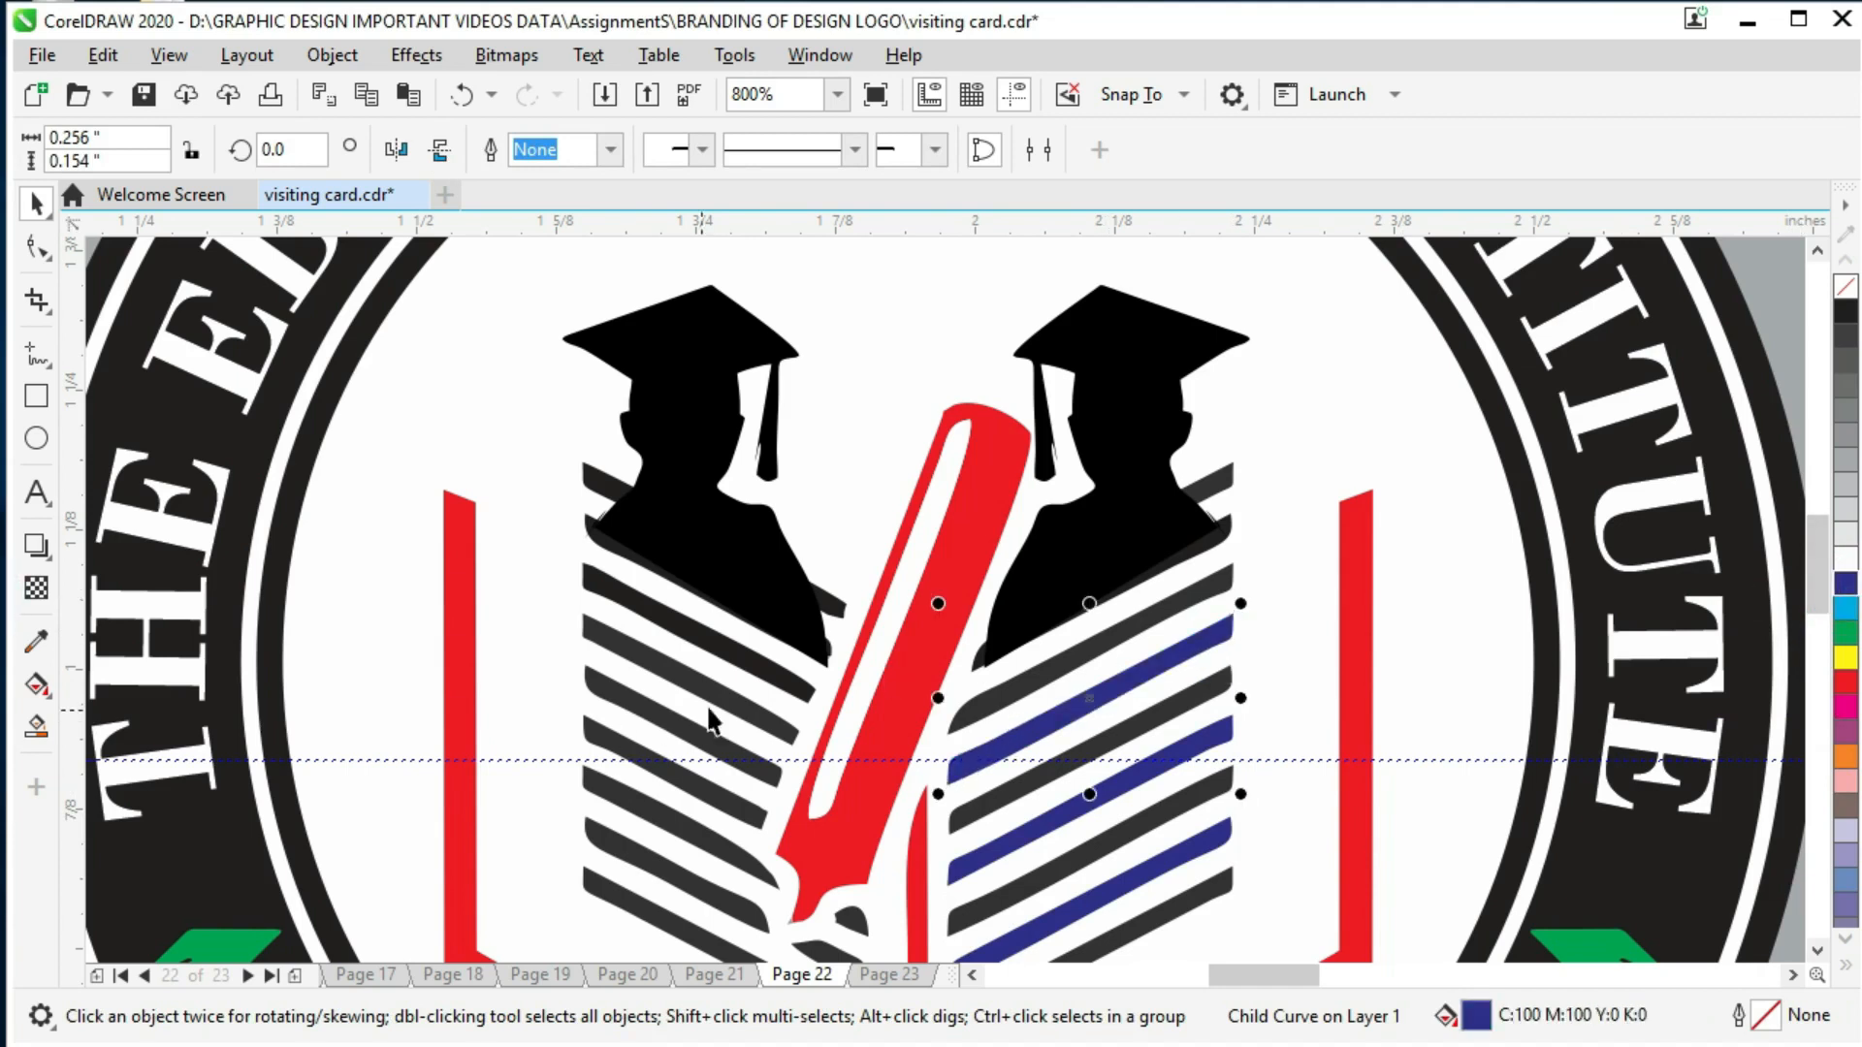
Step: Fill alternate stripes of the book's left page with the same blue (C100 M100 Y0 K0), starting just below the graduate's gown
left_click(698, 632, "ctrl")
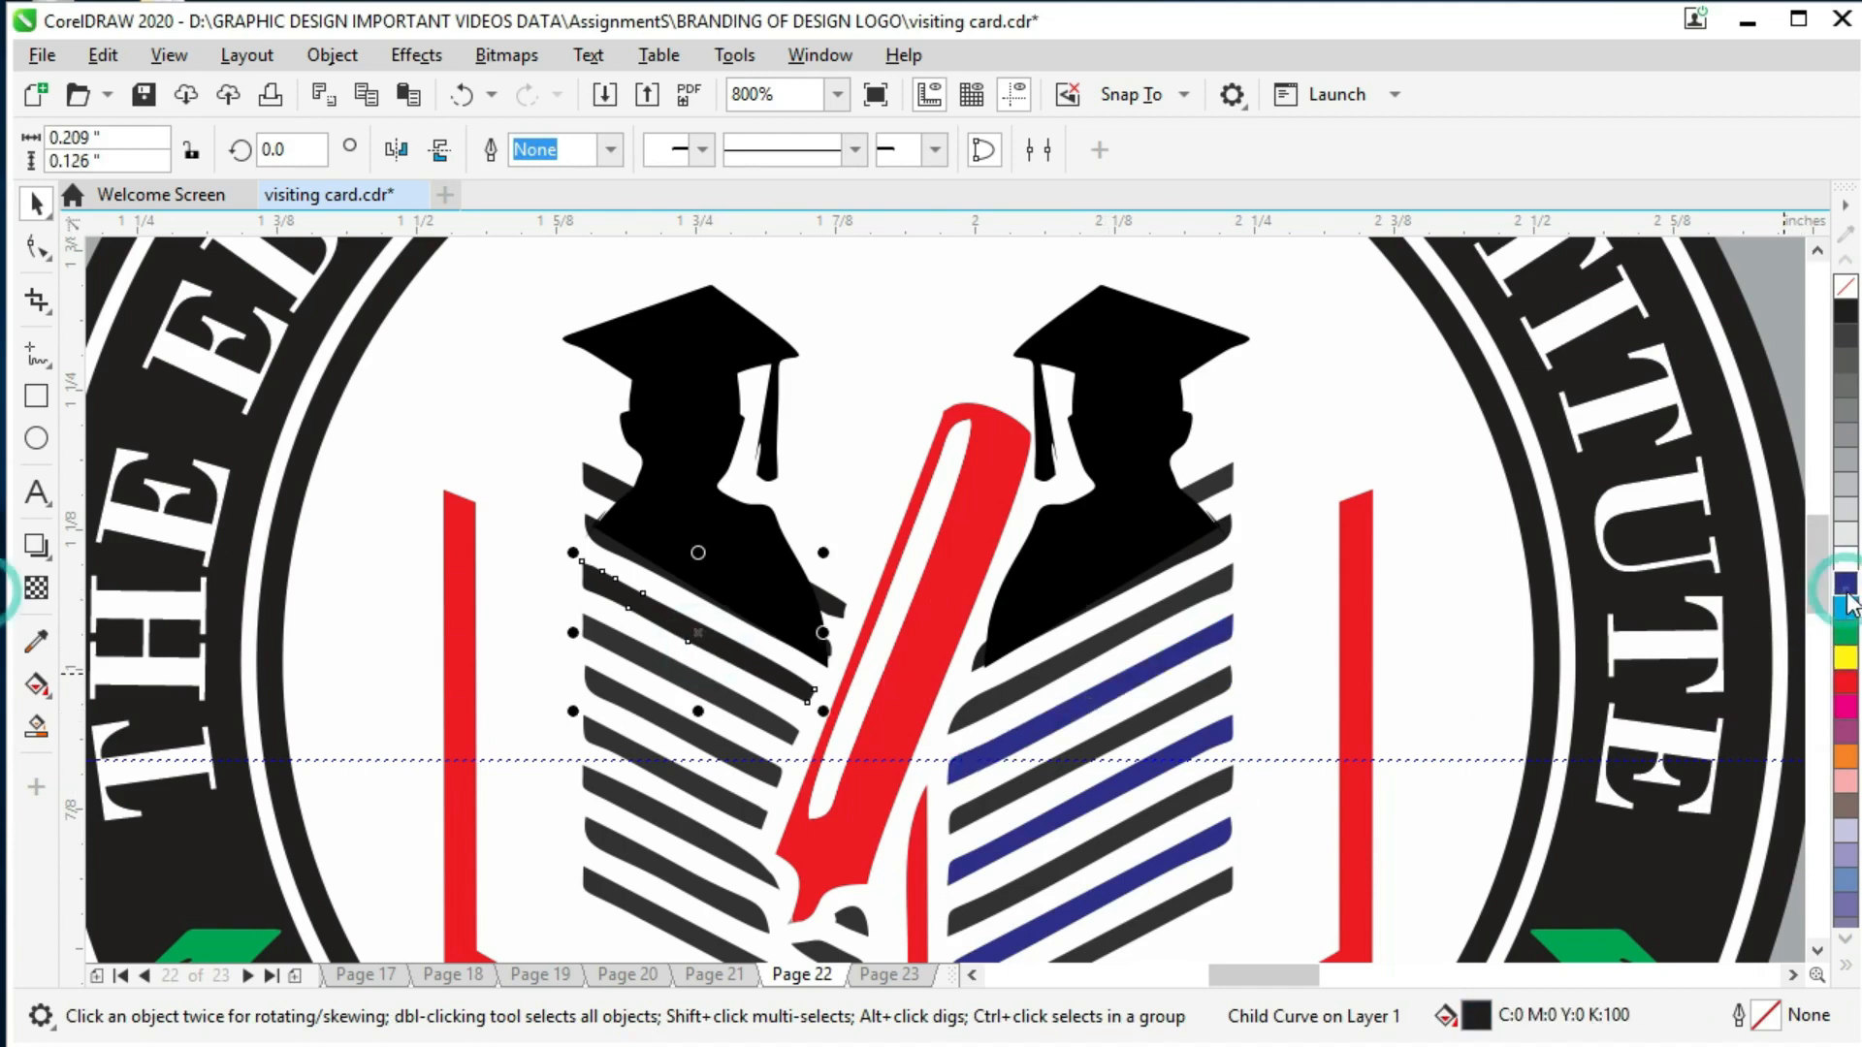
left_click(1847, 585)
left_click(739, 749, "ctrl")
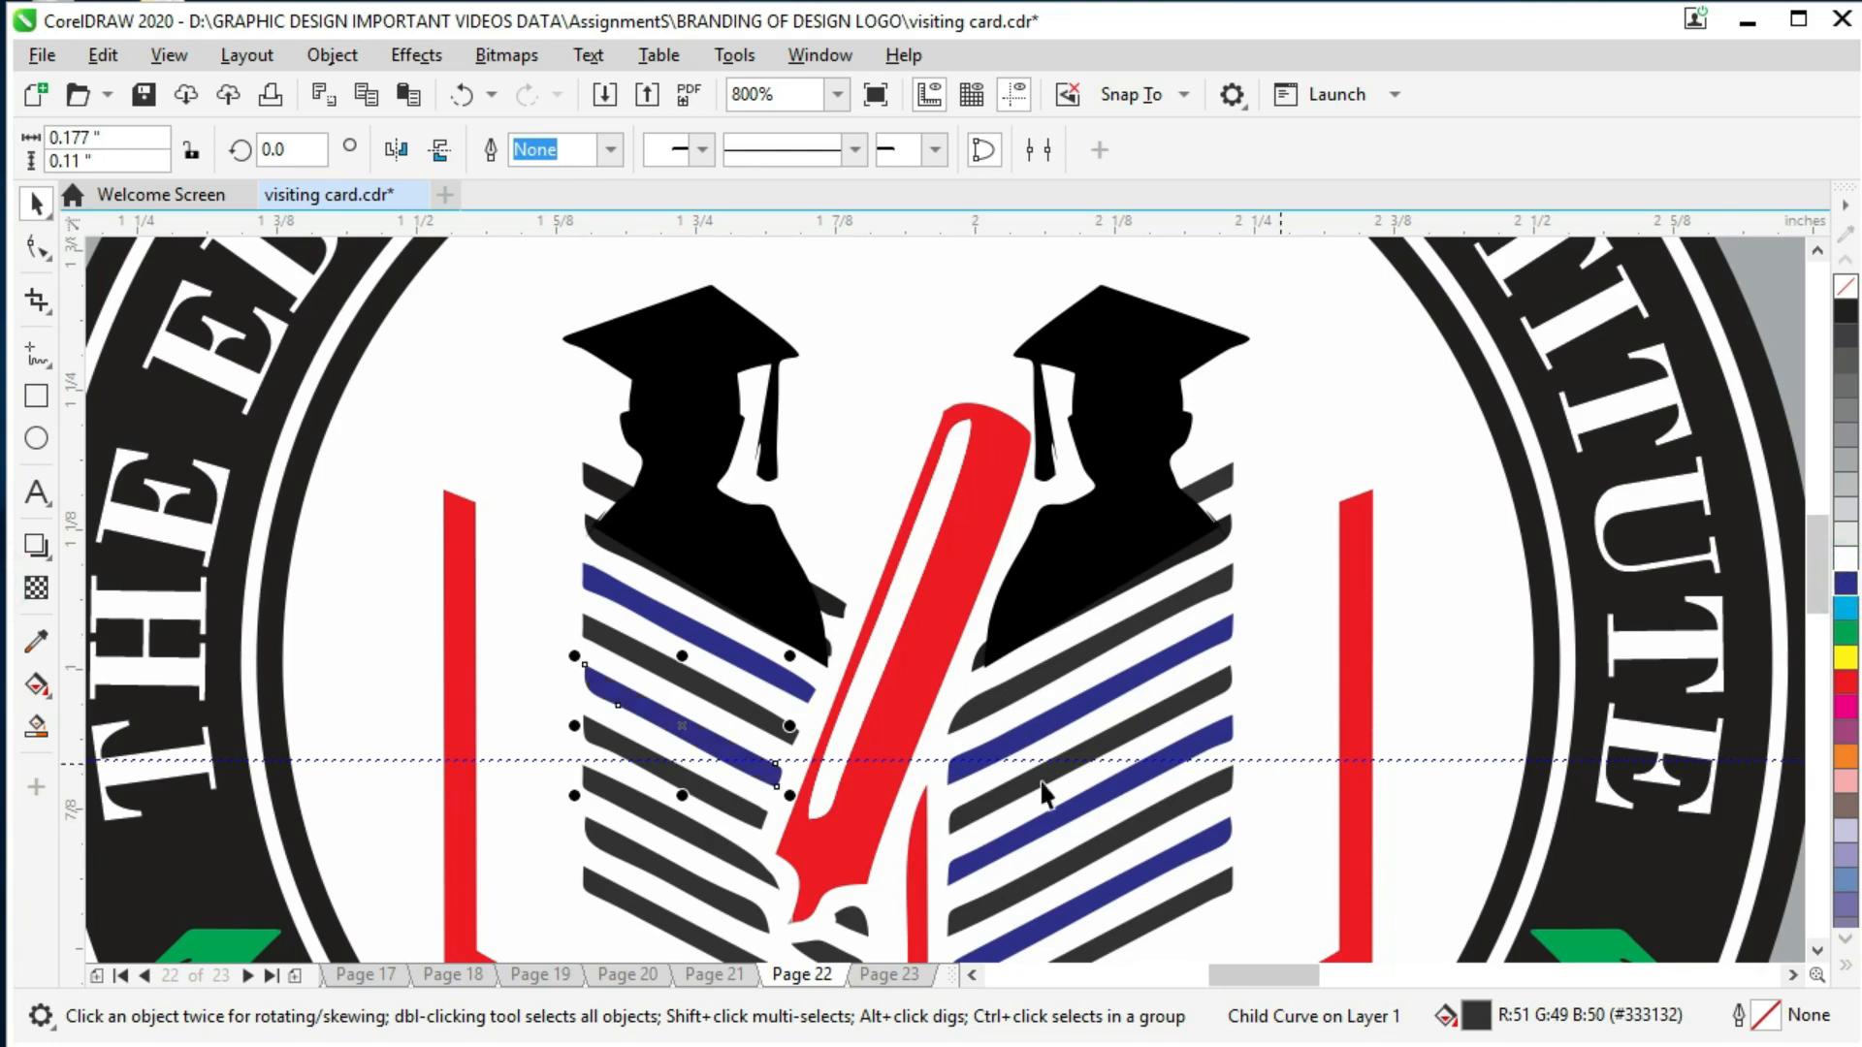
left_click(728, 851, "ctrl")
left_click(1845, 583)
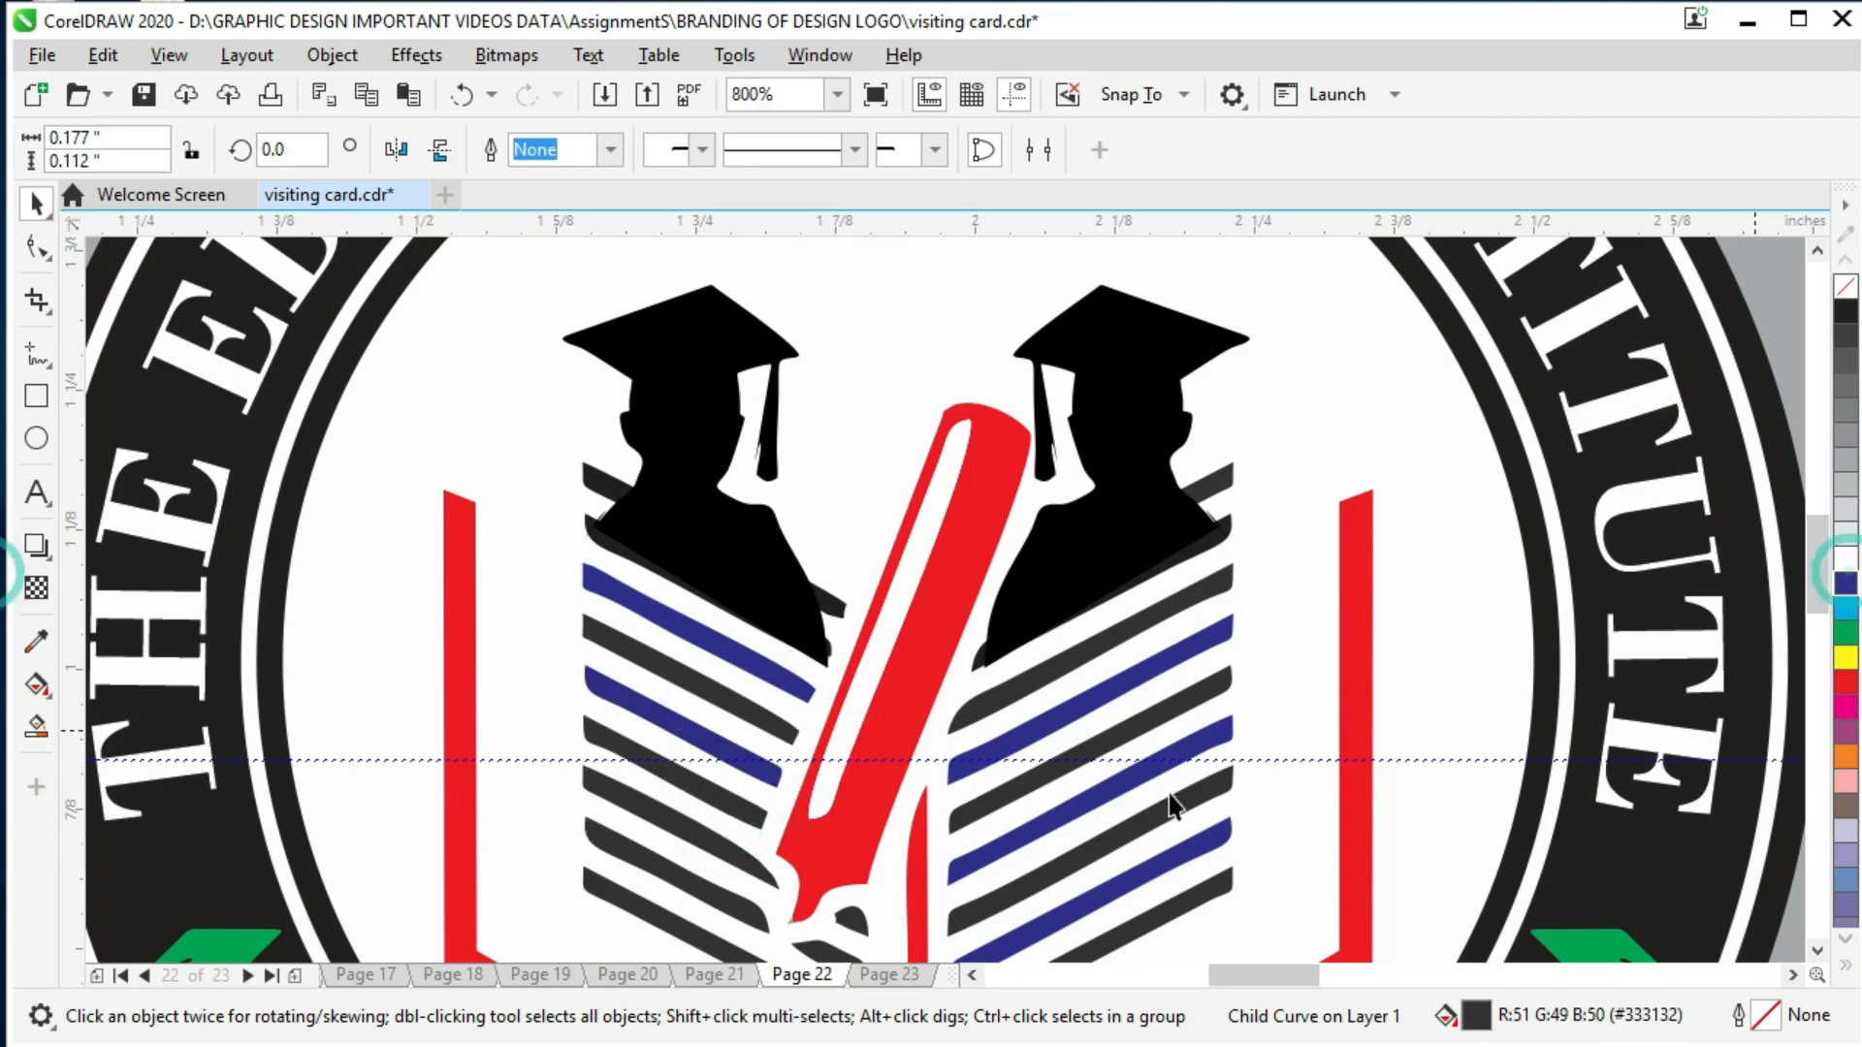
left_click(690, 939, "ctrl")
scroll(1085, 614, "down", 2)
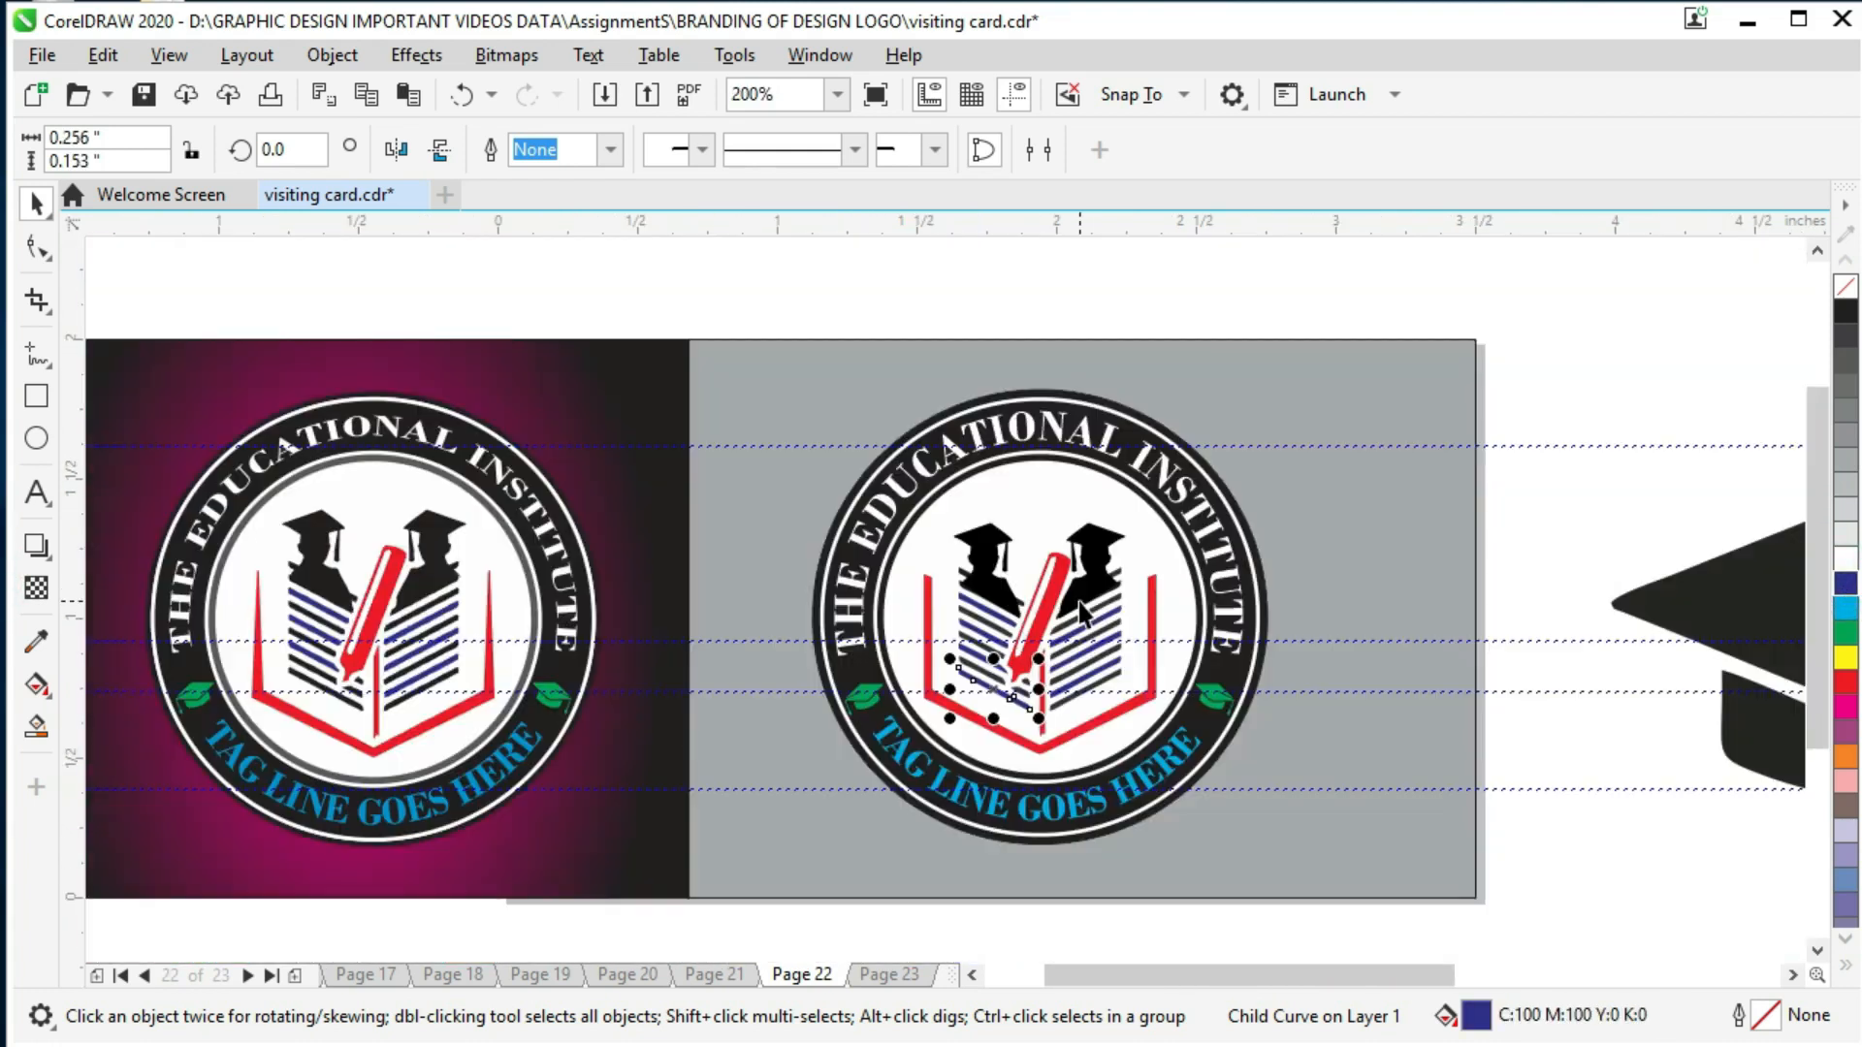
scroll(1091, 618, "down", 1)
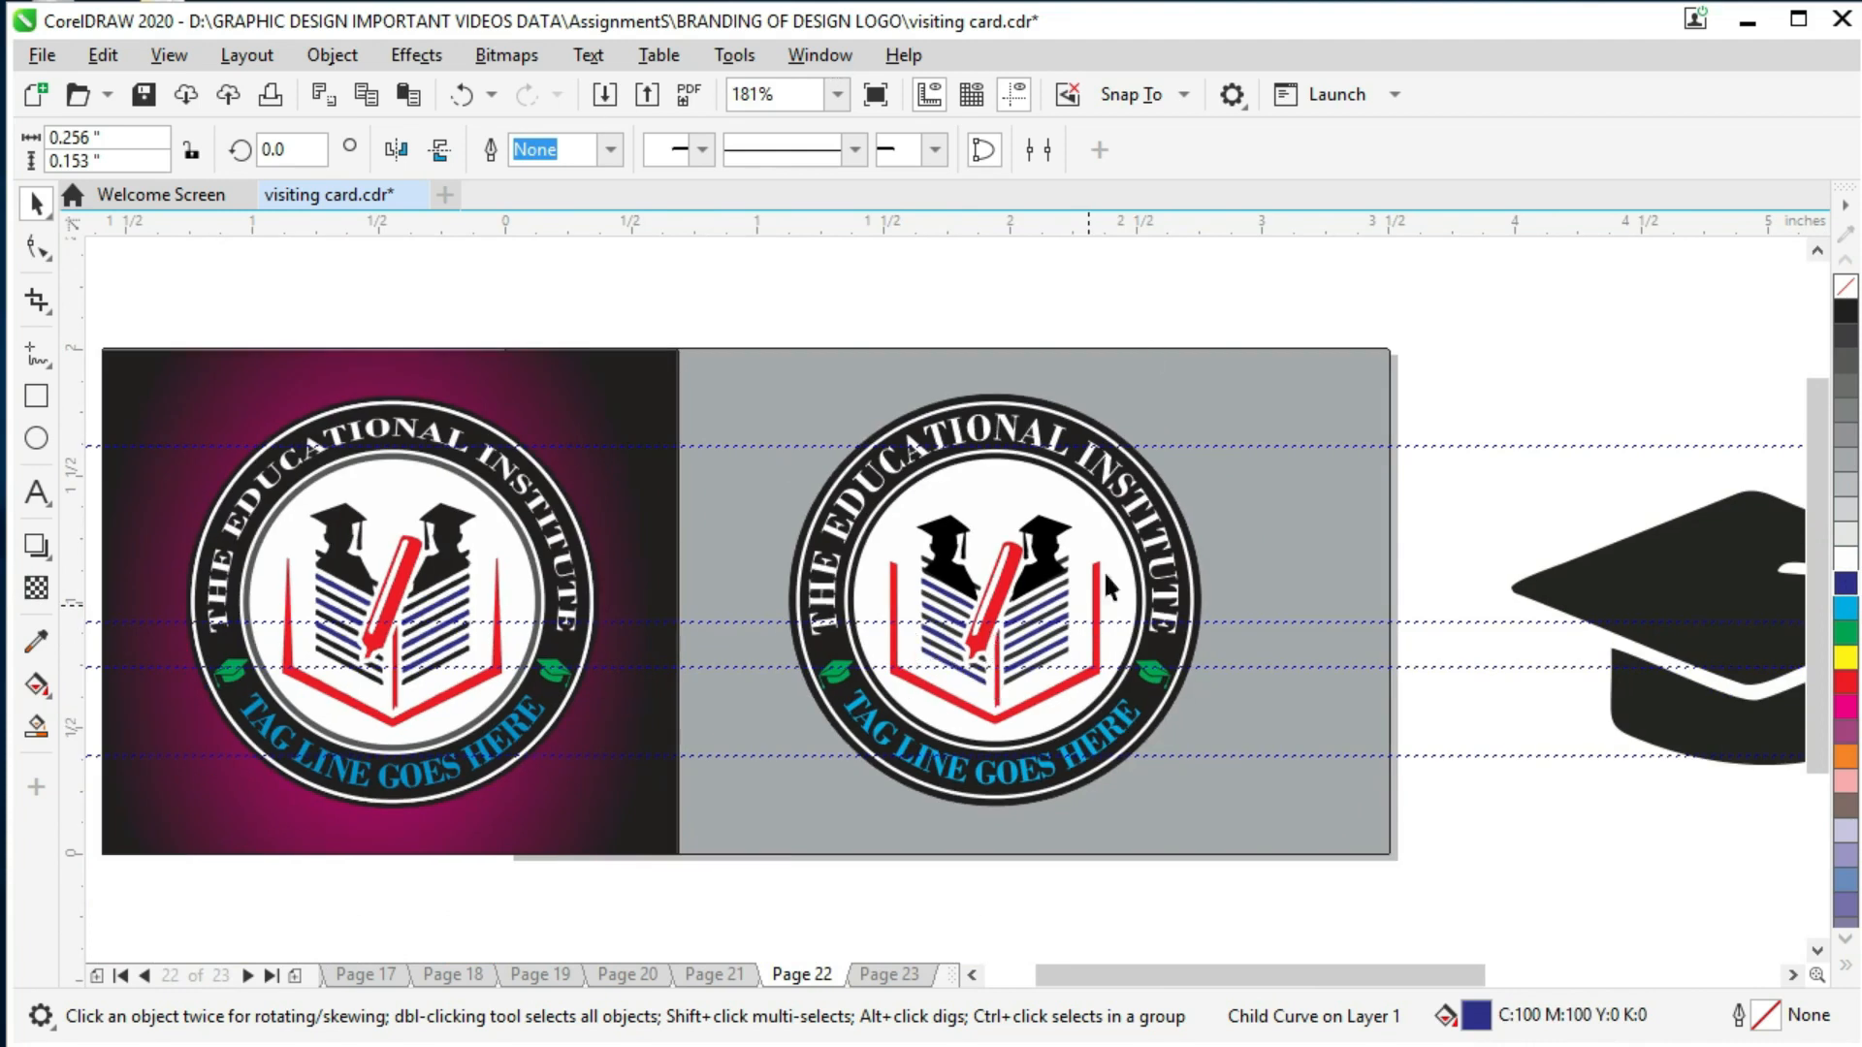
Step: Try an elliptical fountain fill with a white centre on the gray card background, spread around the new logo
left_click(1086, 716)
left_click(36, 683)
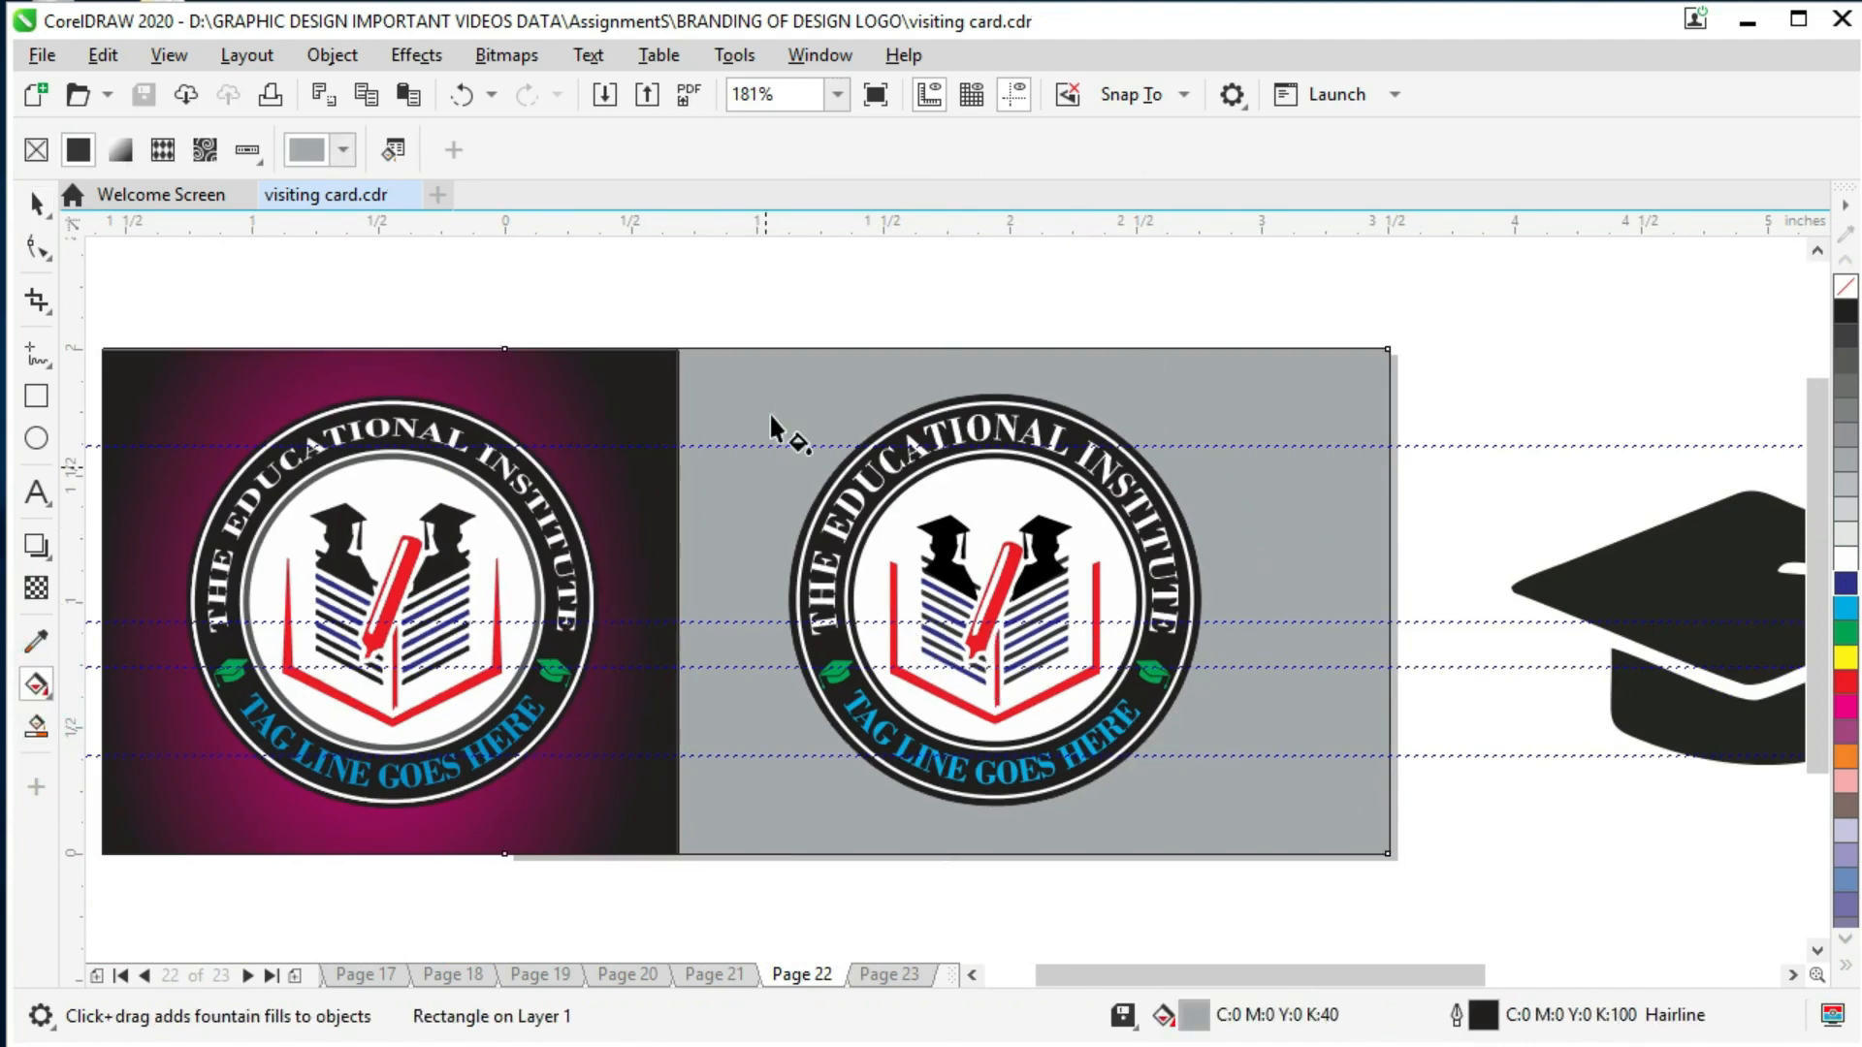
left_click_drag(770, 410, 1191, 713)
left_click(435, 149)
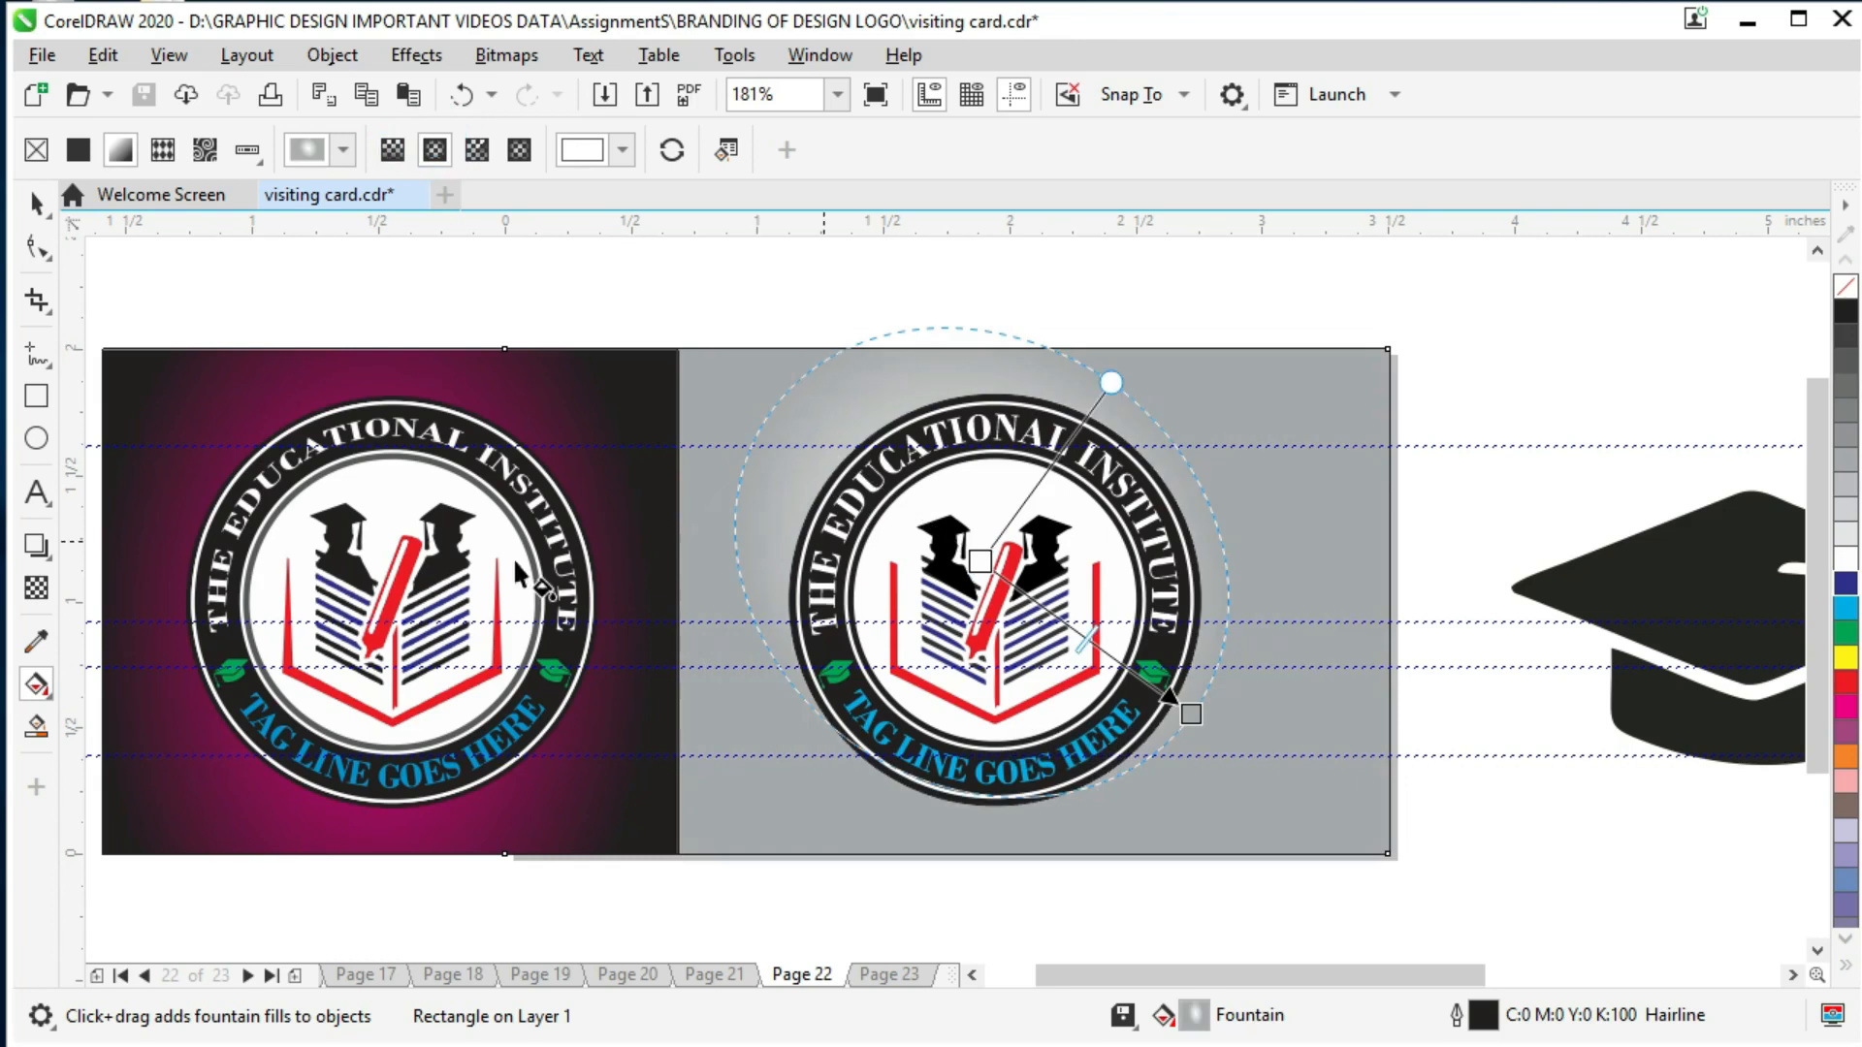
Step: Sample a mauve tone (C0 M41 Y0 K59) from the reference card's magenta background and apply it to the new card's background
left_click(35, 641)
left_click(300, 415)
left_click(1237, 569)
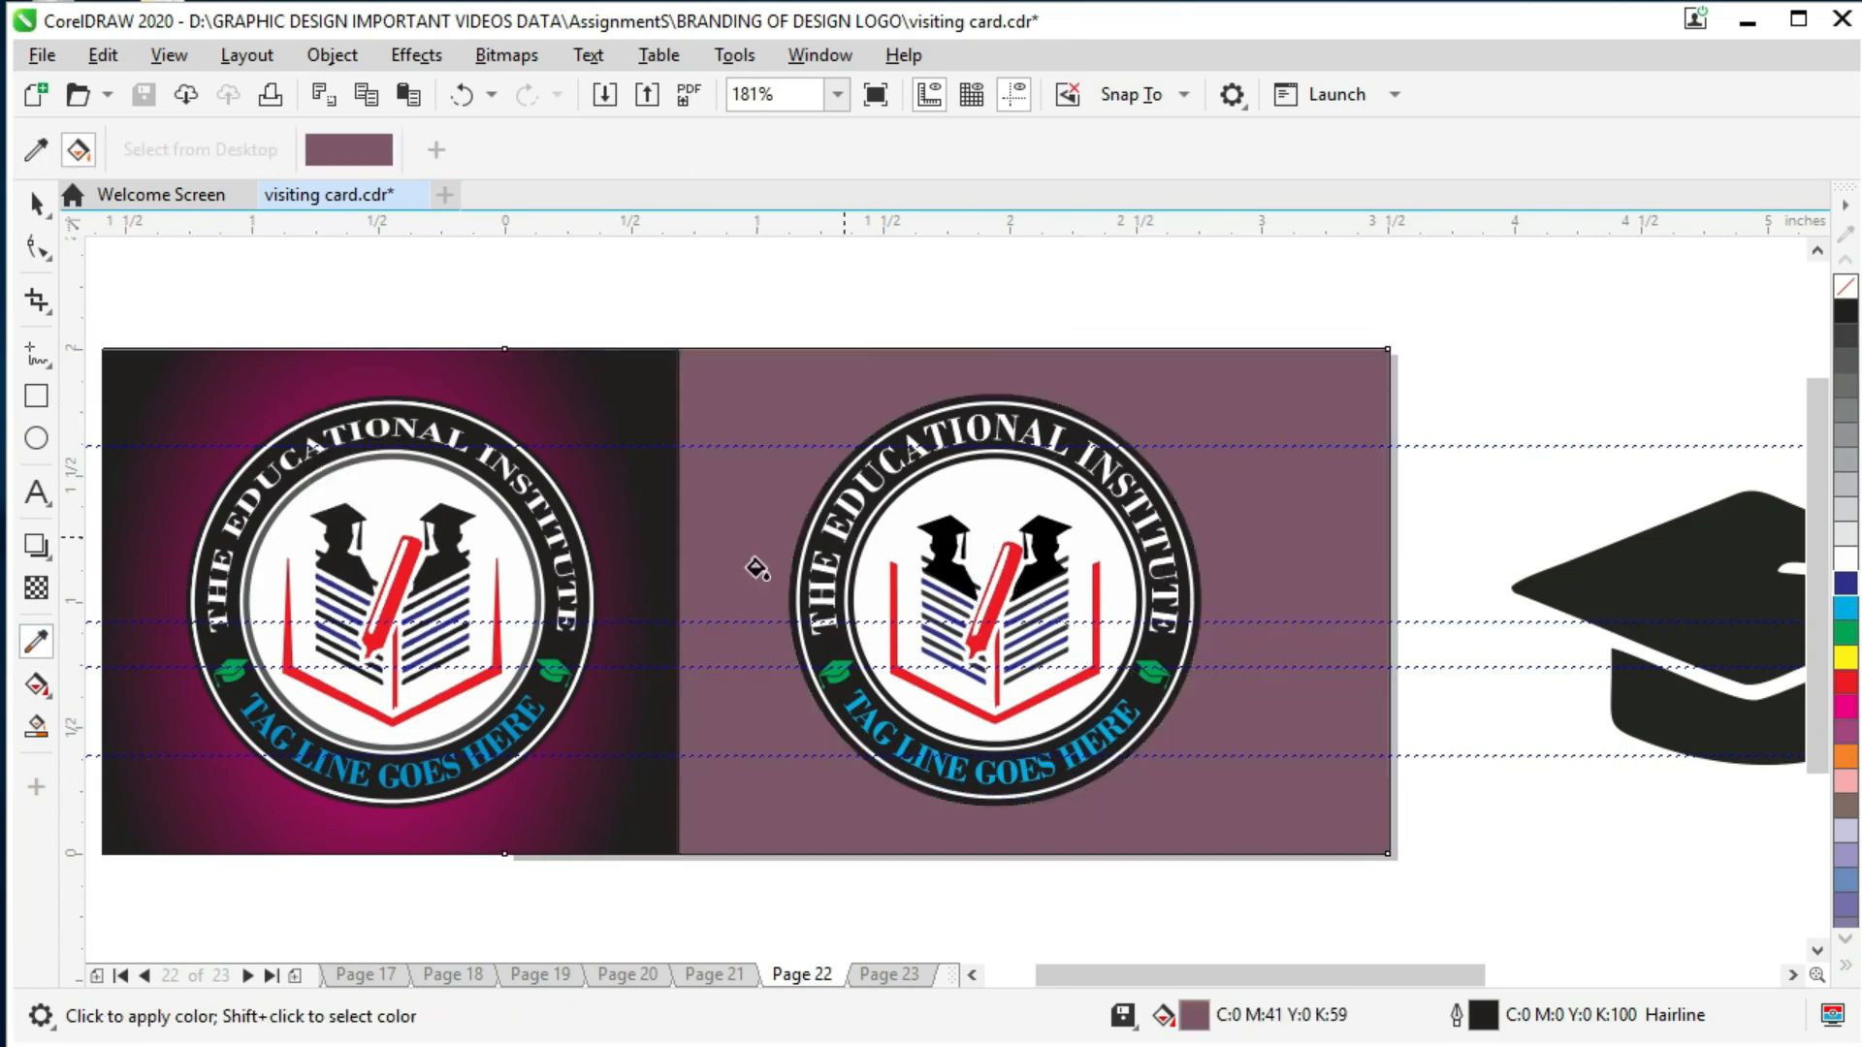
Step: Apply an elliptical fountain fill with a white centre and mauve edge to the new card's background, spread around the logo
key("g")
left_click_drag(803, 417, 1153, 682)
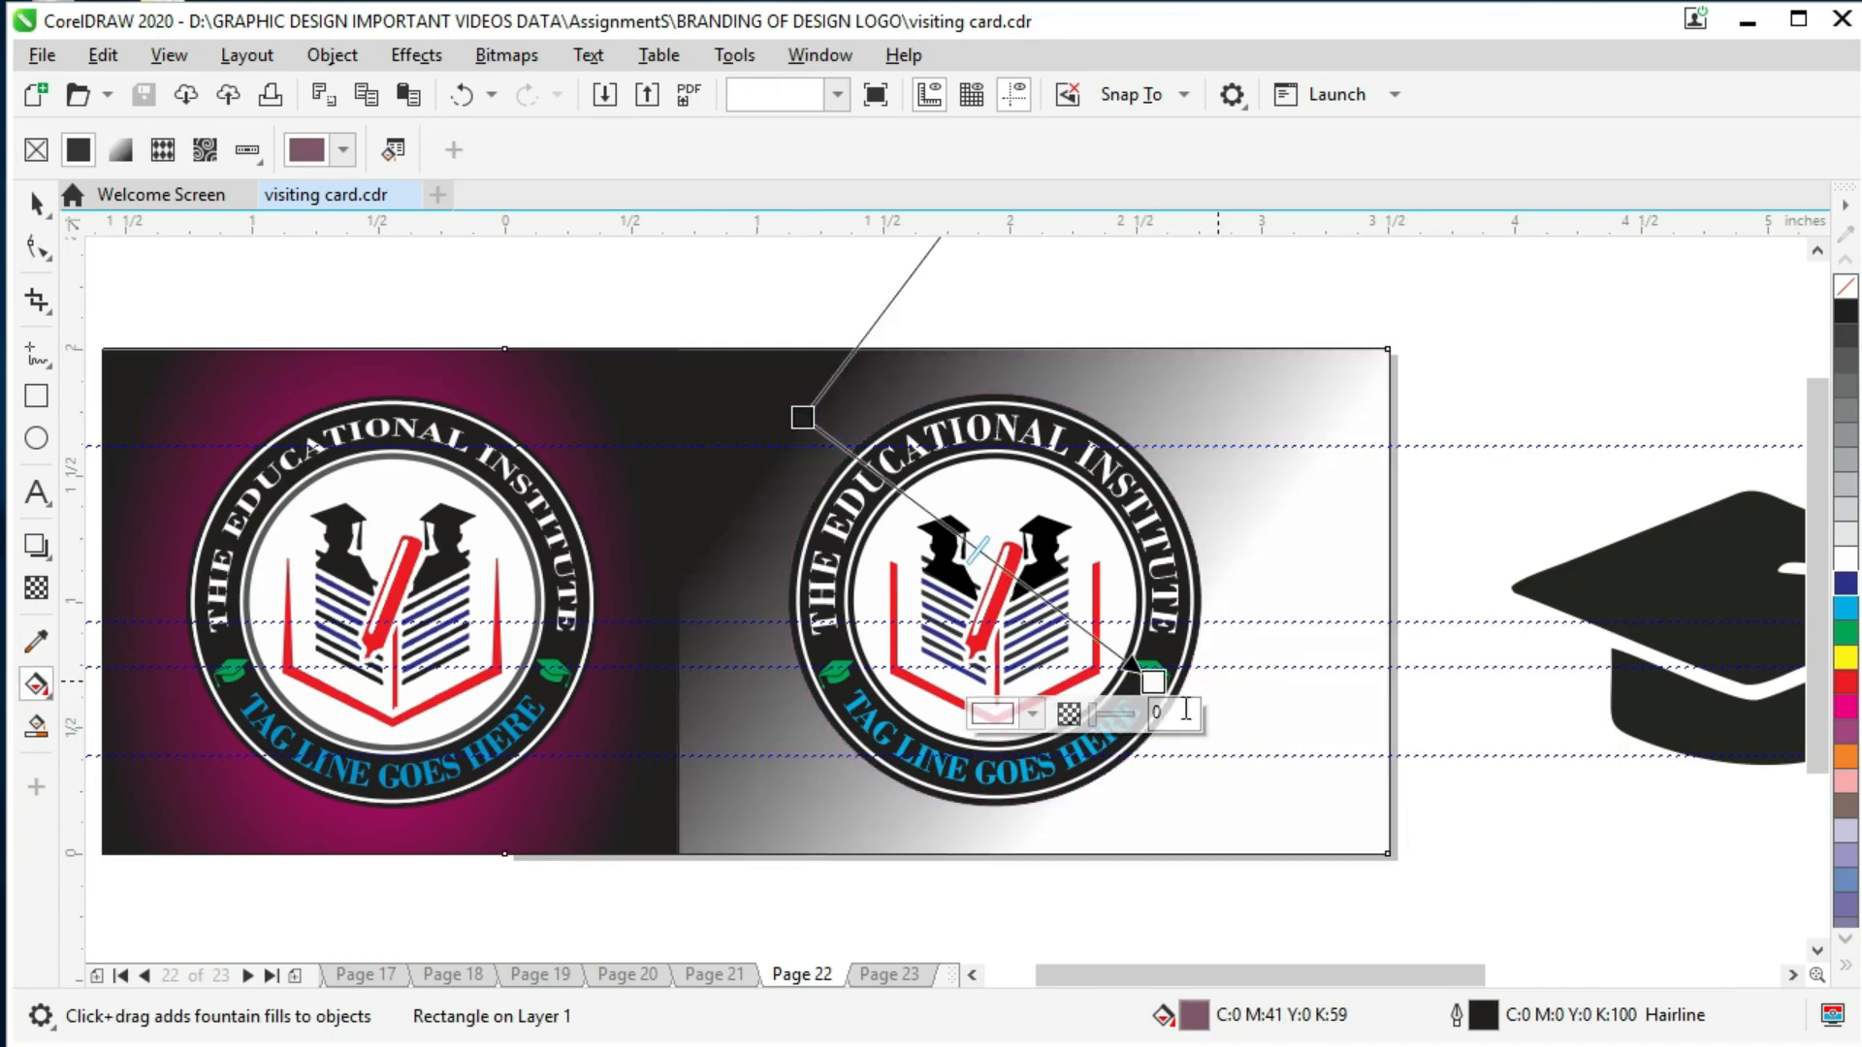
left_click_drag(801, 414, 824, 463)
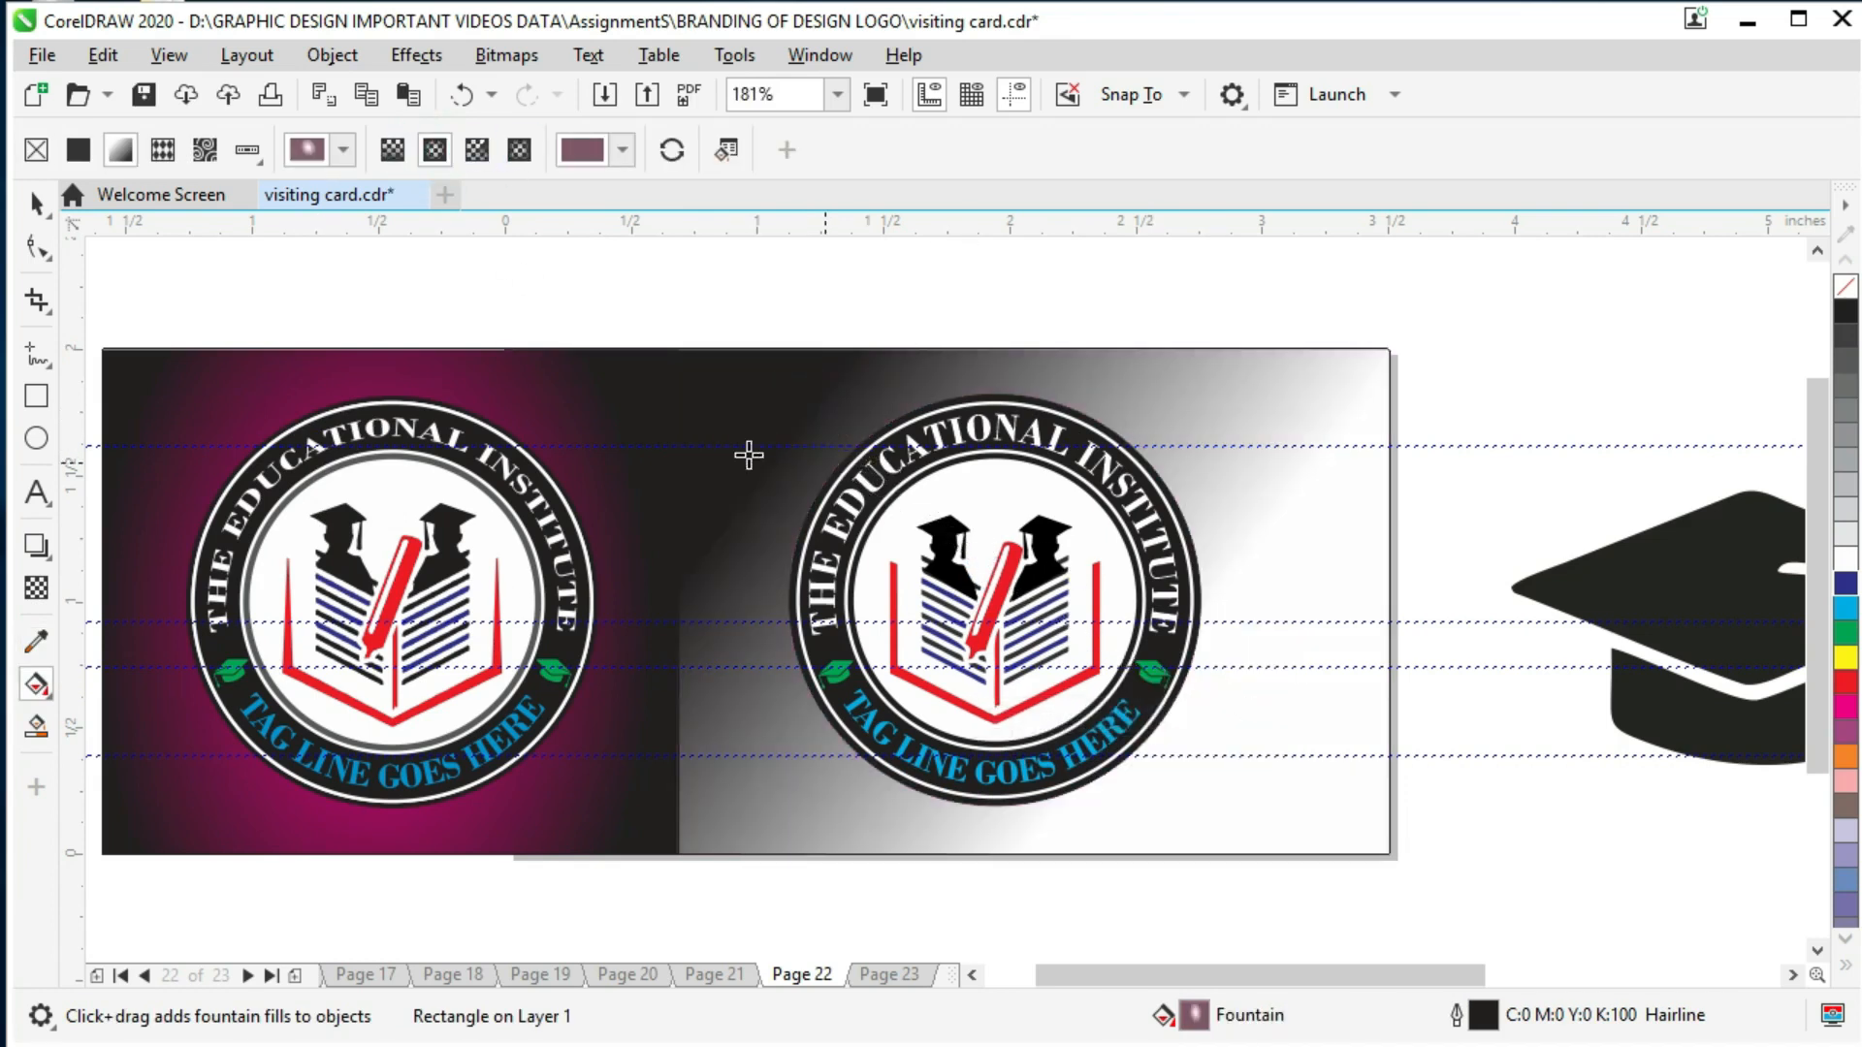
left_click(393, 152)
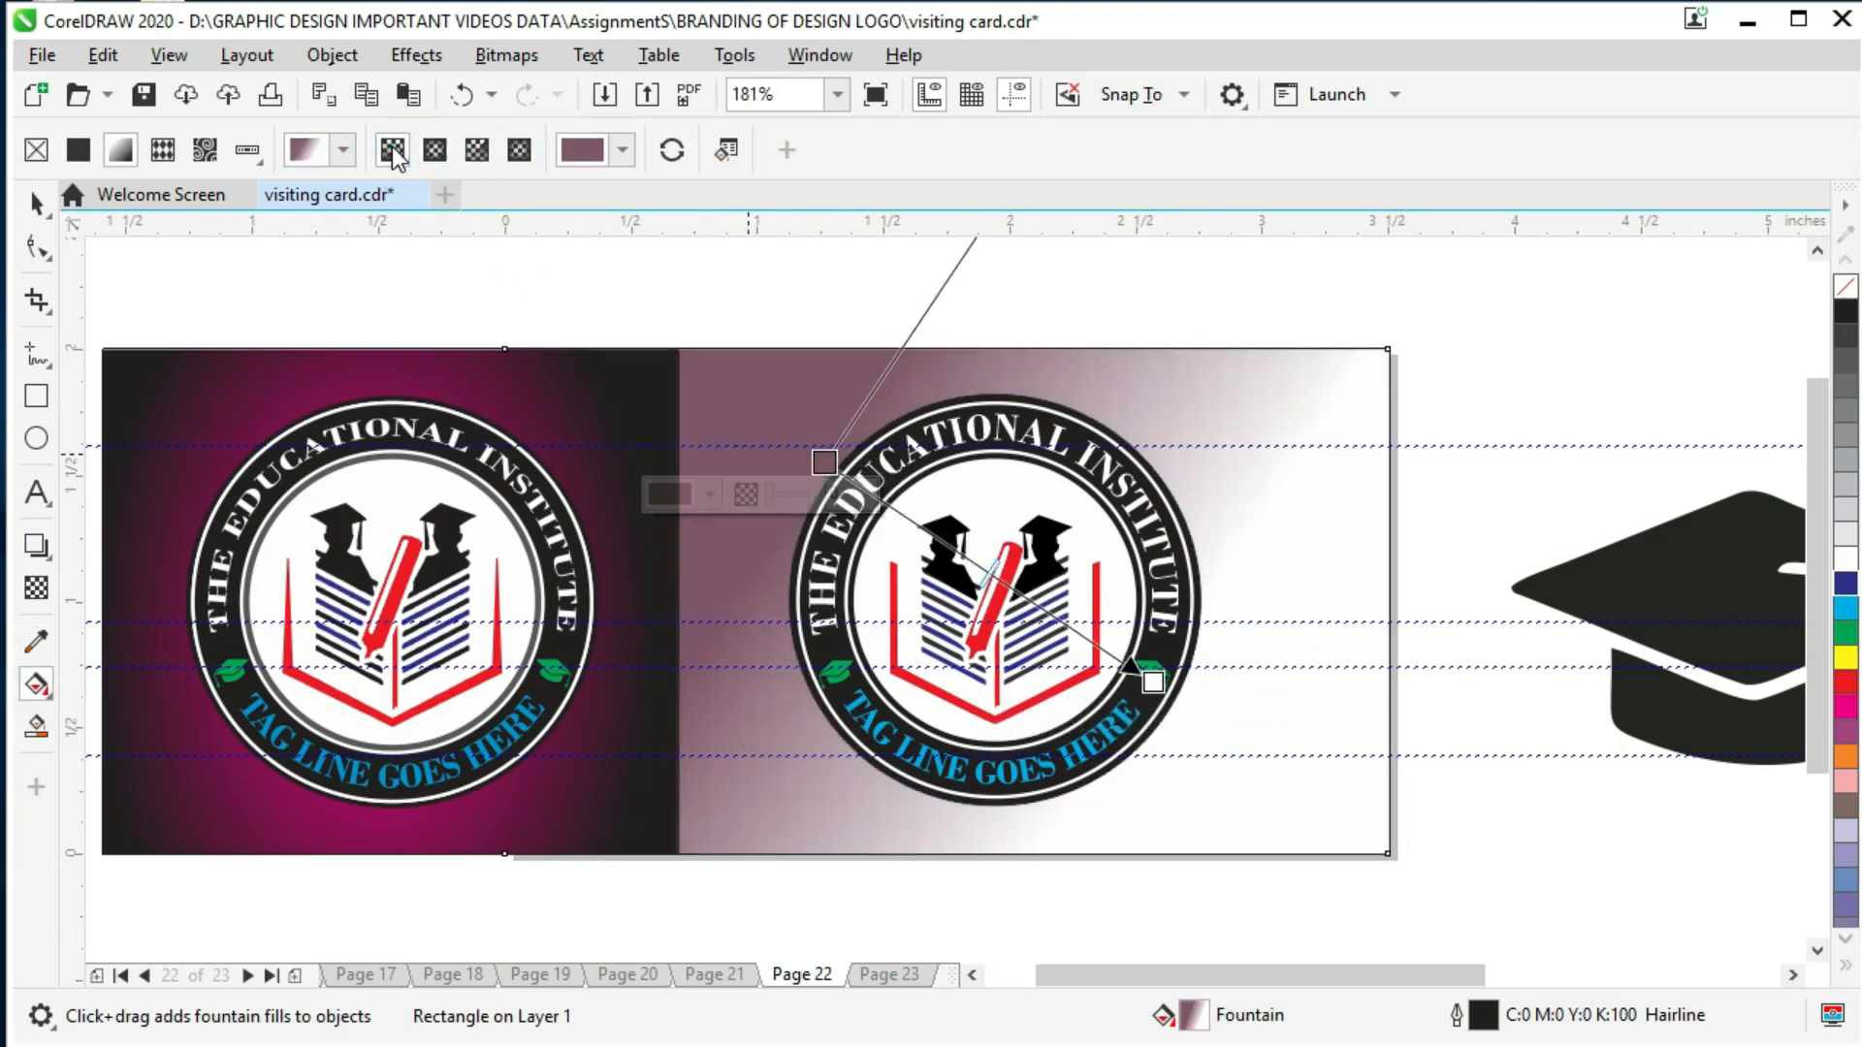
left_click(522, 153)
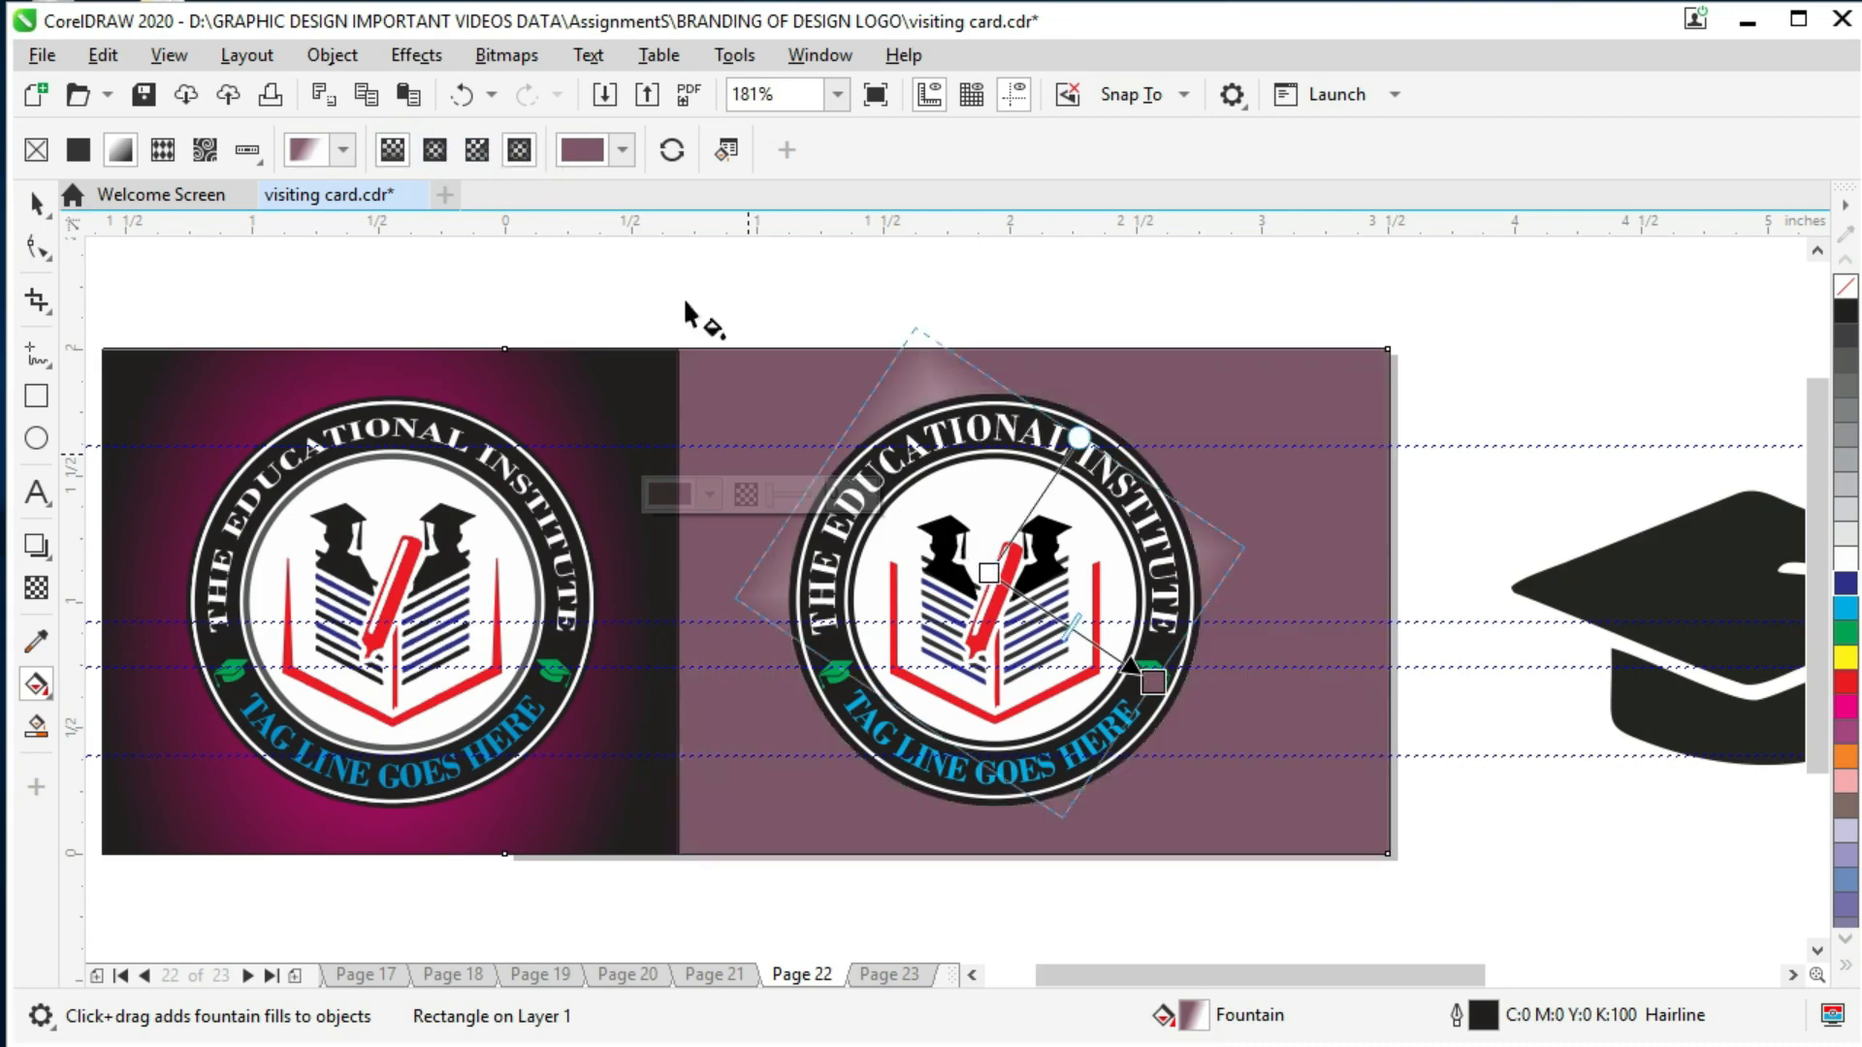
left_click(434, 151)
left_click_drag(1154, 684, 1259, 760)
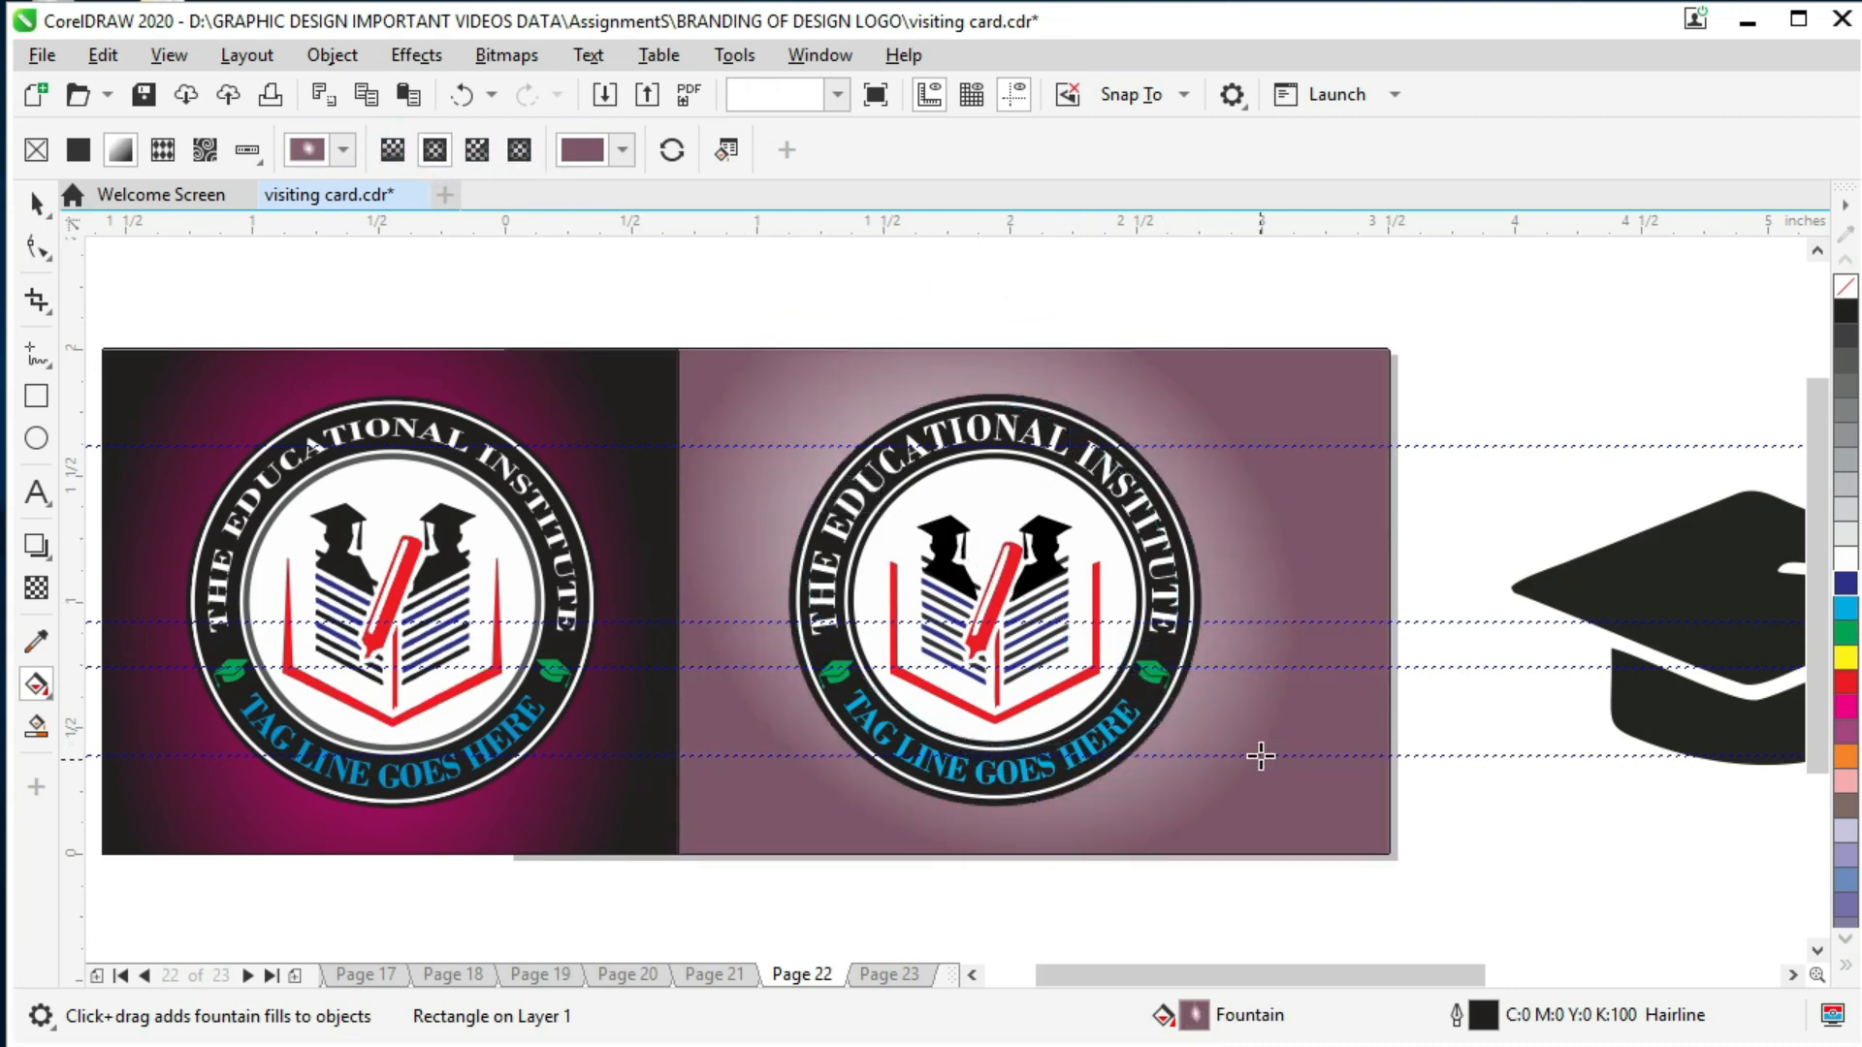
Step: Set the gradient's centre colour to a dark magenta sampled from the reference card's background beside the tagline
left_click(989, 574)
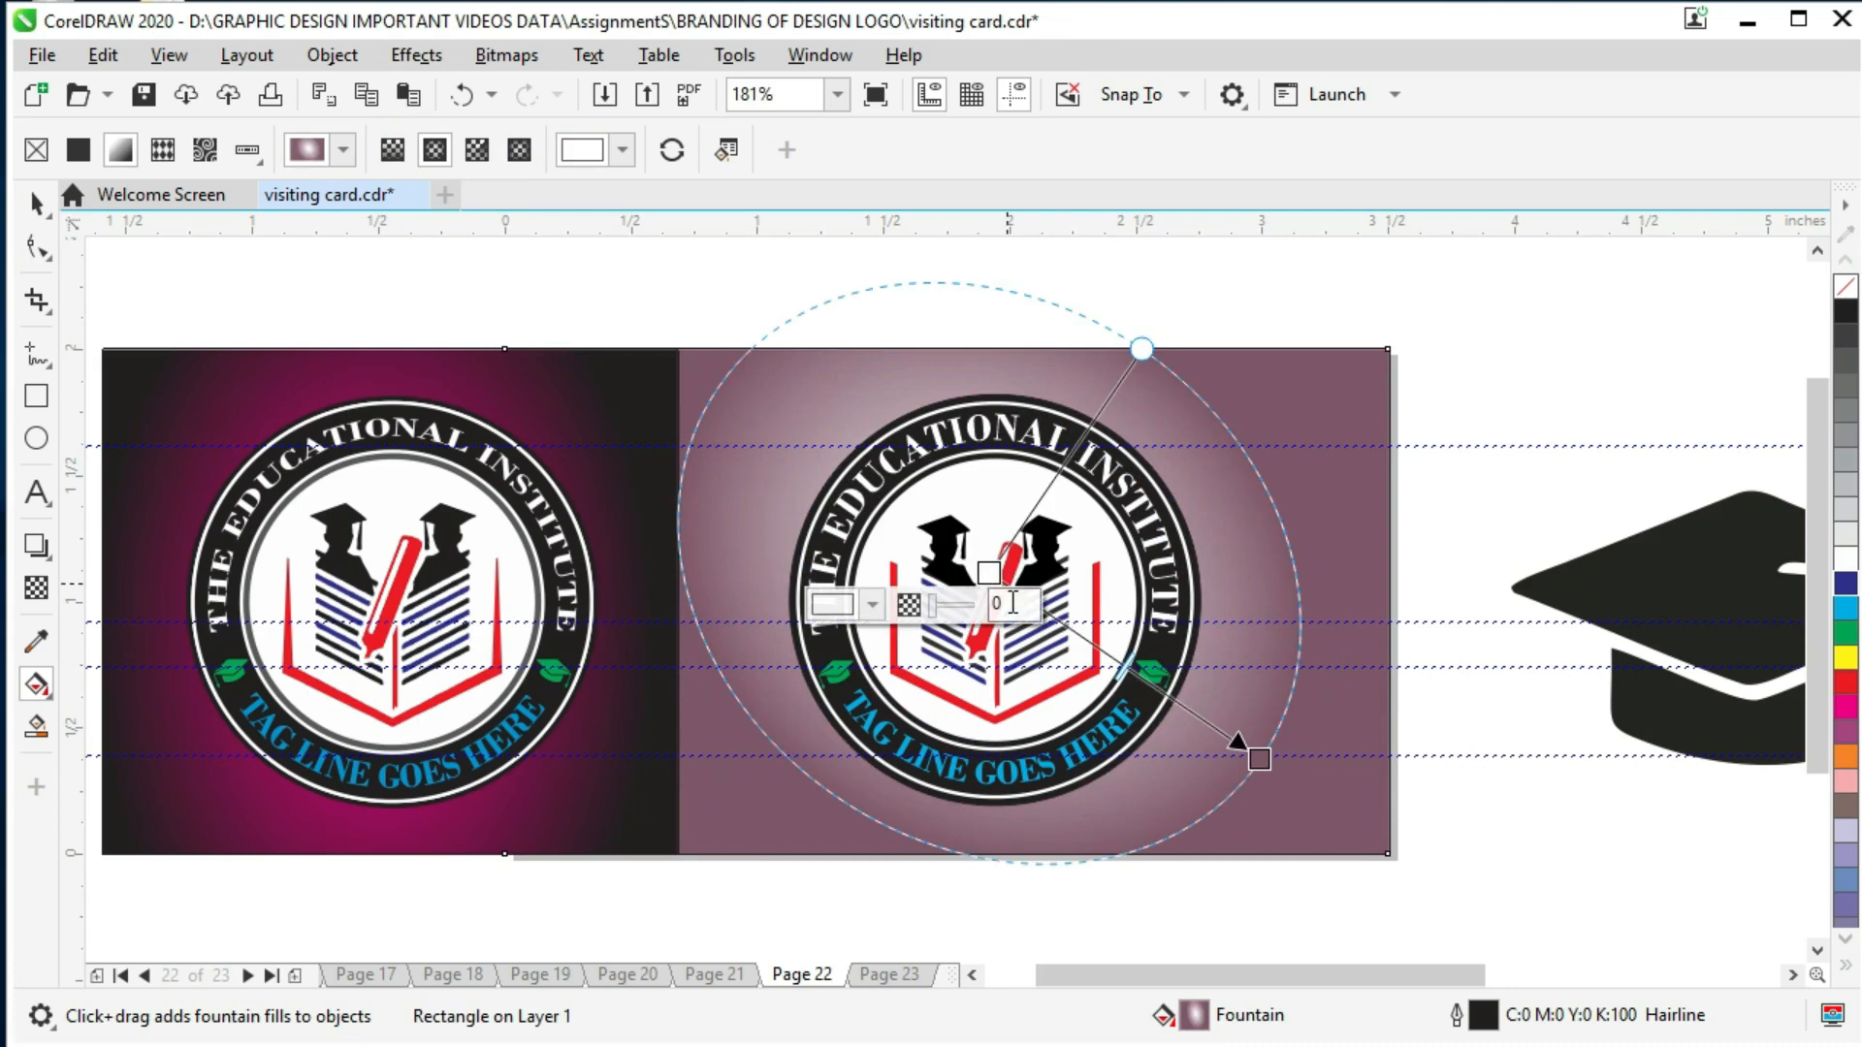
left_click(870, 603)
left_click(1088, 1030)
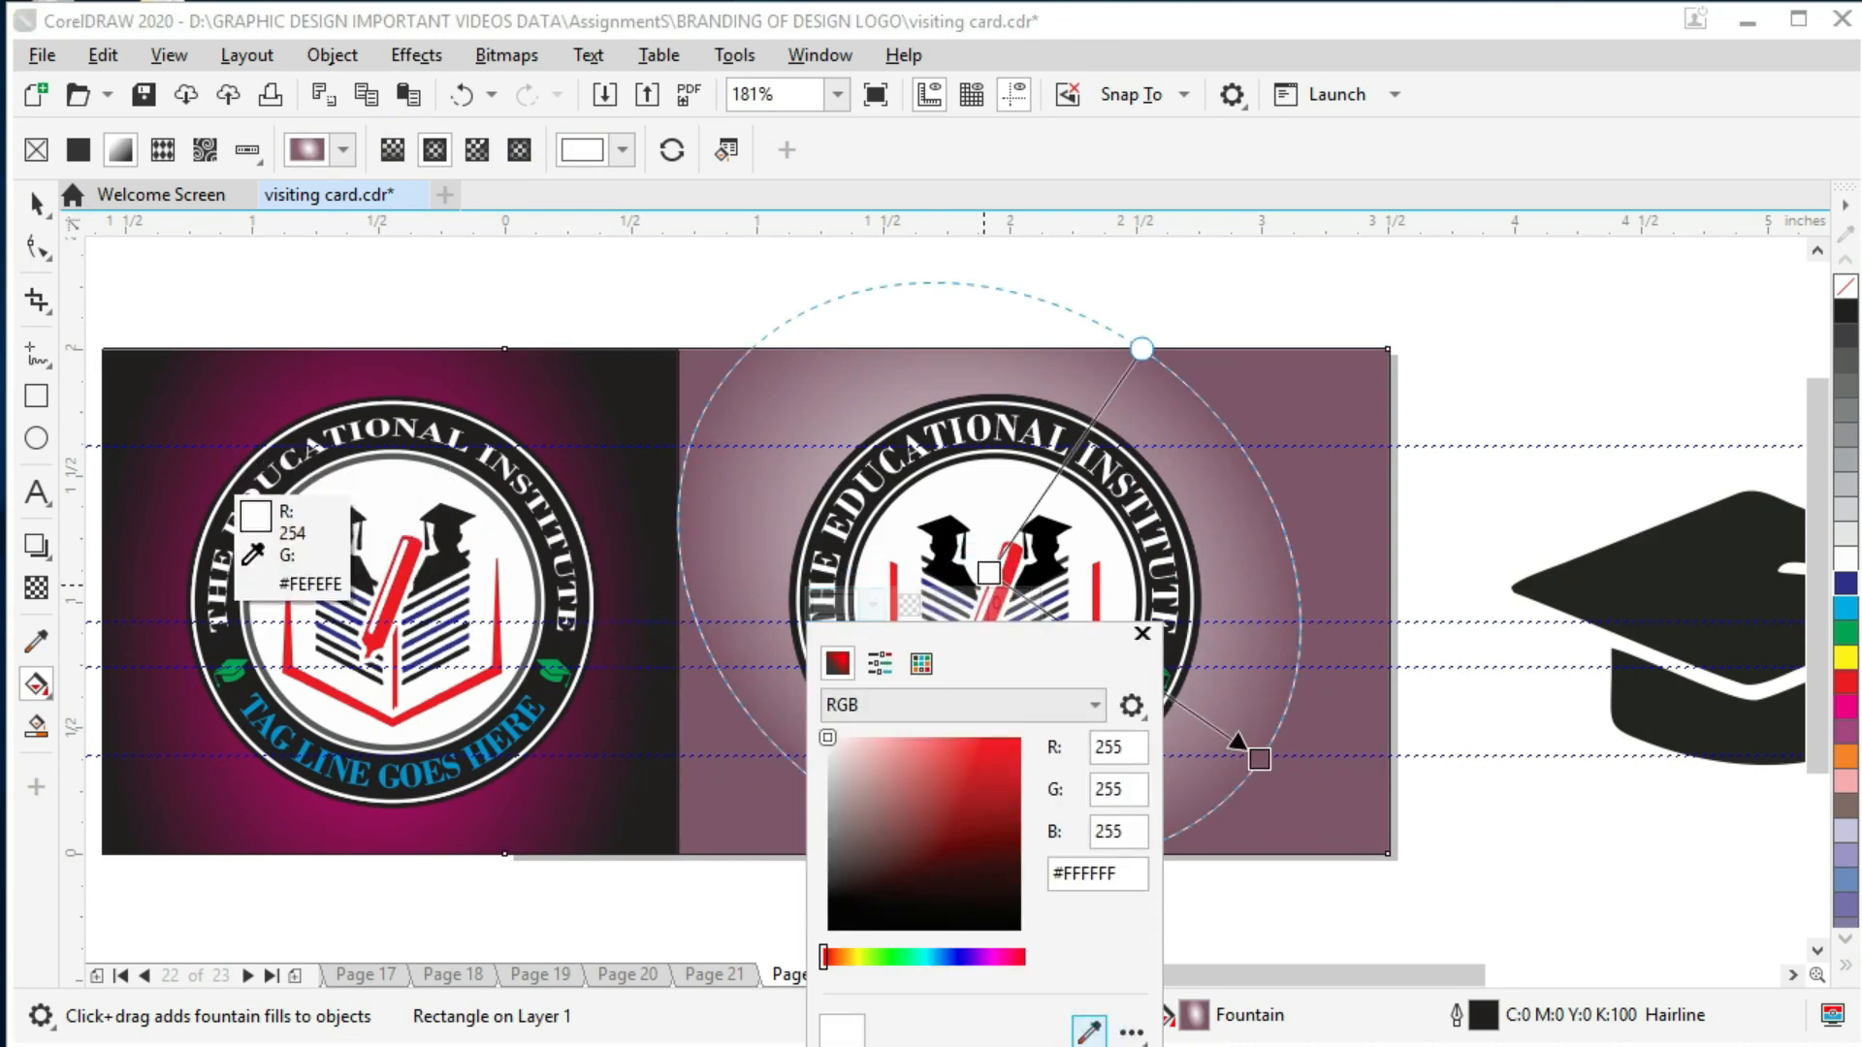
left_click(278, 787)
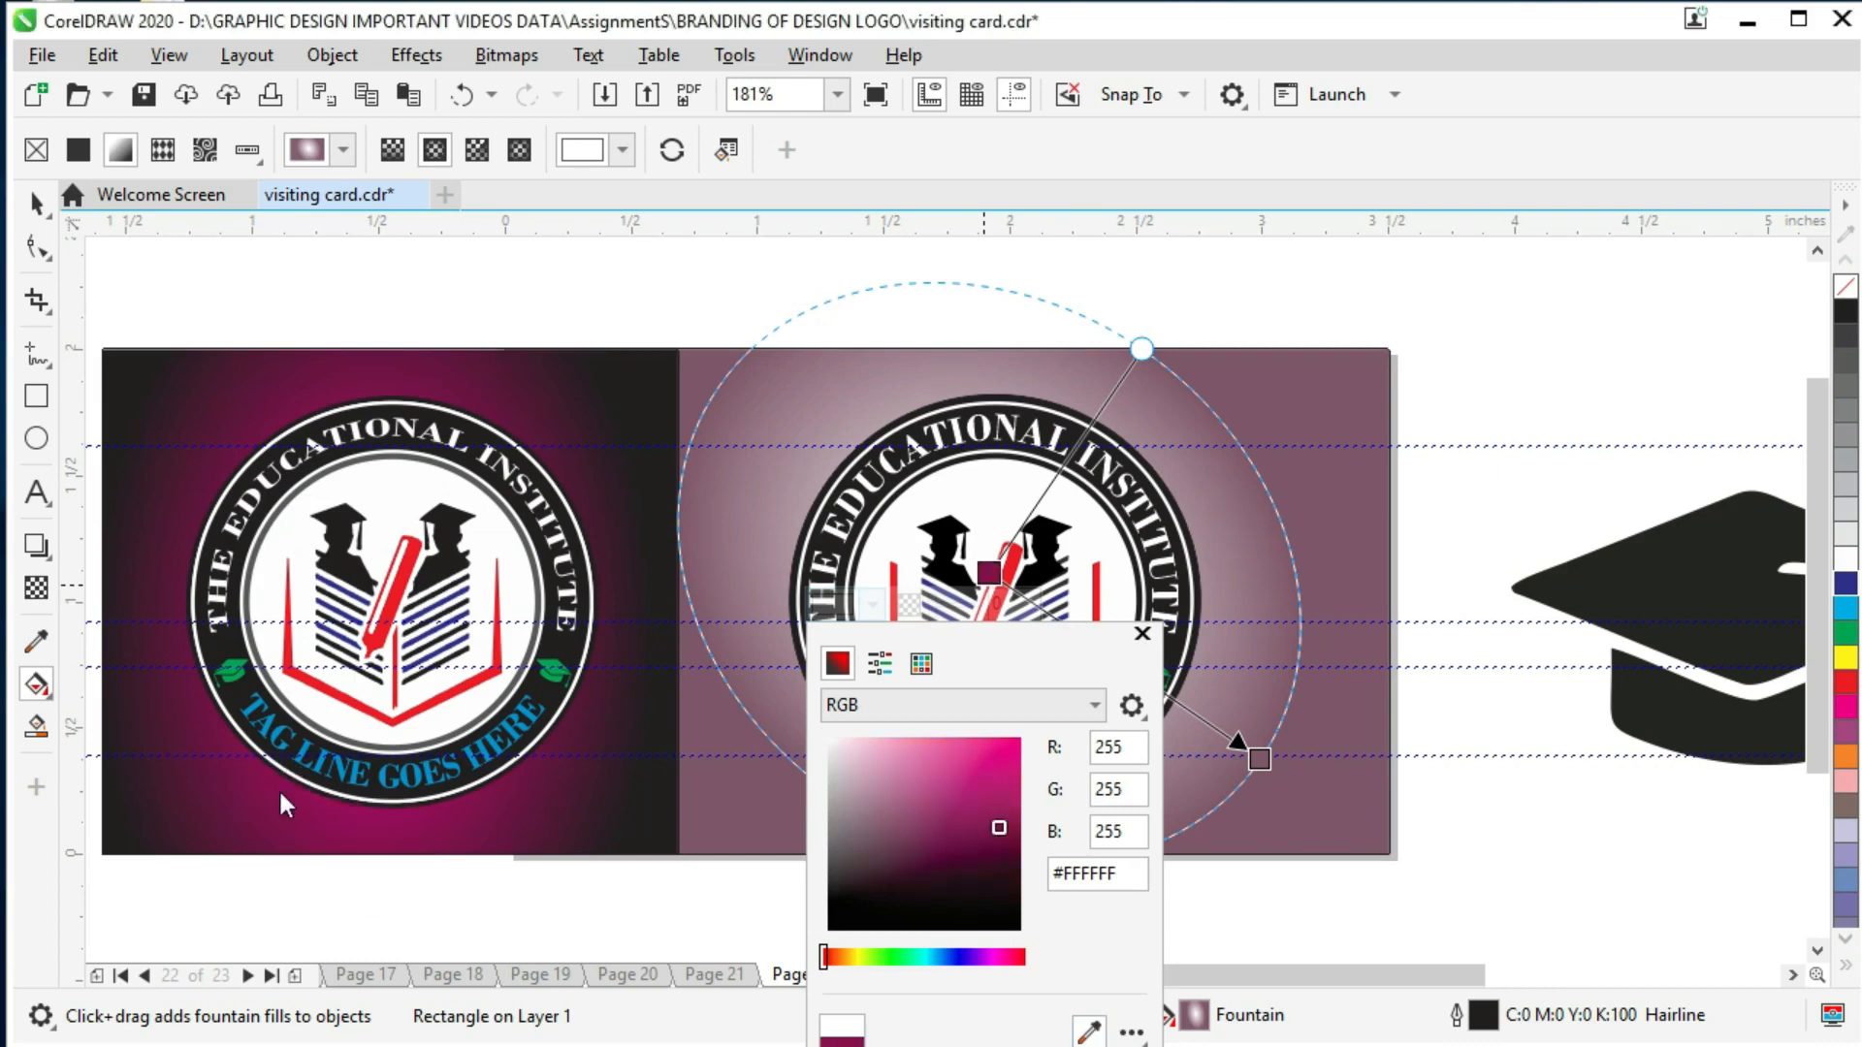
Step: Set the outer colour of the card background's elliptical gradient to black, sampled from the colour palette
left_click(1259, 758)
left_click(1142, 789)
left_click(1360, 733)
left_click(1845, 323)
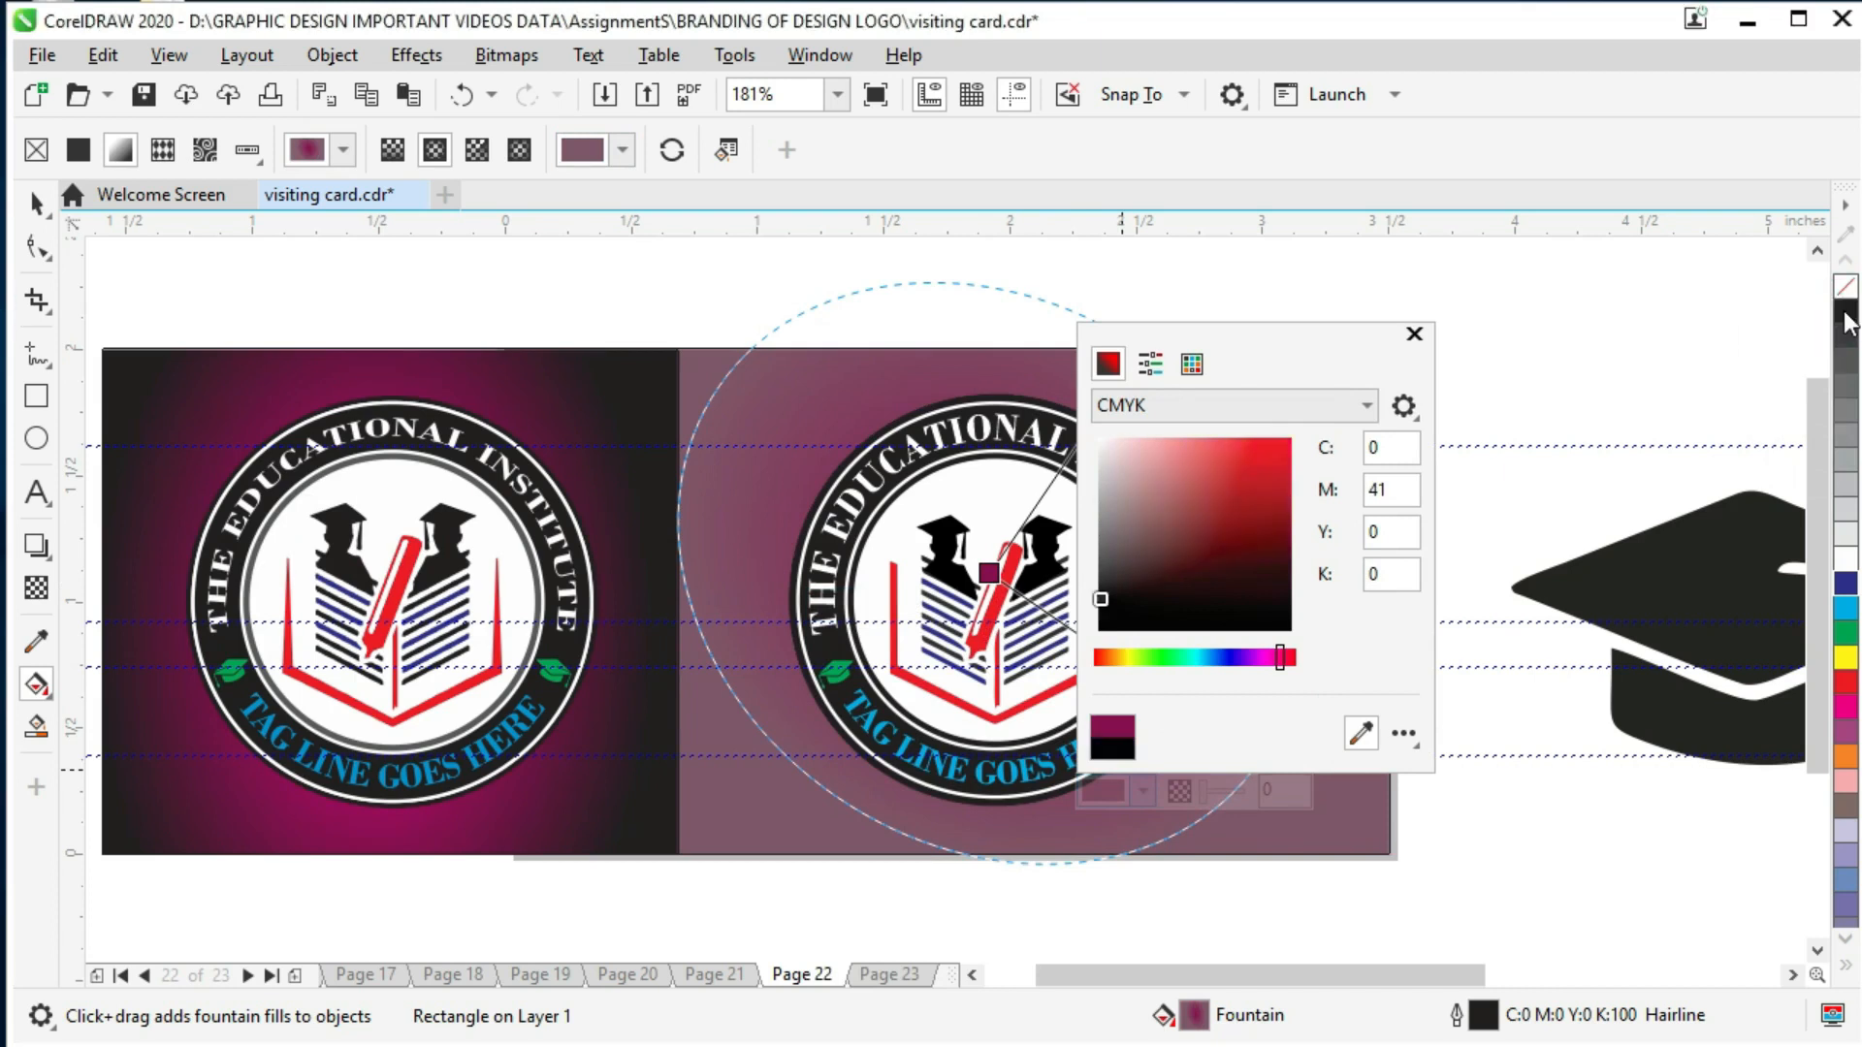
left_click(39, 212)
Step: Enlarge the background's elliptical gradient in both directions so the magenta glow reaches the card's corners, and deselect the background
mouse_move(1260, 761)
left_mouse_down()
mouse_move(1359, 794)
mouse_move(1255, 758)
mouse_move(1269, 772)
left_mouse_up()
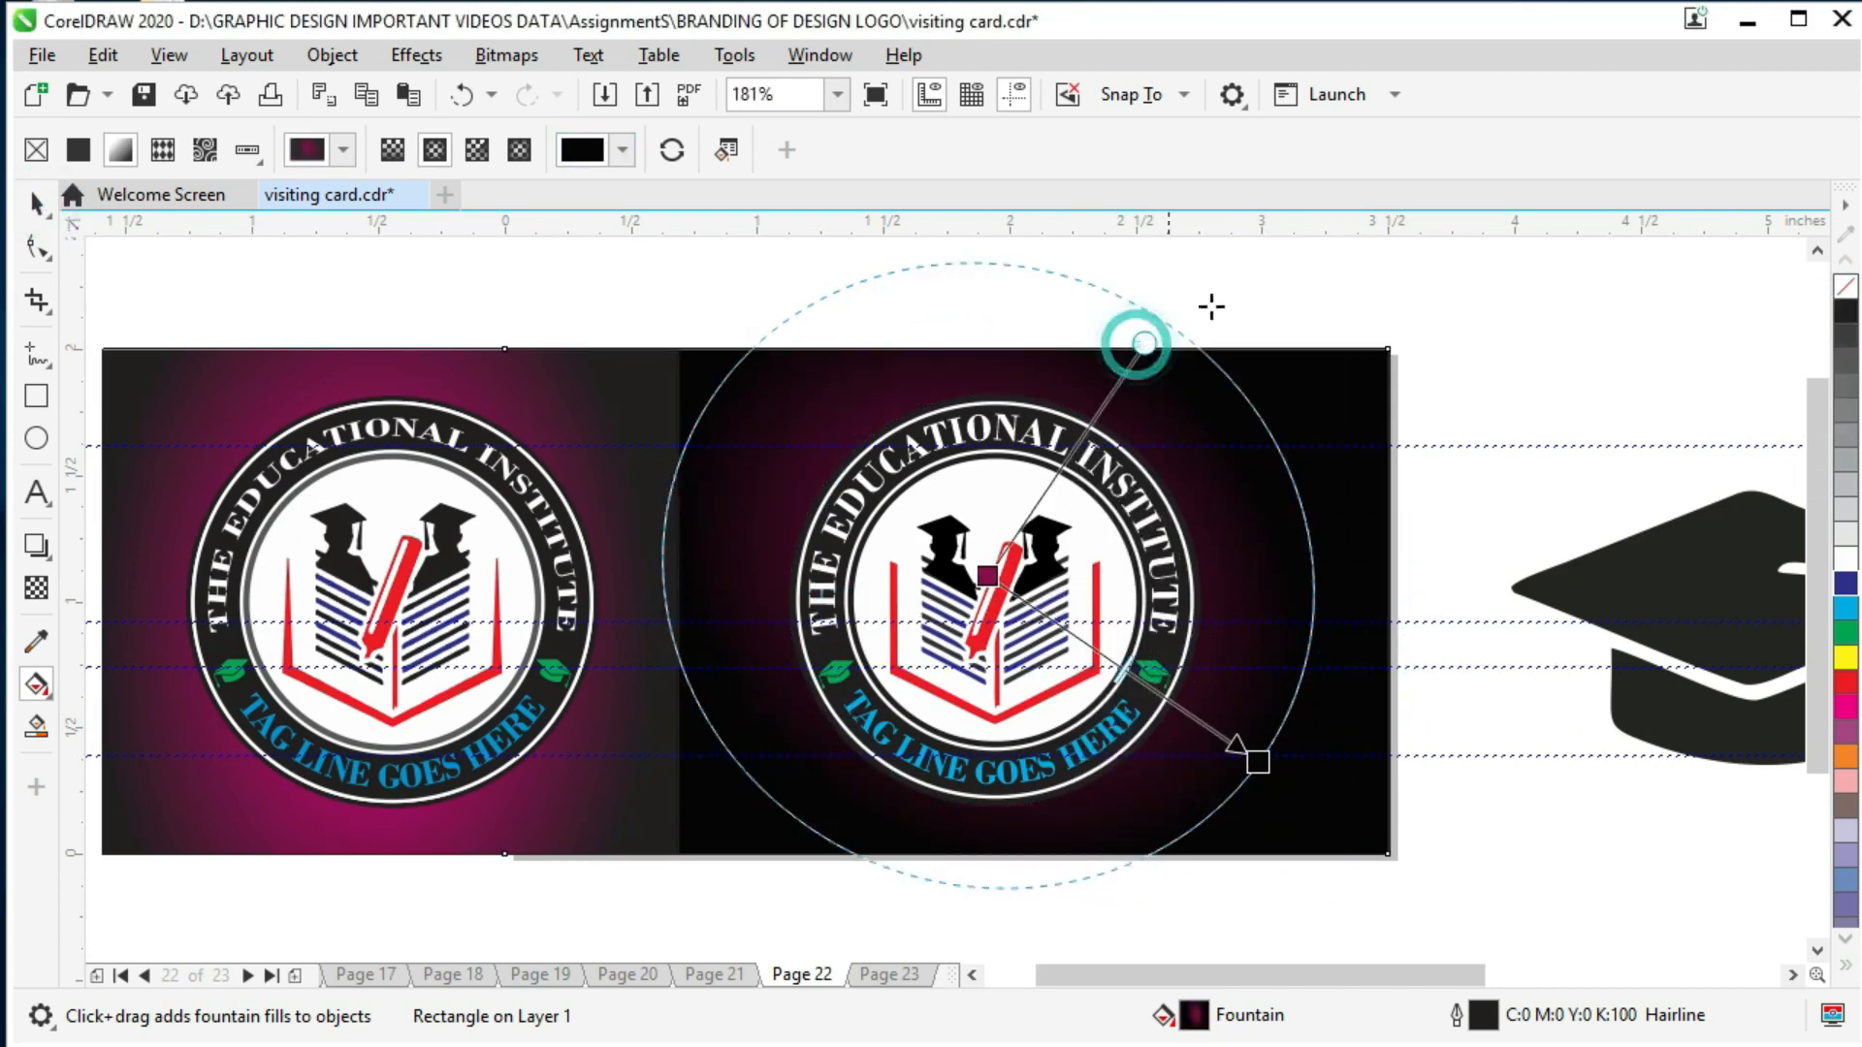
left_click_drag(1141, 351, 1233, 291)
left_click_drag(1257, 761, 1358, 853)
left_click(1520, 748)
left_click(36, 204)
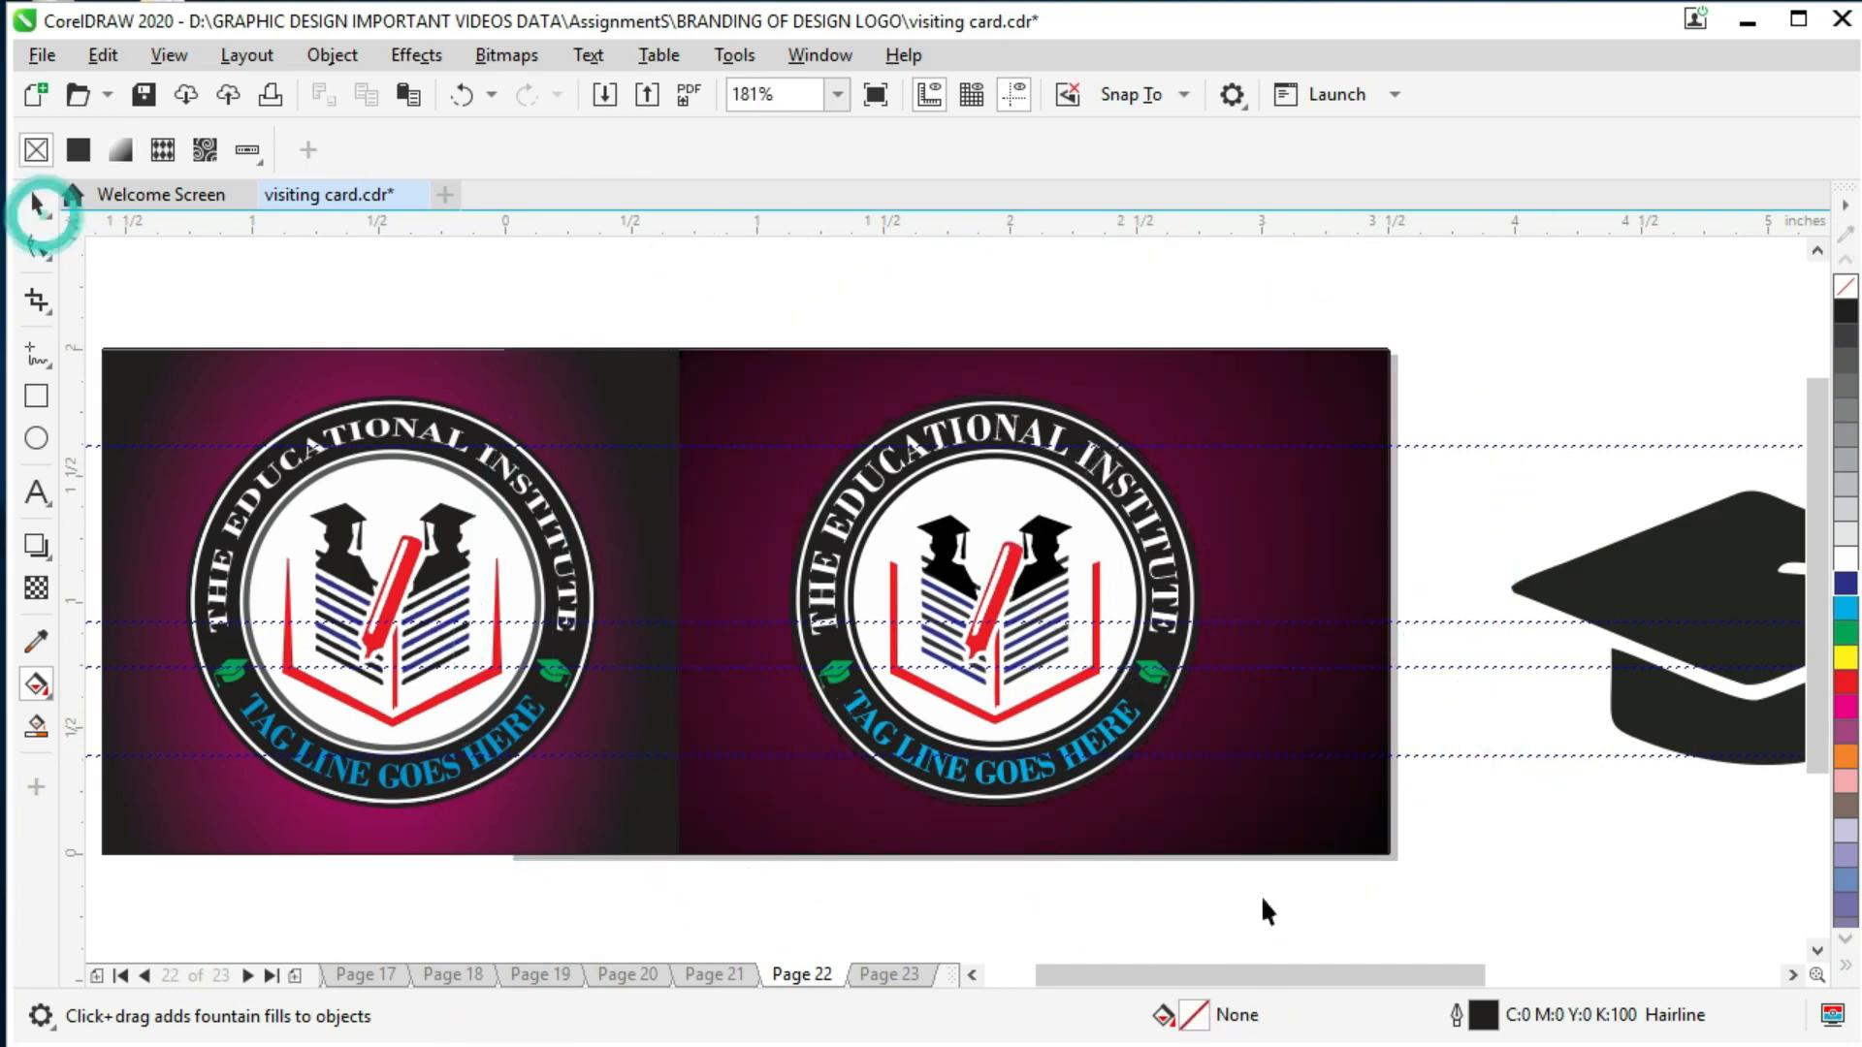
left_click(1010, 478)
left_click(1022, 899)
key("F8")
left_click(1069, 887)
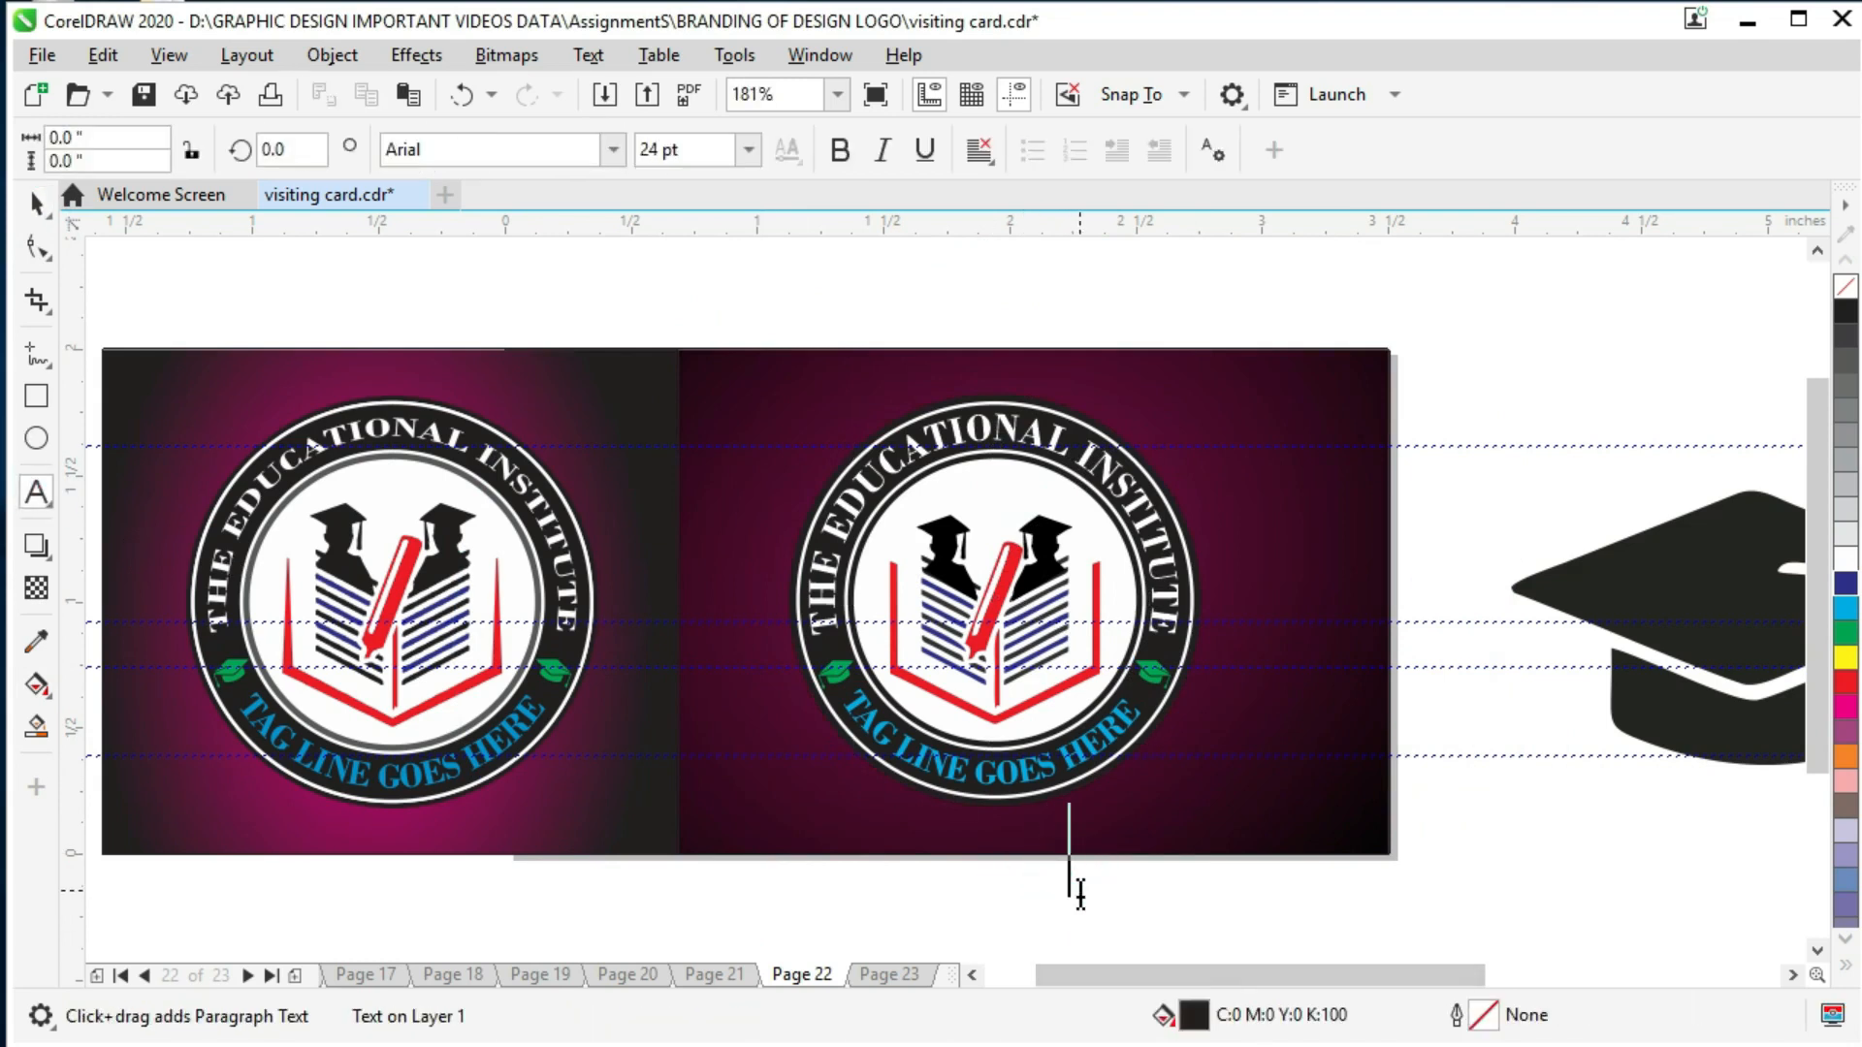
type("dONE")
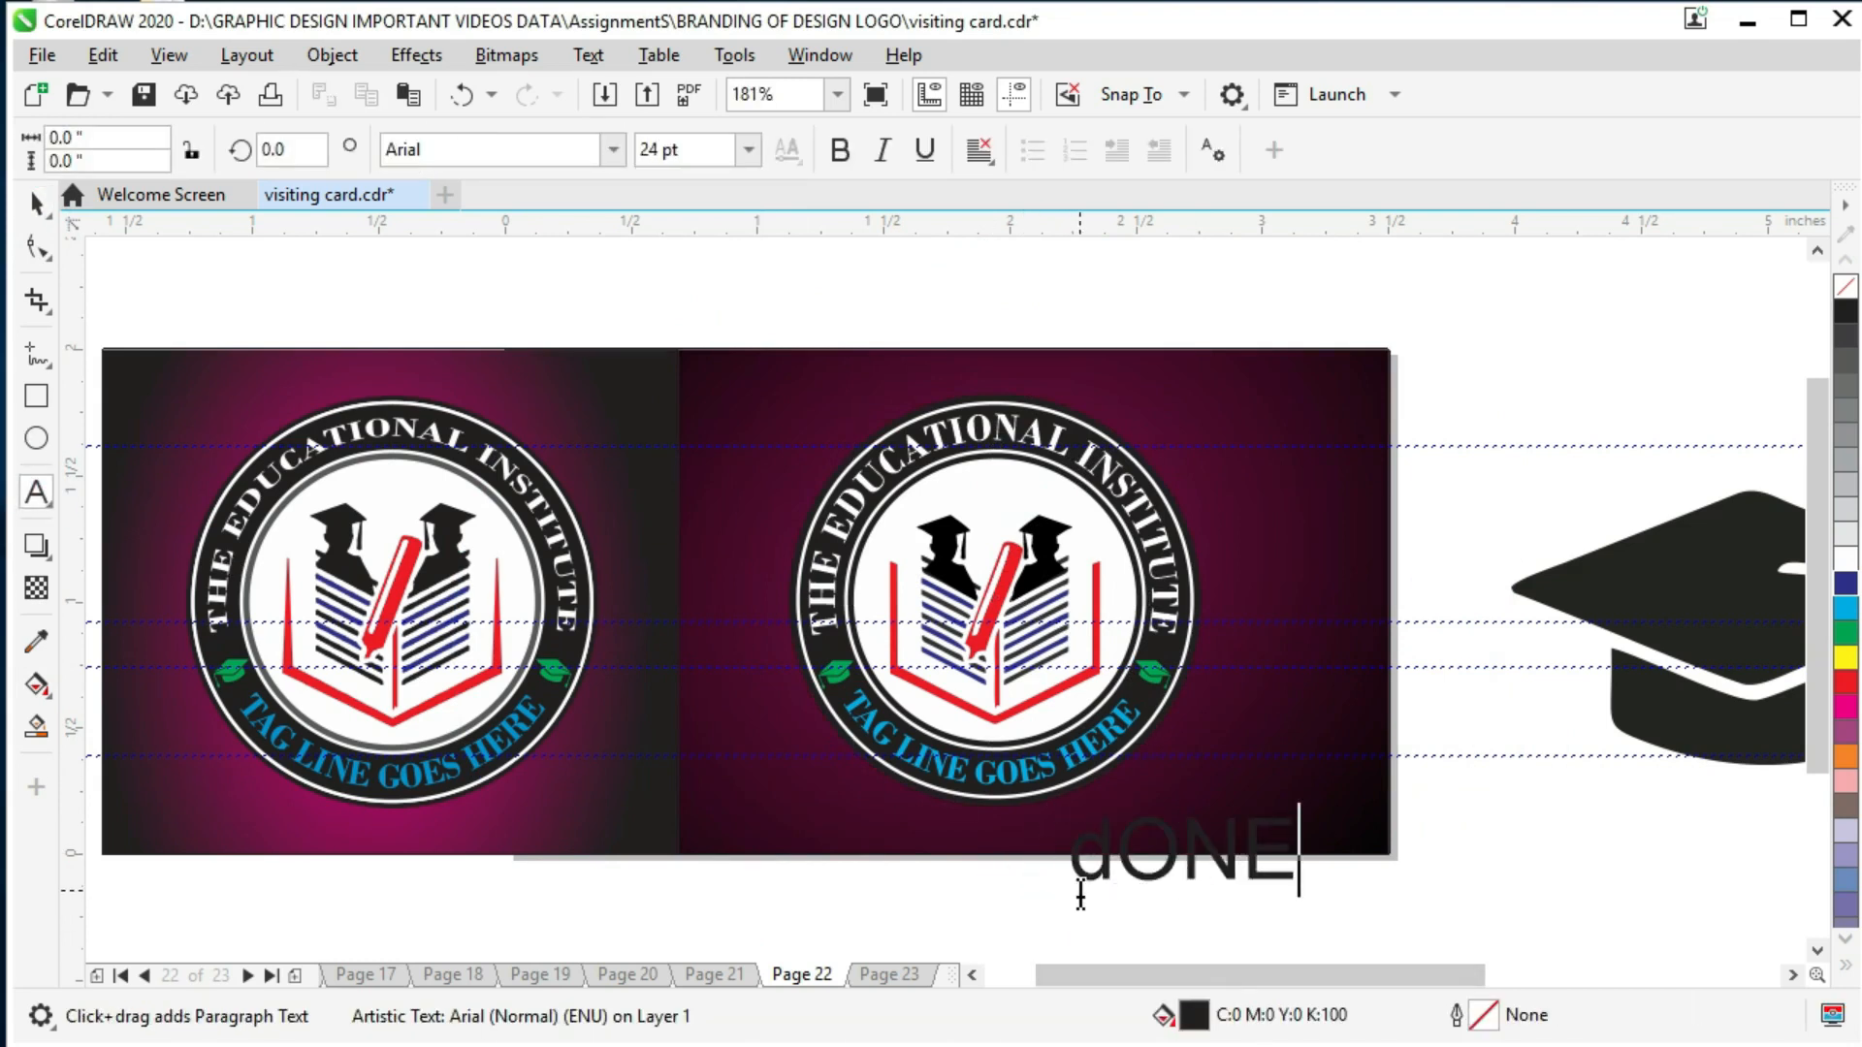
key("BackSpace")
key("BackSpace")
key("BackSpace")
key("BackSpace")
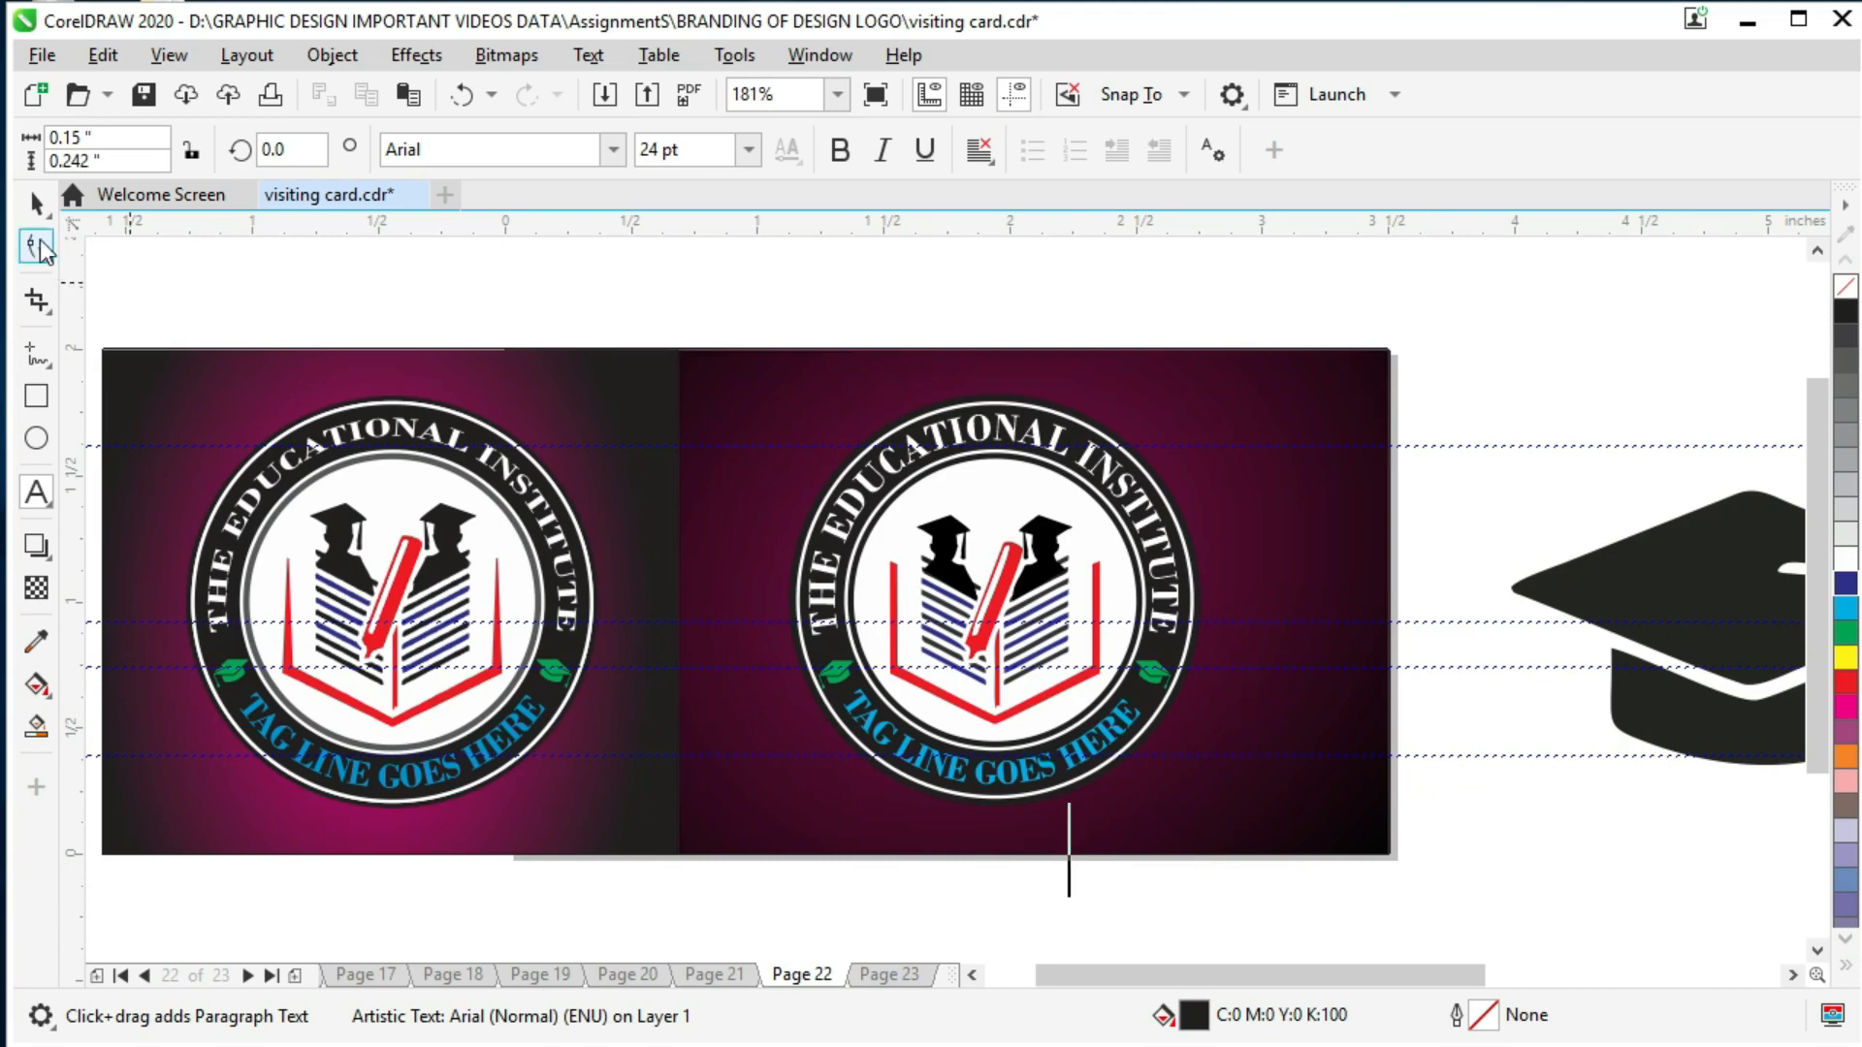
key("ctrl+z")
left_click_drag(894, 233, 923, 396)
left_click_drag(1010, 228, 1045, 806)
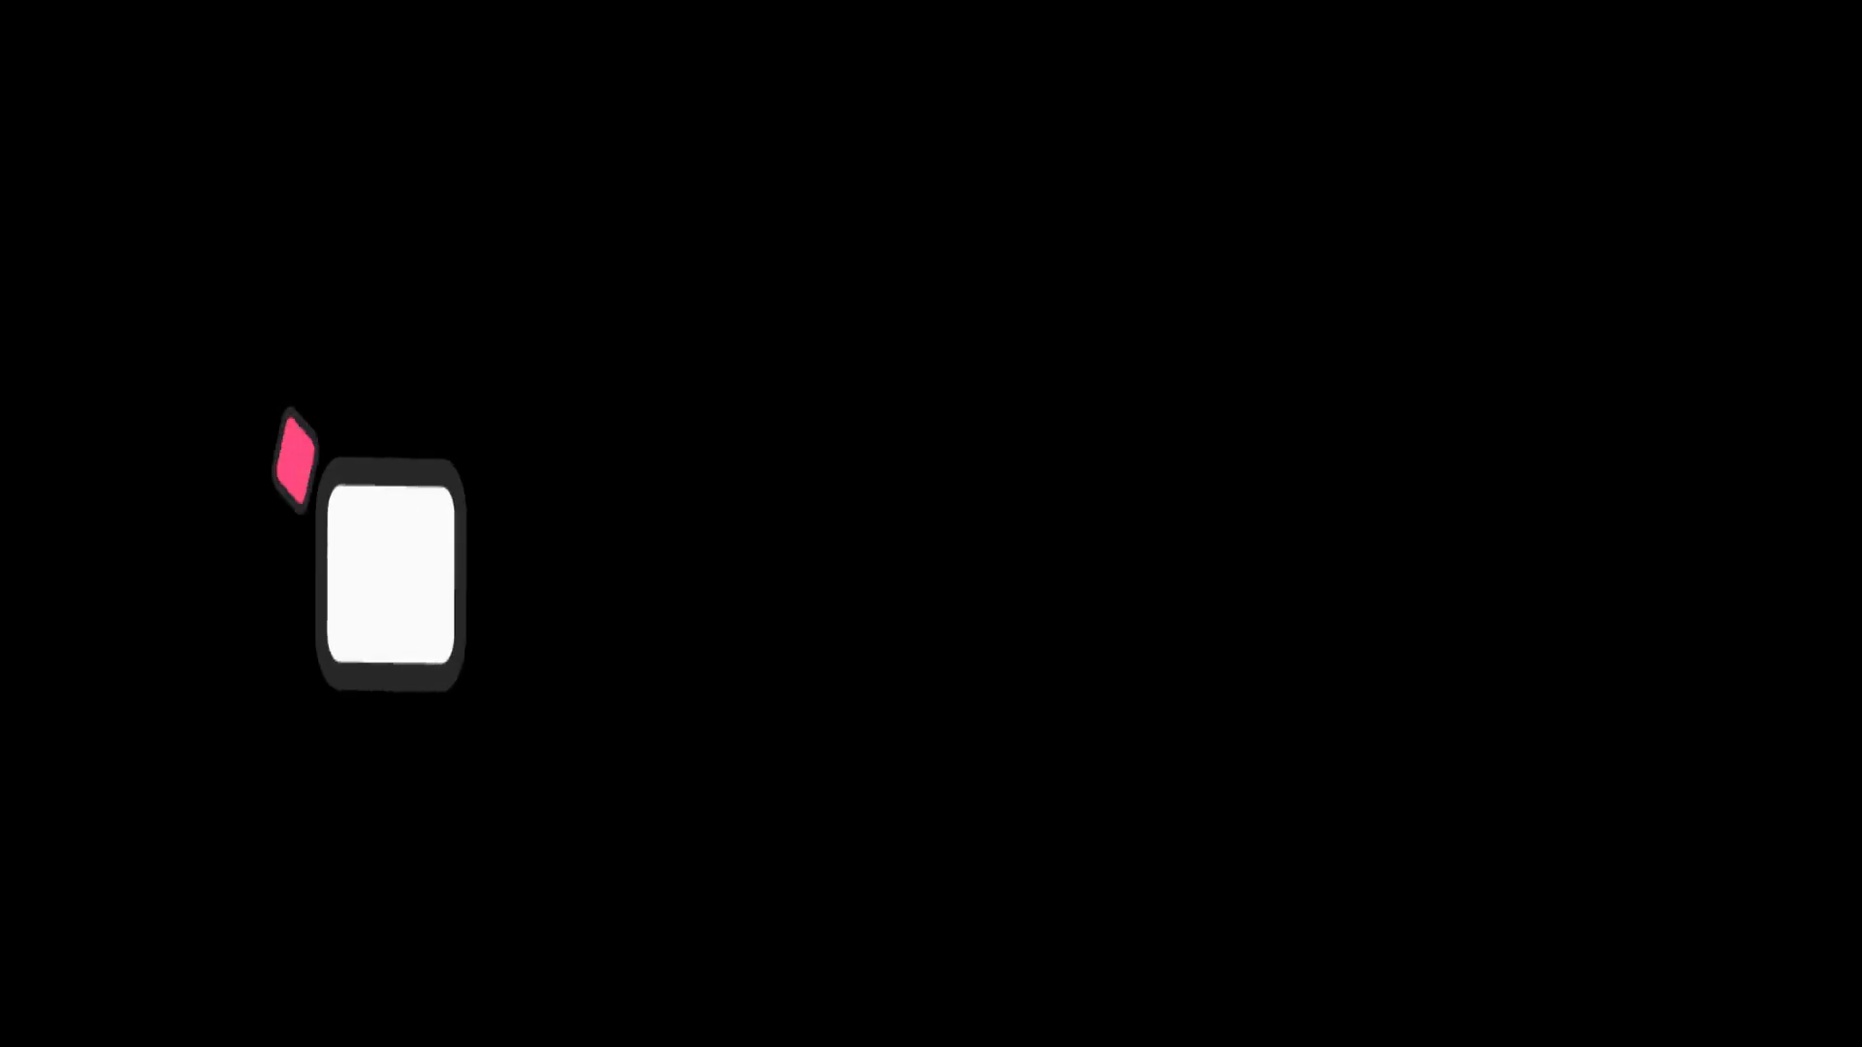